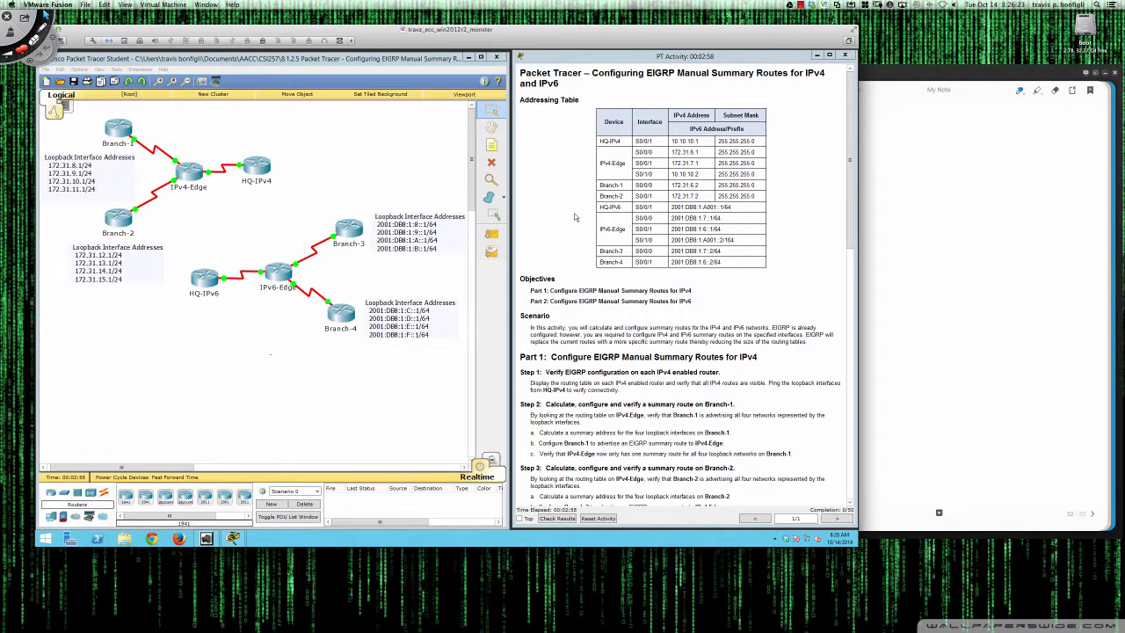
# Step: Review the activity's Part 1 instructions, then open Branch-1's command line in a widened window below the IPv4 topology
pyautogui.moveTo(848, 159); pyautogui.dragTo(851, 256)
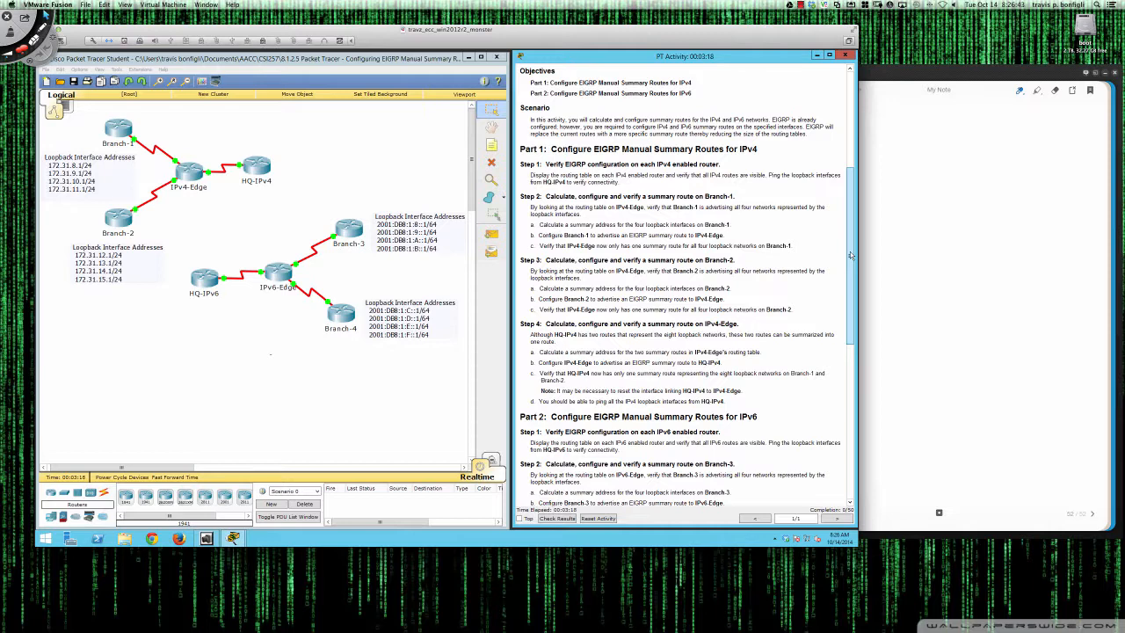
pyautogui.moveTo(850, 255); pyautogui.dragTo(851, 292)
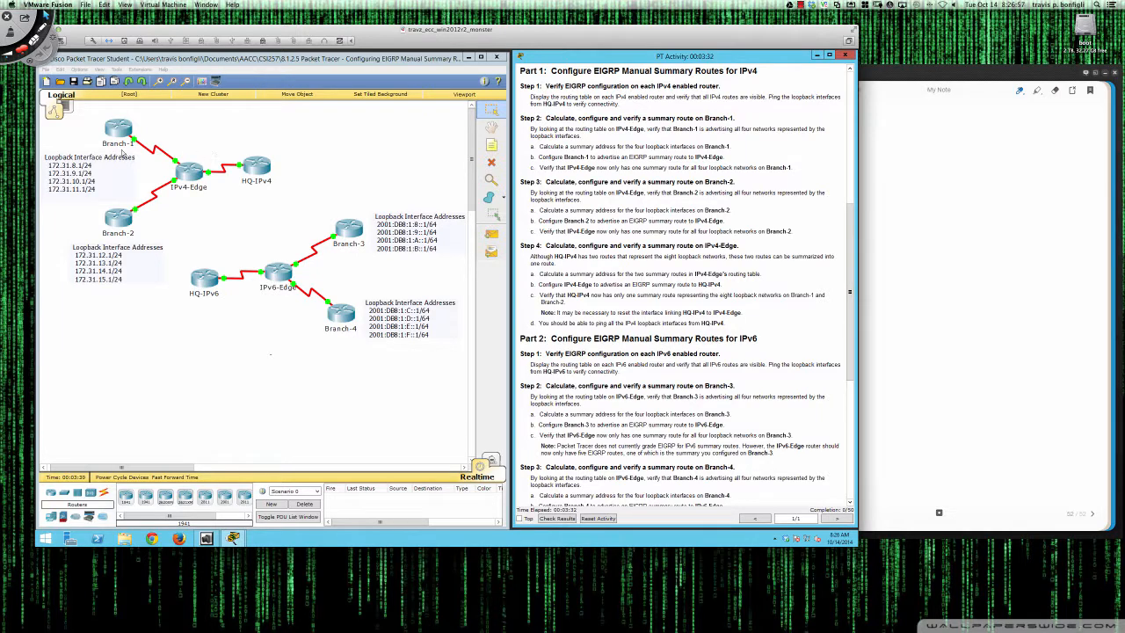
pyautogui.click(117, 129)
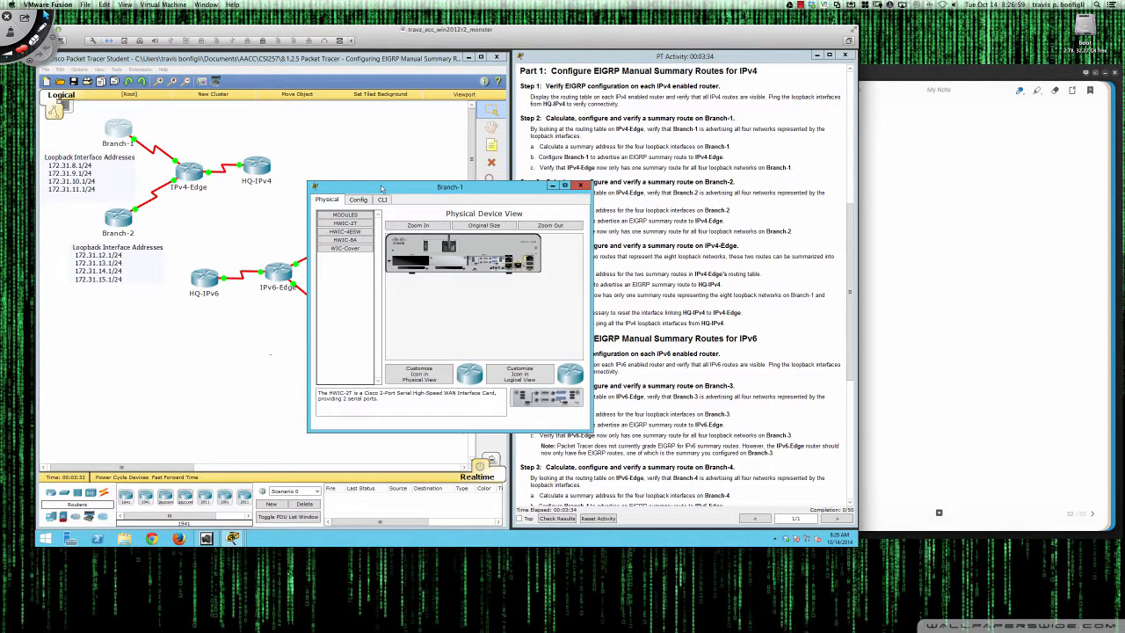
pyautogui.moveTo(379, 184); pyautogui.dragTo(115, 281)
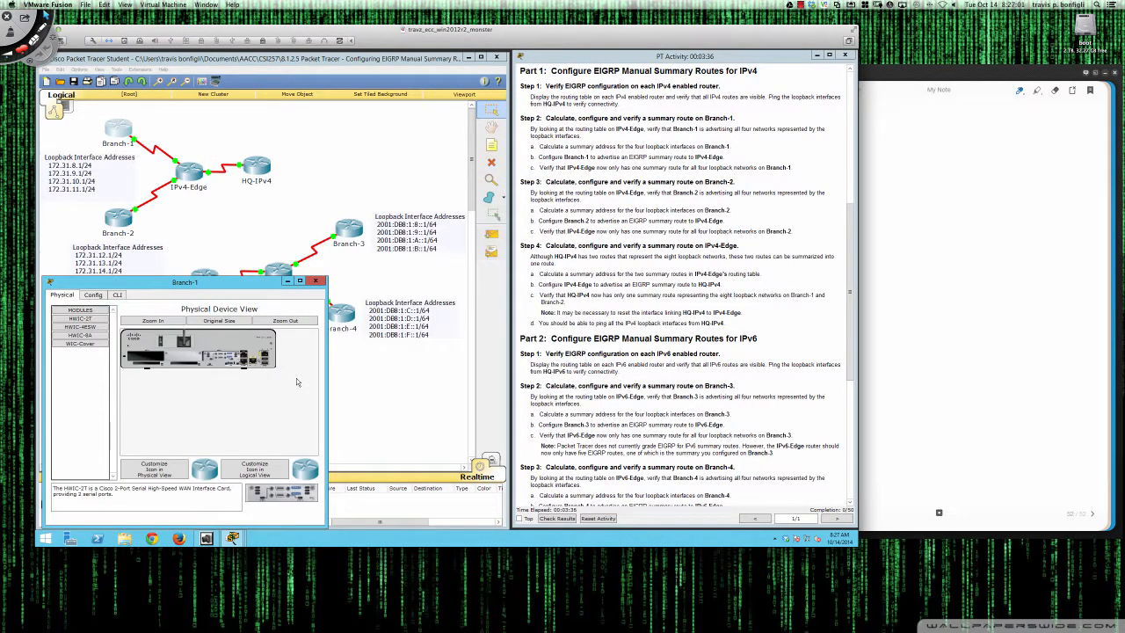
pyautogui.moveTo(326, 382); pyautogui.dragTo(508, 377)
pyautogui.click(117, 294)
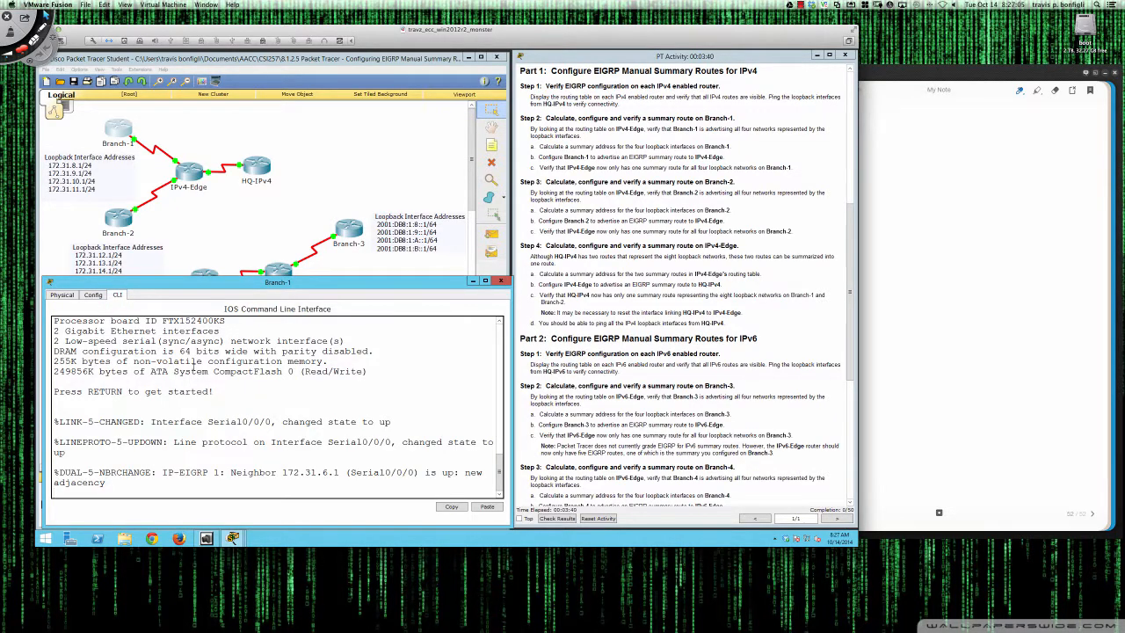
# Step: Start the console session on Branch-1 and enter privileged EXEC mode
pyautogui.press('Return')
pyautogui.press('Return')
pyautogui.press('Return')
pyautogui.press('Return')
pyautogui.write('en')
pyautogui.press('Return')
pyautogui.press('Return')
pyautogui.press('Return')
pyautogui.press('Return')
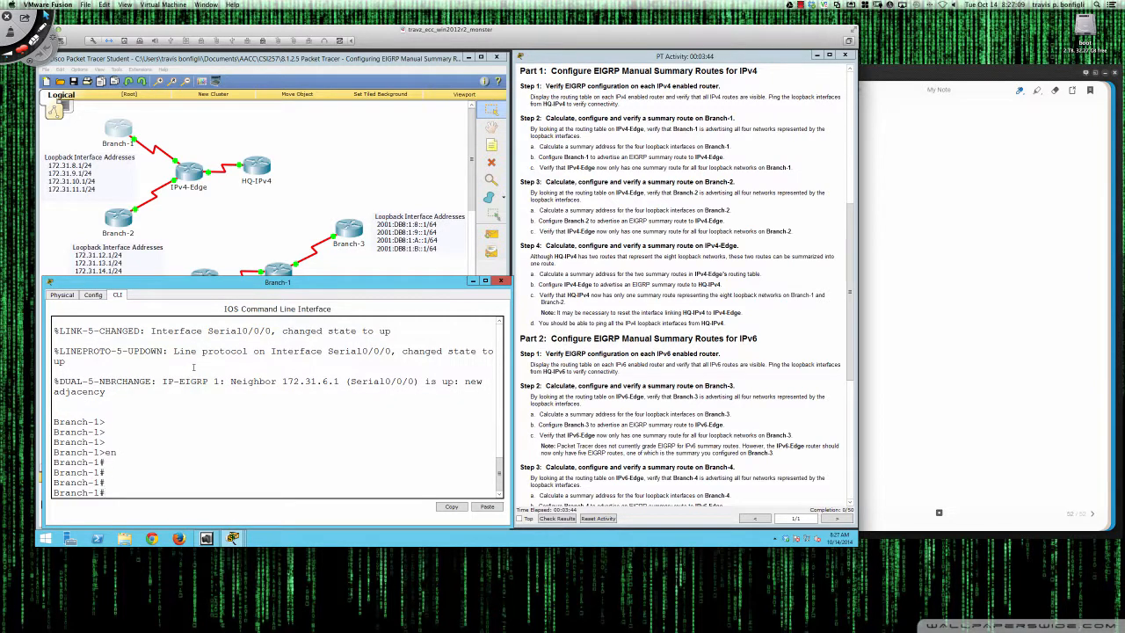
# Step: Display Branch-1's full IPv4 routing table and highlight the EIGRP routes 172.31.12.1 through 172.31.15.1
pyautogui.write('sh ip ro')
pyautogui.press('Return')
pyautogui.press('space')
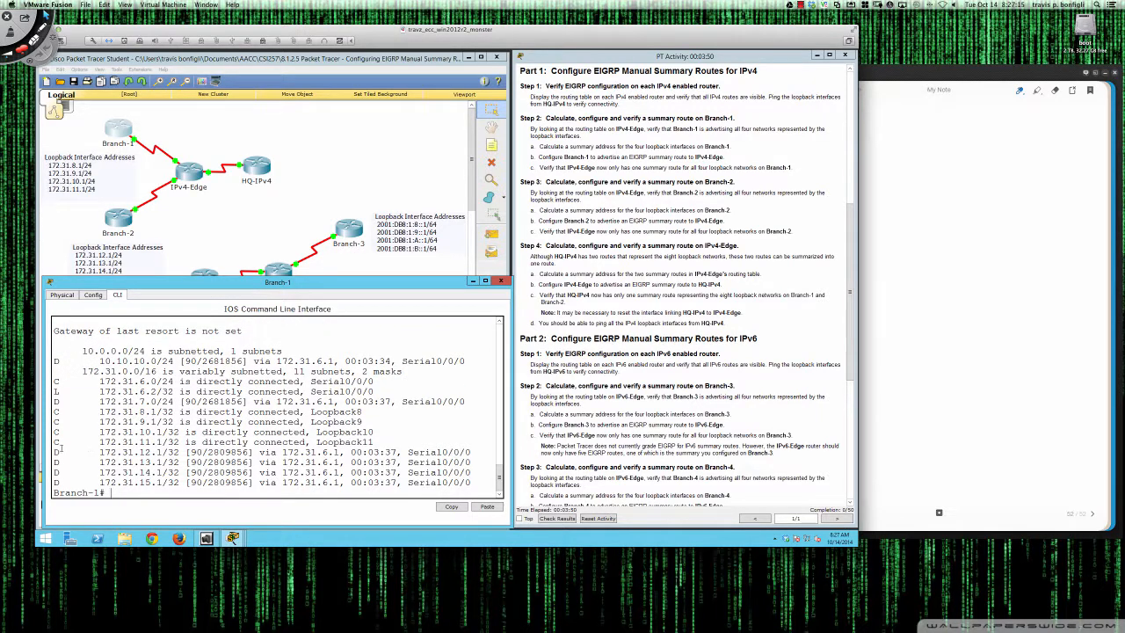
pyautogui.moveTo(54, 452); pyautogui.dragTo(483, 481)
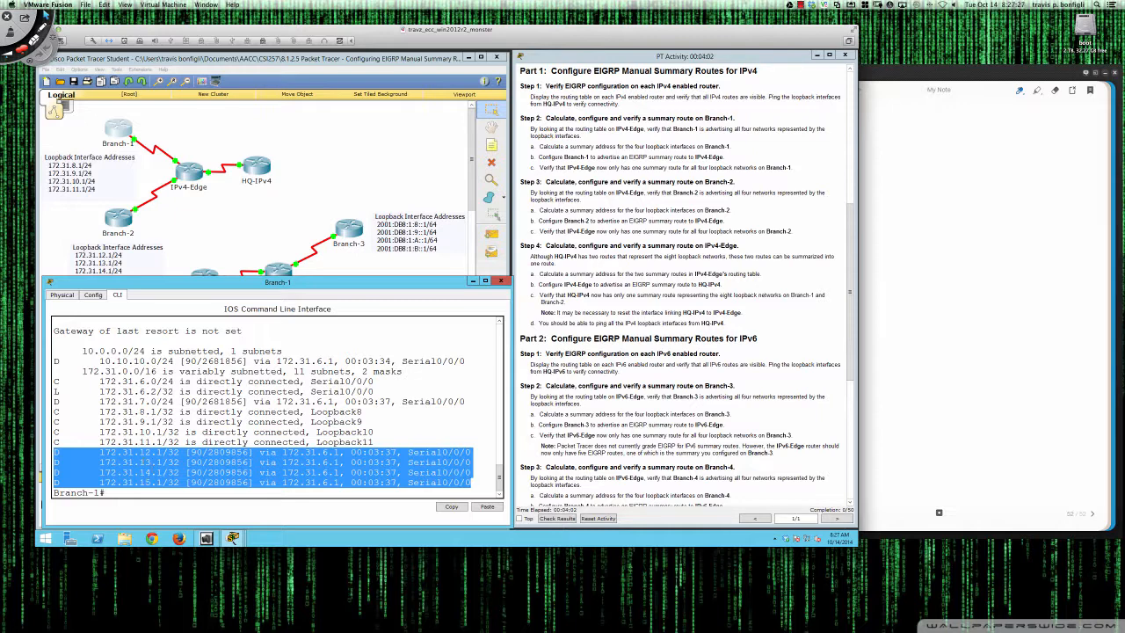
# Step: Open Branch-2's command line in a widened window below the IPv4 topology and enter privileged EXEC mode
pyautogui.click(121, 219)
pyautogui.moveTo(396, 188); pyautogui.dragTo(125, 286)
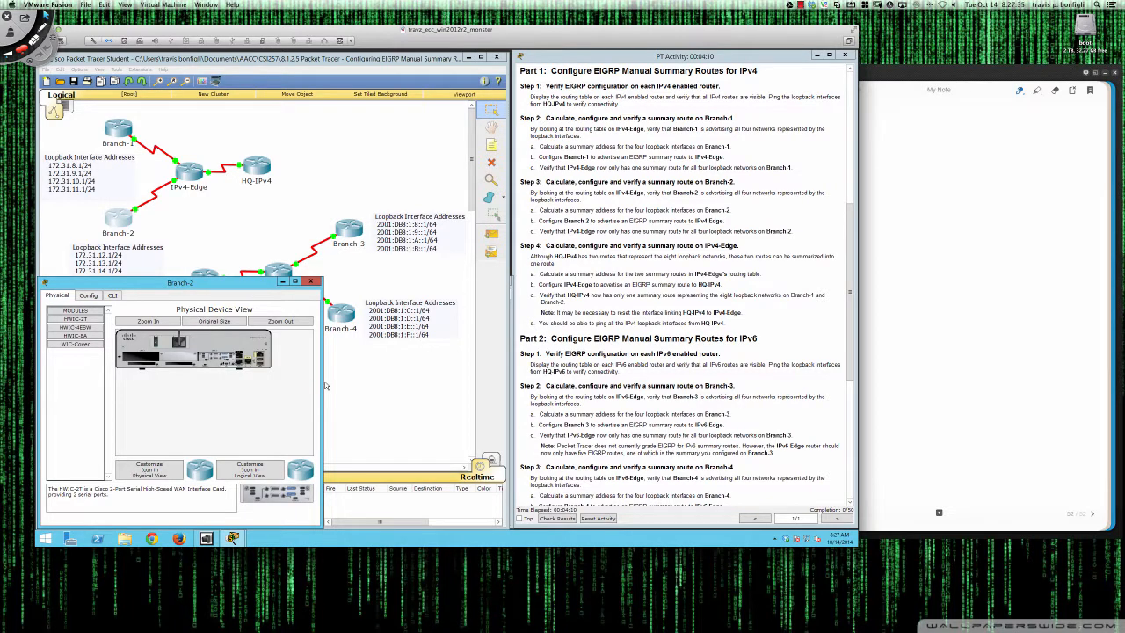
pyautogui.moveTo(323, 385); pyautogui.dragTo(512, 382)
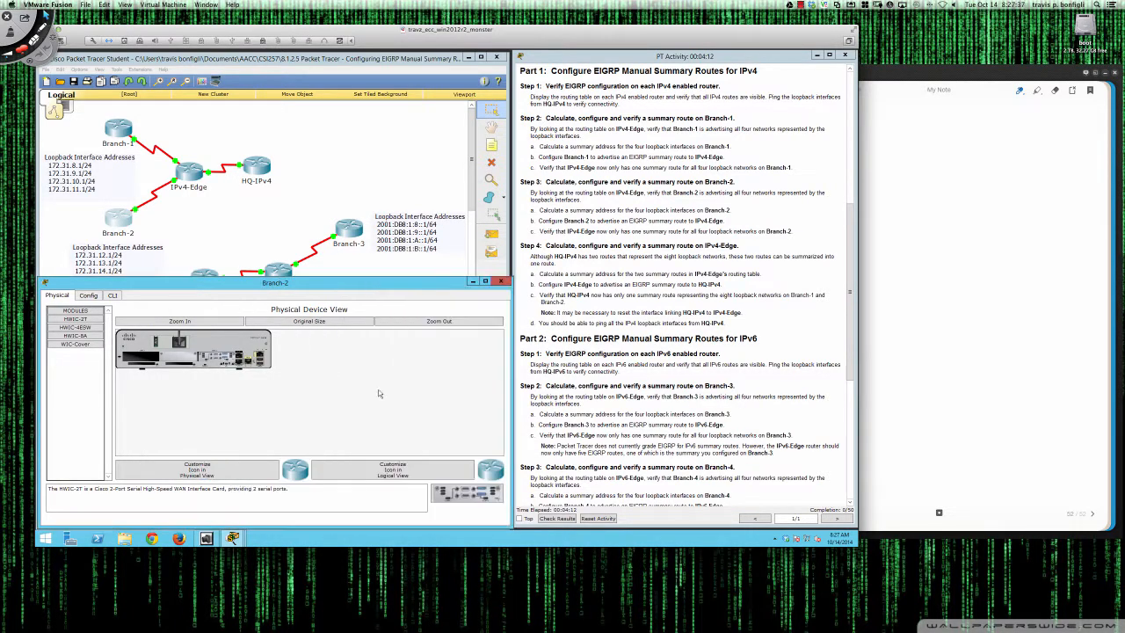
pyautogui.click(113, 295)
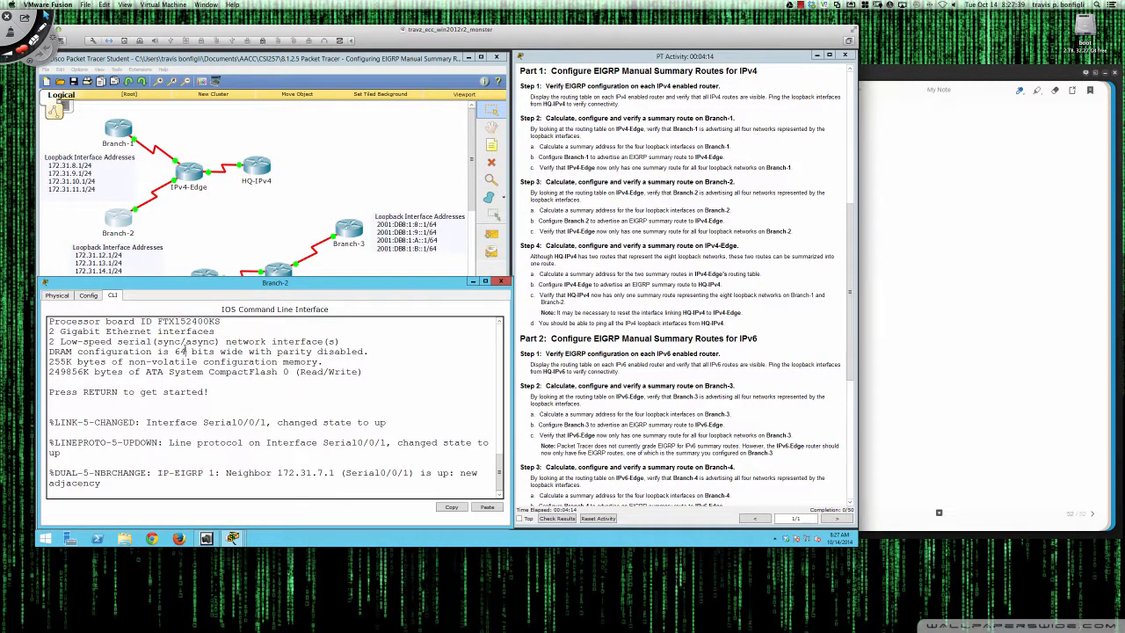
pyautogui.press('Return')
pyautogui.press('Return')
pyautogui.press('Return')
pyautogui.write('en')
pyautogui.press('Return')
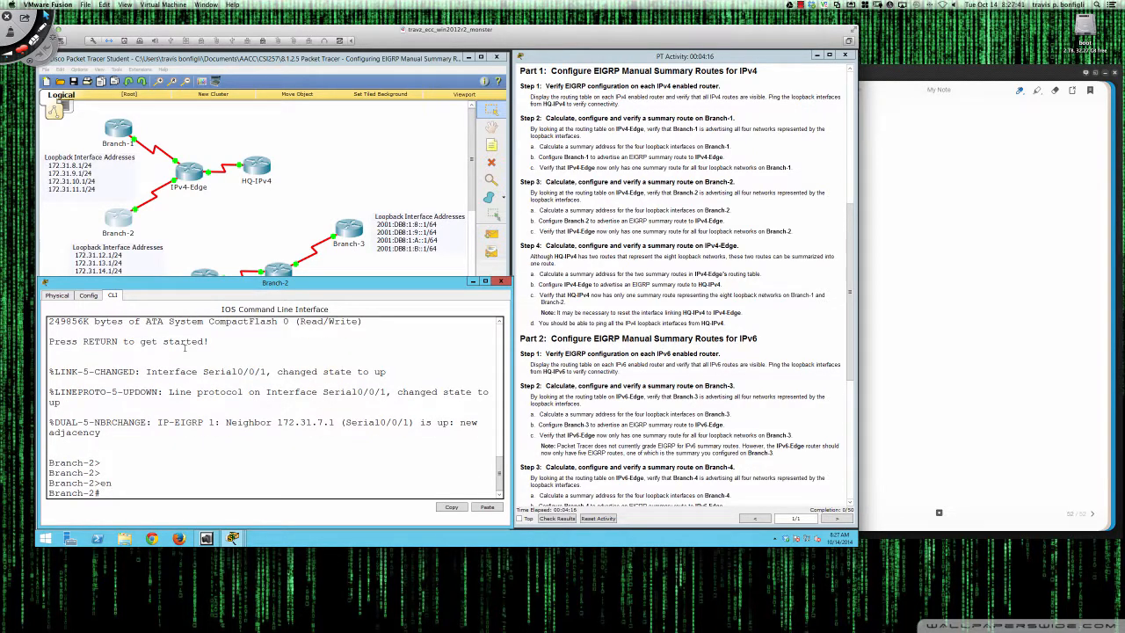
# Step: Display Branch-2's full IPv4 routing table and highlight the EIGRP routes 172.31.8.1 through 172.31.11.1
pyautogui.write('sh ip rou')
pyautogui.press('Return')
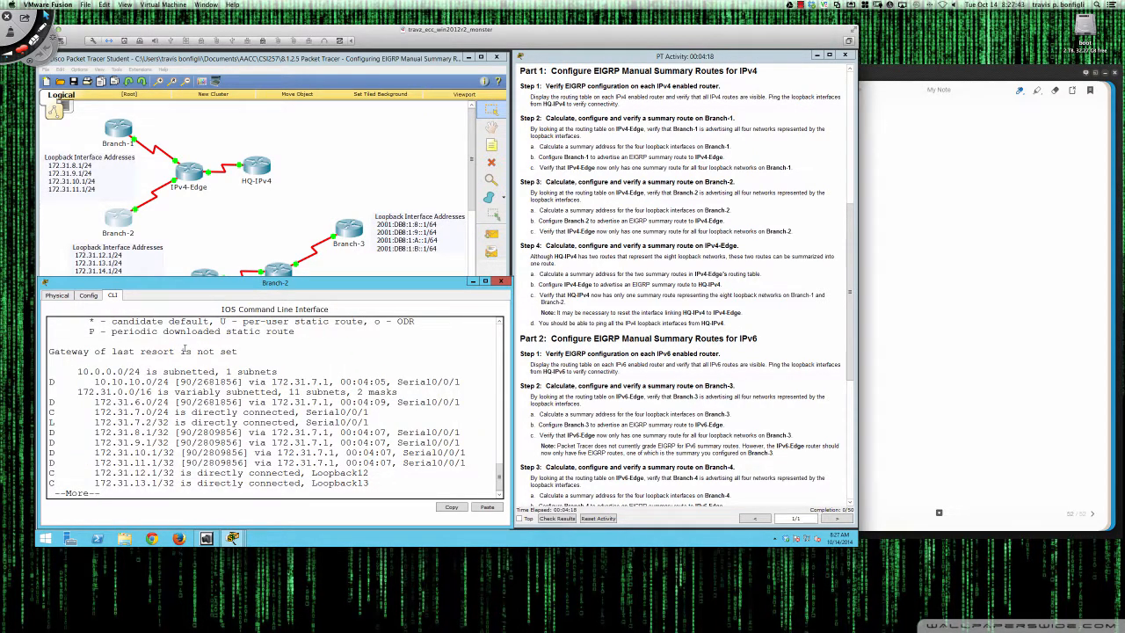
pyautogui.press('space')
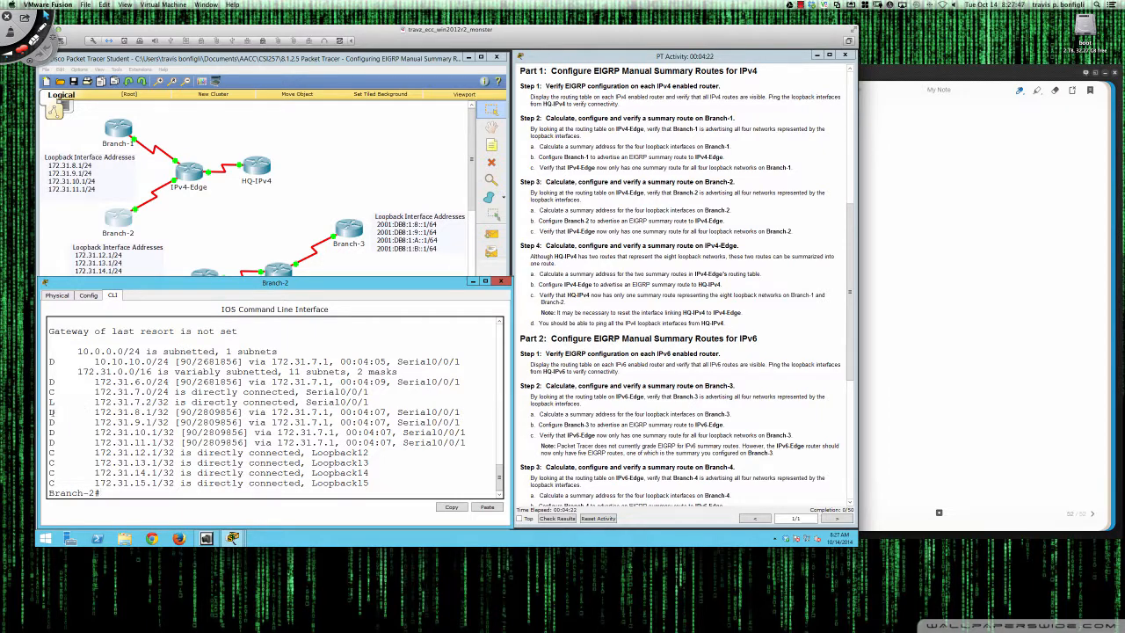
pyautogui.moveTo(50, 412); pyautogui.dragTo(467, 444)
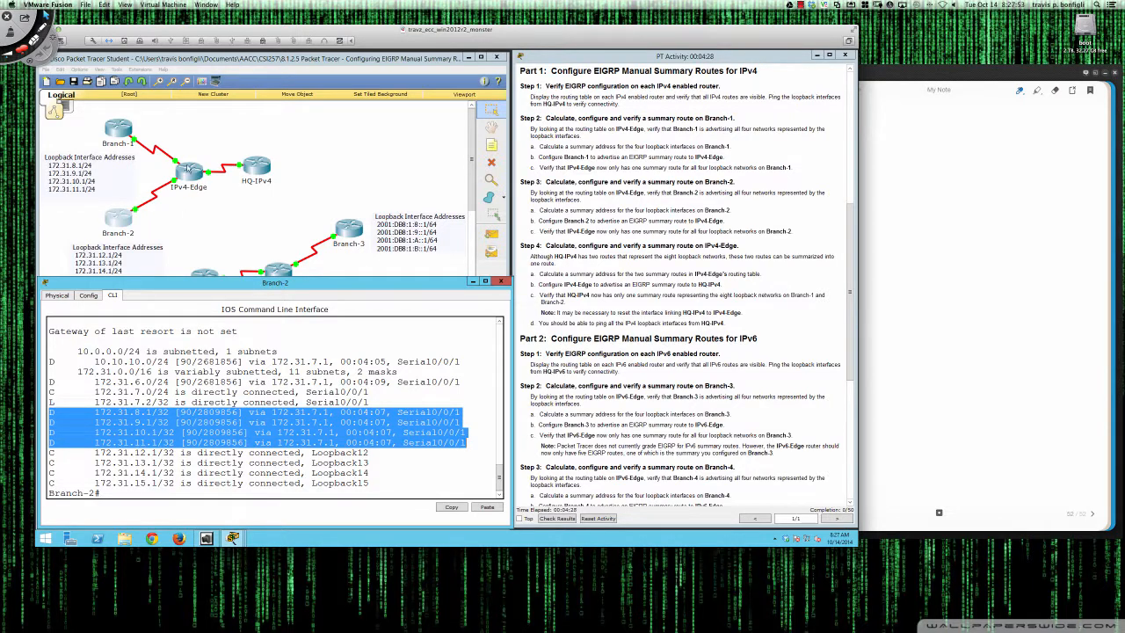
# Step: Open IPv4-Edge's command line in a widened window below the IPv4 topology and enter privileged EXEC mode
pyautogui.click(190, 172)
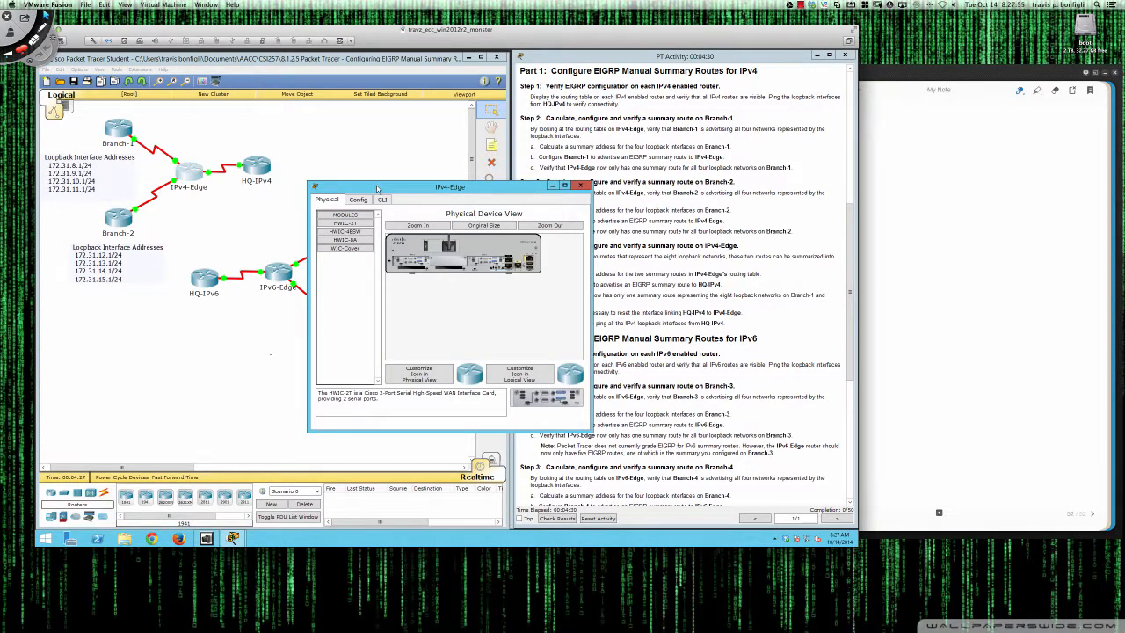
pyautogui.moveTo(378, 188); pyautogui.dragTo(108, 285)
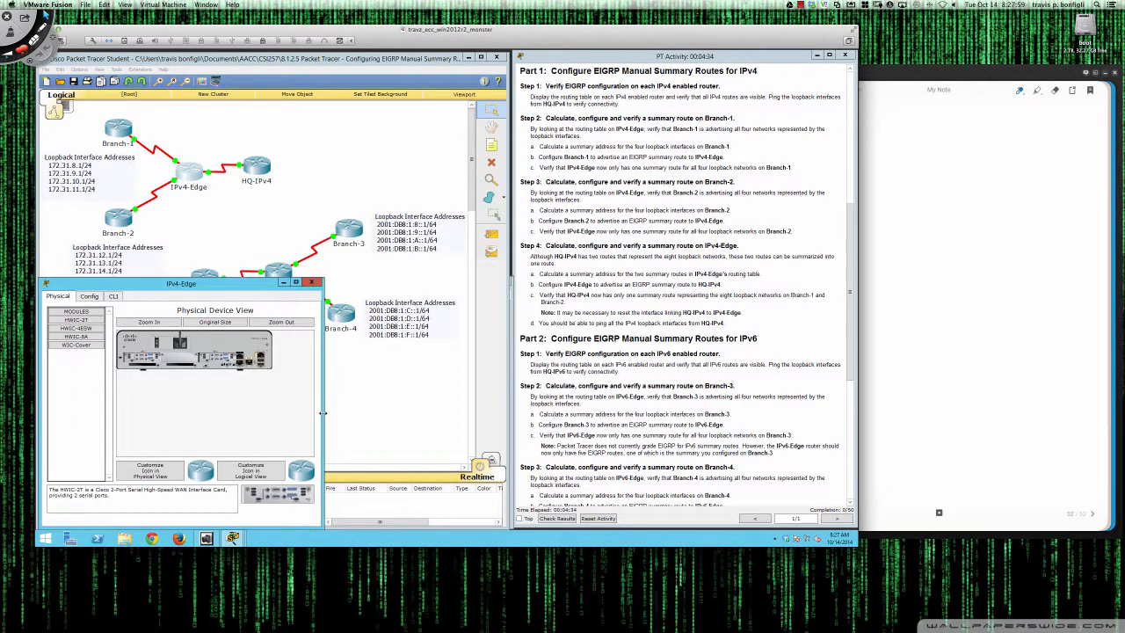
pyautogui.moveTo(324, 415); pyautogui.dragTo(510, 413)
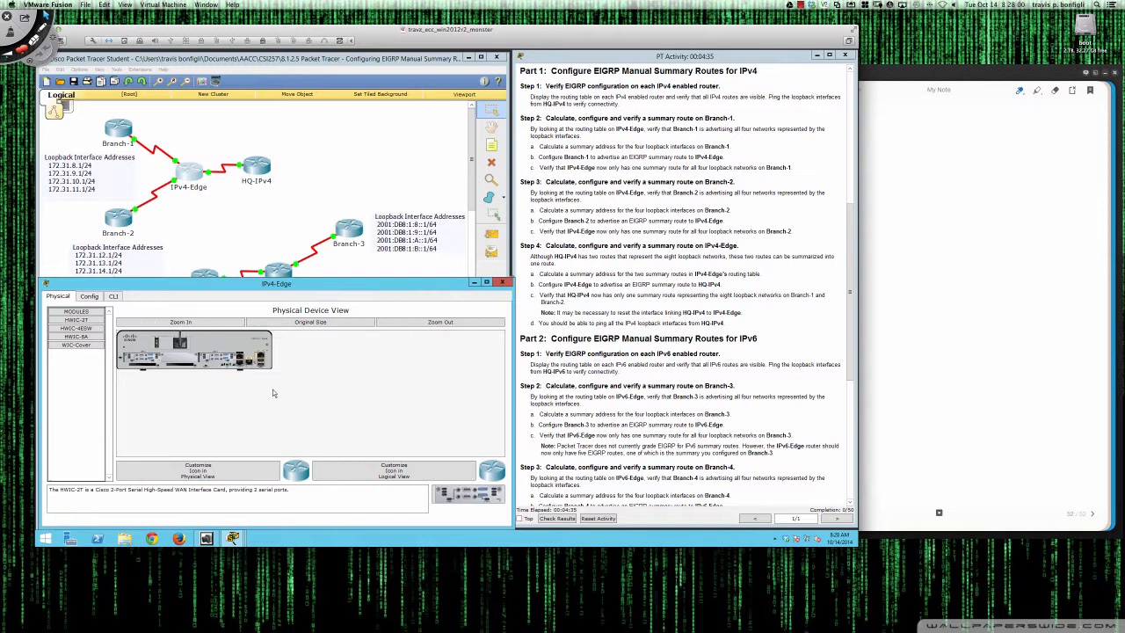
pyautogui.click(113, 296)
pyautogui.press('Return')
pyautogui.press('Return')
pyautogui.press('Return')
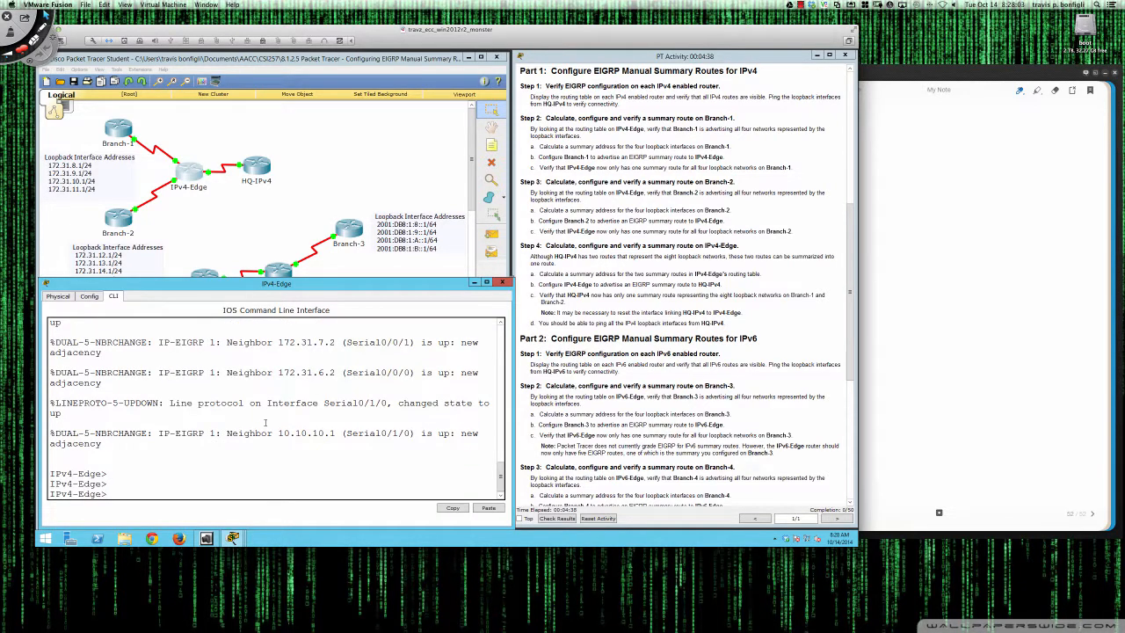
pyautogui.write('en')
pyautogui.press('Return')
# Step: Display IPv4-Edge's full IPv4 routing table and highlight the EIGRP routes 172.31.8.1 through 172.31.15.1
pyautogui.write('s')
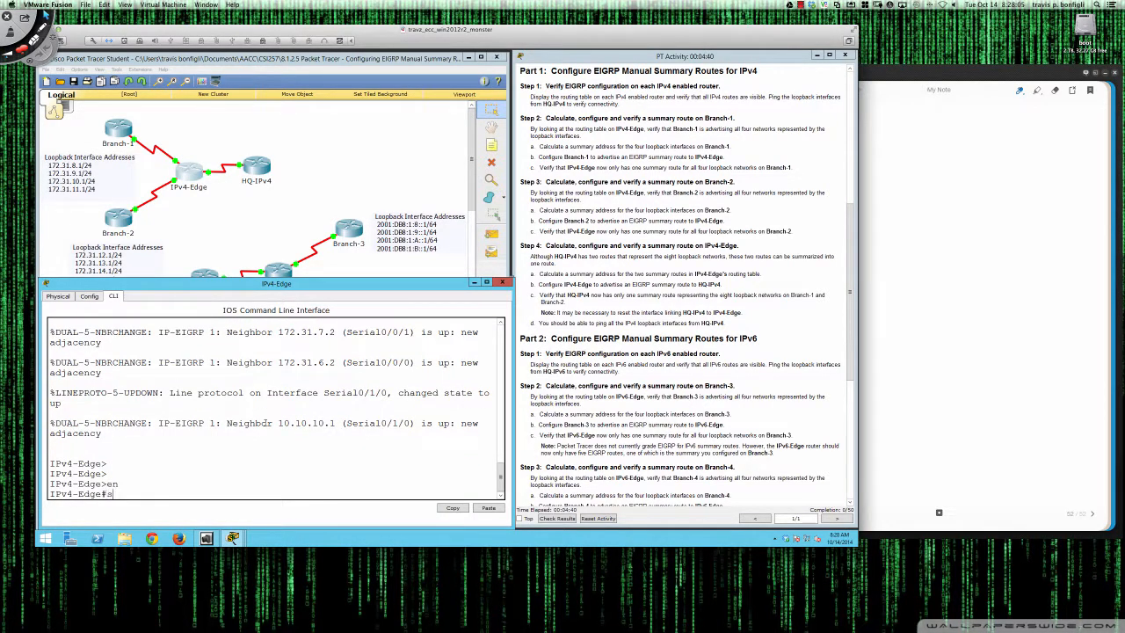
pyautogui.write('h ip ro')
pyautogui.press('Return')
pyautogui.press('space')
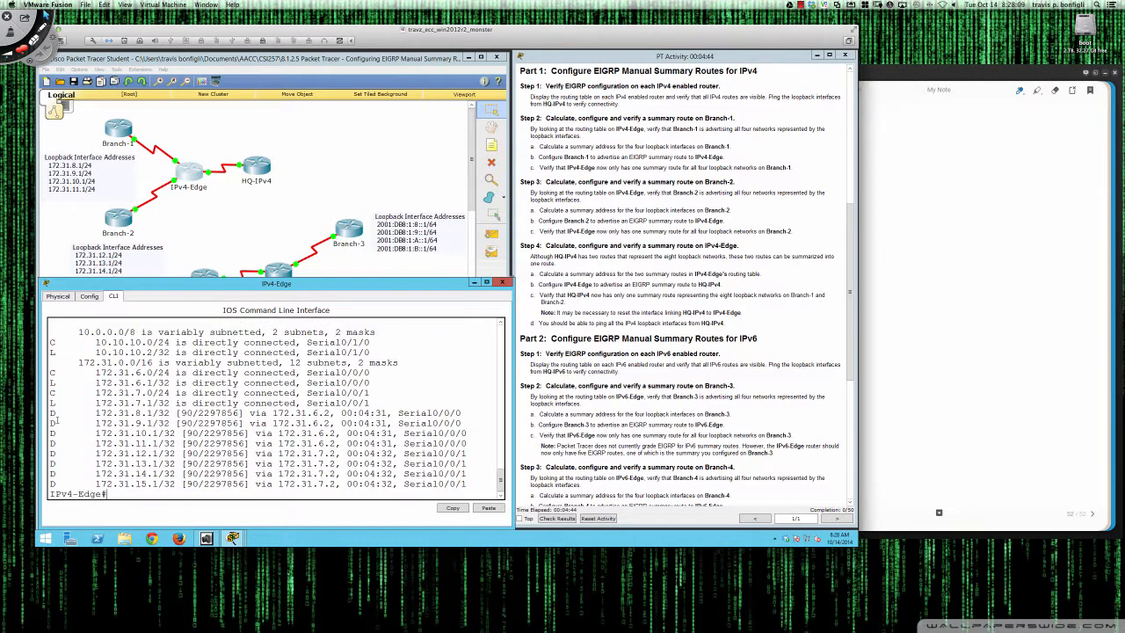
pyautogui.moveTo(51, 413); pyautogui.dragTo(474, 482)
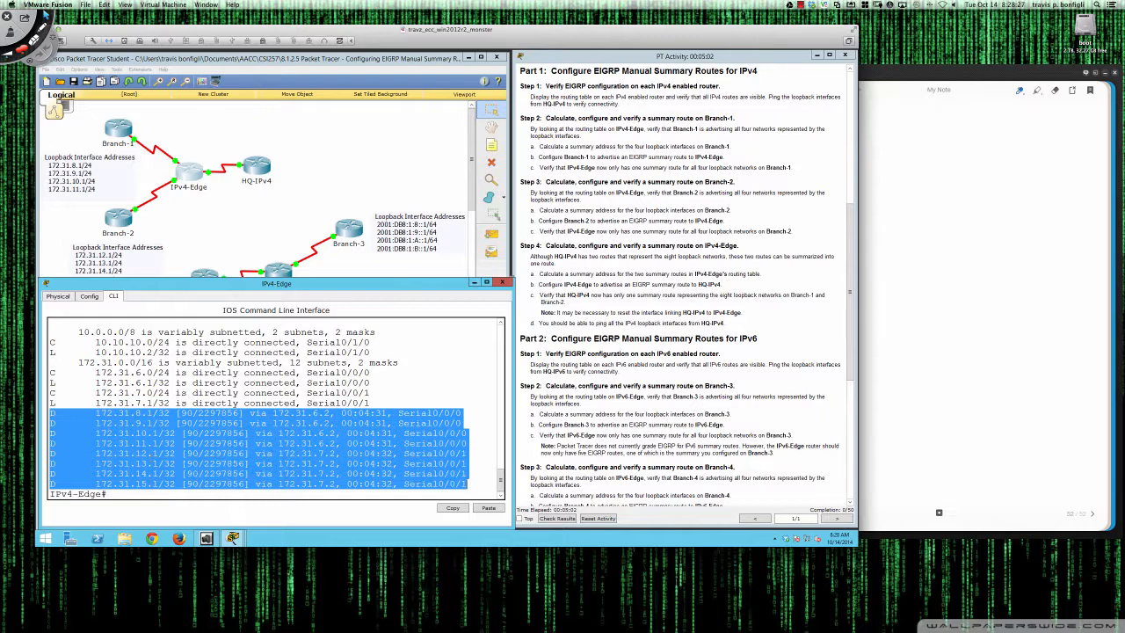
# Step: Open HQ-IPv4's command line in a widened window below the IPv4 topology and enter privileged EXEC mode
pyautogui.click(256, 167)
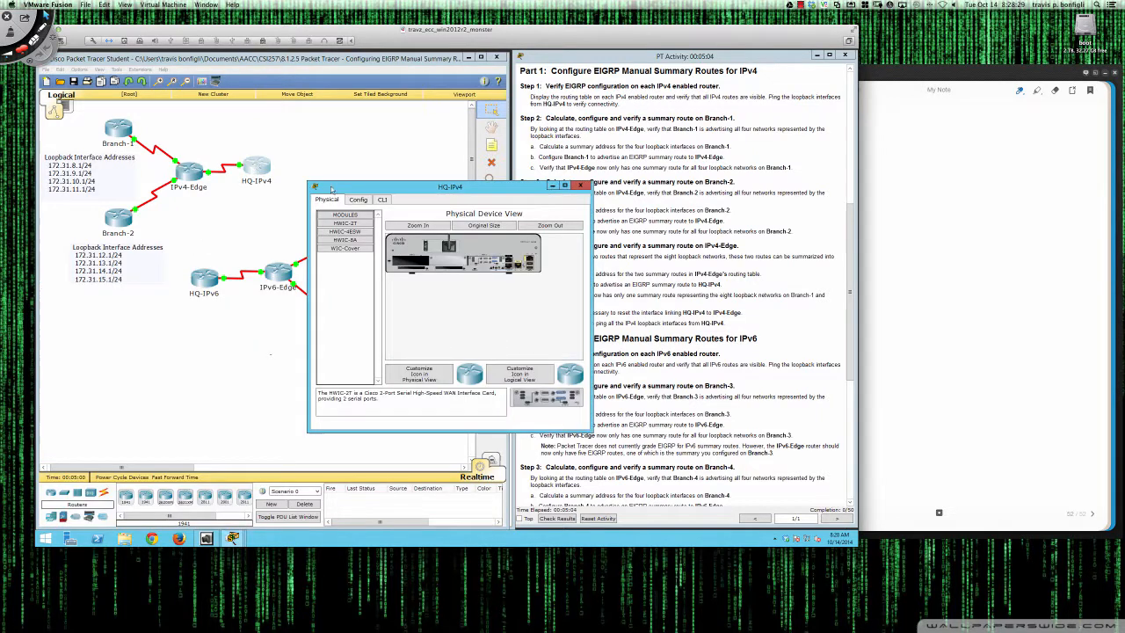
pyautogui.moveTo(411, 188); pyautogui.dragTo(143, 288)
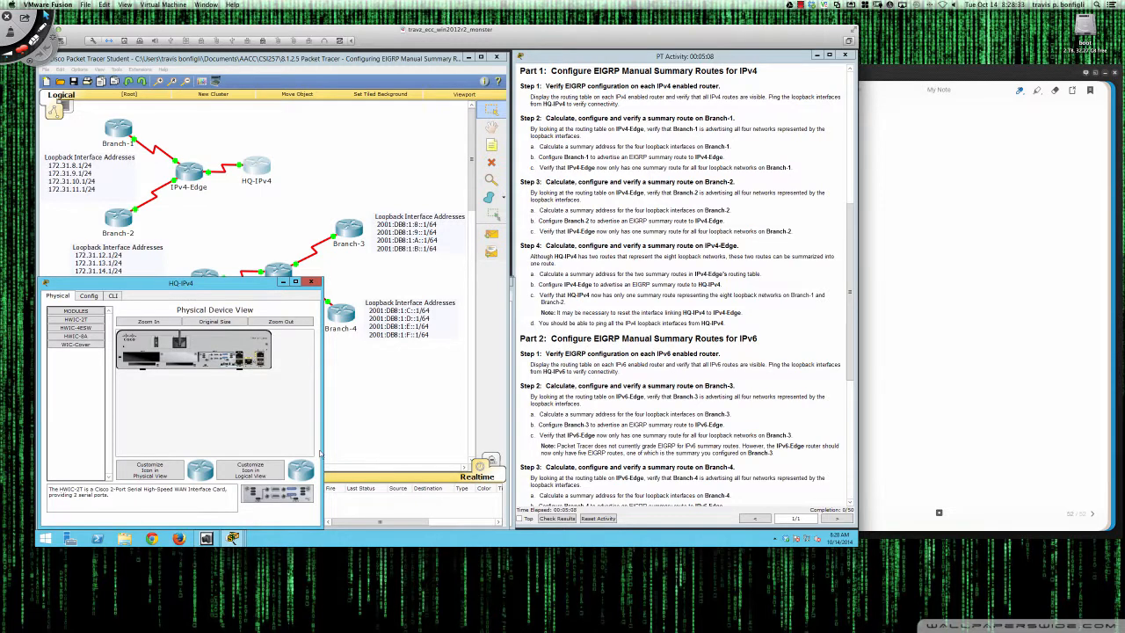
pyautogui.moveTo(320, 454); pyautogui.dragTo(513, 455)
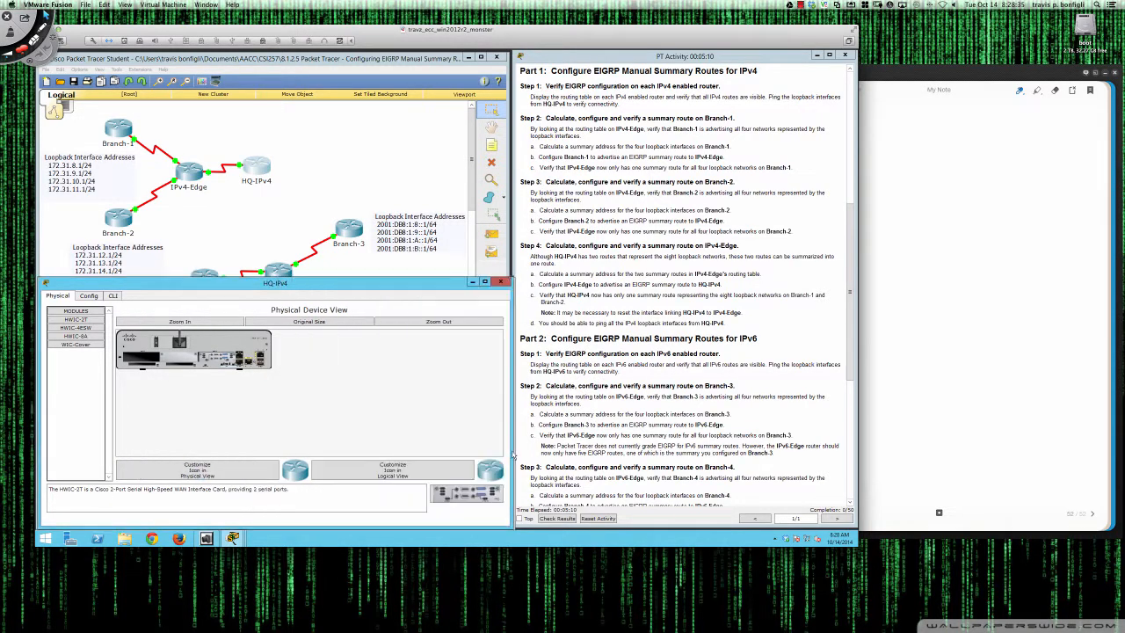
pyautogui.click(113, 296)
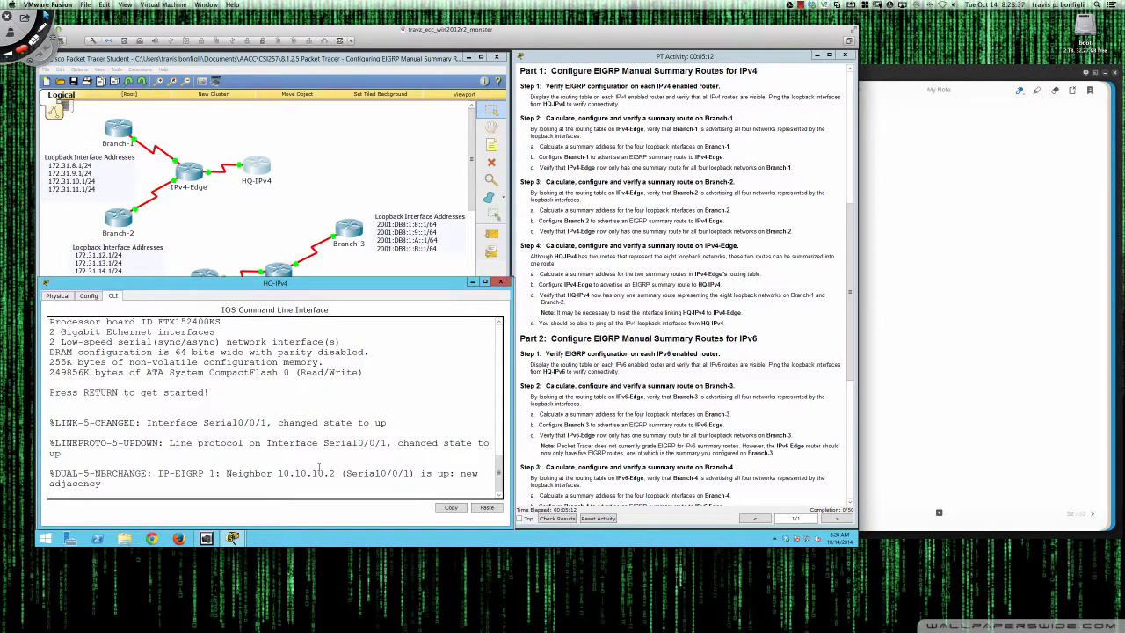
pyautogui.press('Return')
pyautogui.press('Return')
pyautogui.press('Return')
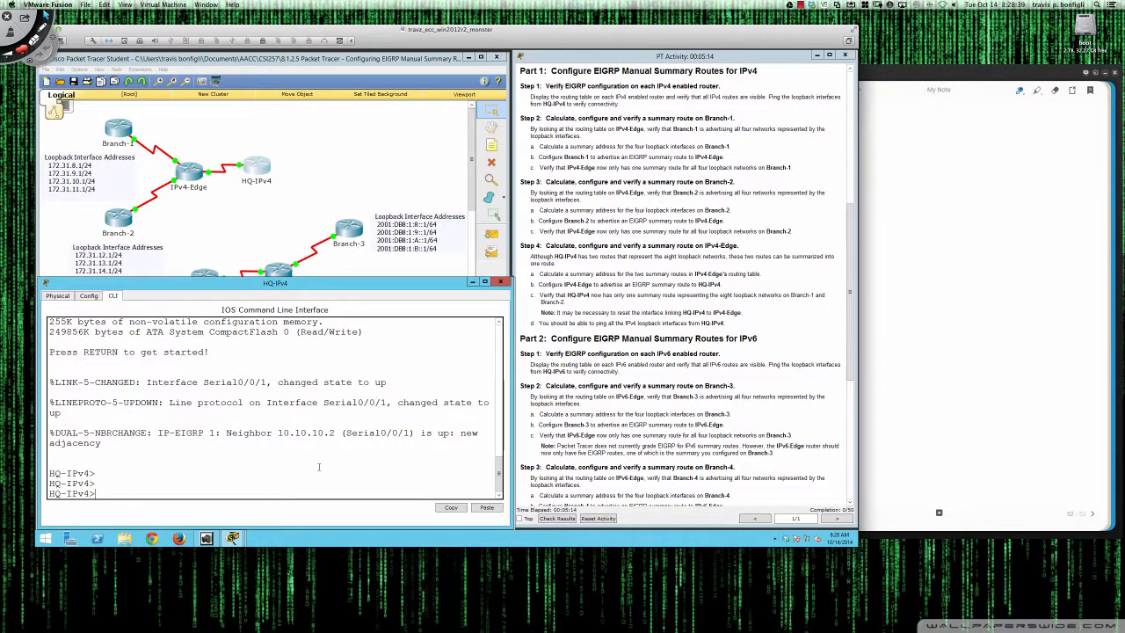
pyautogui.press('Return')
# Step: Display HQ-IPv4's full IPv4 routing table, highlight the EIGRP routes 172.31.8.1 through 172.31.15.1, and clear the selection
pyautogui.write('sh ip route')
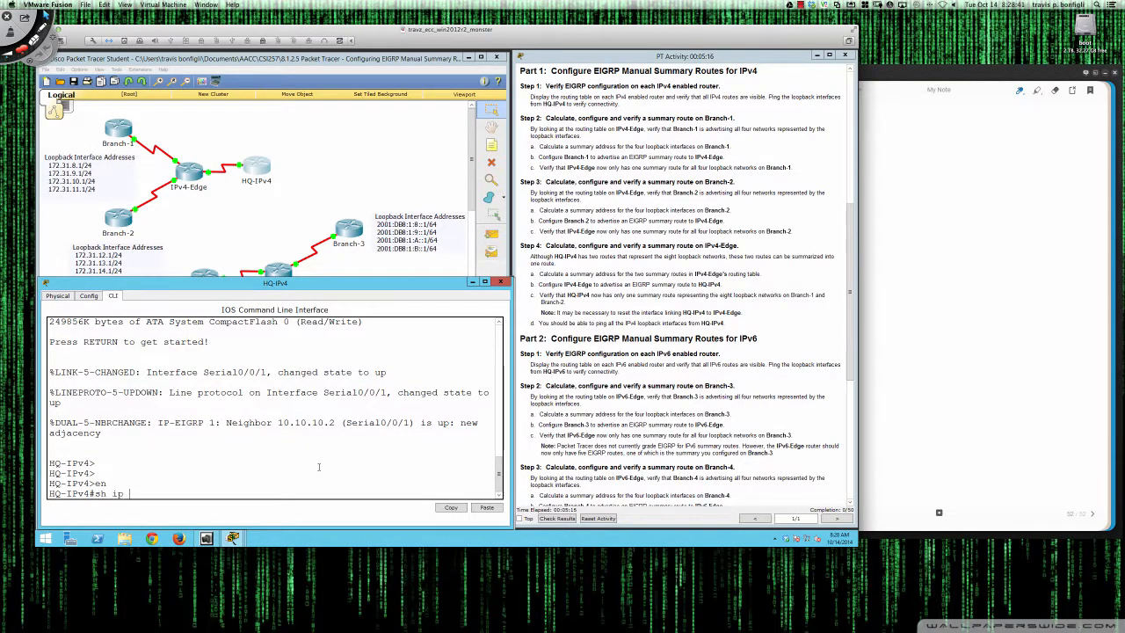
pyautogui.press('Return')
pyautogui.press('space')
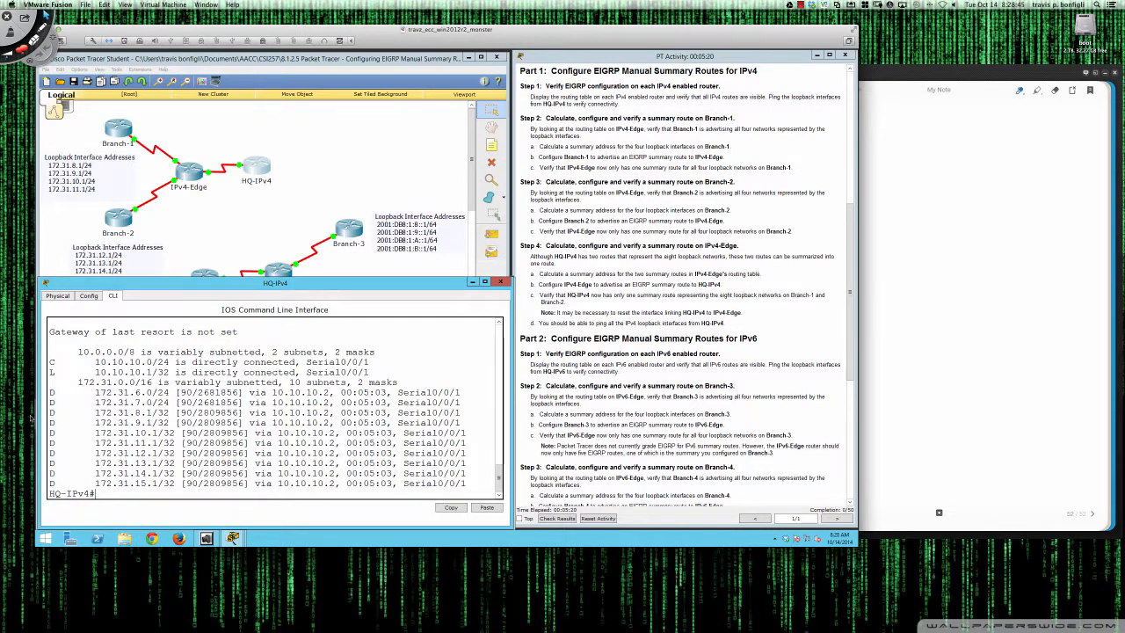
pyautogui.moveTo(50, 412); pyautogui.dragTo(467, 485)
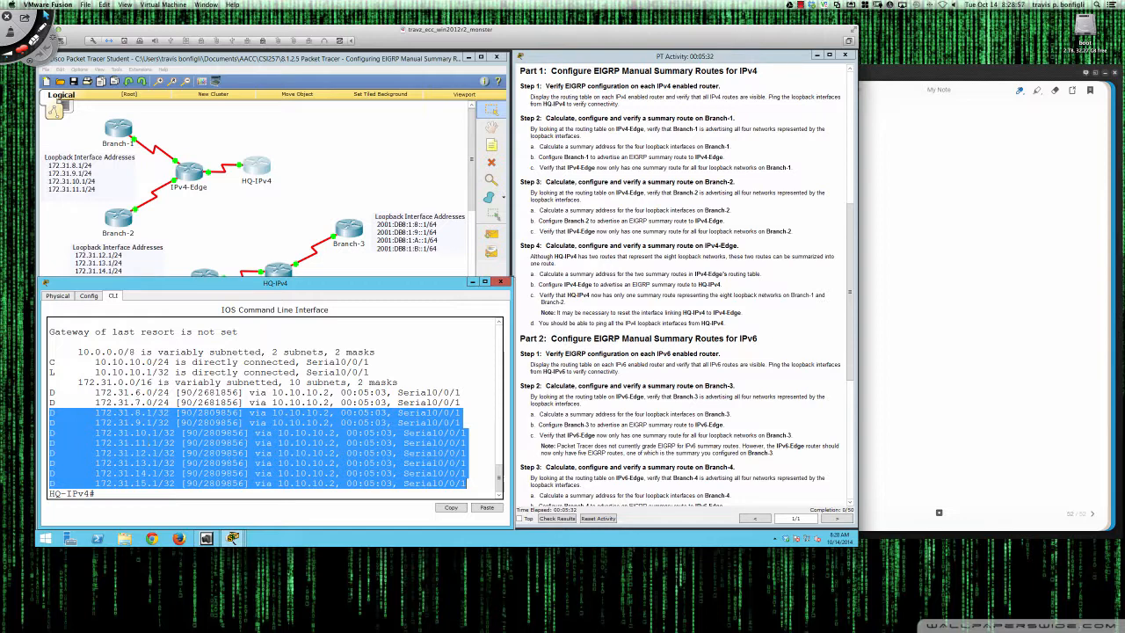
pyautogui.click(290, 479)
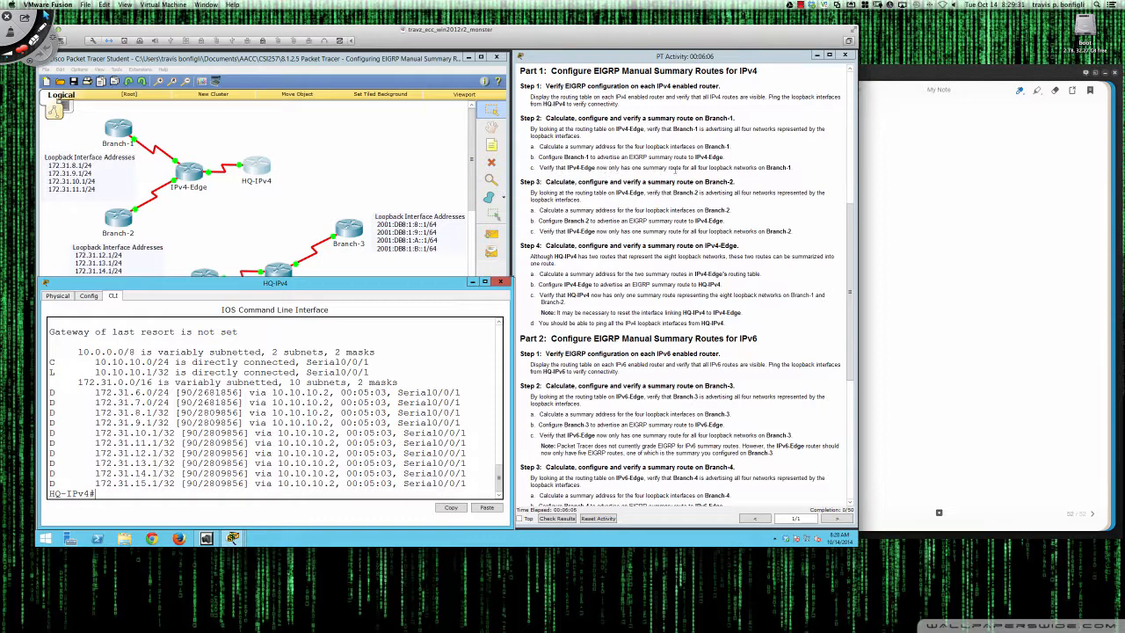
# Step: Switch to the Bamboo Dock note and handwrite Branch-1's loopback networks as 172.31.8 with .9, .10 and .11 beneath the third octet
pyautogui.click(900, 165)
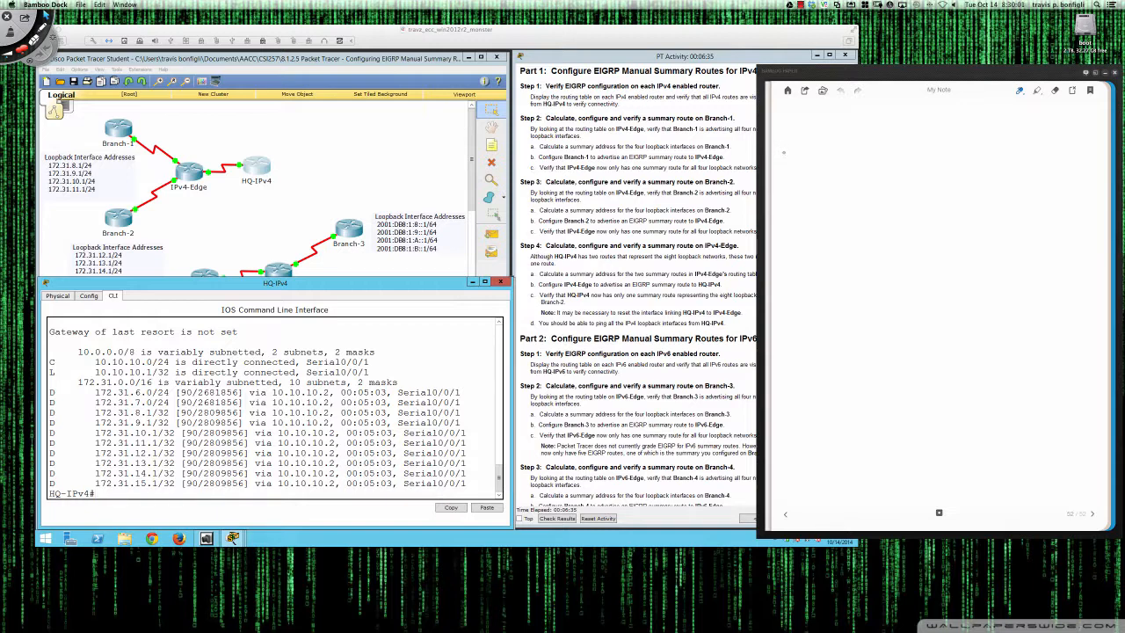
pyautogui.moveTo(790, 140)
pyautogui.mouseDown()
pyautogui.moveTo(789, 155)
pyautogui.moveTo(841, 148)
pyautogui.moveTo(830, 153)
pyautogui.mouseUp()
pyautogui.click(816, 152)
pyautogui.moveTo(843, 139); pyautogui.dragTo(841, 154)
pyautogui.click(858, 150)
pyautogui.press('super+z')
pyautogui.press('super+z')
pyautogui.moveTo(830, 141)
pyautogui.mouseDown()
pyautogui.moveTo(843, 157)
pyautogui.moveTo(877, 139)
pyautogui.moveTo(869, 200)
pyautogui.moveTo(878, 188)
pyautogui.moveTo(879, 223)
pyautogui.mouseUp()
pyautogui.click(854, 152)
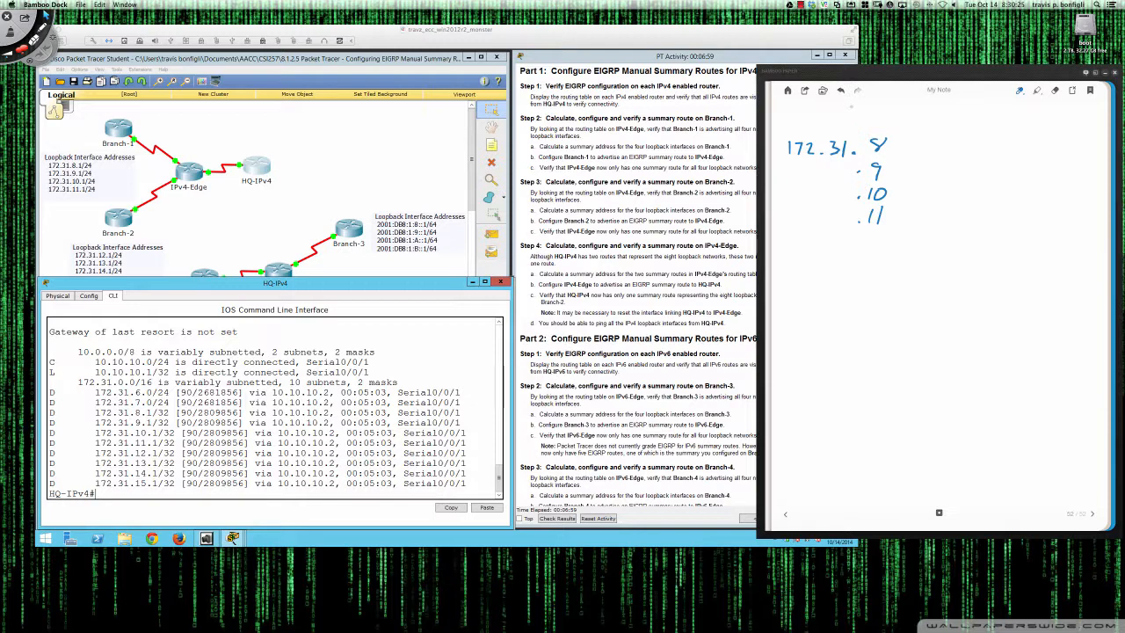
# Step: In the note, draw a vertical line after 172.31, write 8 above each of the first two octets, and underline 172.31
pyautogui.moveTo(852, 107); pyautogui.dragTo(846, 243)
pyautogui.moveTo(803, 116); pyautogui.dragTo(842, 116)
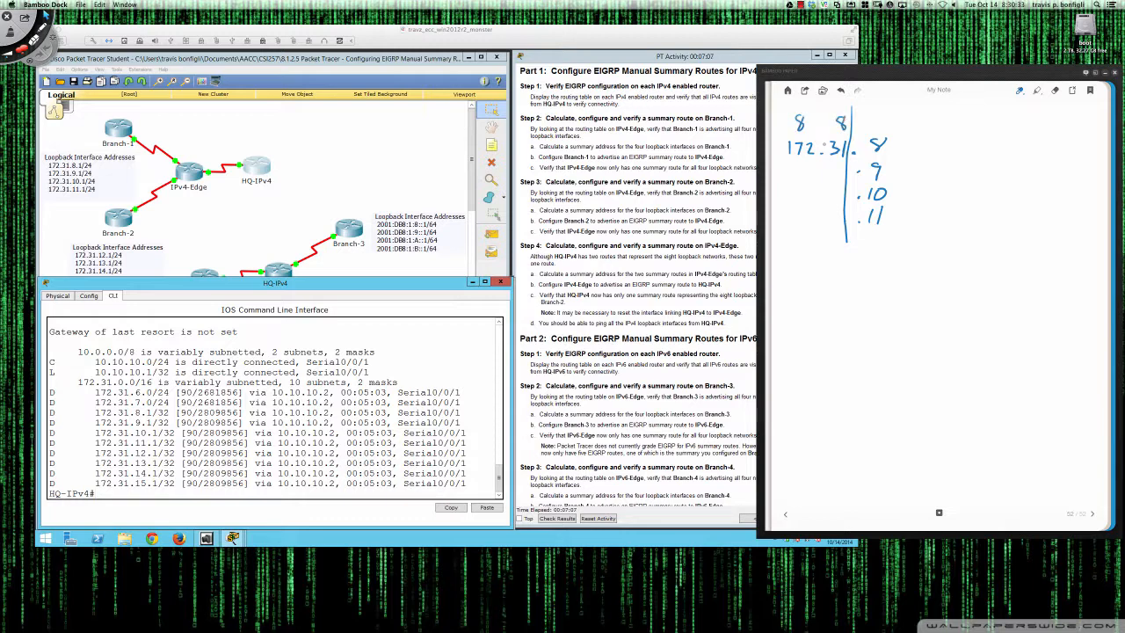
pyautogui.moveTo(790, 165); pyautogui.dragTo(833, 162)
# Step: Switch to Deskscribble and, in red, bracket the 172.31 part of Branch-1's loopback addresses in the topology and write 16 beneath it
pyautogui.press('super+shift+d')
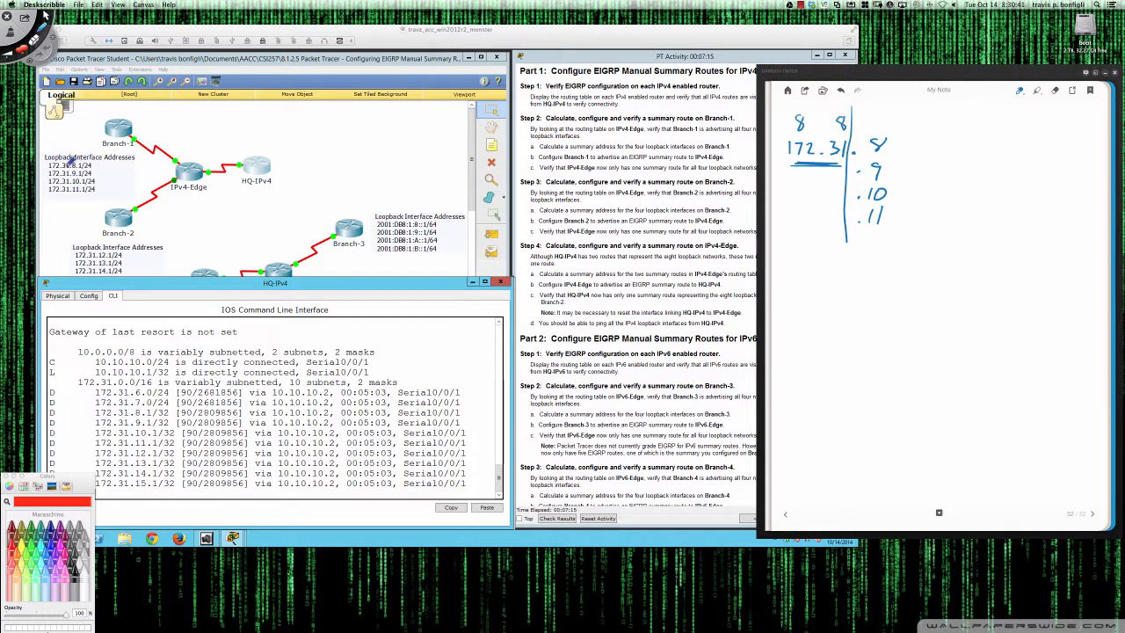
pyautogui.moveTo(72, 158); pyautogui.dragTo(79, 199)
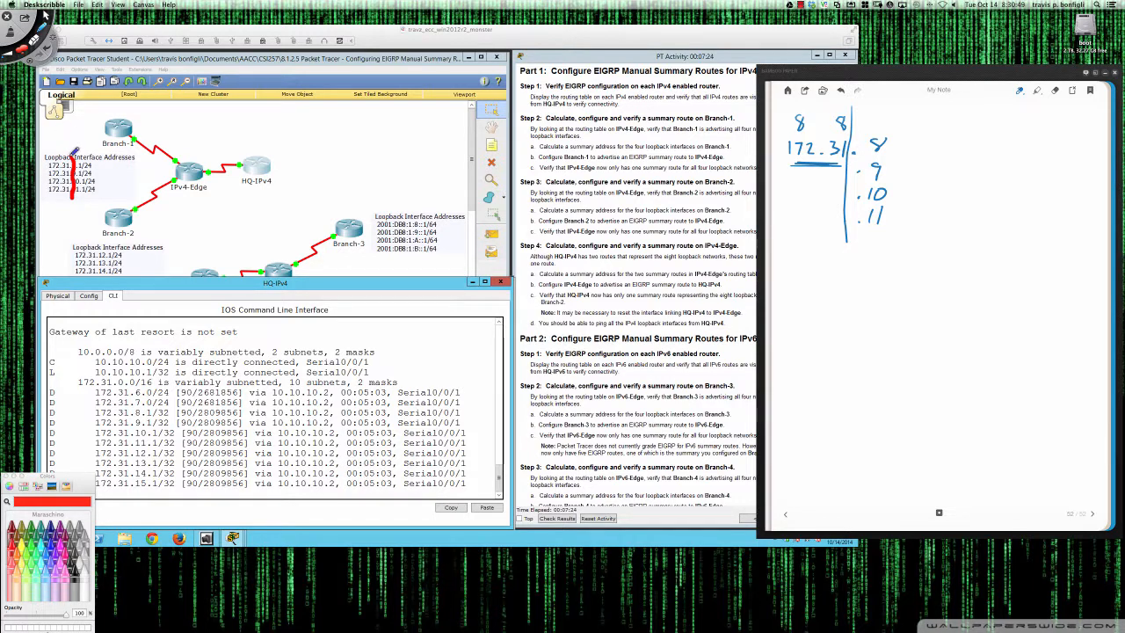
pyautogui.press('super+n')
pyautogui.moveTo(69, 158)
pyautogui.mouseDown()
pyautogui.moveTo(72, 196)
pyautogui.moveTo(48, 199)
pyautogui.mouseUp()
pyautogui.moveTo(71, 160); pyautogui.dragTo(47, 162)
pyautogui.moveTo(53, 204); pyautogui.dragTo(55, 215)
pyautogui.moveTo(59, 203); pyautogui.dragTo(61, 209)
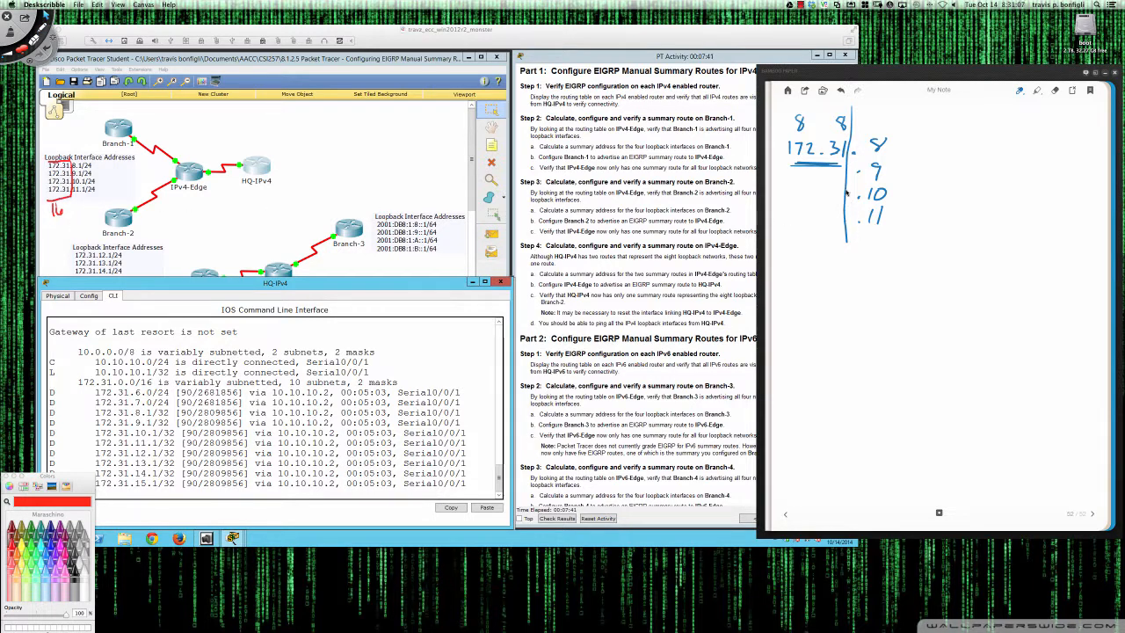
# Step: Return to the Bamboo Dock note, add a check mark above the third octets and an arrow below them, and write 00001000
pyautogui.click(887, 142)
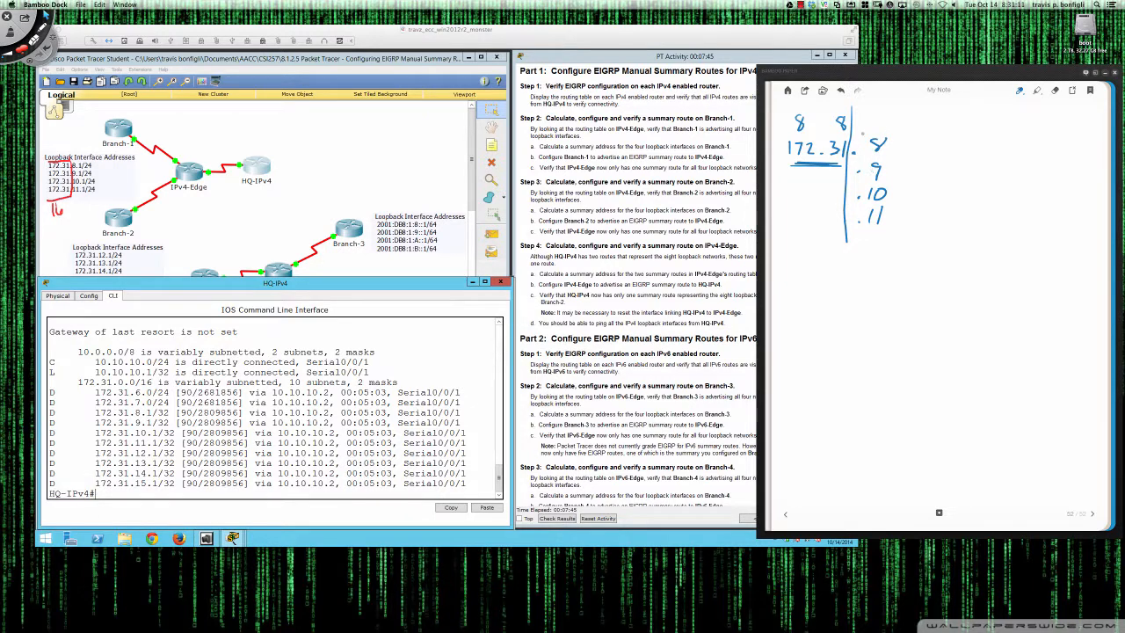
pyautogui.moveTo(870, 109); pyautogui.dragTo(895, 100)
pyautogui.moveTo(871, 239)
pyautogui.mouseDown()
pyautogui.moveTo(872, 262)
pyautogui.moveTo(884, 250)
pyautogui.mouseUp()
pyautogui.moveTo(809, 286)
pyautogui.mouseDown()
pyautogui.moveTo(800, 295)
pyautogui.moveTo(825, 284)
pyautogui.moveTo(846, 293)
pyautogui.moveTo(846, 281)
pyautogui.moveTo(892, 279)
pyautogui.moveTo(891, 293)
pyautogui.moveTo(954, 281)
pyautogui.mouseUp()
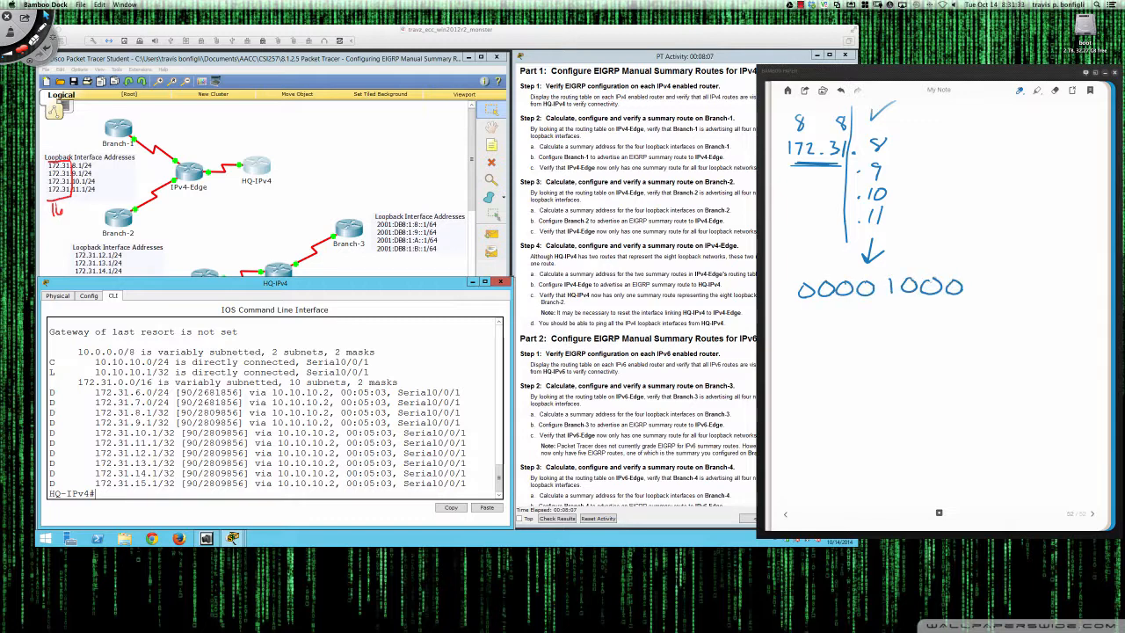
# Step: Write the bit place values 128, 64, 32, 16, 8, 4, 2, 1 above 00001000, underline the row, and add = 8
pyautogui.rightClick(801, 259)
pyautogui.click(907, 250)
pyautogui.moveTo(803, 260); pyautogui.dragTo(824, 270)
pyautogui.moveTo(830, 263); pyautogui.dragTo(849, 271)
pyautogui.moveTo(853, 264)
pyautogui.mouseDown()
pyautogui.moveTo(865, 273)
pyautogui.moveTo(893, 257)
pyautogui.moveTo(915, 268)
pyautogui.mouseUp()
pyautogui.moveTo(916, 258)
pyautogui.mouseDown()
pyautogui.moveTo(915, 271)
pyautogui.moveTo(953, 270)
pyautogui.mouseUp()
pyautogui.moveTo(796, 308)
pyautogui.mouseDown()
pyautogui.moveTo(966, 300)
pyautogui.moveTo(991, 280)
pyautogui.moveTo(1007, 287)
pyautogui.moveTo(1013, 269)
pyautogui.mouseUp()
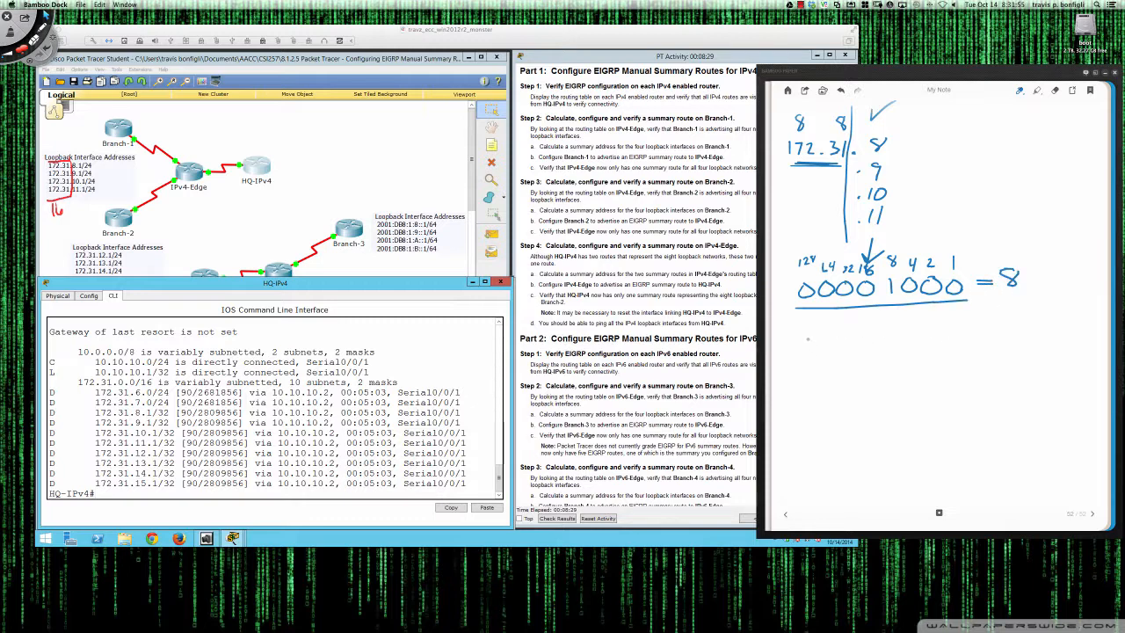
# Step: Write the binary rows 00001001 = 9, 00001010 = 10 and 00001011 = 11 below, and underline the 1 bits in the last row
pyautogui.moveTo(809, 336)
pyautogui.mouseDown()
pyautogui.moveTo(878, 348)
pyautogui.moveTo(879, 336)
pyautogui.moveTo(898, 348)
pyautogui.moveTo(917, 332)
pyautogui.mouseUp()
pyautogui.moveTo(938, 330)
pyautogui.mouseDown()
pyautogui.moveTo(933, 341)
pyautogui.moveTo(993, 329)
pyautogui.moveTo(1018, 344)
pyautogui.mouseUp()
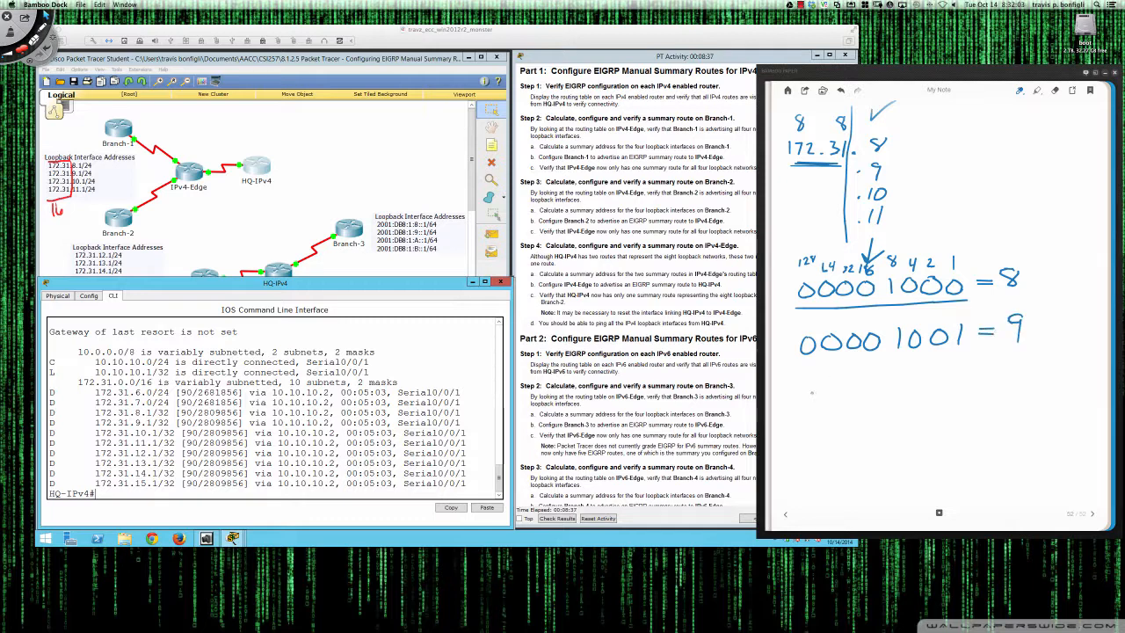
pyautogui.moveTo(808, 381)
pyautogui.mouseDown()
pyautogui.moveTo(886, 377)
pyautogui.moveTo(903, 390)
pyautogui.moveTo(918, 370)
pyautogui.moveTo(942, 383)
pyautogui.moveTo(958, 367)
pyautogui.moveTo(1023, 374)
pyautogui.moveTo(1037, 360)
pyautogui.mouseUp()
pyautogui.moveTo(805, 411)
pyautogui.mouseDown()
pyautogui.moveTo(801, 418)
pyautogui.moveTo(860, 409)
pyautogui.mouseUp()
pyautogui.moveTo(884, 406)
pyautogui.mouseDown()
pyautogui.moveTo(880, 419)
pyautogui.moveTo(886, 406)
pyautogui.moveTo(905, 421)
pyautogui.moveTo(925, 401)
pyautogui.moveTo(947, 418)
pyautogui.moveTo(1009, 398)
pyautogui.moveTo(1039, 410)
pyautogui.mouseUp()
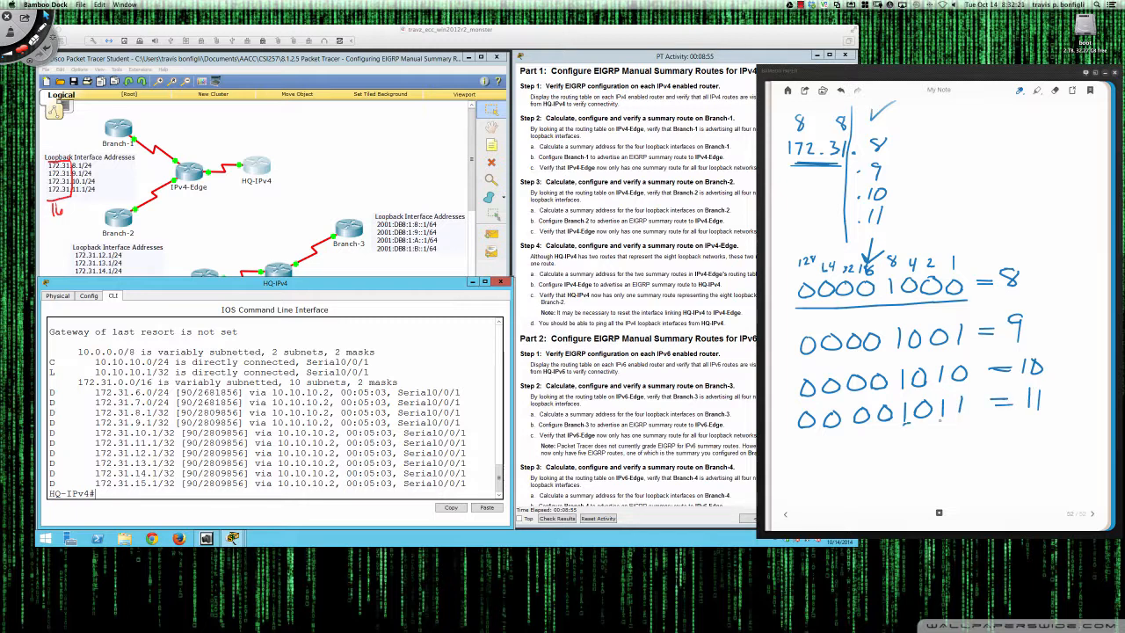
pyautogui.moveTo(942, 421); pyautogui.dragTo(950, 420)
# Step: Mark the matching leading bit columns in blue, and draw a magenta vertical line through all four rows between the 4 and 2 columns
pyautogui.moveTo(796, 168)
pyautogui.mouseDown()
pyautogui.moveTo(824, 163)
pyautogui.moveTo(798, 160)
pyautogui.mouseUp()
pyautogui.moveTo(832, 299); pyautogui.dragTo(828, 348)
pyautogui.moveTo(849, 285); pyautogui.dragTo(849, 307)
pyautogui.rightClick(923, 226)
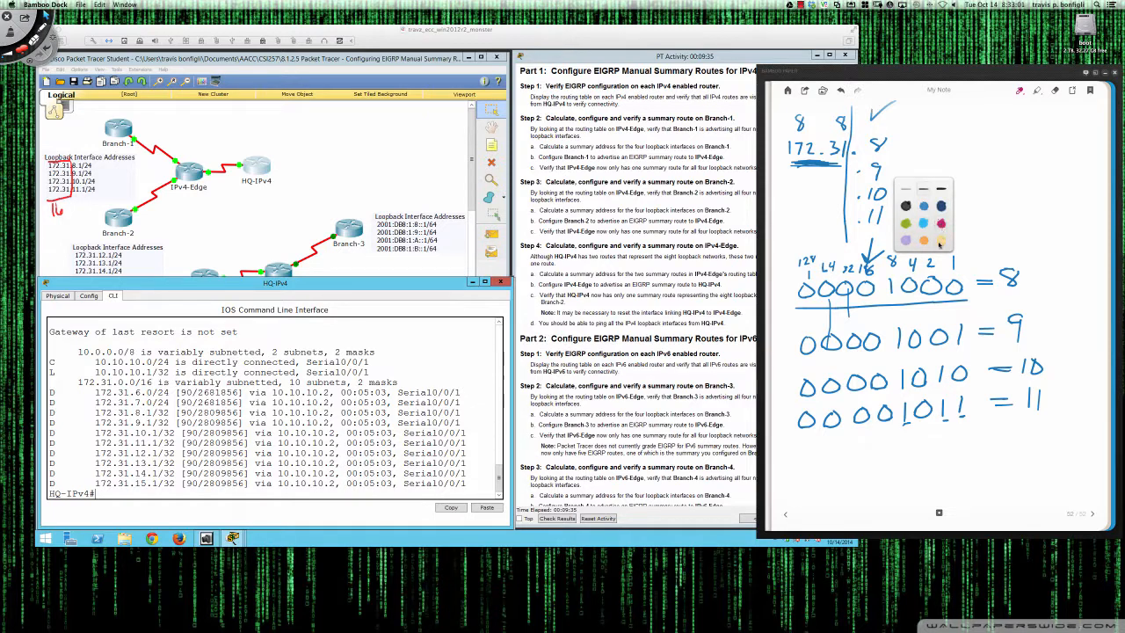
pyautogui.click(941, 224)
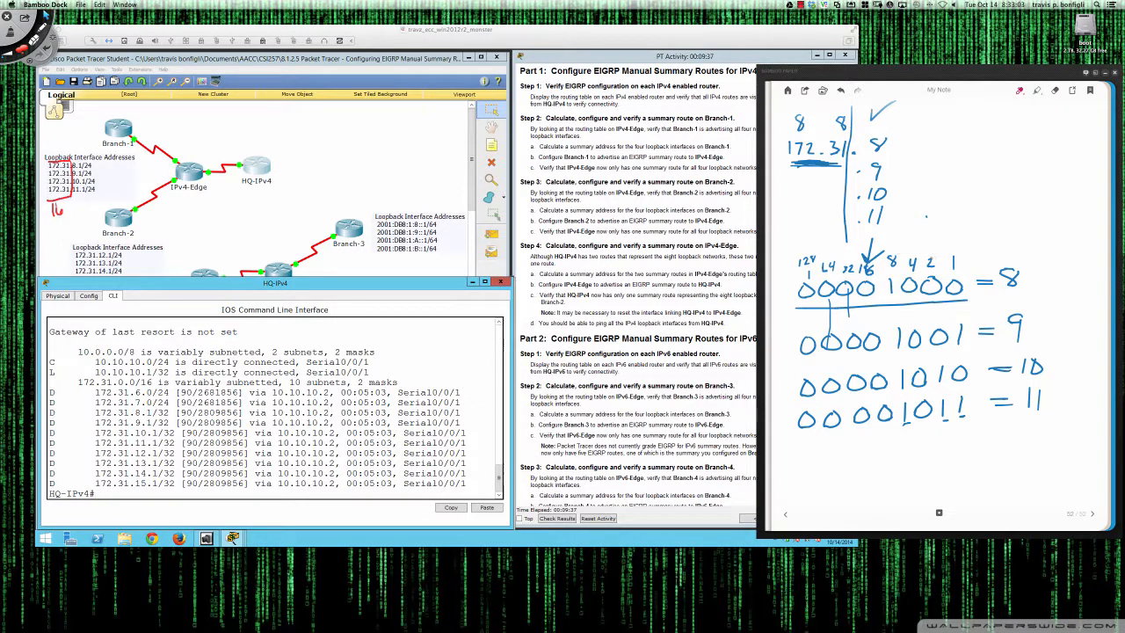
pyautogui.moveTo(919, 251); pyautogui.dragTo(935, 449)
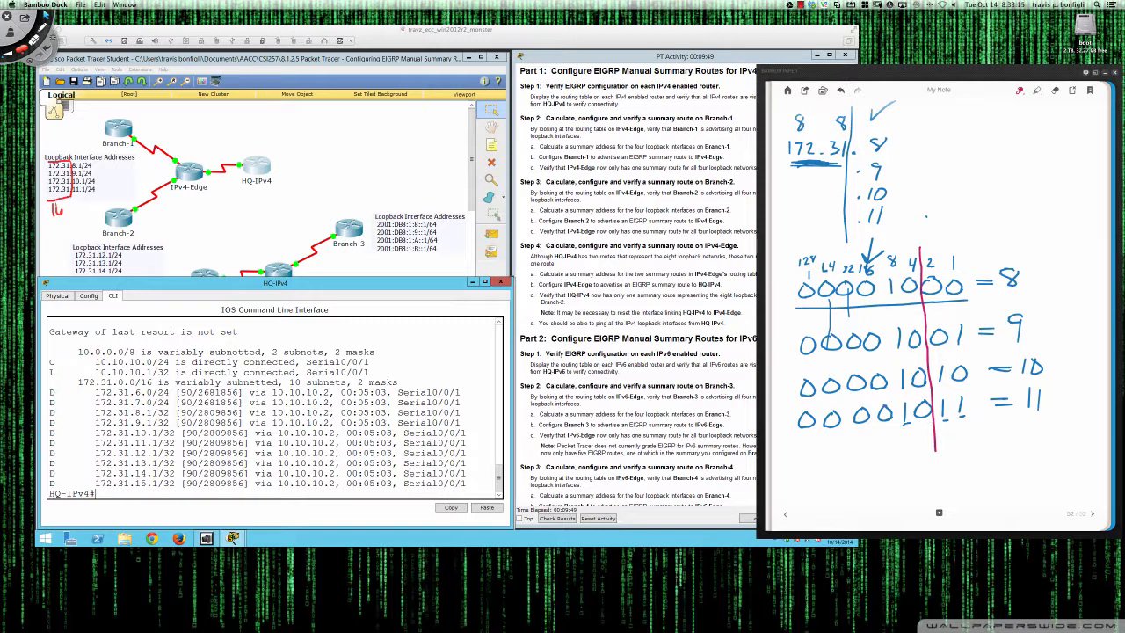
# Step: Underline the six matching bits of the 11 row in magenta, and write /22 and the mask 255.255.252.0 beneath with check marks
pyautogui.moveTo(799, 432); pyautogui.dragTo(931, 425)
pyautogui.moveTo(860, 437)
pyautogui.mouseDown()
pyautogui.moveTo(847, 461)
pyautogui.moveTo(894, 458)
pyautogui.mouseUp()
pyautogui.moveTo(784, 478)
pyautogui.mouseDown()
pyautogui.moveTo(796, 487)
pyautogui.moveTo(811, 475)
pyautogui.mouseUp()
pyautogui.moveTo(810, 479); pyautogui.dragTo(841, 484)
pyautogui.click(825, 482)
pyautogui.moveTo(845, 477); pyautogui.dragTo(854, 482)
pyautogui.moveTo(856, 475)
pyautogui.mouseDown()
pyautogui.moveTo(889, 484)
pyautogui.moveTo(911, 467)
pyautogui.moveTo(919, 479)
pyautogui.moveTo(935, 471)
pyautogui.moveTo(930, 441)
pyautogui.moveTo(958, 469)
pyautogui.mouseUp()
pyautogui.click(868, 479)
pyautogui.click(925, 480)
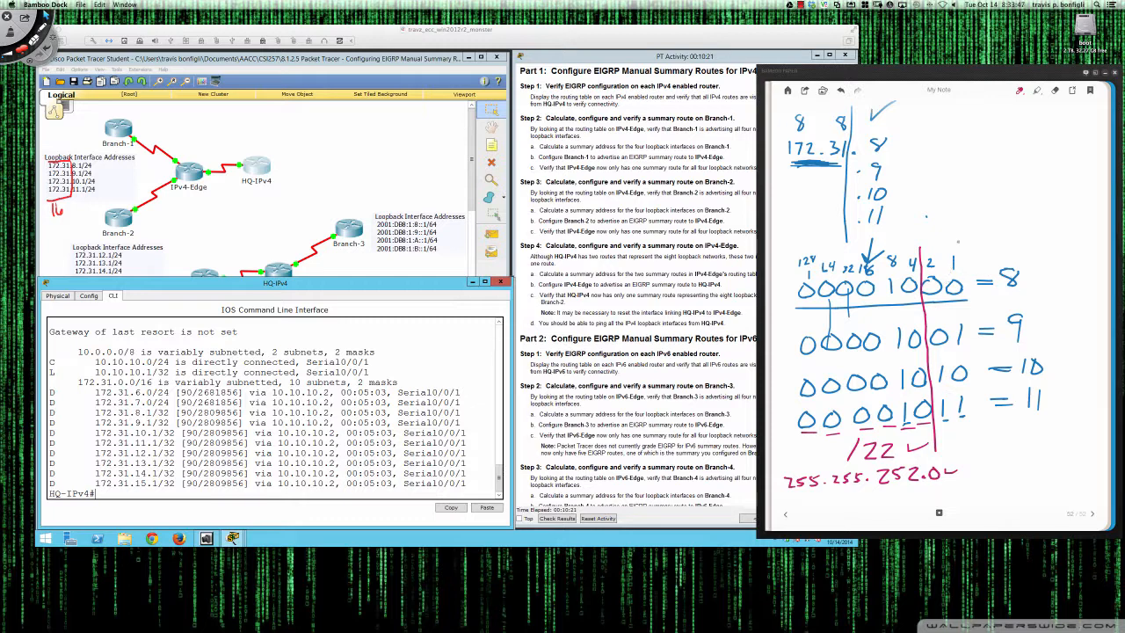
# Step: Change the pen to green and circle the last two bit columns and the decimal values 8 through 11
pyautogui.rightClick(933, 174)
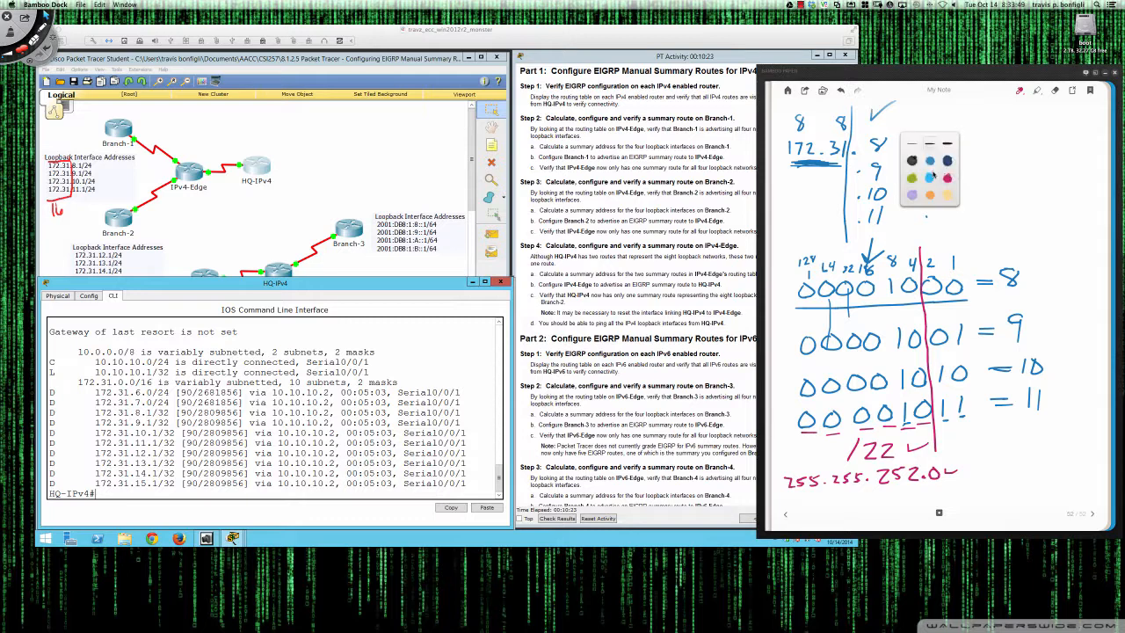
pyautogui.click(916, 178)
pyautogui.click(973, 187)
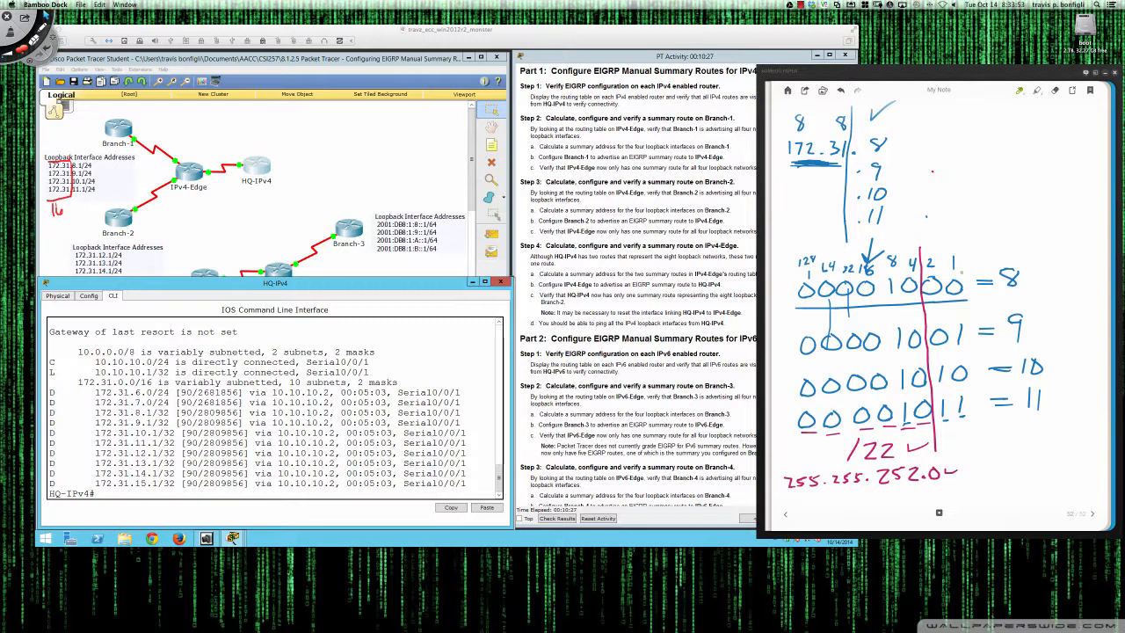
pyautogui.moveTo(946, 270)
pyautogui.mouseDown()
pyautogui.moveTo(960, 272)
pyautogui.moveTo(930, 269)
pyautogui.moveTo(923, 286)
pyautogui.moveTo(928, 403)
pyautogui.moveTo(942, 422)
pyautogui.moveTo(977, 409)
pyautogui.moveTo(983, 348)
pyautogui.moveTo(965, 271)
pyautogui.mouseUp()
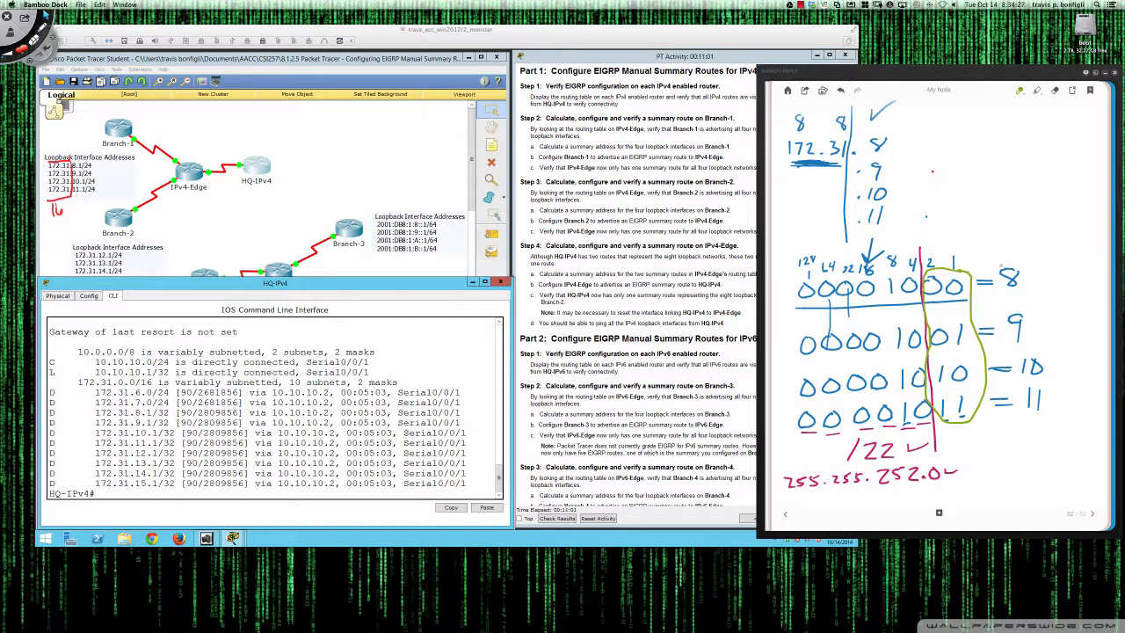
pyautogui.moveTo(996, 257)
pyautogui.mouseDown()
pyautogui.moveTo(1007, 405)
pyautogui.moveTo(1037, 426)
pyautogui.moveTo(1065, 383)
pyautogui.moveTo(1036, 255)
pyautogui.moveTo(996, 258)
pyautogui.mouseUp()
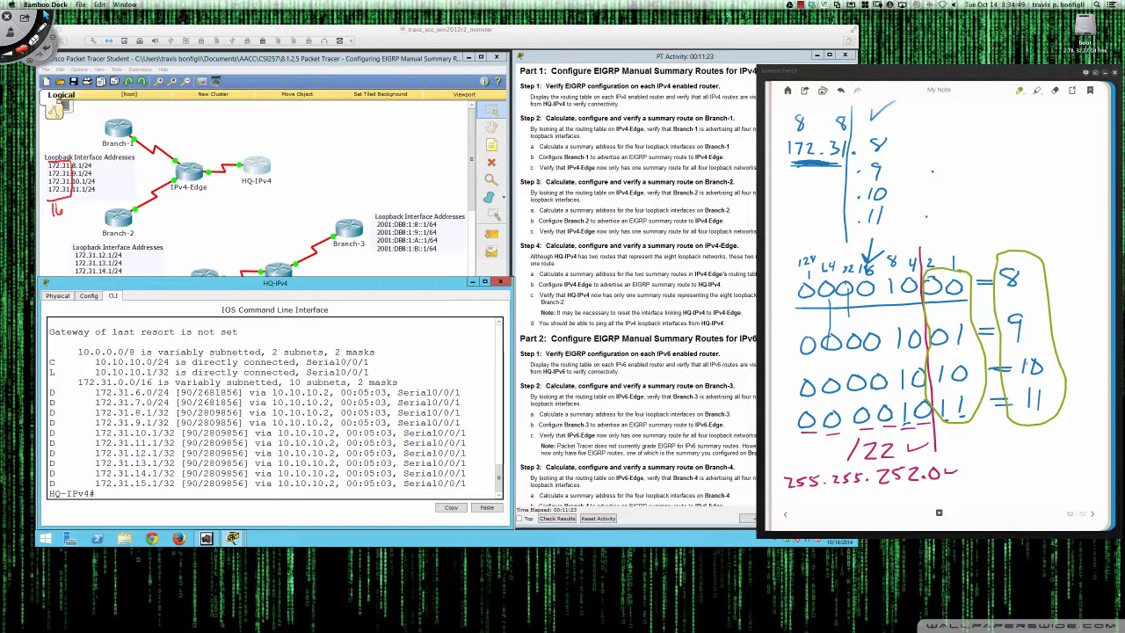
# Step: In green, circle the last two bits of the 11 row, underline its decimal value, and tick /22 and 255.255.252.0
pyautogui.moveTo(964, 391)
pyautogui.mouseDown()
pyautogui.moveTo(935, 402)
pyautogui.moveTo(956, 420)
pyautogui.moveTo(979, 409)
pyautogui.moveTo(964, 389)
pyautogui.mouseUp()
pyautogui.moveTo(1026, 414); pyautogui.dragTo(1042, 413)
pyautogui.rightClick(910, 444)
pyautogui.click(910, 445)
pyautogui.moveTo(909, 445)
pyautogui.mouseDown()
pyautogui.moveTo(937, 440)
pyautogui.moveTo(968, 460)
pyautogui.mouseUp()
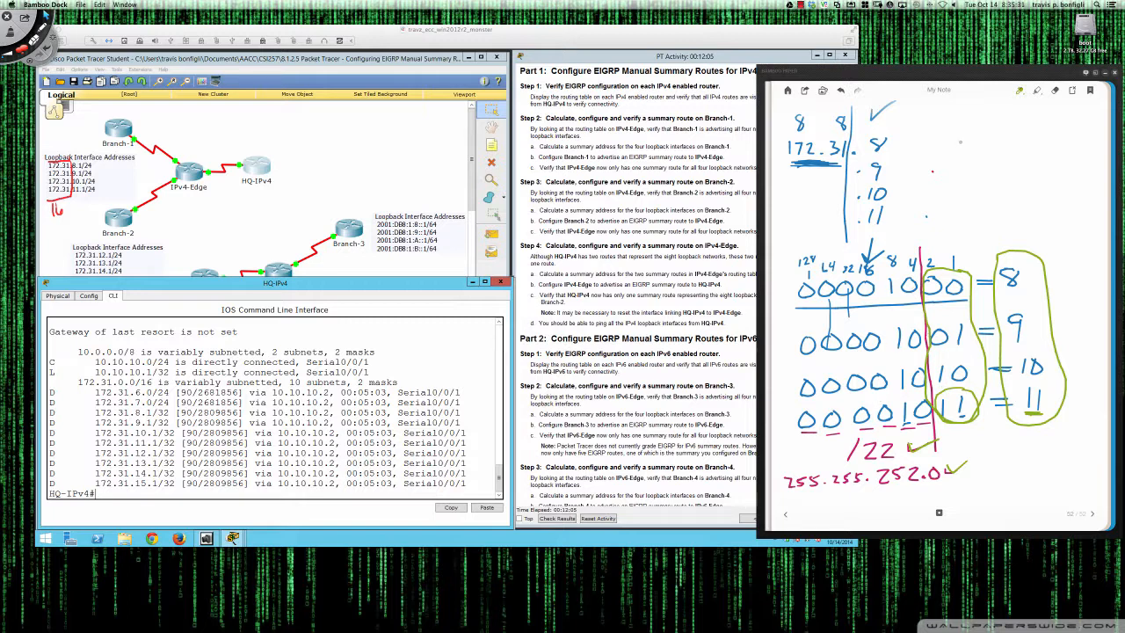
# Step: Write the summary route 172.31.8.0/22 in green beside the network list and circle the 8 bit column
pyautogui.moveTo(935, 121)
pyautogui.mouseDown()
pyautogui.moveTo(937, 142)
pyautogui.moveTo(997, 127)
pyautogui.moveTo(989, 137)
pyautogui.mouseUp()
pyautogui.click(982, 137)
pyautogui.moveTo(1005, 116); pyautogui.dragTo(1005, 139)
pyautogui.click(1016, 133)
pyautogui.moveTo(898, 246)
pyautogui.mouseDown()
pyautogui.moveTo(881, 257)
pyautogui.moveTo(875, 316)
pyautogui.moveTo(904, 426)
pyautogui.moveTo(919, 404)
pyautogui.moveTo(896, 246)
pyautogui.mouseUp()
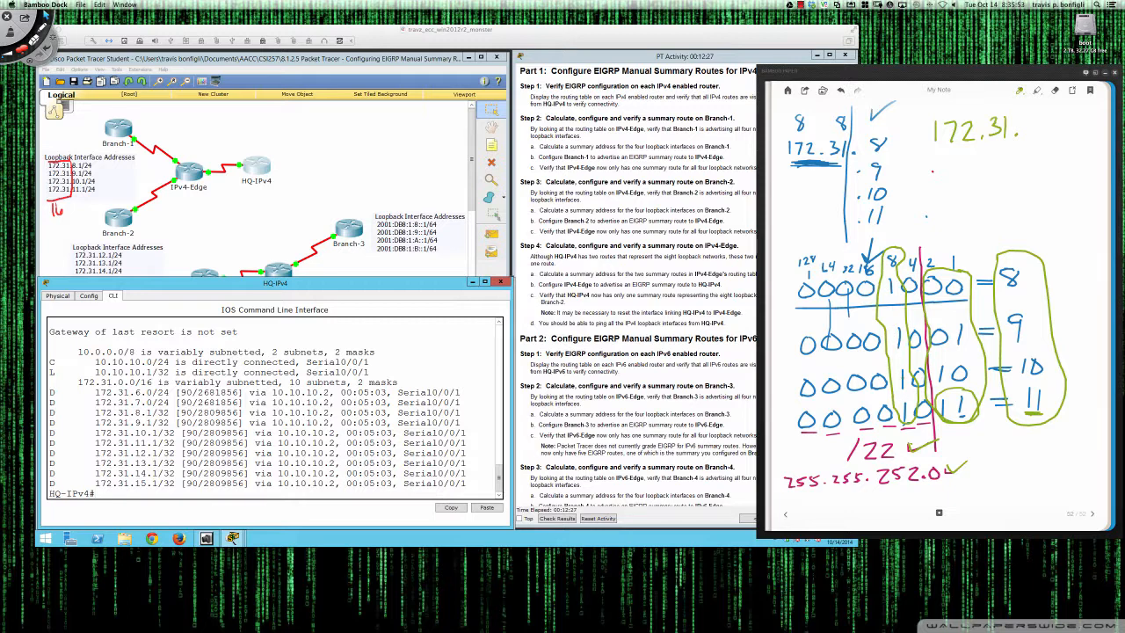
pyautogui.moveTo(1035, 117)
pyautogui.mouseDown()
pyautogui.moveTo(1024, 121)
pyautogui.moveTo(1054, 134)
pyautogui.moveTo(1062, 120)
pyautogui.moveTo(1071, 136)
pyautogui.moveTo(1091, 126)
pyautogui.moveTo(1109, 139)
pyautogui.mouseUp()
pyautogui.click(1043, 130)
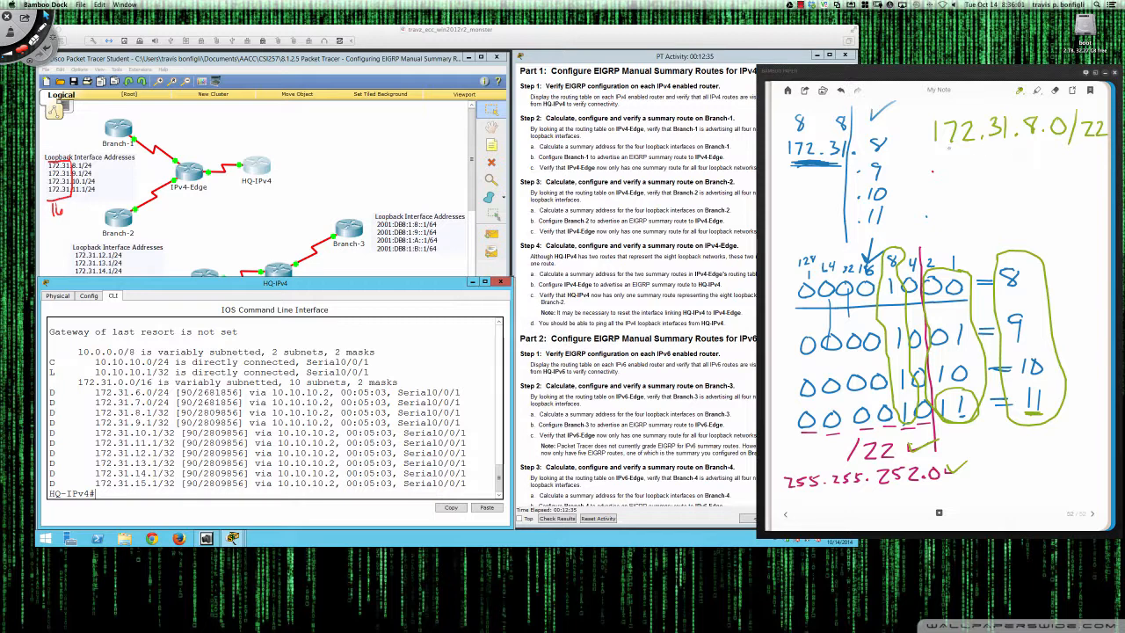
# Step: Underline the summary route 172.31.8.0/22 in the note and write the label BRANCH-A beneath it
pyautogui.moveTo(937, 148); pyautogui.dragTo(1087, 147)
pyautogui.moveTo(952, 173)
pyautogui.mouseDown()
pyautogui.moveTo(953, 190)
pyautogui.moveTo(991, 177)
pyautogui.moveTo(1002, 186)
pyautogui.mouseUp()
pyautogui.moveTo(1030, 170)
pyautogui.mouseDown()
pyautogui.moveTo(1018, 188)
pyautogui.moveTo(1058, 179)
pyautogui.moveTo(1076, 190)
pyautogui.moveTo(1079, 180)
pyautogui.mouseUp()
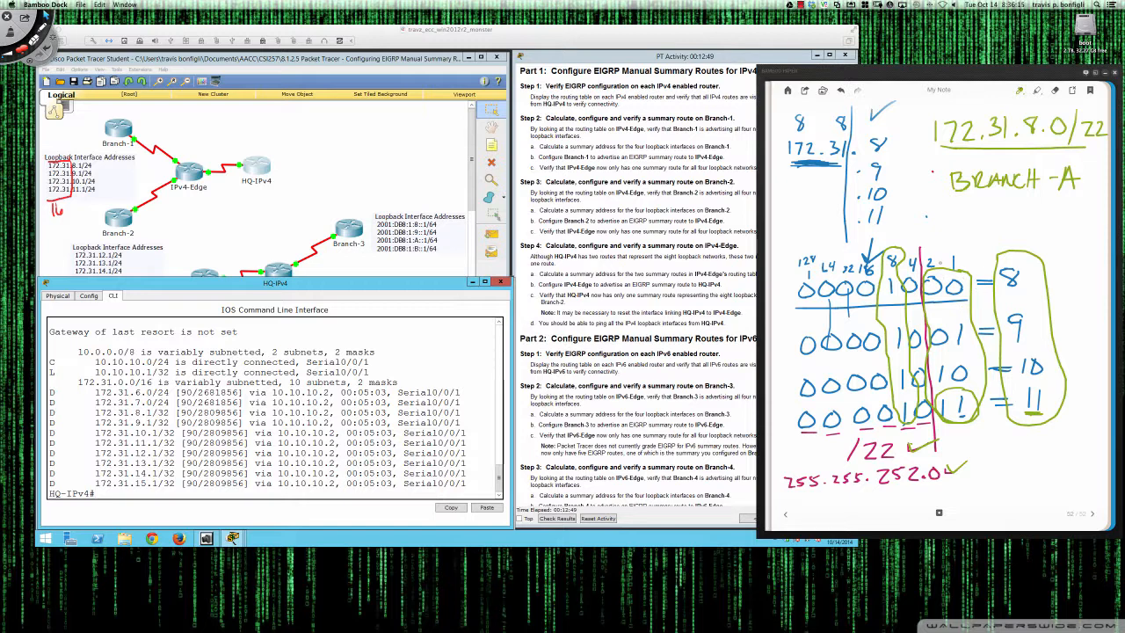
pyautogui.click(446, 302)
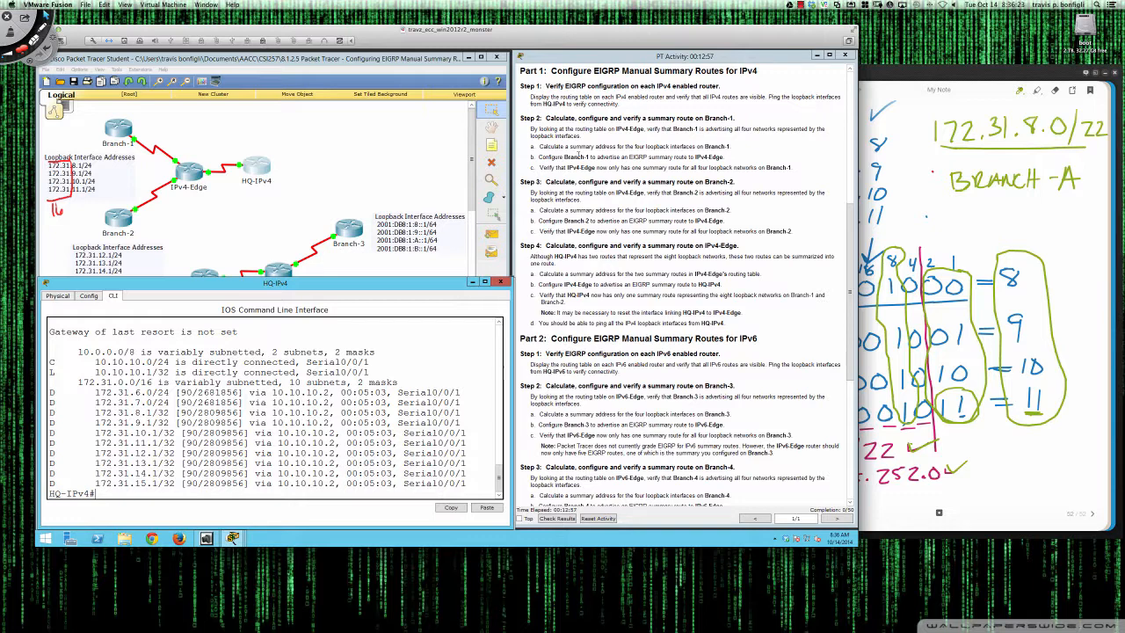
pyautogui.click(1112, 234)
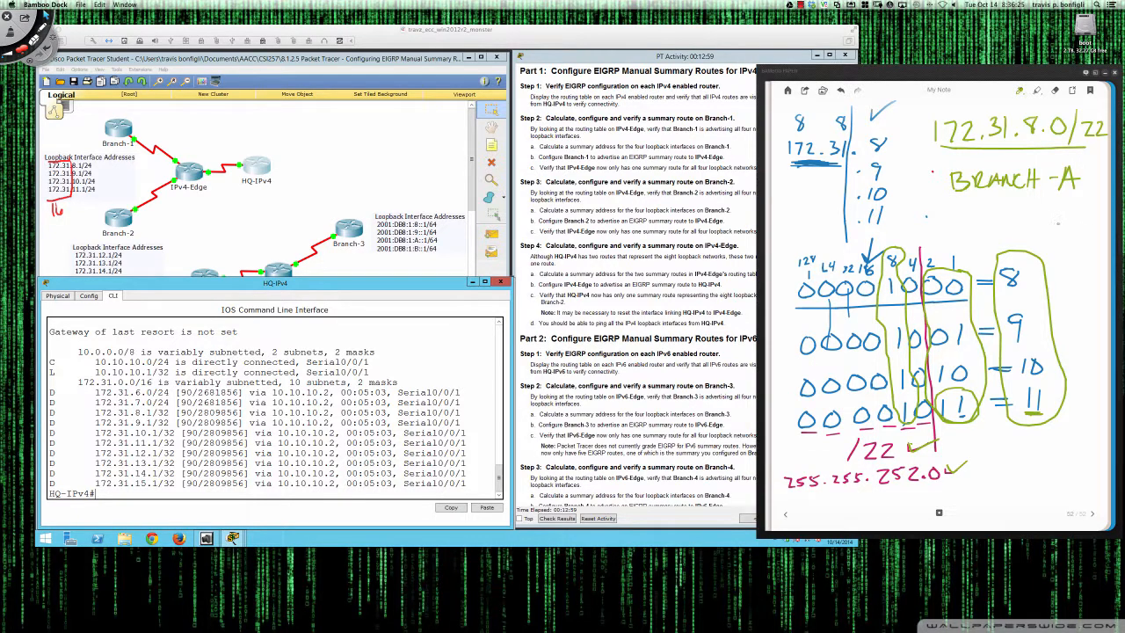
# Step: Undo the A of the branch label and write an underlined 1 in its place
pyautogui.press('super+z')
pyautogui.press('super+z')
pyautogui.moveTo(1062, 166); pyautogui.dragTo(1067, 188)
pyautogui.moveTo(1051, 188); pyautogui.dragTo(1095, 187)
# Step: Open IPv4-Edge's command line in Packet Tracer and highlight the EIGRP routes 172.31.8.1 through 172.31.11.1 in its routing table
pyautogui.click(117, 130)
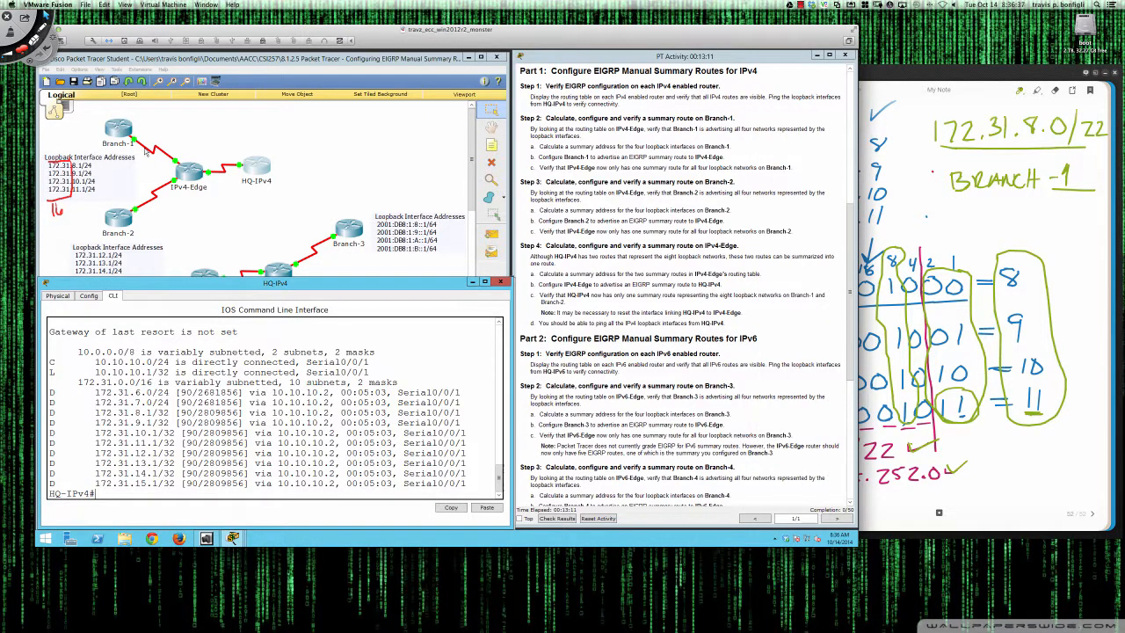
pyautogui.click(187, 173)
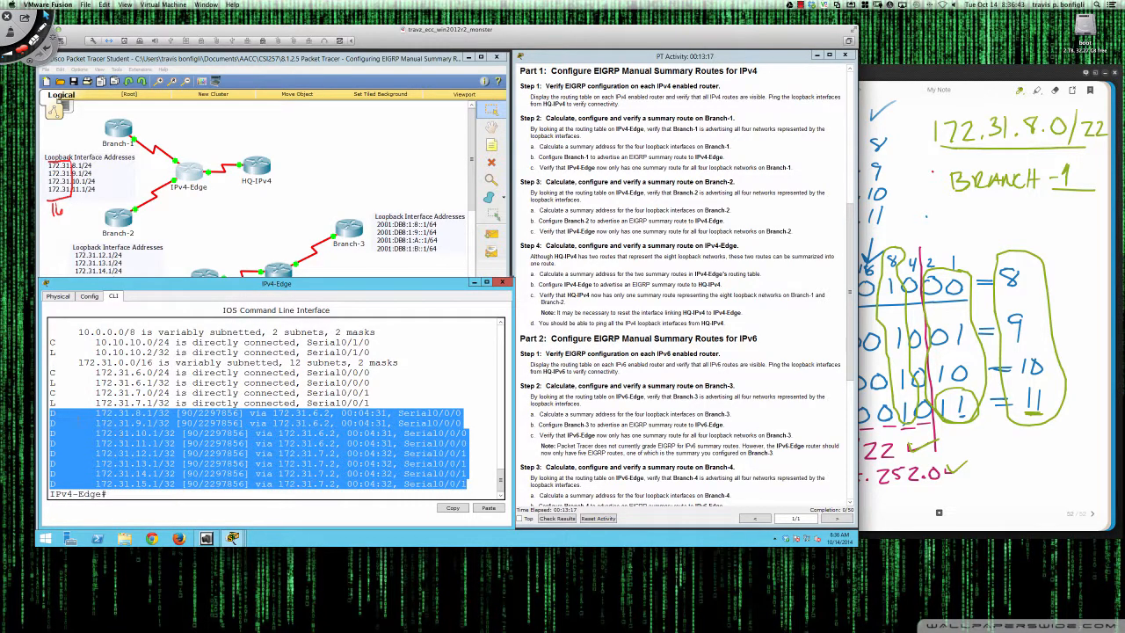
pyautogui.click(120, 433)
pyautogui.moveTo(51, 413); pyautogui.dragTo(473, 442)
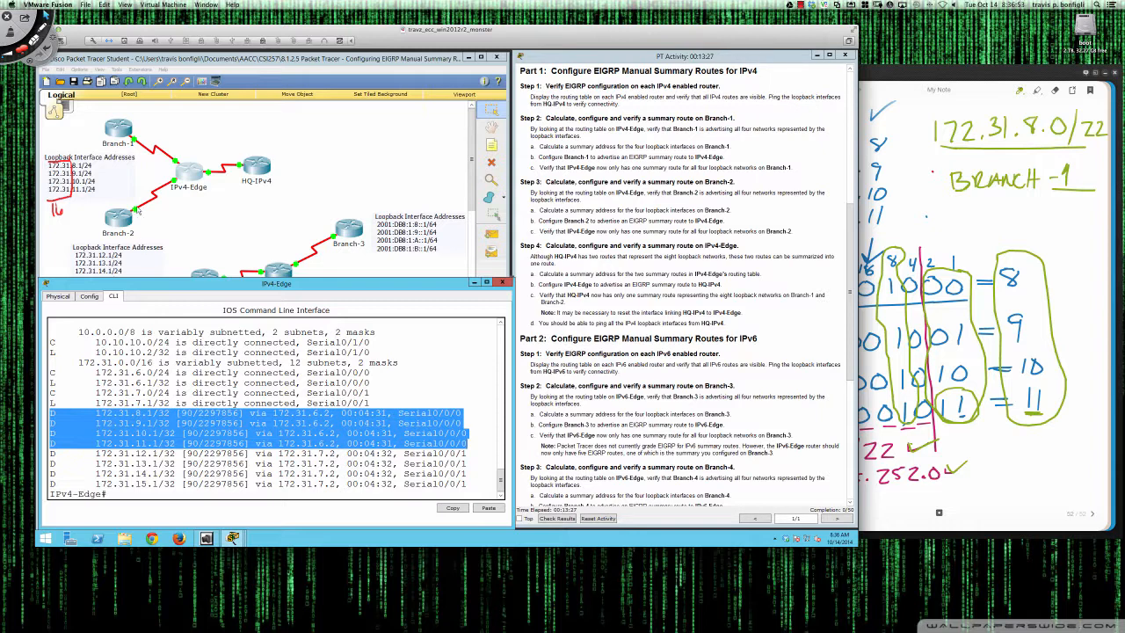
# Step: Open Branch-1's command line, clear the highlighted routes, and bring up a fresh prompt
pyautogui.click(126, 137)
pyautogui.click(119, 128)
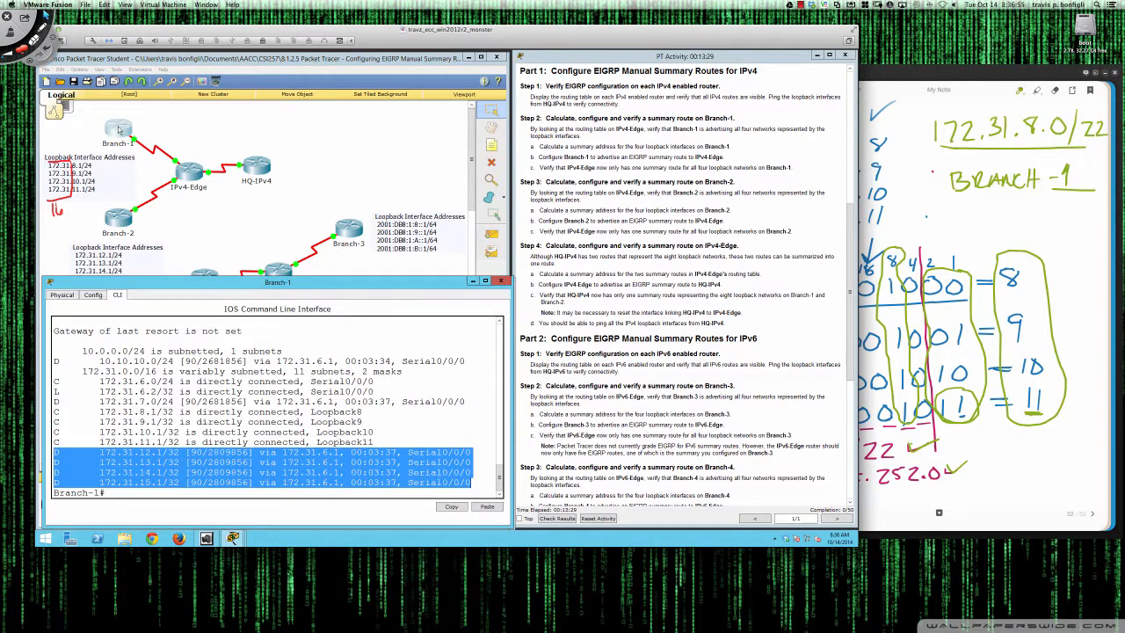
pyautogui.click(199, 391)
pyautogui.press('Return')
pyautogui.press('Return')
pyautogui.press('Return')
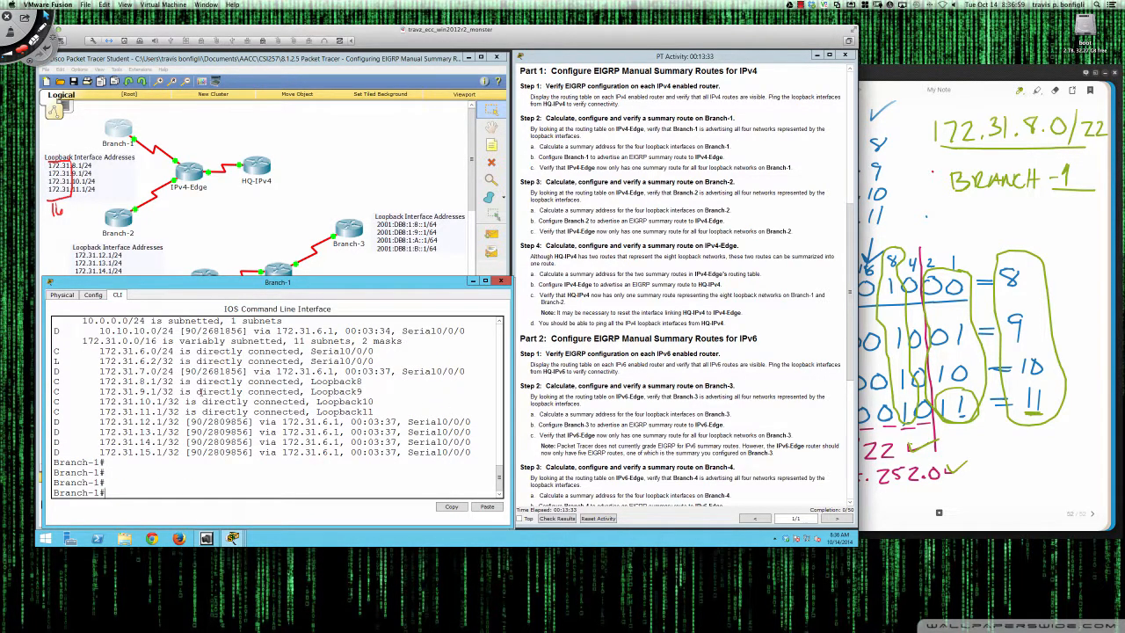
# Step: Show Branch-1's brief IP interface summary with sh ip int br, highlight the Serial0/0/0 entry, and clear the selection
pyautogui.write('do sh ip int')
pyautogui.press('BackSpace')
pyautogui.press('BackSpace')
pyautogui.press('BackSpace')
pyautogui.press('BackSpace')
pyautogui.press('BackSpace')
pyautogui.press('BackSpace')
pyautogui.press('BackSpace')
pyautogui.press('BackSpace')
pyautogui.press('BackSpace')
pyautogui.press('BackSpace')
pyautogui.press('BackSpace')
pyautogui.press('BackSpace')
pyautogui.write('sh ip int br')
pyautogui.press('Return')
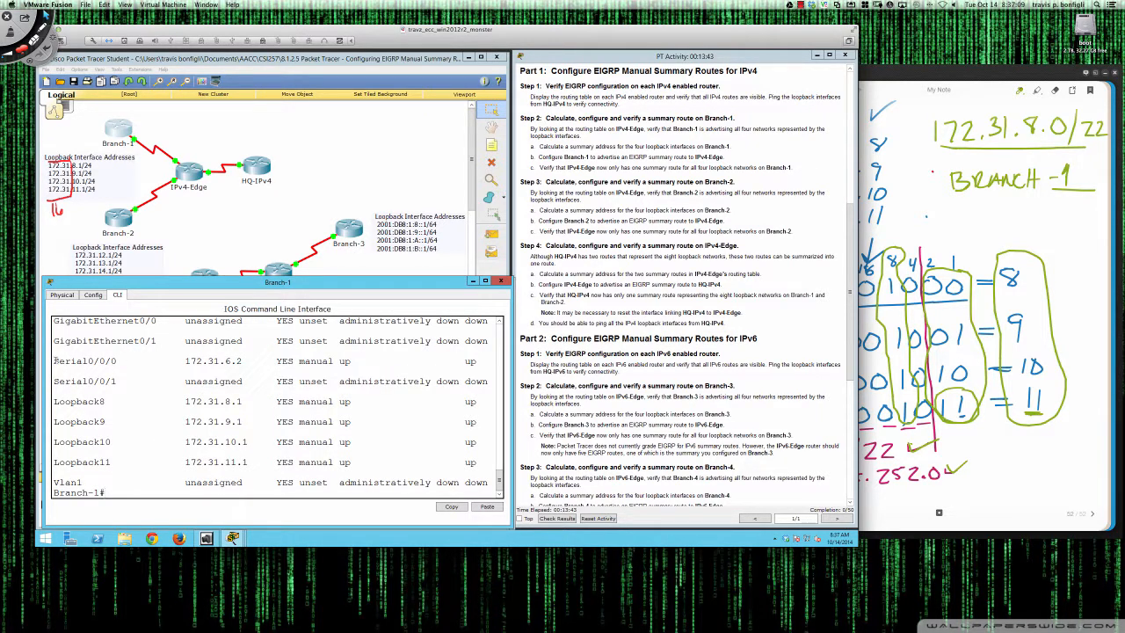
pyautogui.moveTo(54, 361); pyautogui.dragTo(236, 355)
pyautogui.moveTo(349, 356); pyautogui.dragTo(477, 361)
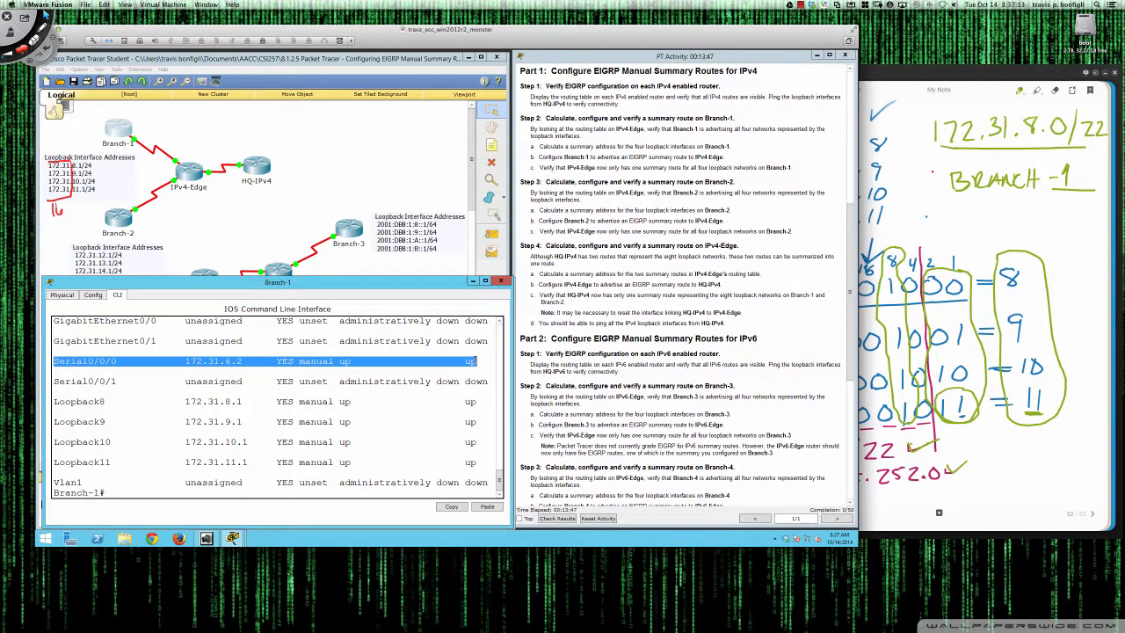
pyautogui.click(352, 433)
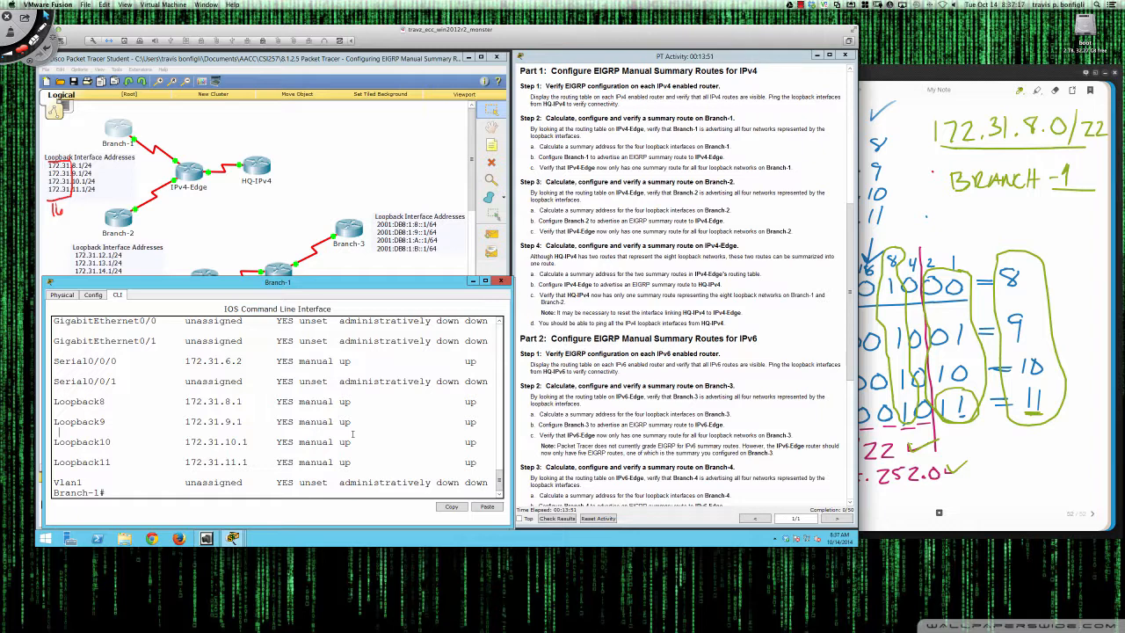
# Step: Enter global configuration mode on Branch-1 and open interface s0/0/0 for configuration
pyautogui.press('Return')
pyautogui.press('Return')
pyautogui.press('Return')
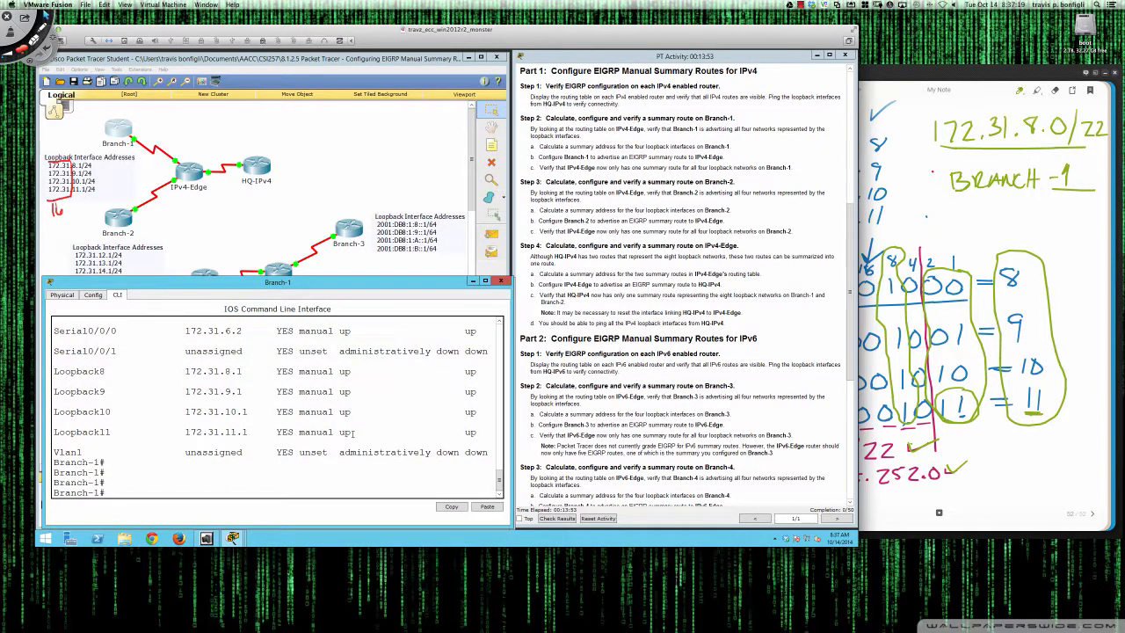
pyautogui.write('conf t')
pyautogui.press('Return')
pyautogui.write('i')
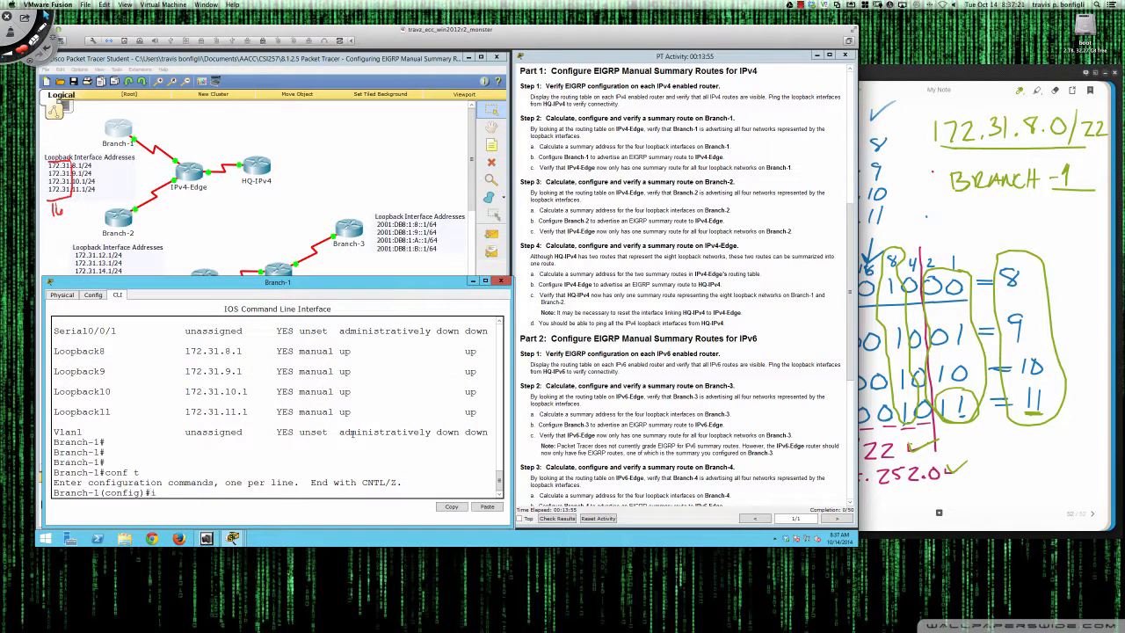
pyautogui.write('nt s0/0/0')
pyautogui.press('Return')
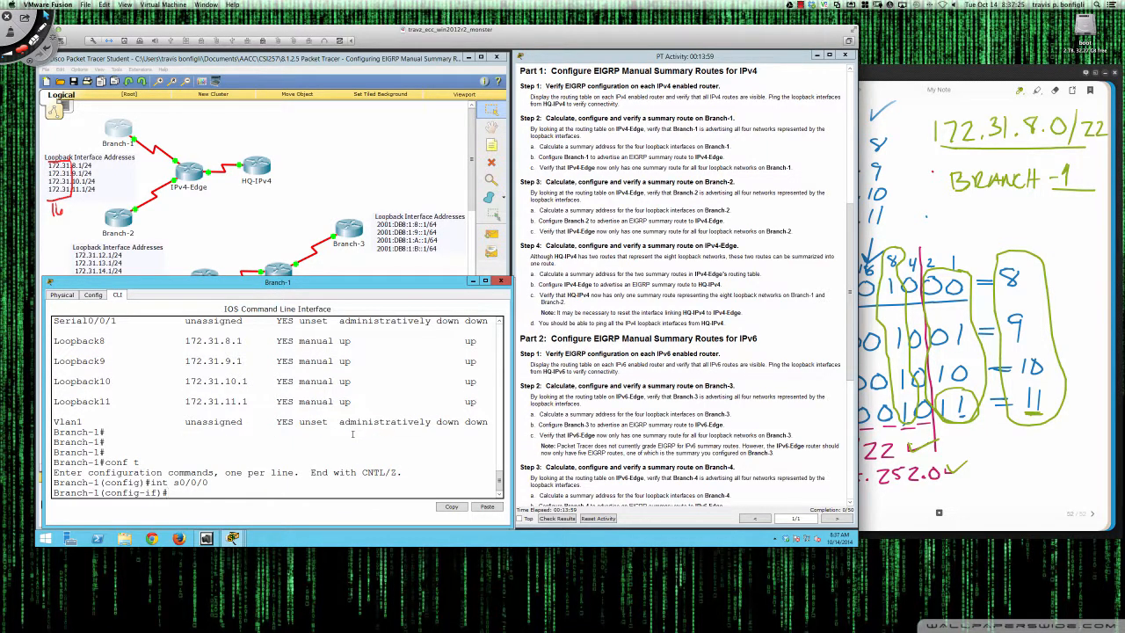
# Step: Configure an EIGRP 1 summary address of 172.31.8.0 255.255.252.0 on Branch-1's Serial0/0/0, consulting command help for each argument
pyautogui.write('ip sum')
pyautogui.press('Tab')
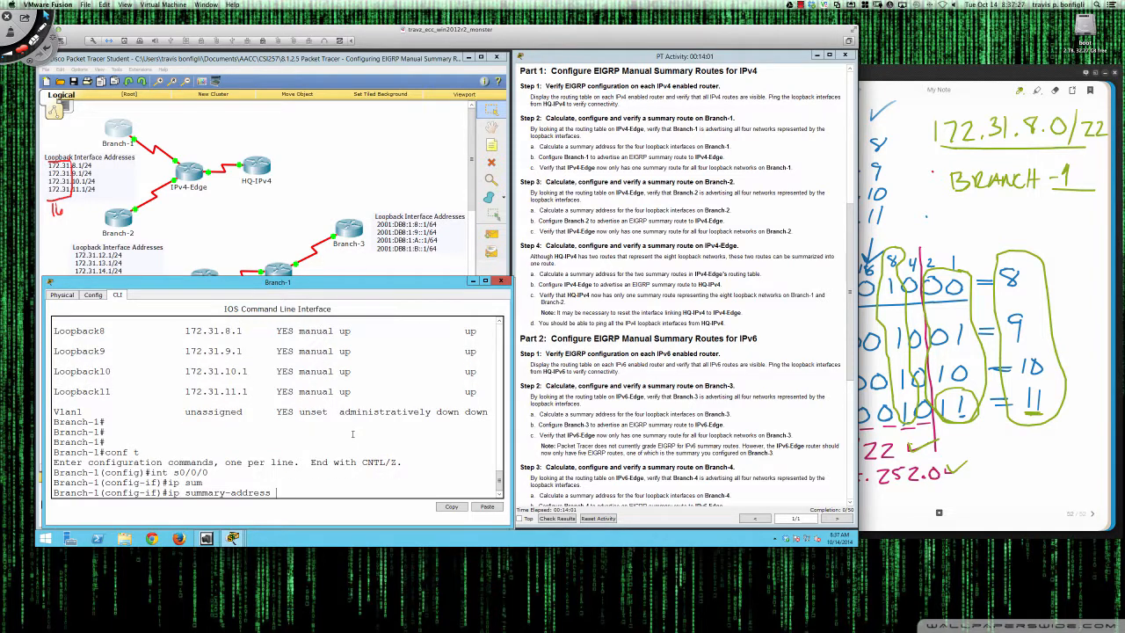
pyautogui.write('ei')
pyautogui.press('Tab')
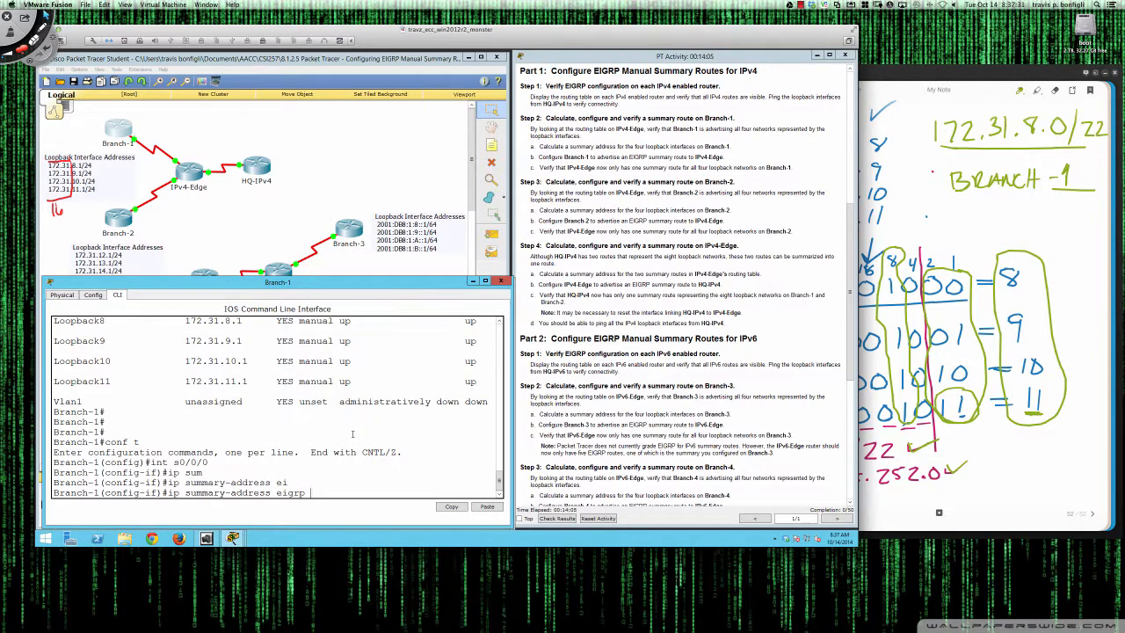
pyautogui.write('1')
pyautogui.write(' ?')
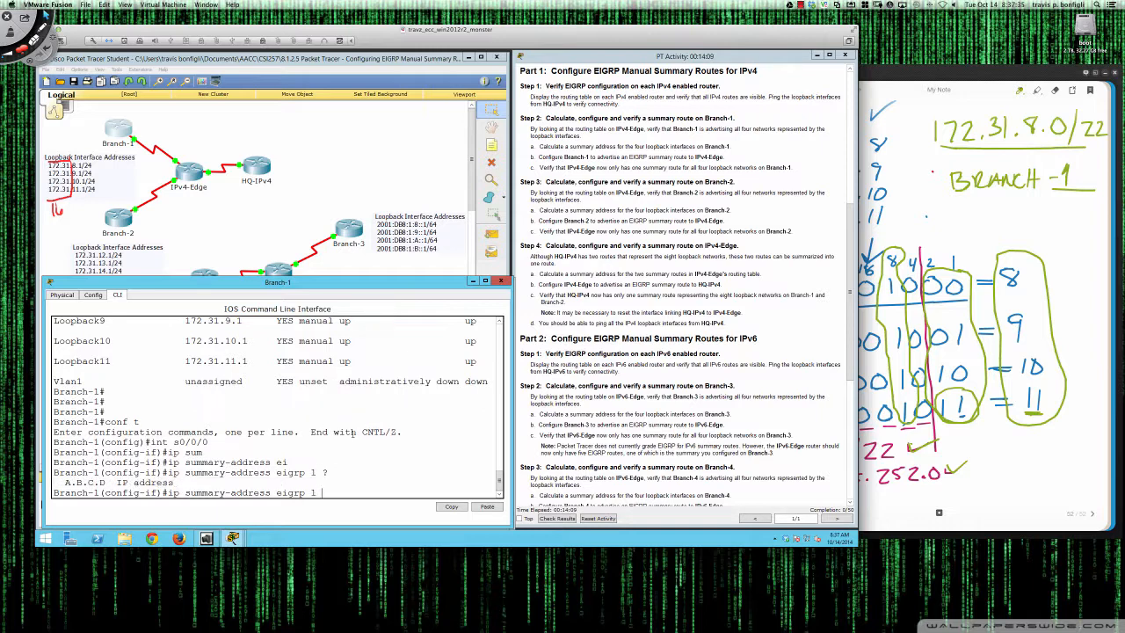
pyautogui.write('172.31.8.0 ?')
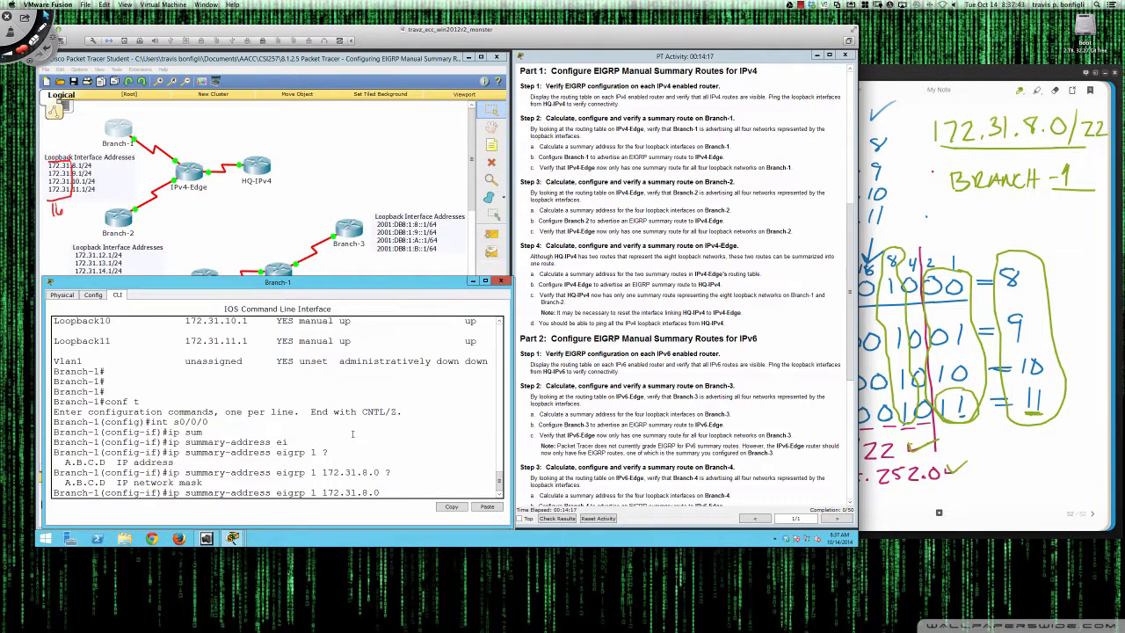
pyautogui.write('255.255.252.0 ?')
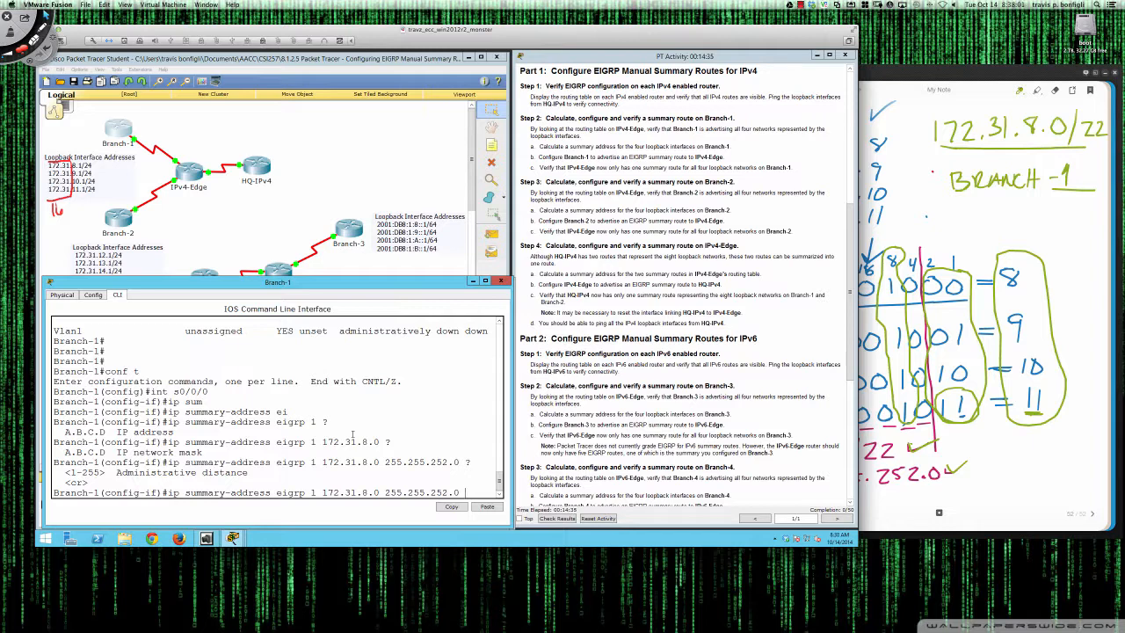
pyautogui.press('Return')
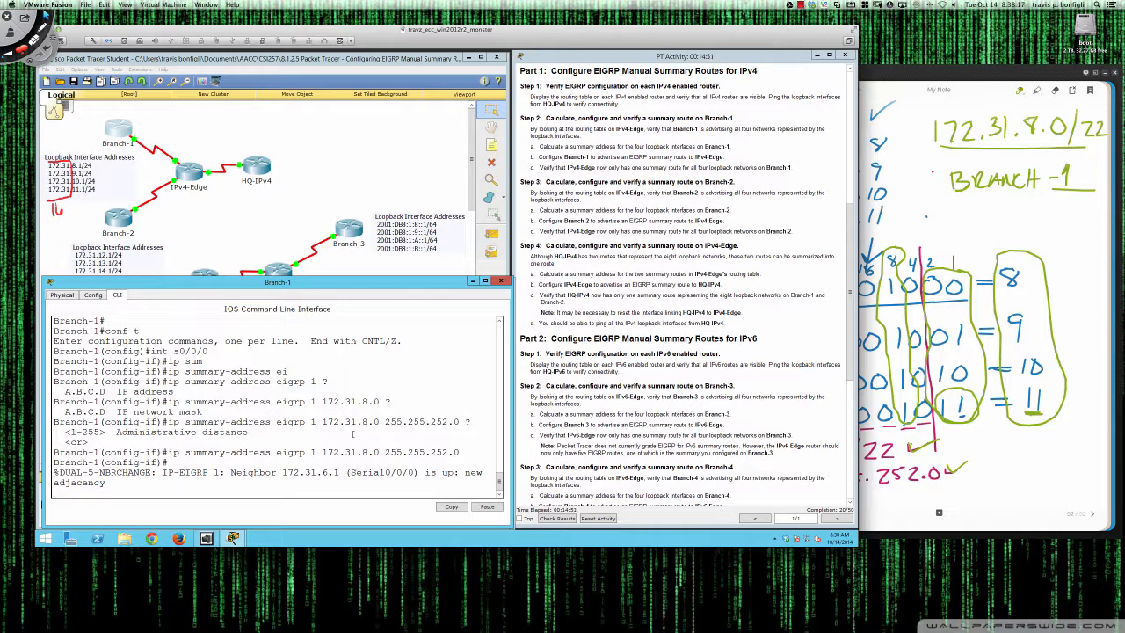
pyautogui.press('Return')
pyautogui.press('Return')
pyautogui.press('Return')
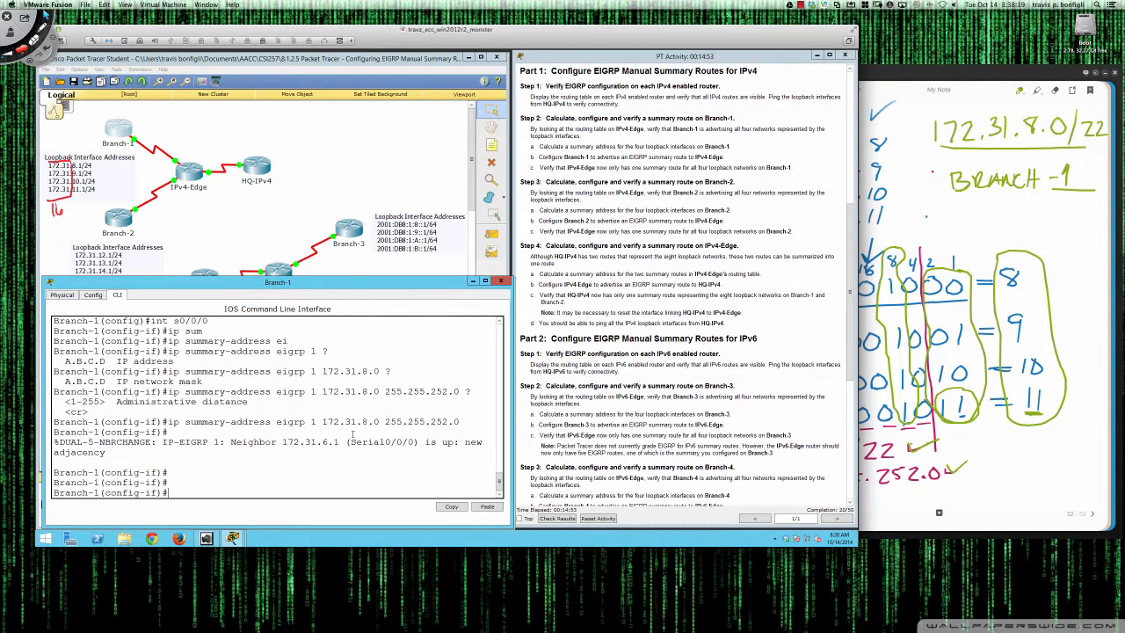
# Step: Display Branch-1's running configuration with do sh run and page through to the Serial0/0/0 section
pyautogui.write('do sh run')
pyautogui.press('Return')
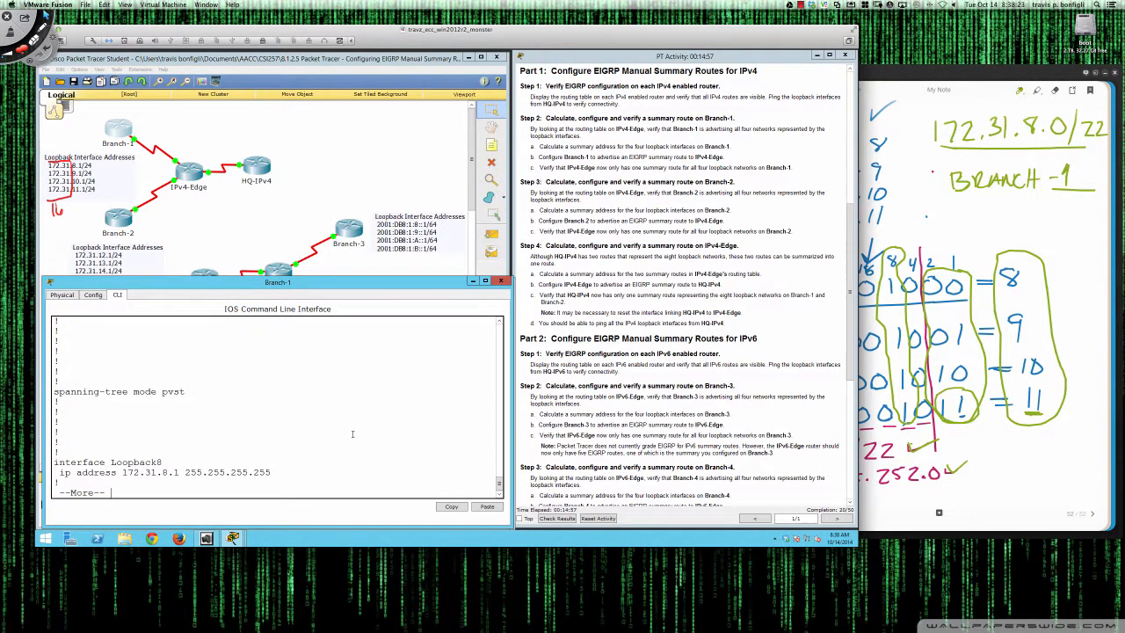
pyautogui.press('Return')
pyautogui.press('Return')
pyautogui.press('Return')
pyautogui.press('Return')
pyautogui.press('Return')
pyautogui.press('Return')
pyautogui.press('Return')
pyautogui.press('Return')
pyautogui.press('Return')
pyautogui.press('Return')
pyautogui.press('Return')
pyautogui.press('Return')
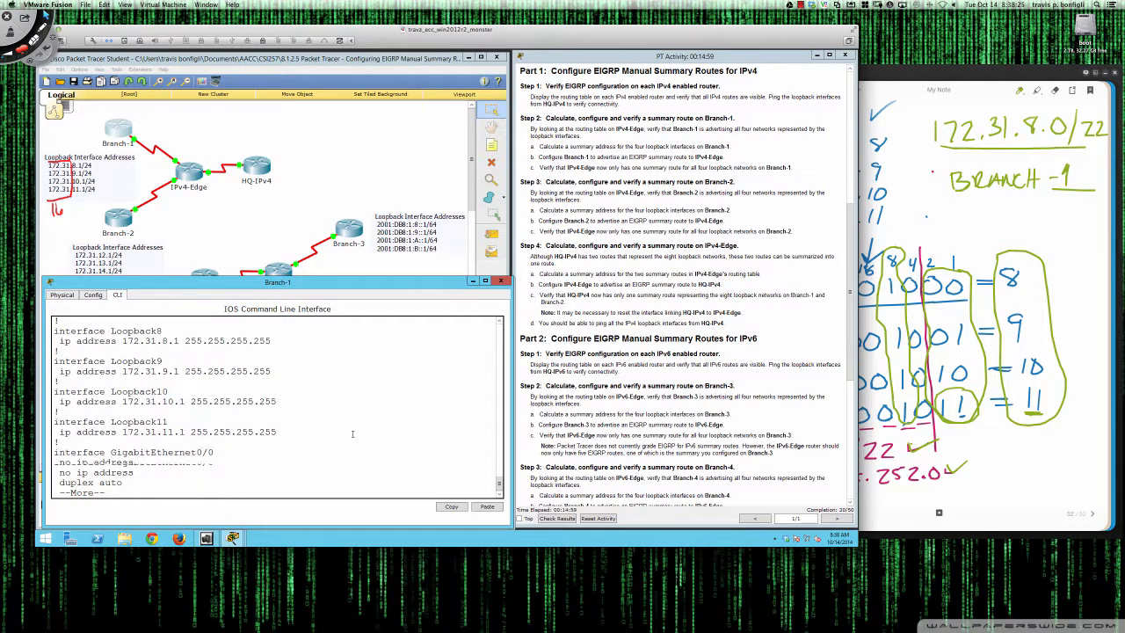
pyautogui.press('Return')
pyautogui.press('Return')
pyautogui.press('Return')
pyautogui.press('Return')
pyautogui.press('Return')
pyautogui.press('Return')
pyautogui.press('Return')
pyautogui.press('Return')
pyautogui.press('Return')
pyautogui.press('Return')
pyautogui.press('Return')
pyautogui.press('Return')
pyautogui.press('Return')
pyautogui.press('Return')
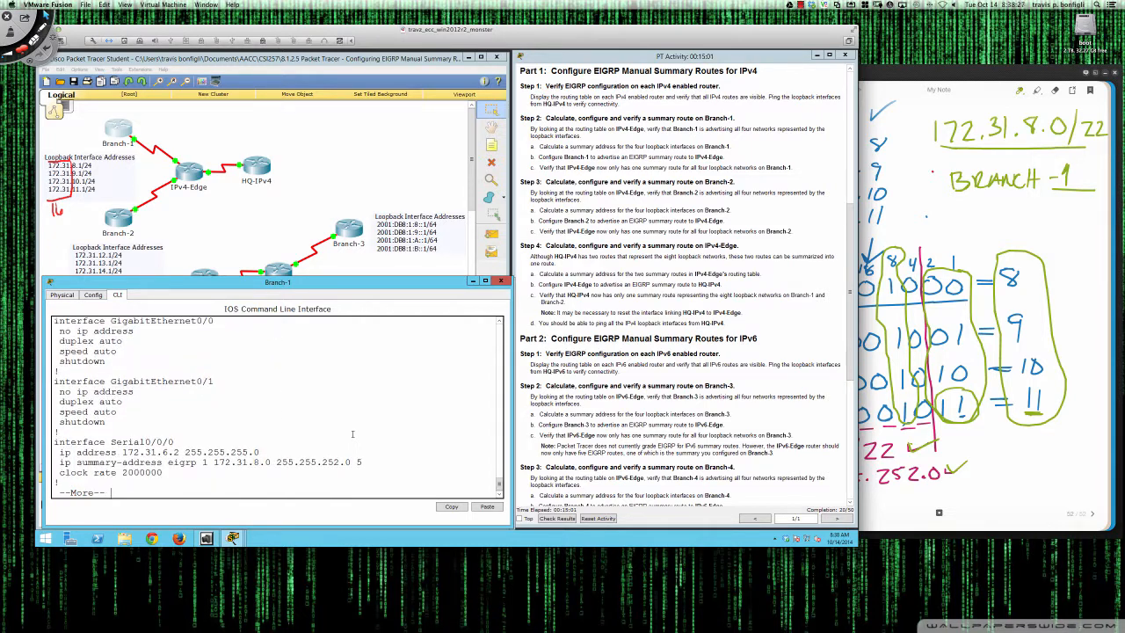
pyautogui.press('Return')
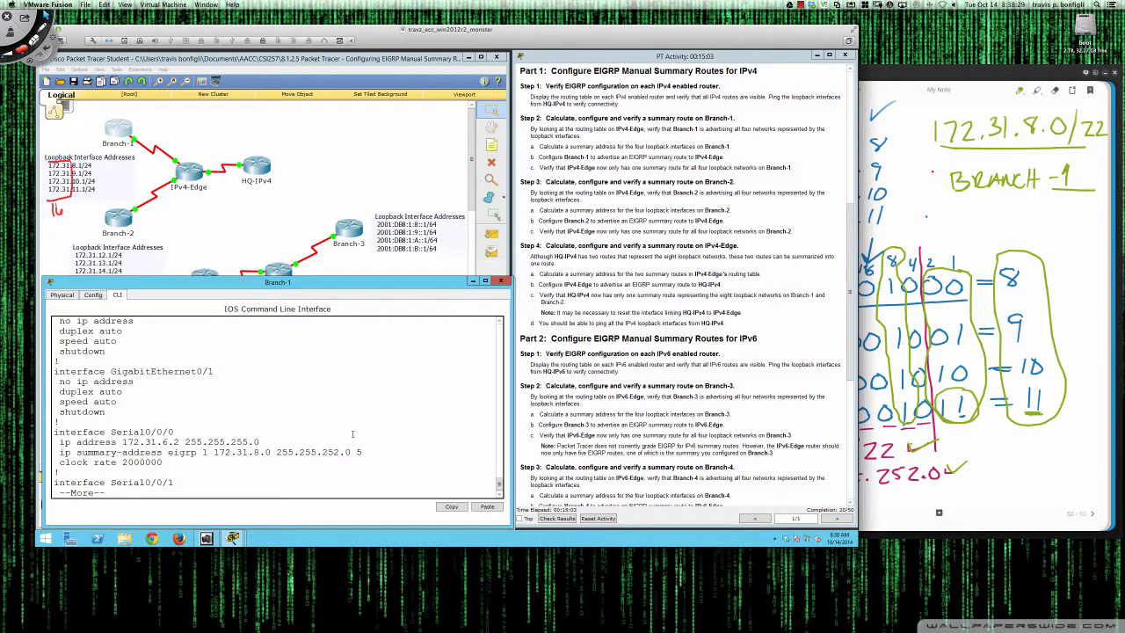
# Step: Highlight the ip summary-address eigrp 1 line under Serial0/0/0, clear the selection, and quit the configuration listing
pyautogui.moveTo(60, 453); pyautogui.dragTo(363, 453)
pyautogui.click(363, 451)
pyautogui.click(361, 452)
pyautogui.press('q')
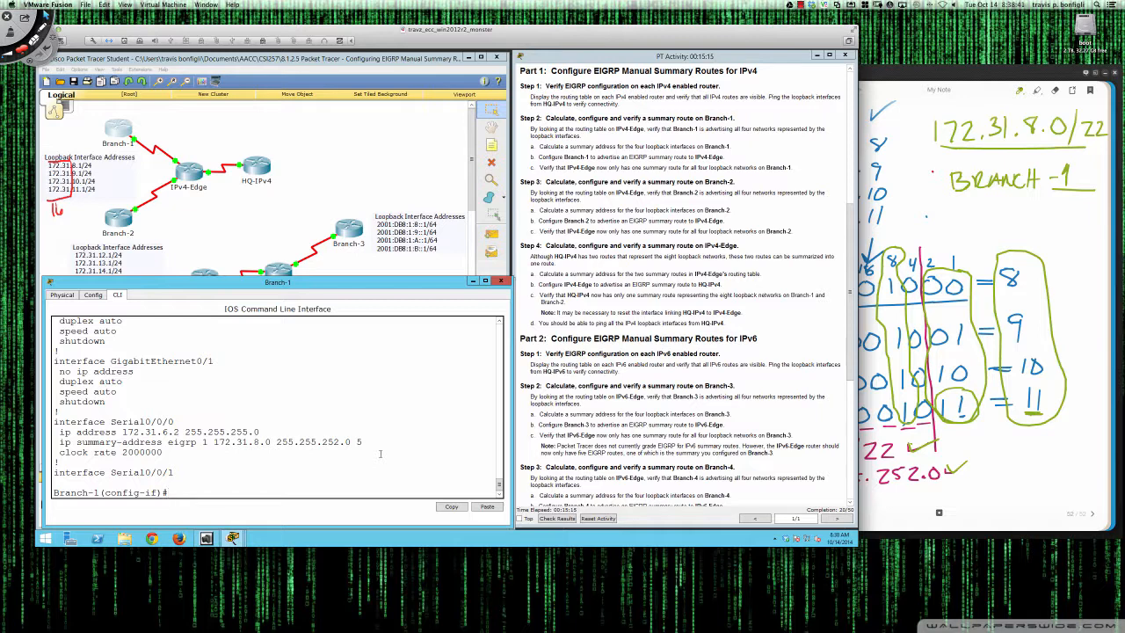
# Step: Open IPv4-Edge's command line, enter privileged mode, and display the full routing table with sh ip route
pyautogui.click(191, 172)
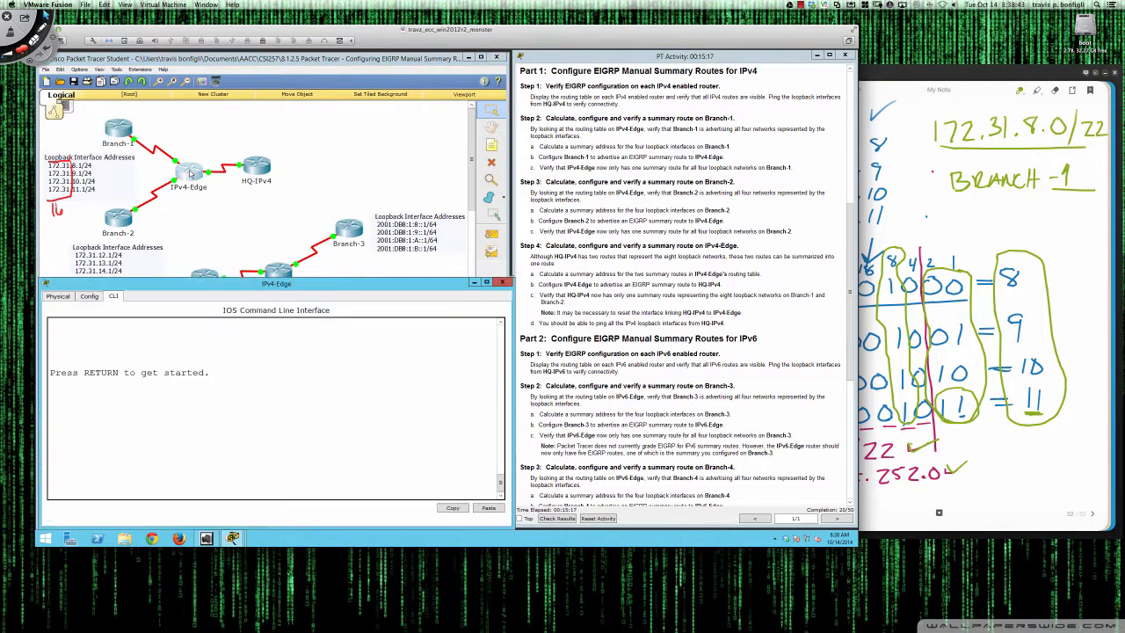
pyautogui.press('Return')
pyautogui.press('Return')
pyautogui.press('Return')
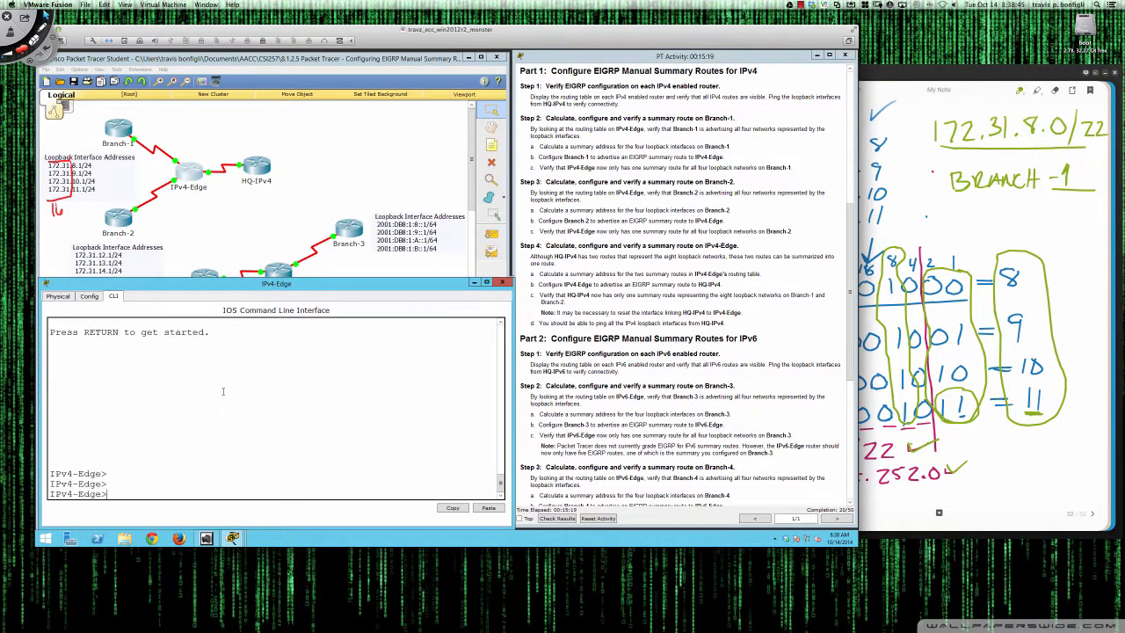
pyautogui.write('en')
pyautogui.press('Return')
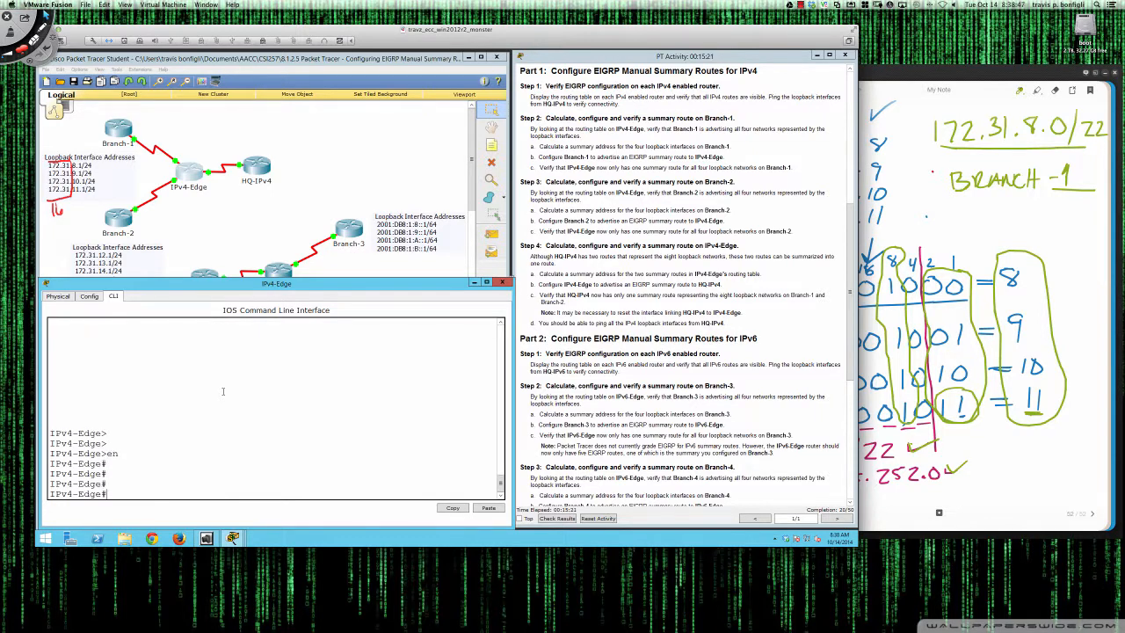
pyautogui.write('sh ip route')
pyautogui.press('Return')
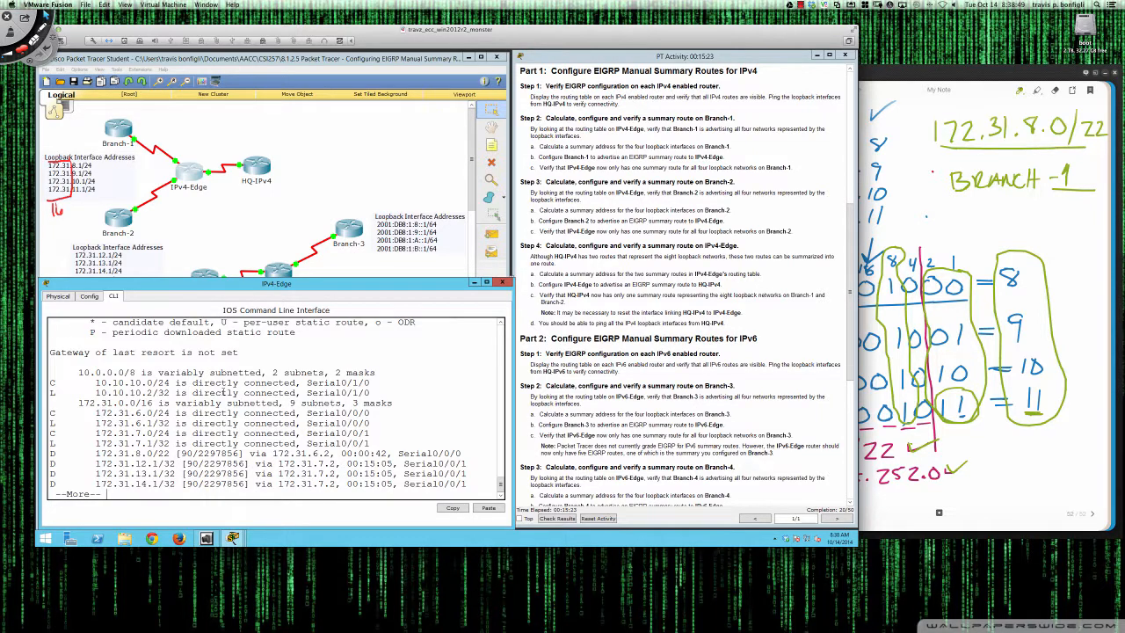
pyautogui.press('space')
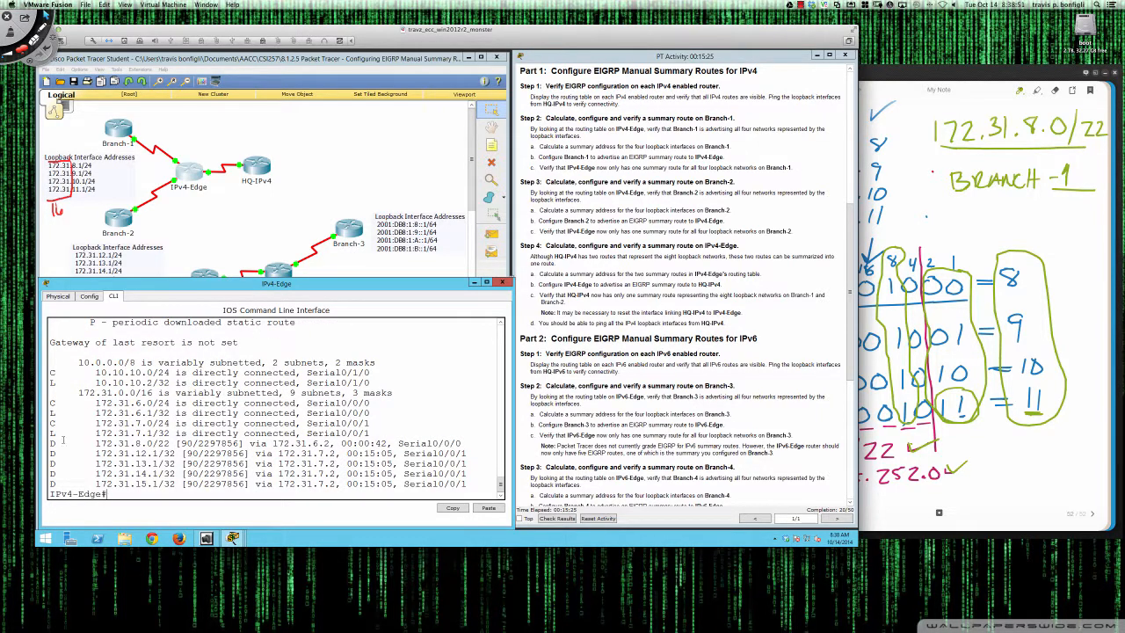
# Step: Highlight the 172.31.8.0/22 summary route, mark the 172.31.12.1 through 172.31.15.1 routes, and go to the Branch-2 instructions
pyautogui.moveTo(50, 443); pyautogui.dragTo(461, 444)
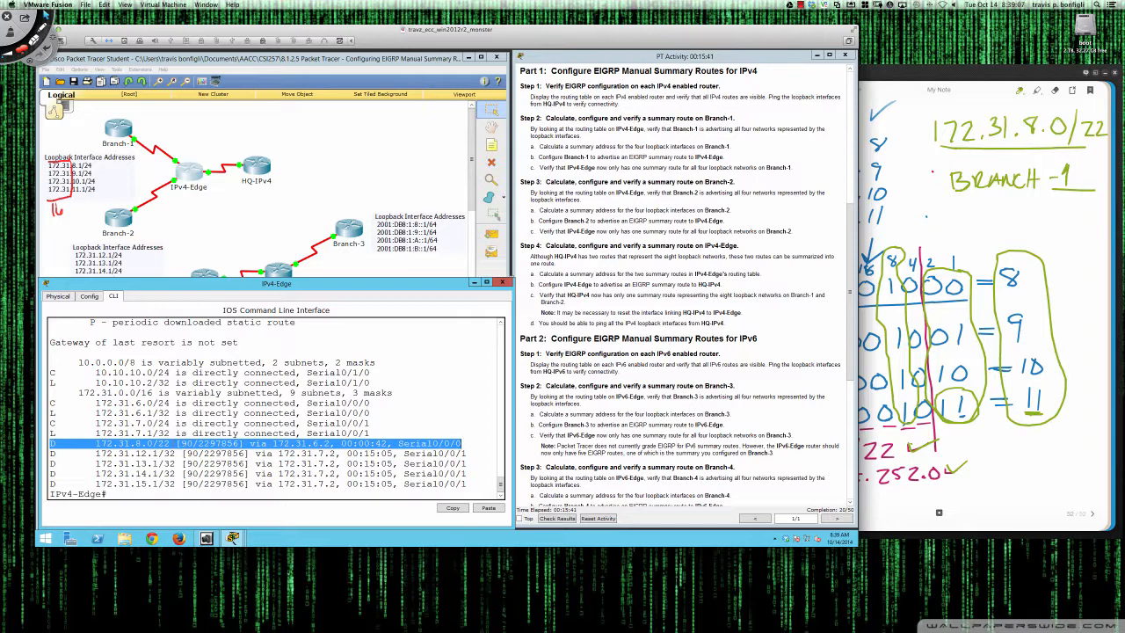
pyautogui.moveTo(51, 453); pyautogui.dragTo(468, 483)
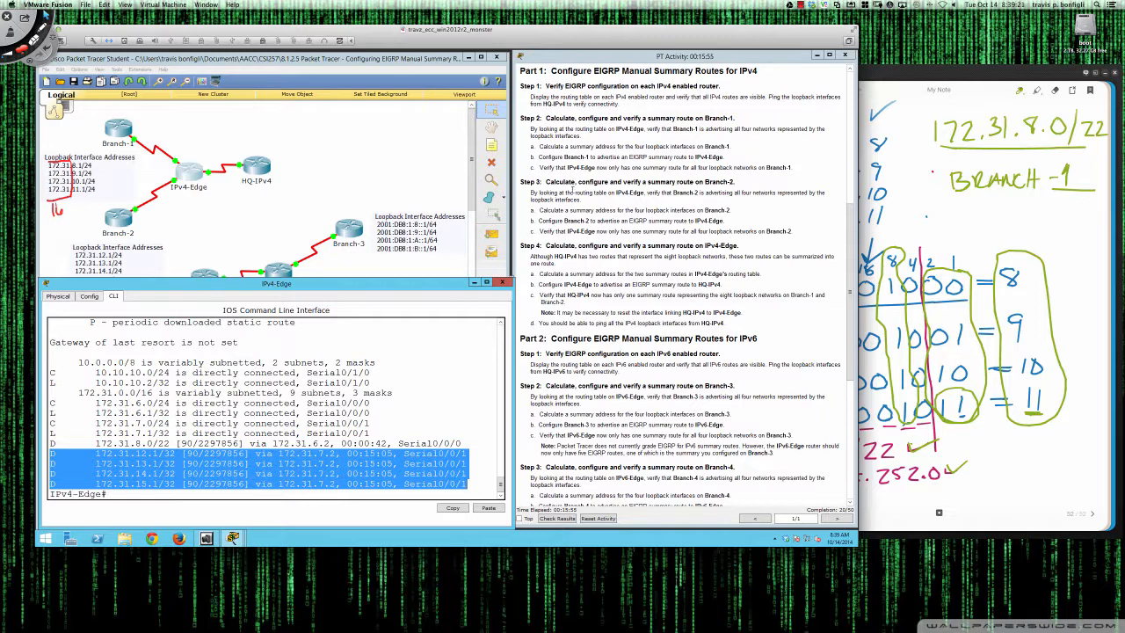
pyautogui.click(572, 190)
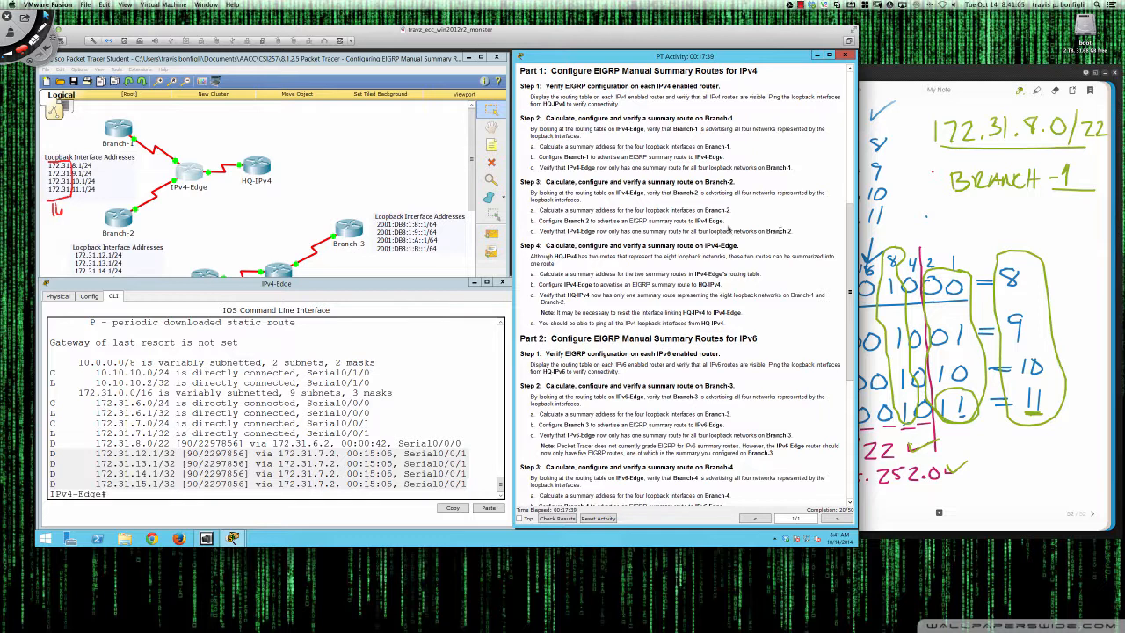
# Step: Switch to the Bamboo Dock note, go to a blank page, and handwrite 172.31.12.1/24 with .13, .14 and .15 beneath it
pyautogui.click(973, 219)
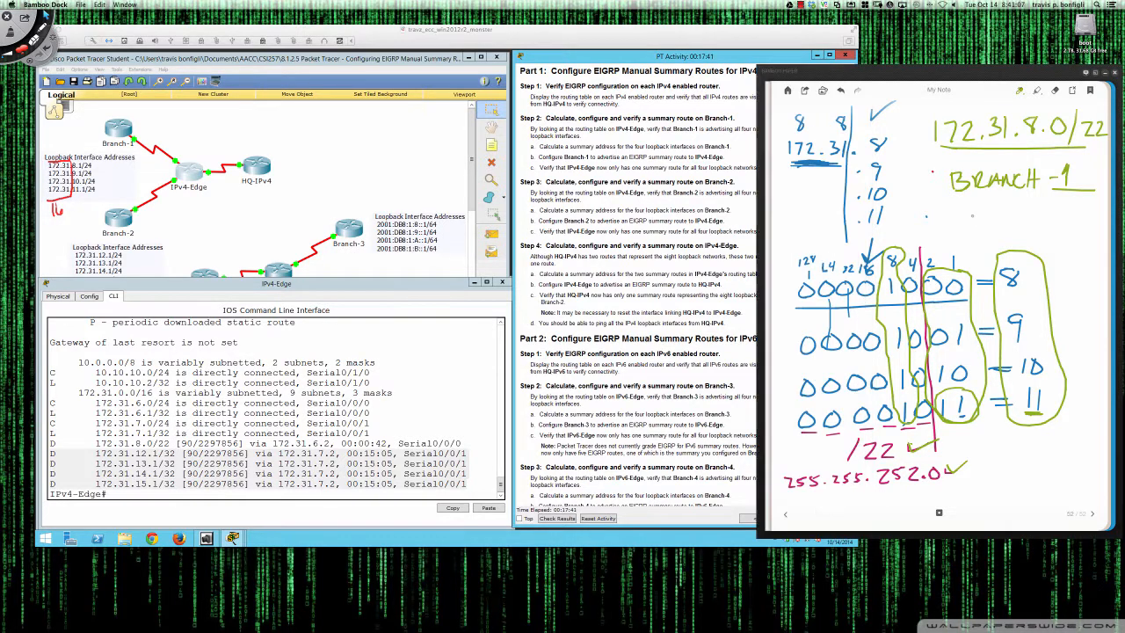
pyautogui.click(1092, 516)
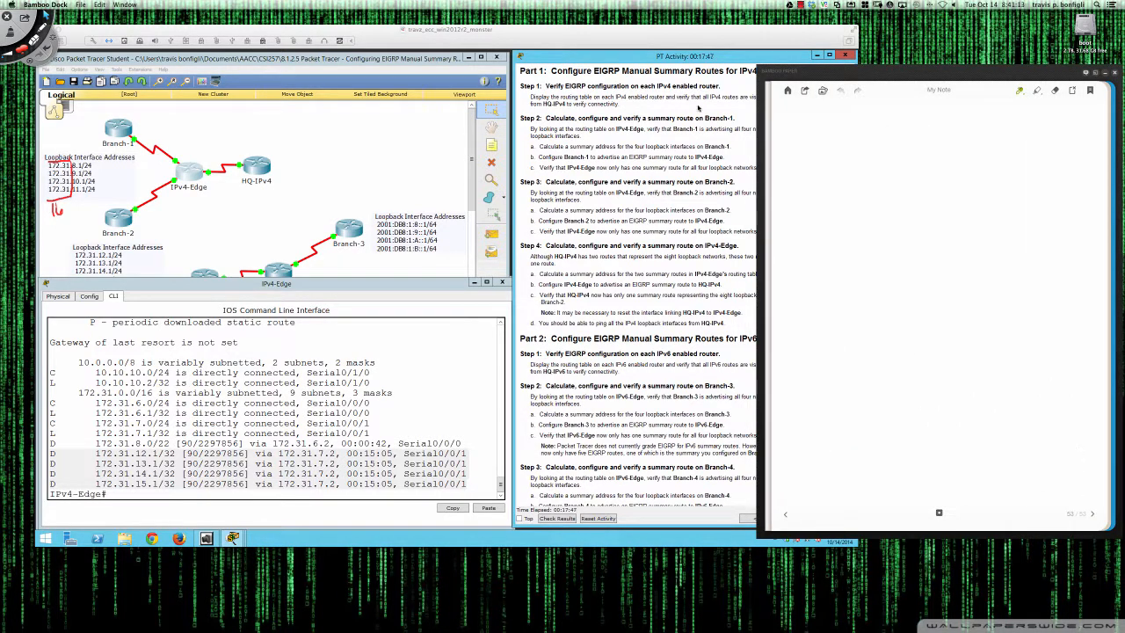
pyautogui.moveTo(783, 119); pyautogui.dragTo(783, 131)
pyautogui.moveTo(787, 120)
pyautogui.mouseDown()
pyautogui.moveTo(794, 132)
pyautogui.moveTo(897, 136)
pyautogui.mouseUp()
pyautogui.click(817, 129)
pyautogui.click(846, 130)
pyautogui.click(875, 130)
pyautogui.moveTo(908, 122); pyautogui.dragTo(925, 127)
pyautogui.moveTo(927, 115)
pyautogui.mouseDown()
pyautogui.moveTo(923, 137)
pyautogui.moveTo(867, 162)
pyautogui.moveTo(853, 185)
pyautogui.mouseUp()
pyautogui.moveTo(861, 172); pyautogui.dragTo(859, 206)
pyautogui.moveTo(867, 192)
pyautogui.mouseDown()
pyautogui.moveTo(867, 205)
pyautogui.moveTo(881, 188)
pyautogui.mouseUp()
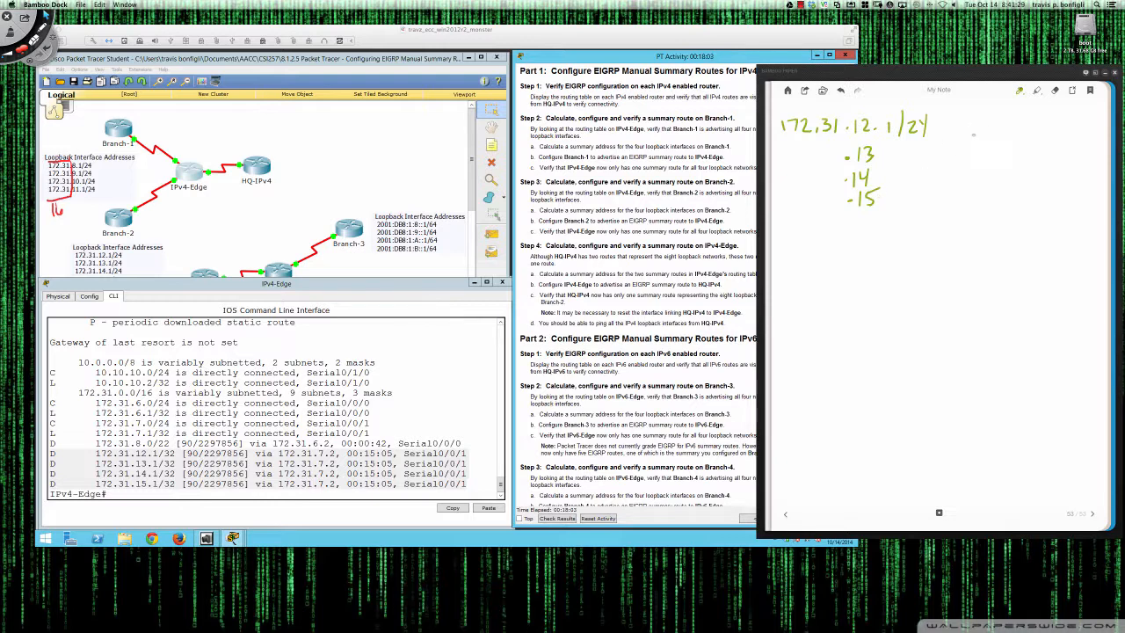
# Step: Label the address list BRANCH-2 and draw a horizontal dividing line across the page below it
pyautogui.moveTo(953, 161)
pyautogui.mouseDown()
pyautogui.moveTo(970, 179)
pyautogui.moveTo(1017, 164)
pyautogui.mouseUp()
pyautogui.moveTo(1030, 165); pyautogui.dragTo(1029, 179)
pyautogui.moveTo(1041, 155)
pyautogui.mouseDown()
pyautogui.moveTo(1041, 179)
pyautogui.moveTo(1064, 168)
pyautogui.mouseUp()
pyautogui.moveTo(1068, 162)
pyautogui.mouseDown()
pyautogui.moveTo(1079, 158)
pyautogui.moveTo(1091, 180)
pyautogui.mouseUp()
pyautogui.moveTo(782, 222); pyautogui.dragTo(1107, 217)
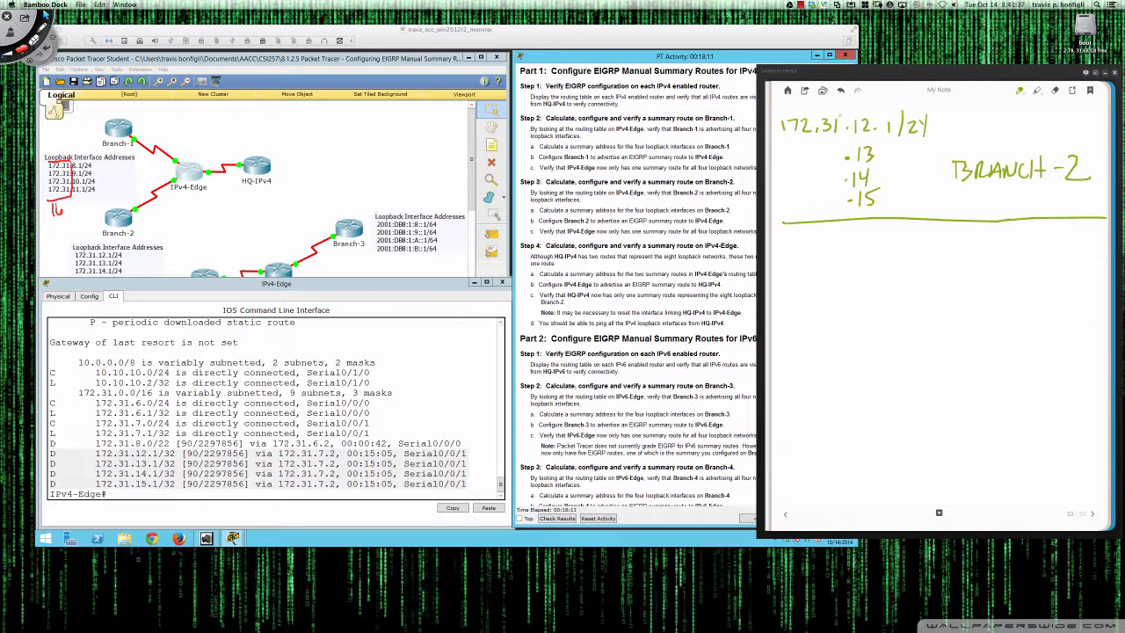
# Step: Box the third octets 12 to 15, underline 172.31, and draw an arrow from it to a handwritten 16
pyautogui.moveTo(845, 112)
pyautogui.mouseDown()
pyautogui.moveTo(845, 211)
pyautogui.moveTo(884, 216)
pyautogui.moveTo(880, 109)
pyautogui.moveTo(842, 107)
pyautogui.mouseUp()
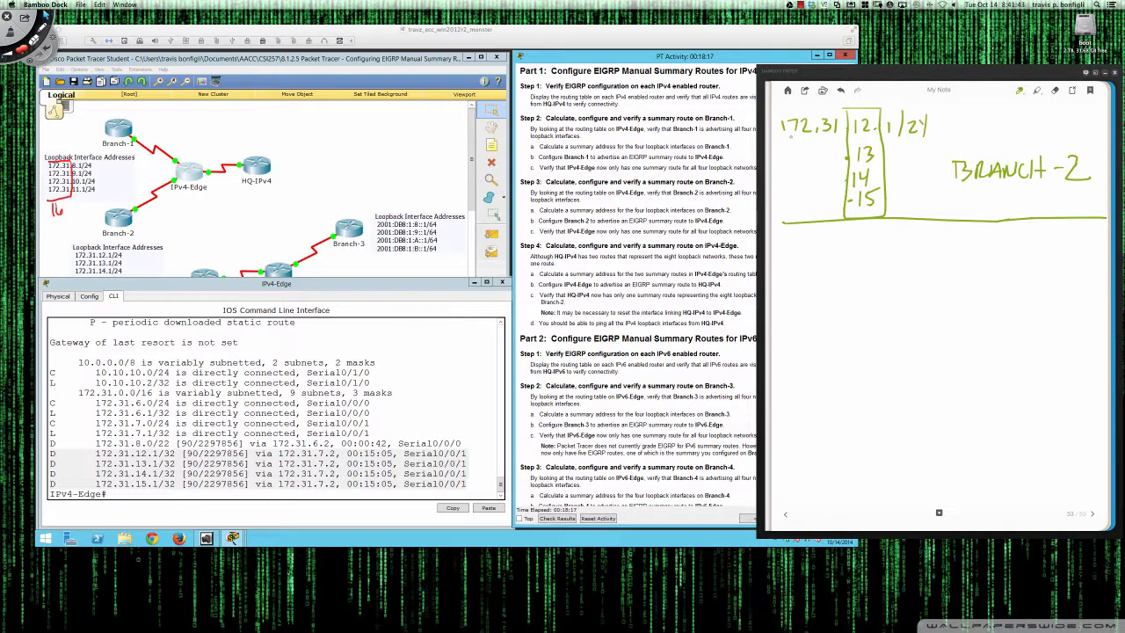
pyautogui.moveTo(779, 136)
pyautogui.mouseDown()
pyautogui.moveTo(814, 137)
pyautogui.moveTo(810, 214)
pyautogui.mouseUp()
pyautogui.moveTo(803, 202)
pyautogui.mouseDown()
pyautogui.moveTo(810, 214)
pyautogui.moveTo(823, 199)
pyautogui.moveTo(806, 248)
pyautogui.moveTo(826, 254)
pyautogui.mouseUp()
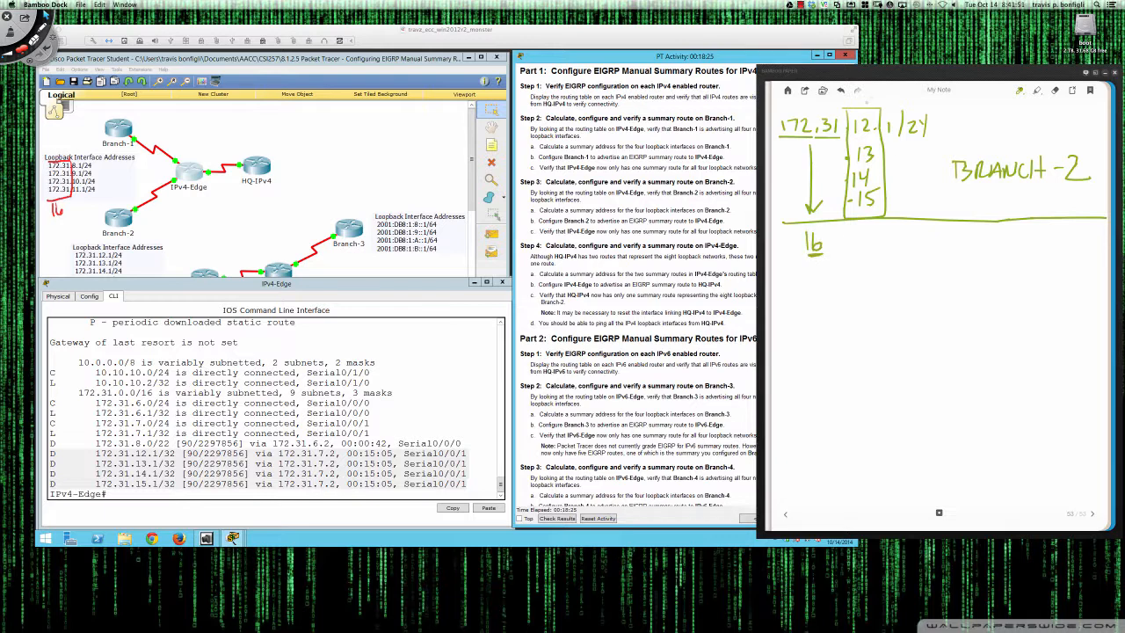
# Step: Draw an arrow down from the boxed octets and write the binary conversion 00001100 = 12
pyautogui.moveTo(884, 100); pyautogui.dragTo(869, 106)
pyautogui.moveTo(854, 219); pyautogui.dragTo(855, 266)
pyautogui.moveTo(849, 257); pyautogui.dragTo(868, 257)
pyautogui.moveTo(821, 282)
pyautogui.mouseDown()
pyautogui.moveTo(838, 299)
pyautogui.moveTo(844, 283)
pyautogui.moveTo(890, 282)
pyautogui.moveTo(920, 299)
pyautogui.moveTo(937, 282)
pyautogui.moveTo(1000, 282)
pyautogui.moveTo(1012, 296)
pyautogui.mouseUp()
pyautogui.moveTo(1019, 278); pyautogui.dragTo(1037, 296)
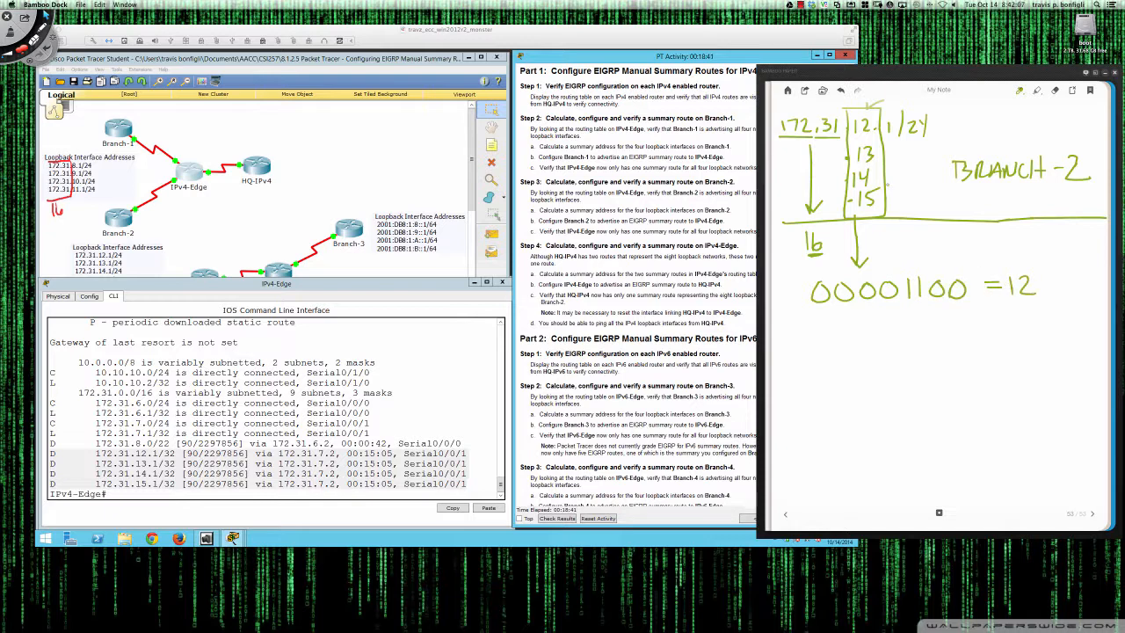
# Step: Draw a second arrow from the boxed octets and write 00001101 = 13 beneath the first binary row
pyautogui.moveTo(878, 180)
pyautogui.mouseDown()
pyautogui.moveTo(890, 184)
pyautogui.moveTo(882, 259)
pyautogui.moveTo(901, 249)
pyautogui.mouseUp()
pyautogui.moveTo(823, 322)
pyautogui.mouseDown()
pyautogui.moveTo(892, 316)
pyautogui.moveTo(913, 337)
pyautogui.moveTo(942, 315)
pyautogui.moveTo(963, 334)
pyautogui.moveTo(1016, 314)
pyautogui.mouseUp()
pyautogui.moveTo(995, 321); pyautogui.dragTo(1025, 328)
pyautogui.moveTo(1029, 313)
pyautogui.mouseDown()
pyautogui.moveTo(1041, 324)
pyautogui.moveTo(1023, 333)
pyautogui.mouseUp()
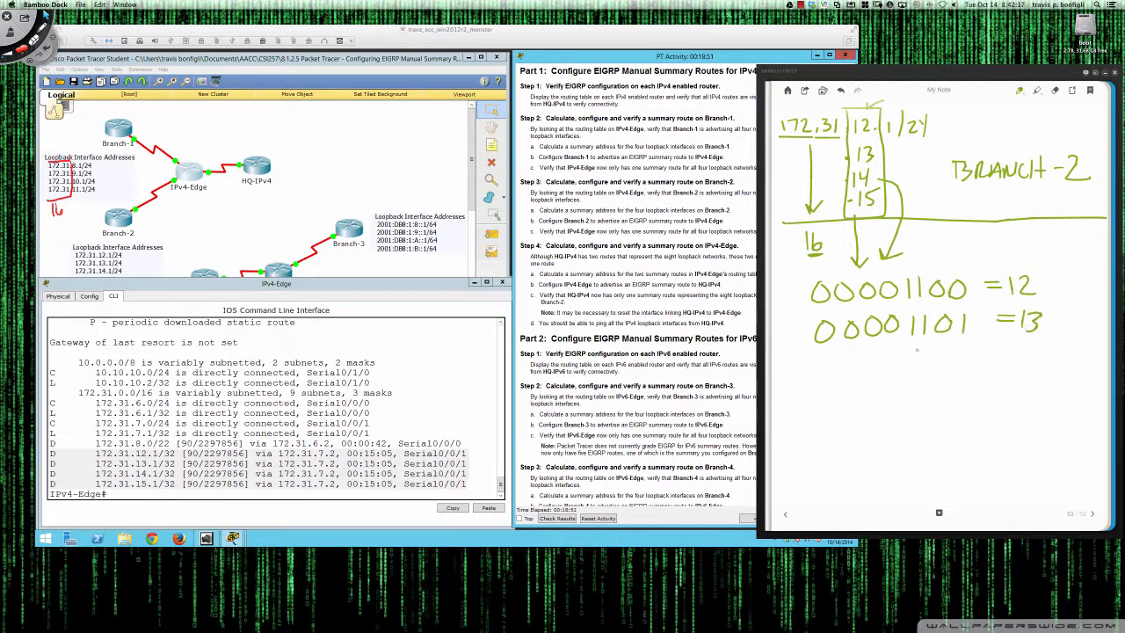
# Step: Write the third binary row as 00001110 = 14
pyautogui.moveTo(822, 359); pyautogui.dragTo(855, 360)
pyautogui.moveTo(882, 357)
pyautogui.mouseDown()
pyautogui.moveTo(875, 364)
pyautogui.moveTo(882, 357)
pyautogui.mouseUp()
pyautogui.moveTo(904, 356)
pyautogui.mouseDown()
pyautogui.moveTo(896, 369)
pyautogui.moveTo(904, 356)
pyautogui.moveTo(927, 376)
pyautogui.moveTo(976, 353)
pyautogui.moveTo(1028, 355)
pyautogui.mouseUp()
pyautogui.moveTo(1007, 363); pyautogui.dragTo(1060, 353)
pyautogui.moveTo(1056, 343); pyautogui.dragTo(1054, 364)
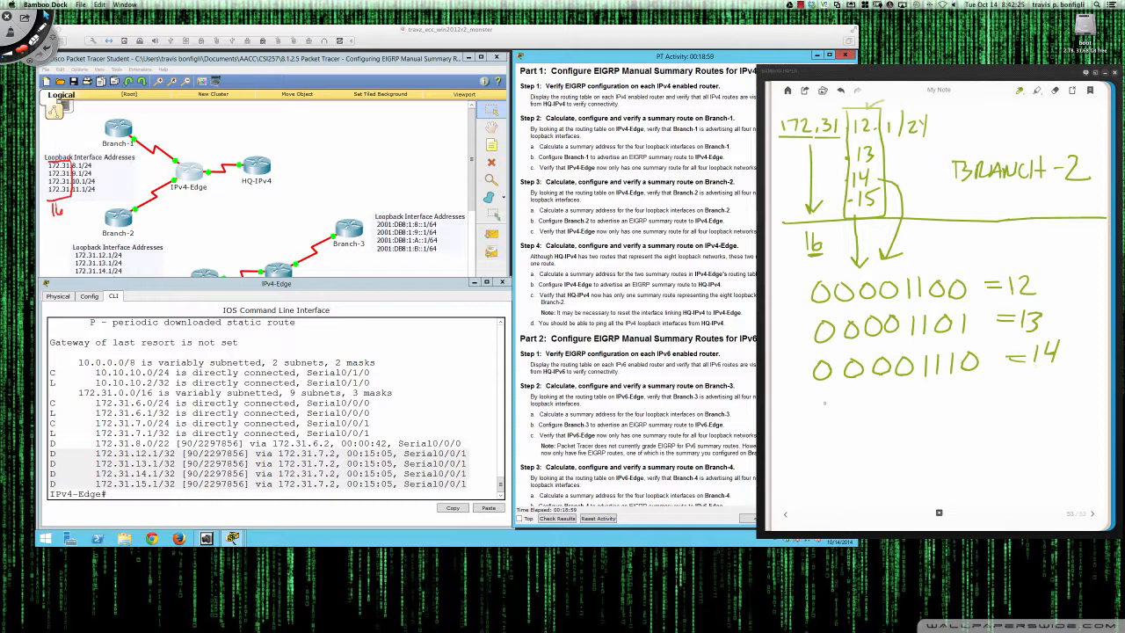
# Step: Write the fourth binary row as 00001111 = 15
pyautogui.moveTo(823, 403); pyautogui.dragTo(883, 403)
pyautogui.moveTo(912, 401)
pyautogui.mouseDown()
pyautogui.moveTo(903, 413)
pyautogui.moveTo(914, 402)
pyautogui.moveTo(952, 413)
pyautogui.mouseUp()
pyautogui.moveTo(968, 391)
pyautogui.mouseDown()
pyautogui.moveTo(967, 412)
pyautogui.moveTo(1039, 392)
pyautogui.mouseUp()
pyautogui.moveTo(1020, 399); pyautogui.dragTo(1047, 401)
pyautogui.moveTo(1056, 384)
pyautogui.mouseDown()
pyautogui.moveTo(1060, 400)
pyautogui.moveTo(1073, 380)
pyautogui.mouseUp()
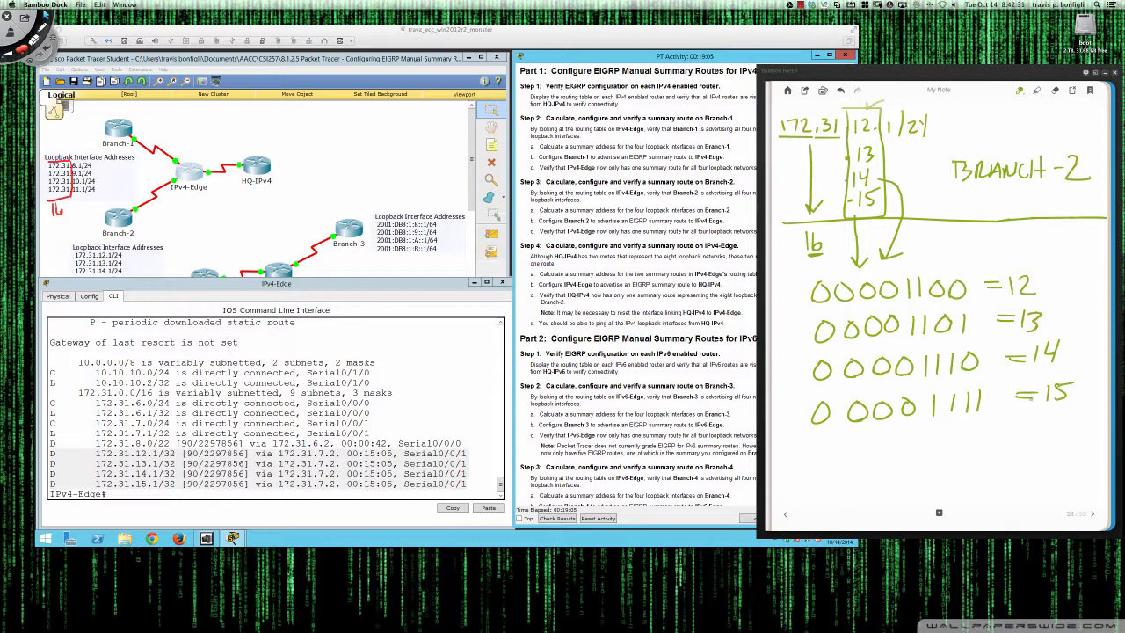
# Step: Change the pen colour to blue and draw a line separating the last two bits in all four binary rows
pyautogui.rightClick(936, 200)
pyautogui.click(933, 192)
pyautogui.moveTo(956, 419); pyautogui.dragTo(937, 337)
pyautogui.moveTo(930, 318); pyautogui.dragTo(925, 258)
pyautogui.moveTo(961, 379); pyautogui.dragTo(954, 418)
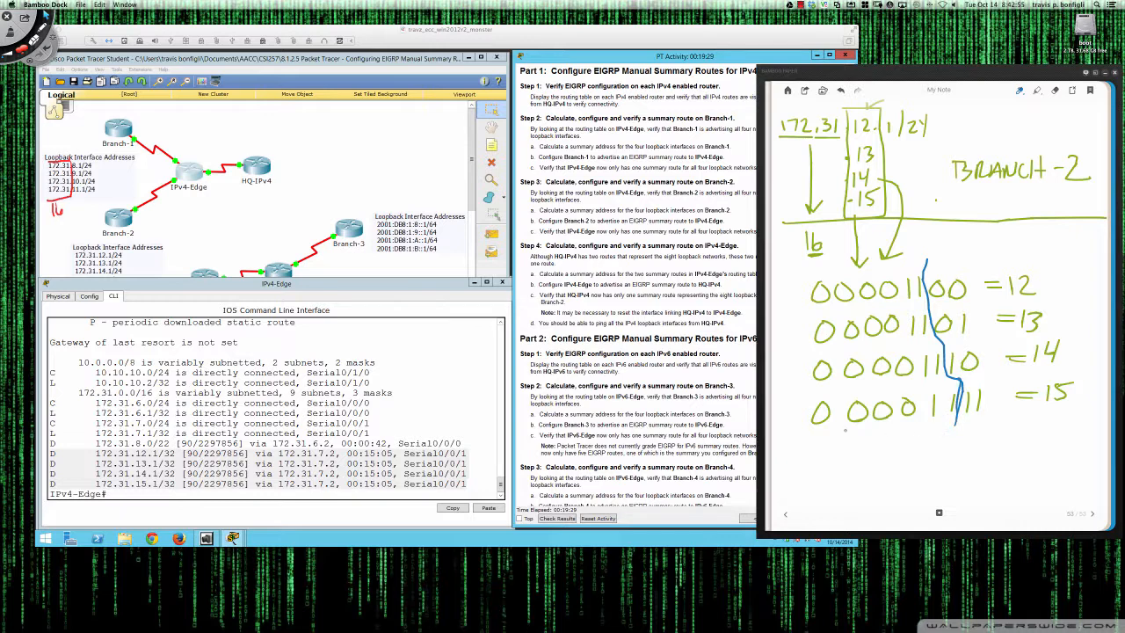
# Step: Tick off the matching bits under the last binary row and write /22 and the mask 255.255.252.0
pyautogui.moveTo(818, 433); pyautogui.dragTo(964, 415)
pyautogui.moveTo(801, 444)
pyautogui.mouseDown()
pyautogui.moveTo(790, 459)
pyautogui.moveTo(833, 460)
pyautogui.moveTo(794, 491)
pyautogui.moveTo(825, 479)
pyautogui.moveTo(854, 487)
pyautogui.mouseUp()
pyautogui.moveTo(858, 474)
pyautogui.mouseDown()
pyautogui.moveTo(895, 485)
pyautogui.moveTo(927, 473)
pyautogui.mouseUp()
pyautogui.click(914, 481)
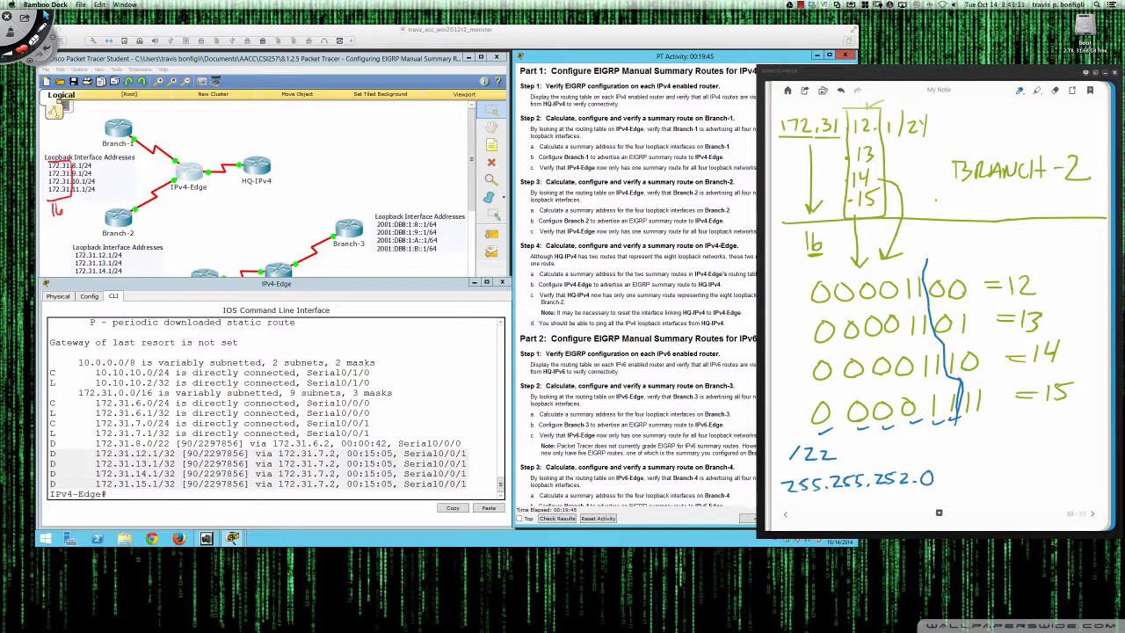
# Step: Mark the first row's bits, box the decimal values 12 to 15, and write the summary route 172.31.12.0/22 above BRANCH-2
pyautogui.moveTo(947, 250)
pyautogui.mouseDown()
pyautogui.moveTo(948, 280)
pyautogui.moveTo(961, 266)
pyautogui.mouseUp()
pyautogui.moveTo(990, 261)
pyautogui.mouseDown()
pyautogui.moveTo(992, 402)
pyautogui.moveTo(1020, 421)
pyautogui.moveTo(1082, 421)
pyautogui.moveTo(1094, 273)
pyautogui.moveTo(990, 261)
pyautogui.mouseUp()
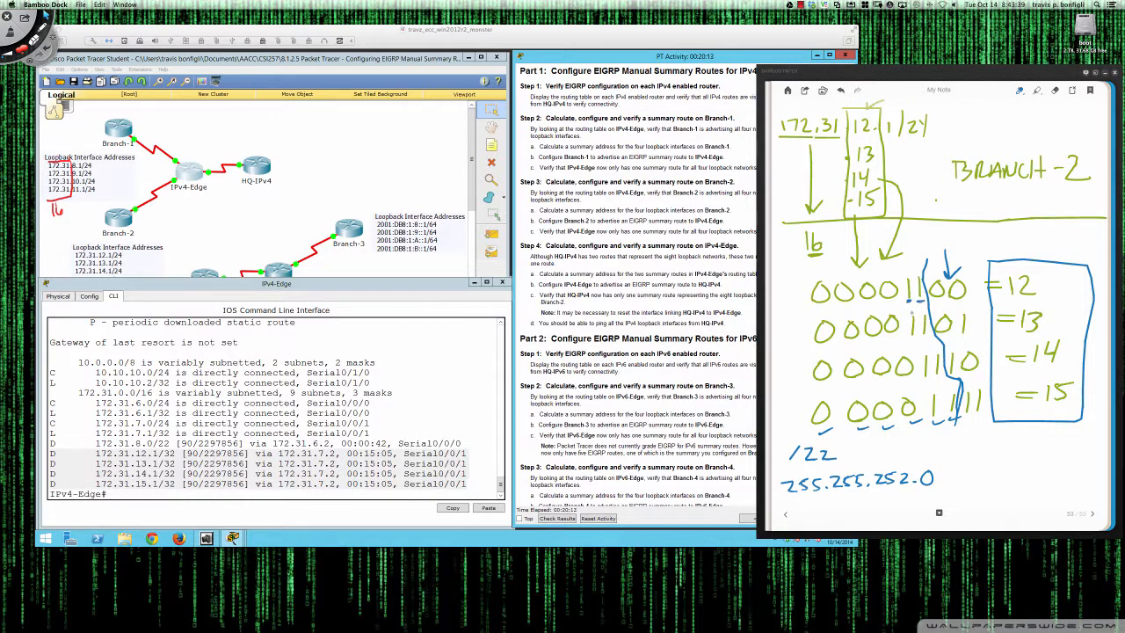
pyautogui.moveTo(947, 122); pyautogui.dragTo(946, 136)
pyautogui.moveTo(953, 121)
pyautogui.mouseDown()
pyautogui.moveTo(957, 134)
pyautogui.moveTo(1001, 135)
pyautogui.mouseUp()
pyautogui.click(1012, 128)
pyautogui.moveTo(1019, 118)
pyautogui.mouseDown()
pyautogui.moveTo(1021, 136)
pyautogui.moveTo(1052, 119)
pyautogui.moveTo(1061, 145)
pyautogui.moveTo(1099, 133)
pyautogui.mouseUp()
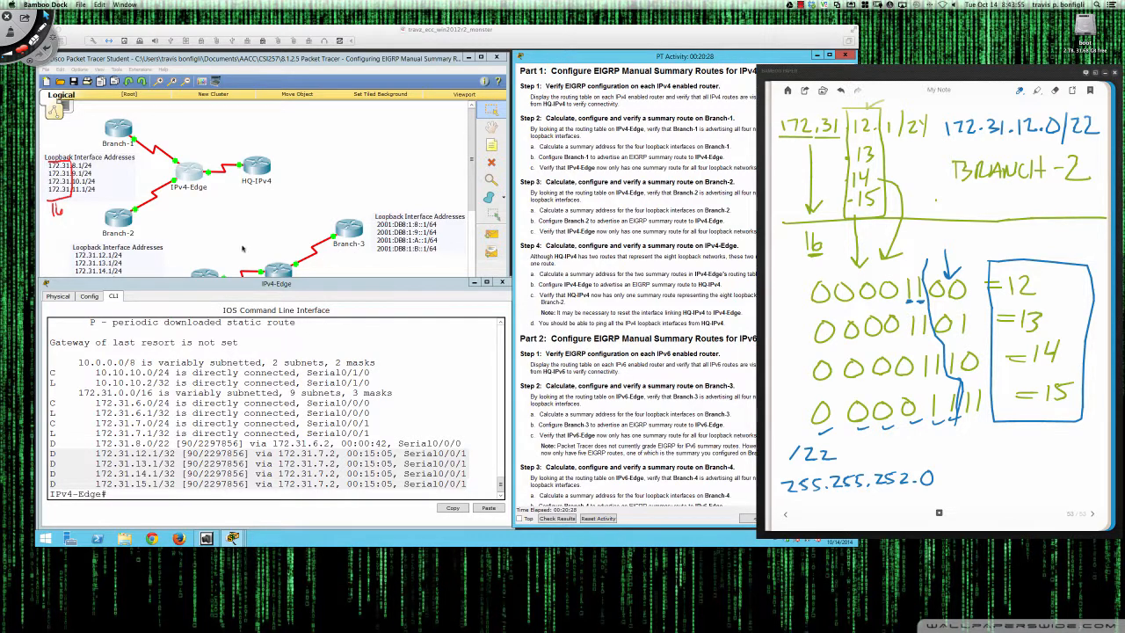
# Step: Open the command line of Branch-2 and enter privileged EXEC mode
pyautogui.click(110, 222)
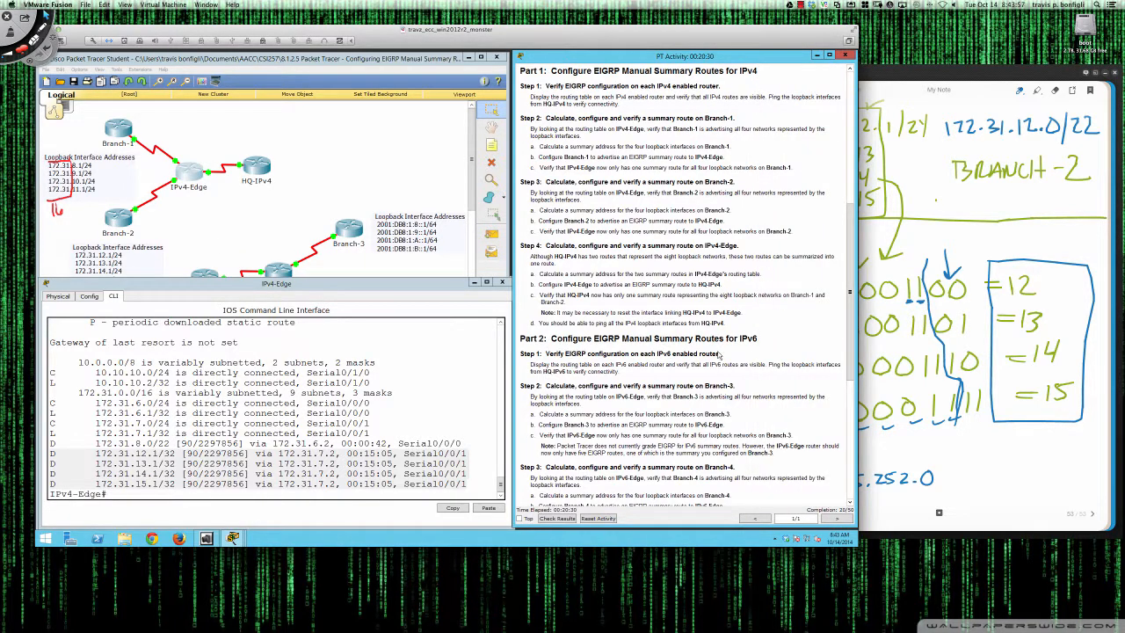
pyautogui.click(123, 217)
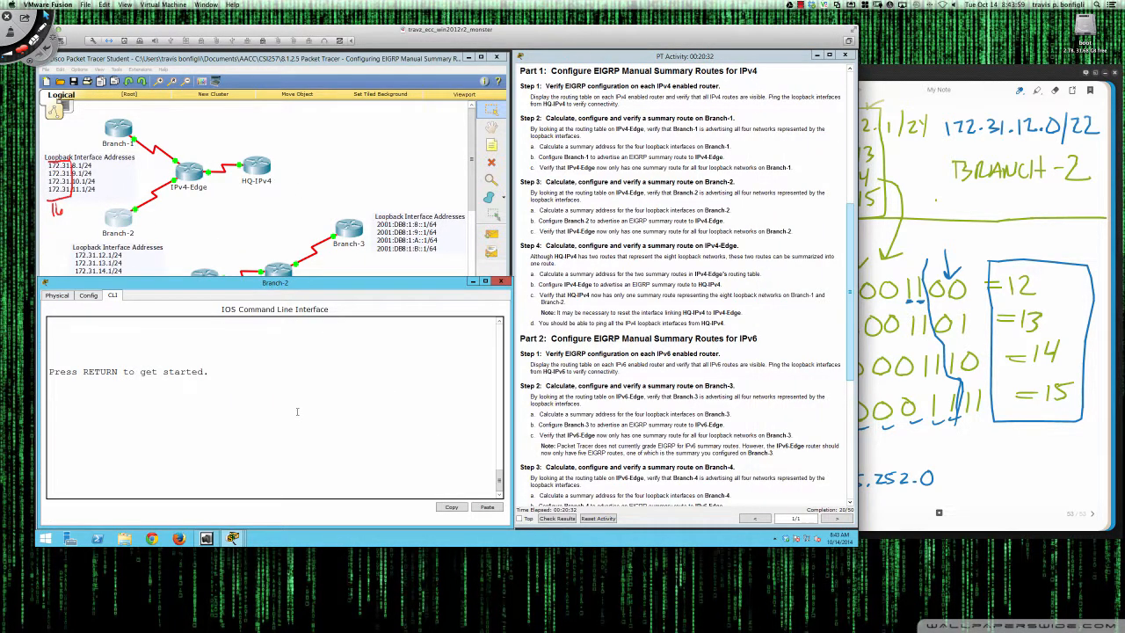
pyautogui.press('Return')
pyautogui.press('Return')
pyautogui.press('Return')
pyautogui.press('Return')
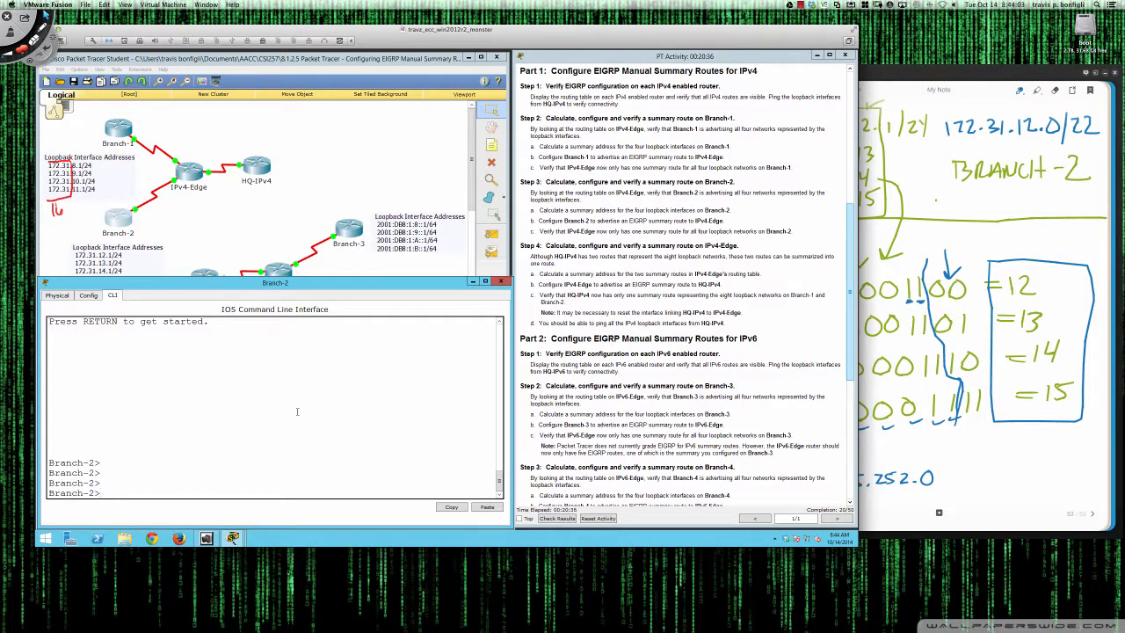
pyautogui.write('en')
pyautogui.press('Return')
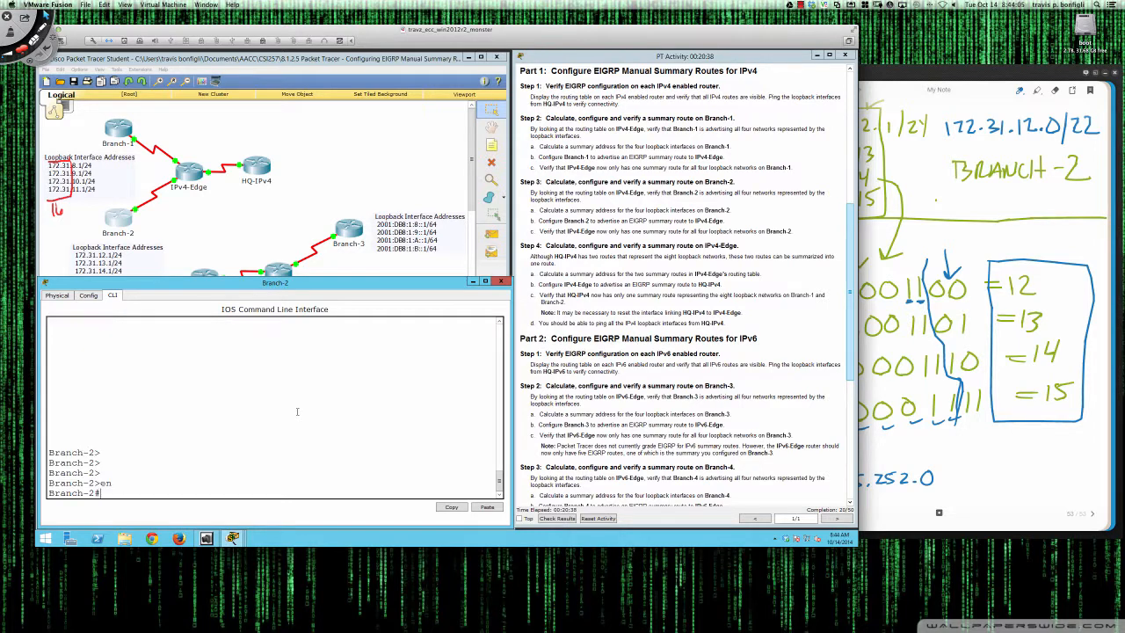
# Step: Display the IP routing table and the brief IP interface list on Branch-2
pyautogui.press('Return')
pyautogui.press('Return')
pyautogui.press('Return')
pyautogui.write('sh ip route')
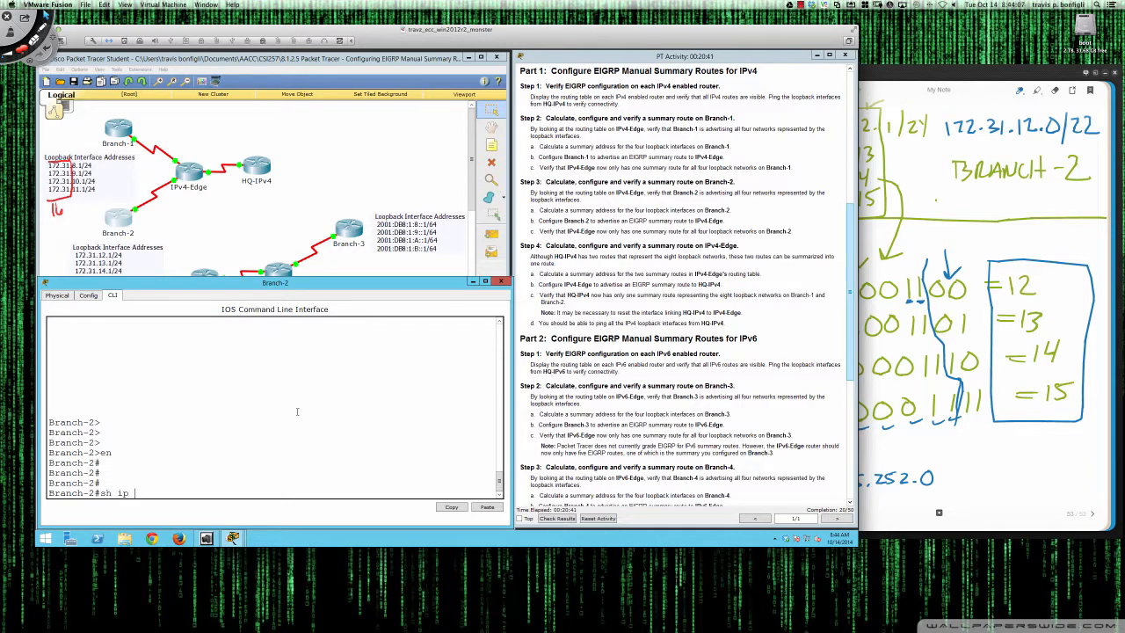
pyautogui.press('Return')
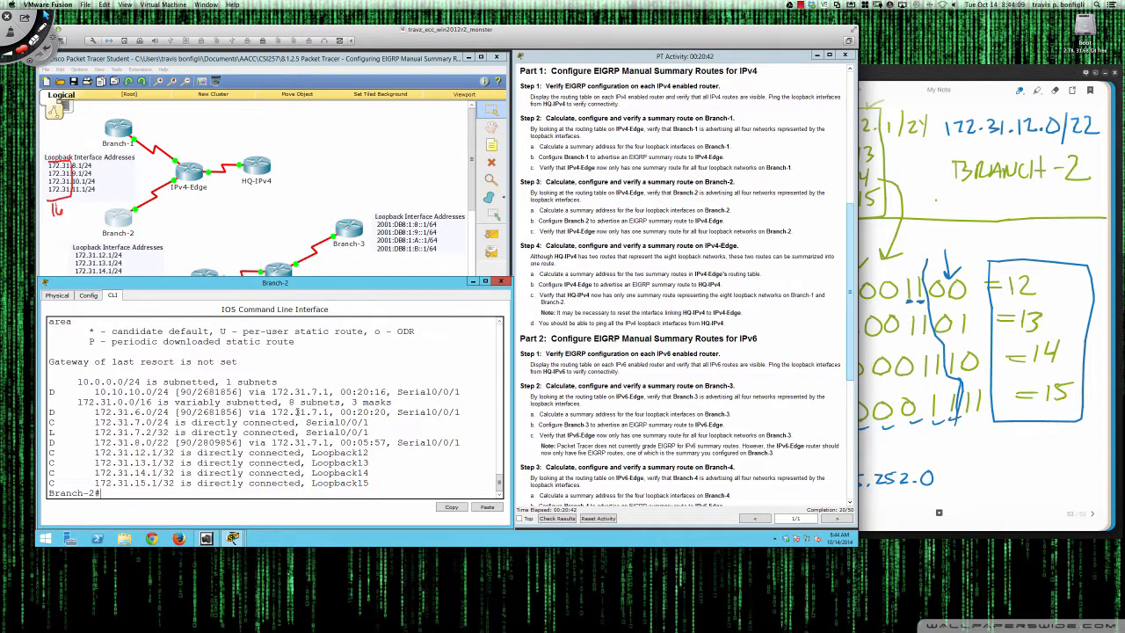
pyautogui.write('sh ip int br')
pyautogui.press('Return')
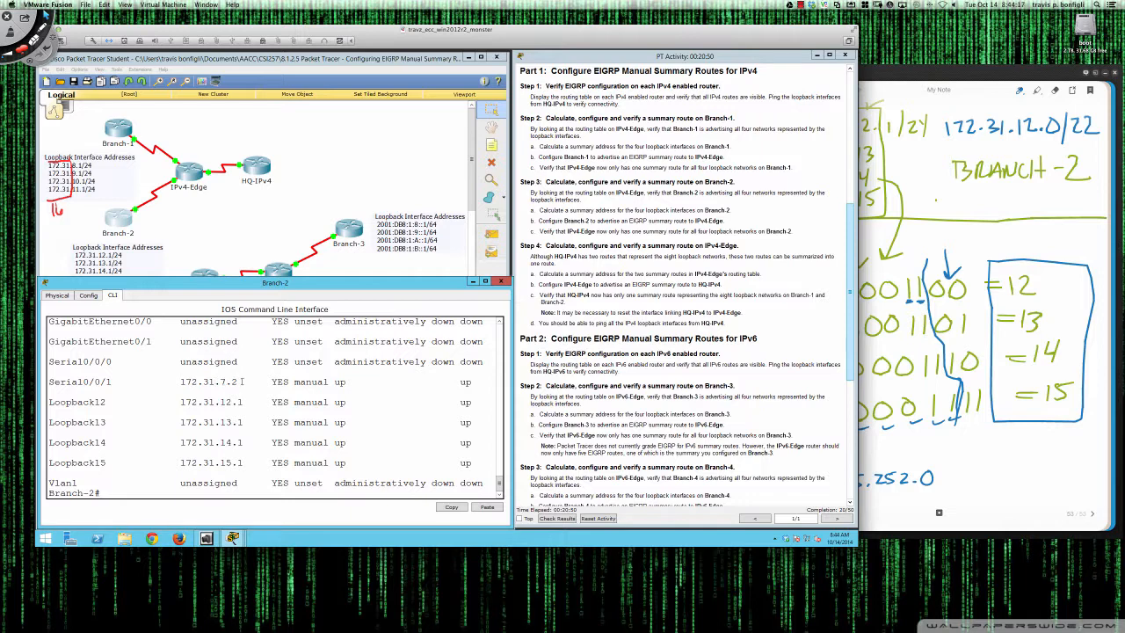
# Step: Enter global configuration mode on Branch-2 and open interface s0/0/1 for configuration
pyautogui.press('Return')
pyautogui.press('Return')
pyautogui.write('con ft')
pyautogui.press('Return')
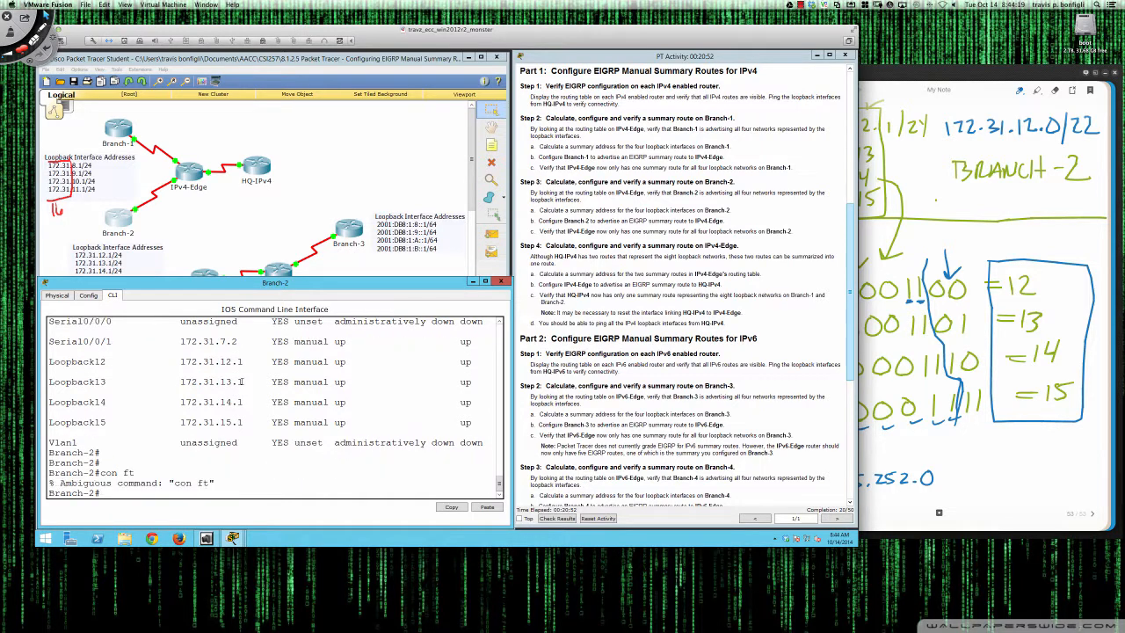
pyautogui.write('conf t')
pyautogui.press('Return')
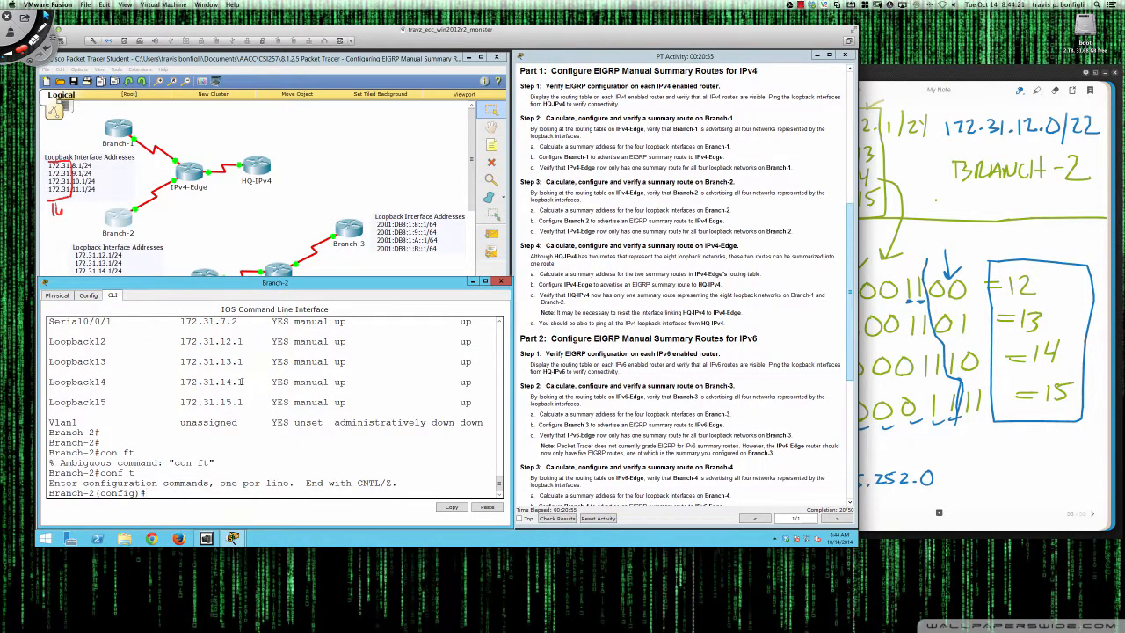
pyautogui.write('int s0/0/1')
pyautogui.press('Return')
# Step: Configure the EIGRP 1 summary address 172.31.12.0 with mask 255.255.252.0 on Branch-2's serial interface
pyautogui.write('ip sum')
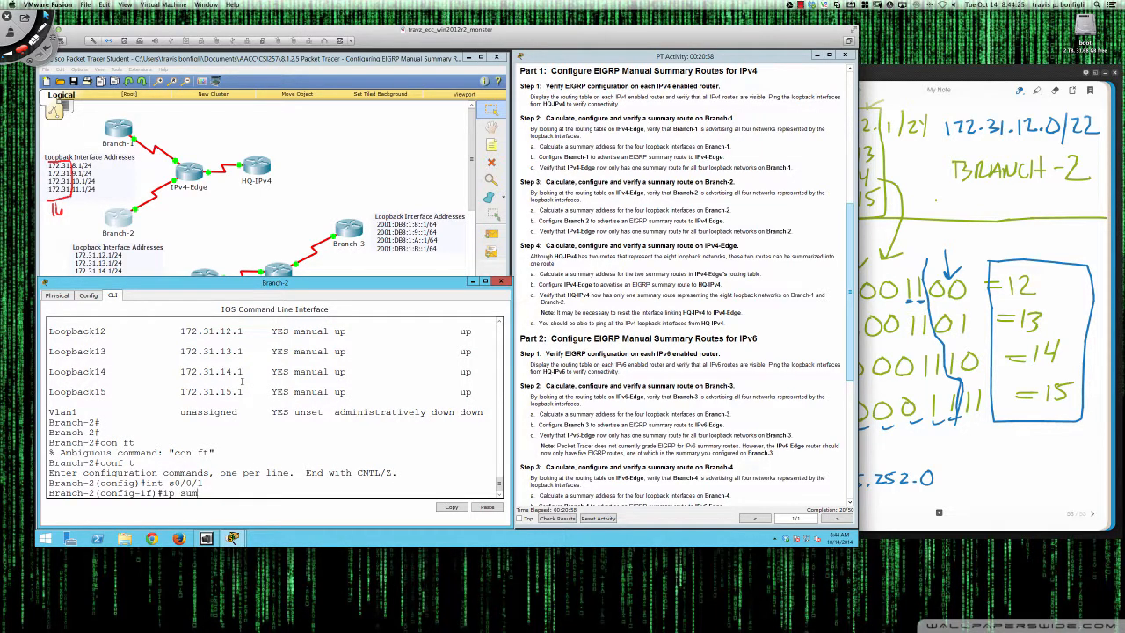
pyautogui.press('Tab')
pyautogui.write('ei')
pyautogui.press('Tab')
pyautogui.write('1')
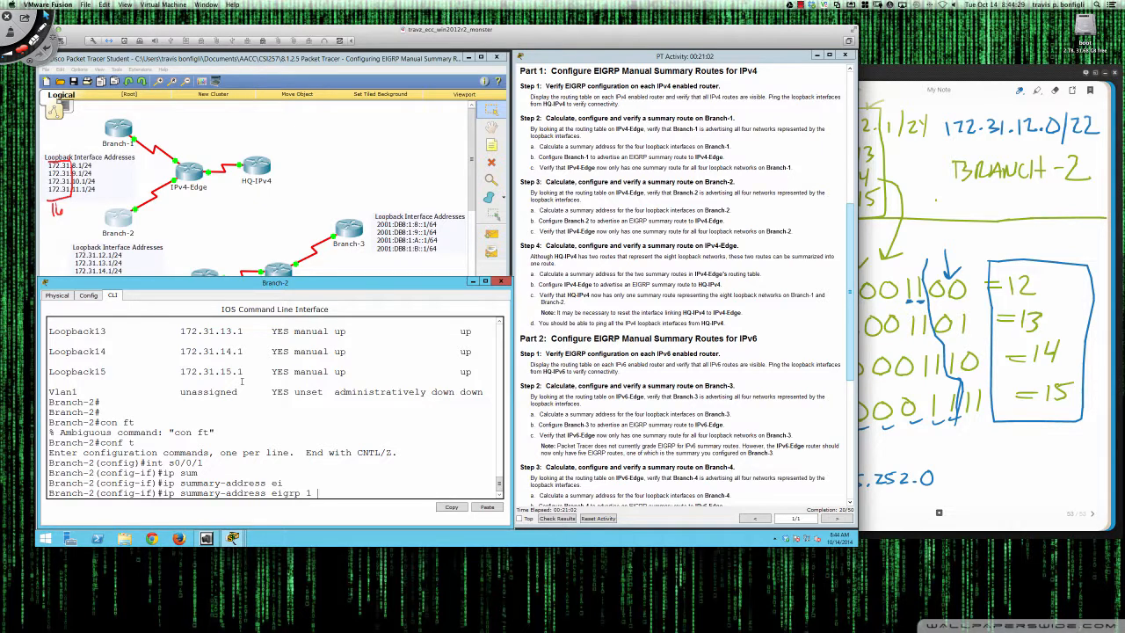
pyautogui.write(' 172.31.12.0 255.255.255')
pyautogui.write('.0')
pyautogui.press('Return')
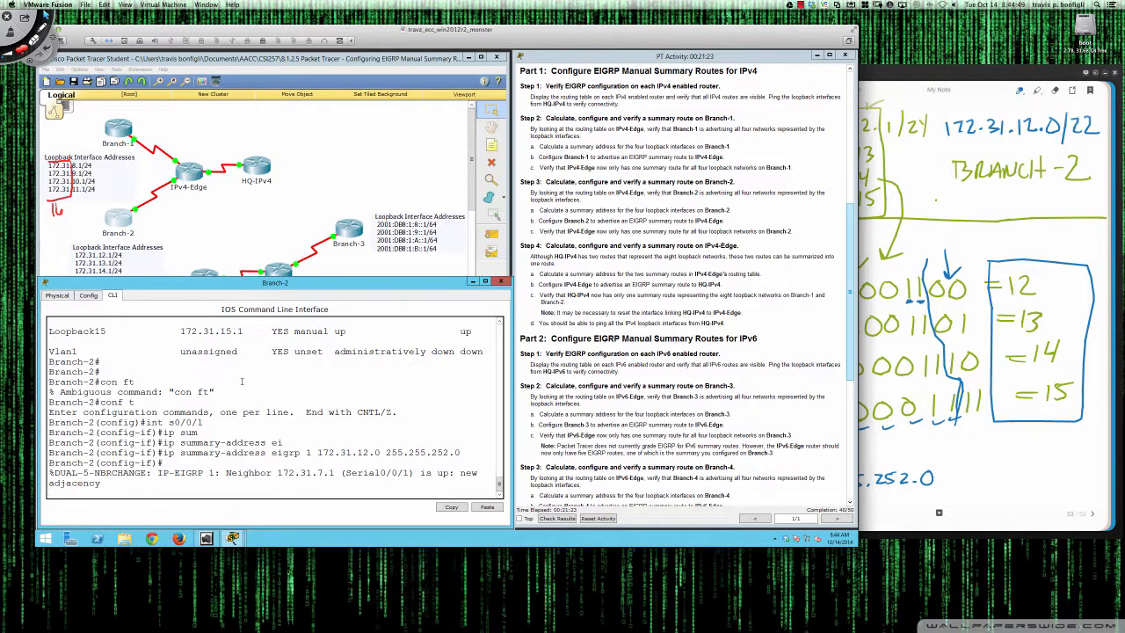
pyautogui.press('Return')
pyautogui.press('Return')
pyautogui.press('Return')
pyautogui.press('Return')
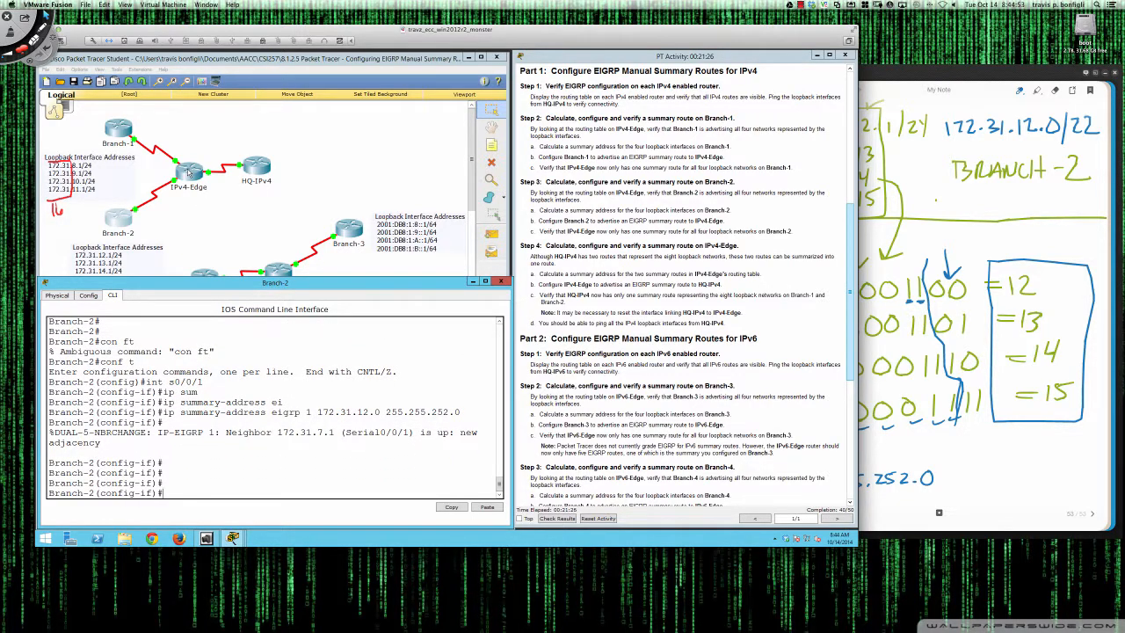
# Step: Display the IP routing table on IPv4-Edge and examine the two EIGRP summary routes for the branches
pyautogui.click(188, 173)
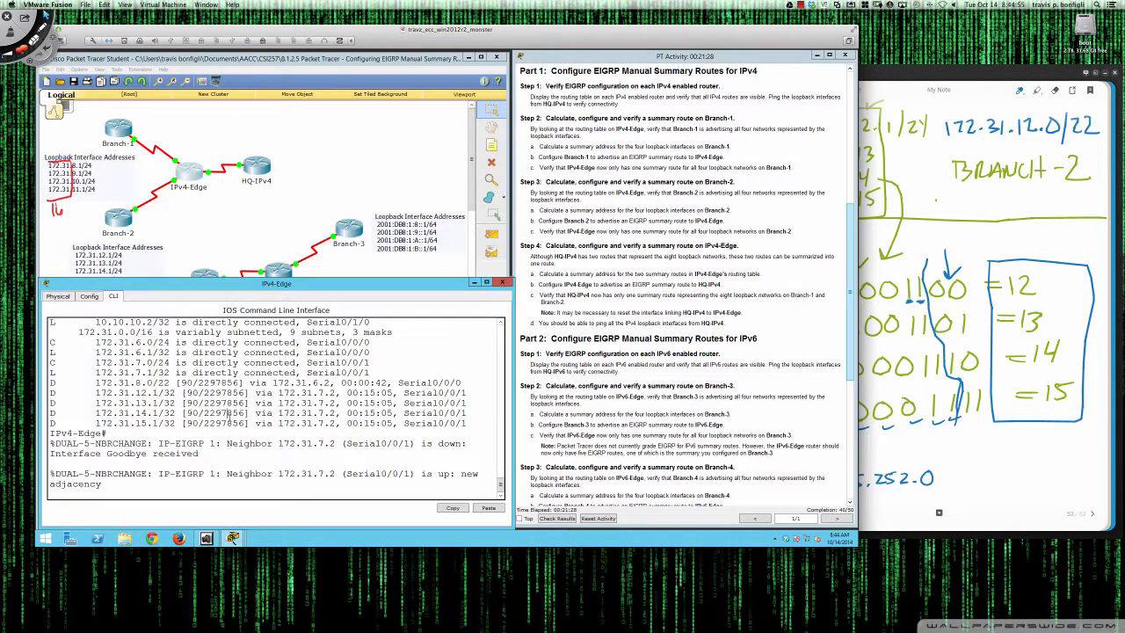
pyautogui.press('Return')
pyautogui.press('Return')
pyautogui.press('Return')
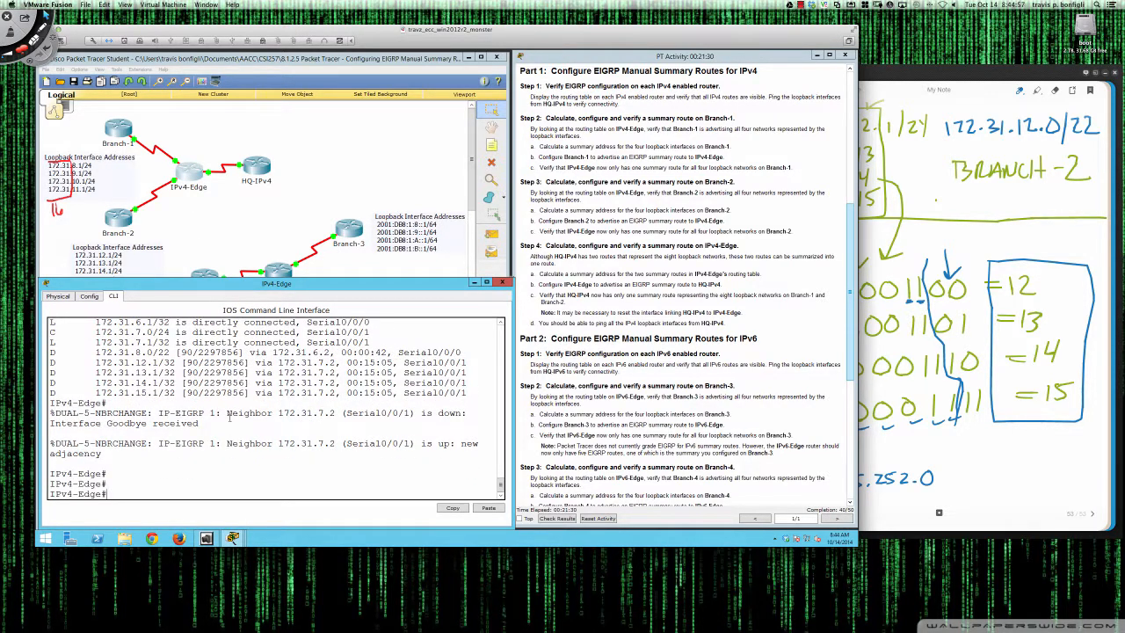
pyautogui.press('Return')
pyautogui.press('Return')
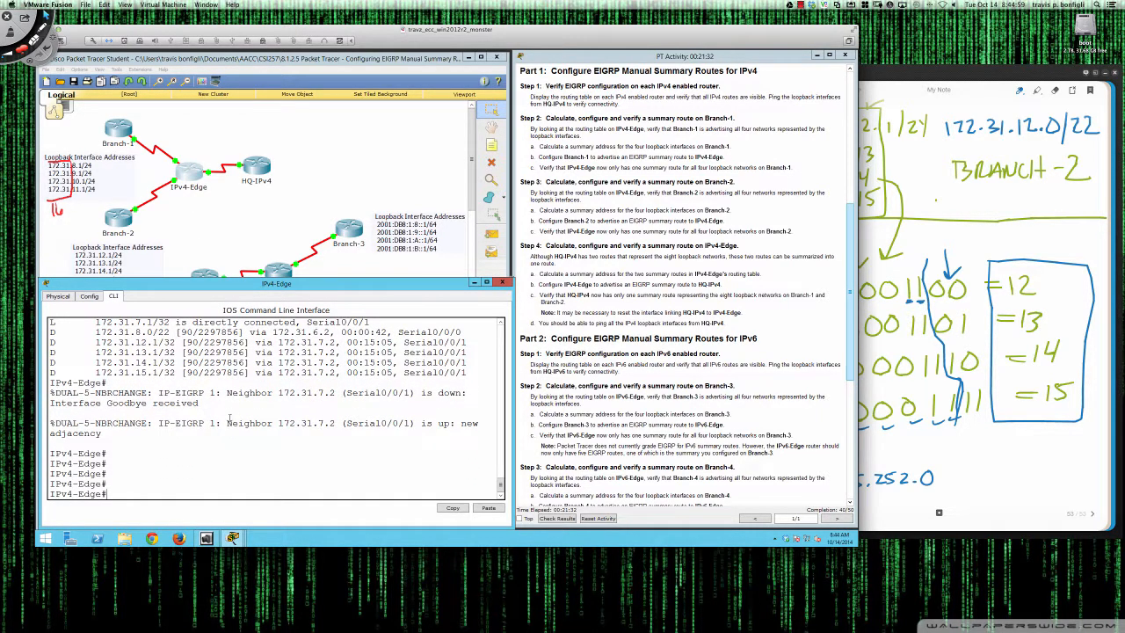
pyautogui.write('sh ip route')
pyautogui.press('Return')
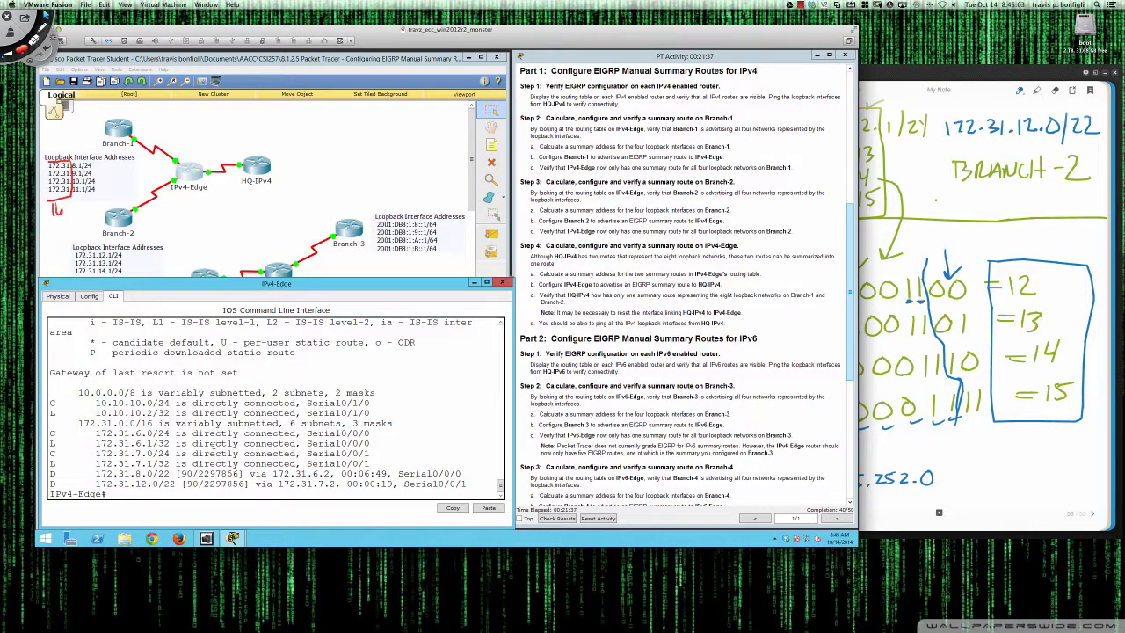
pyautogui.moveTo(51, 473); pyautogui.dragTo(468, 483)
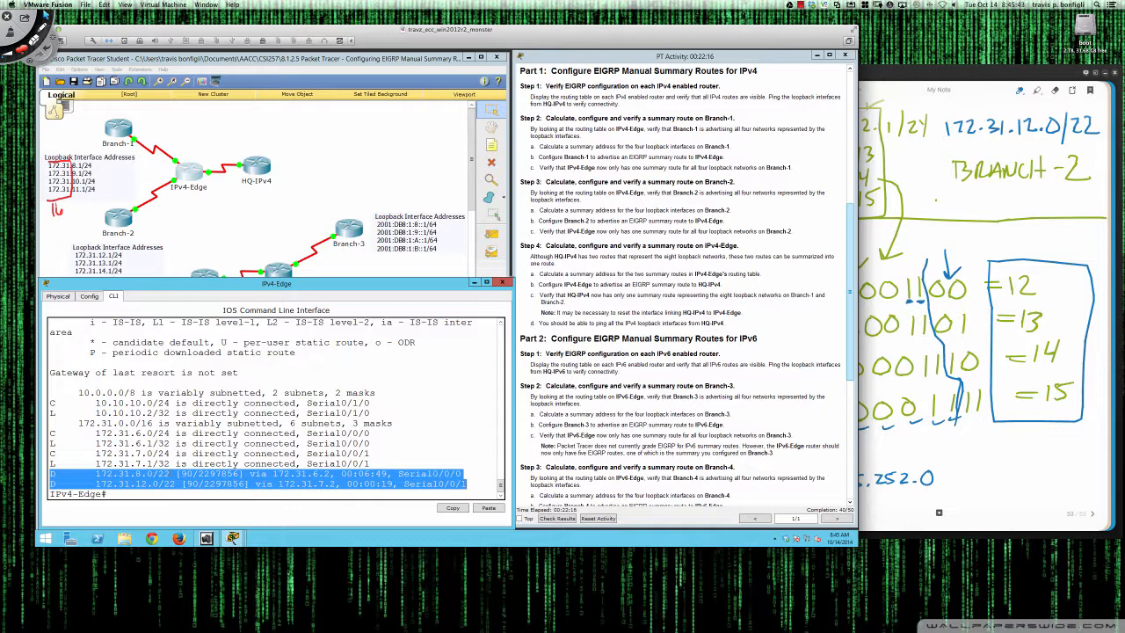
pyautogui.click(165, 474)
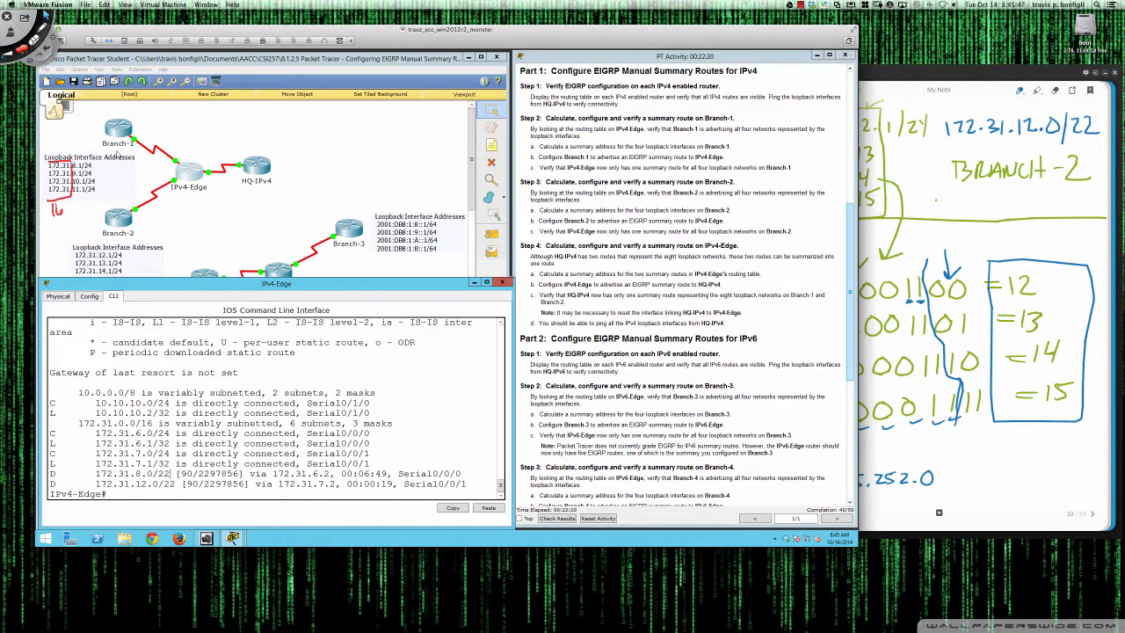
# Step: Open the command line of Branch-1 and leave configuration mode with end
pyautogui.click(118, 132)
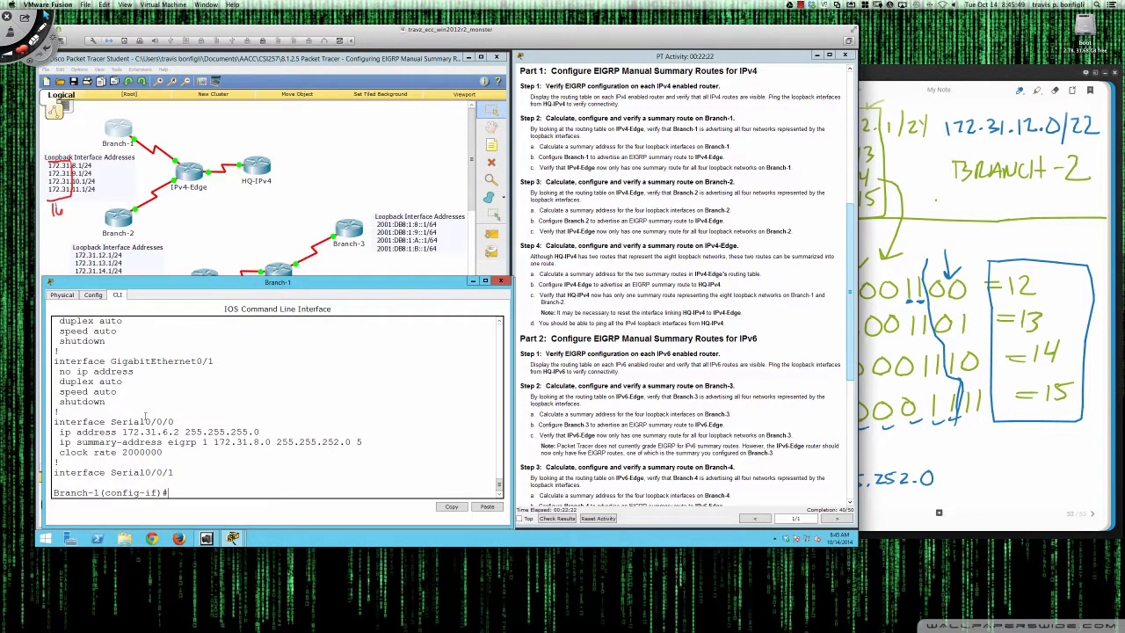
pyautogui.press('Return')
pyautogui.press('Return')
pyautogui.write('end')
pyautogui.press('Return')
pyautogui.press('Return')
pyautogui.press('Return')
pyautogui.press('Return')
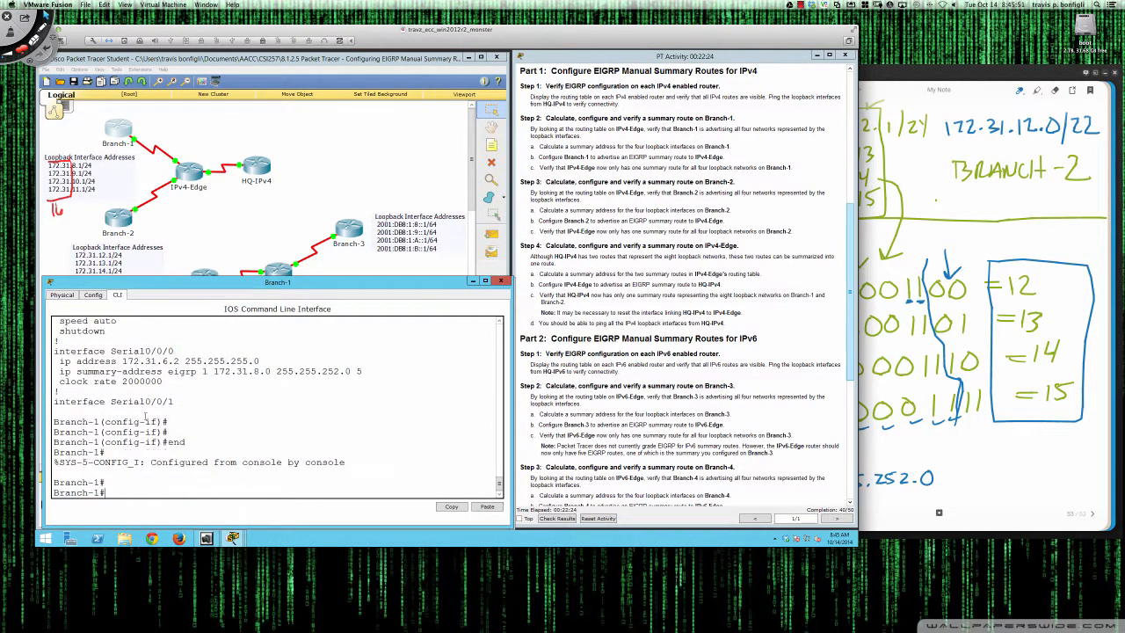
# Step: Show the IP routing protocols on Branch-1 and examine the automatic network summarization line
pyautogui.write('sh ip protocols')
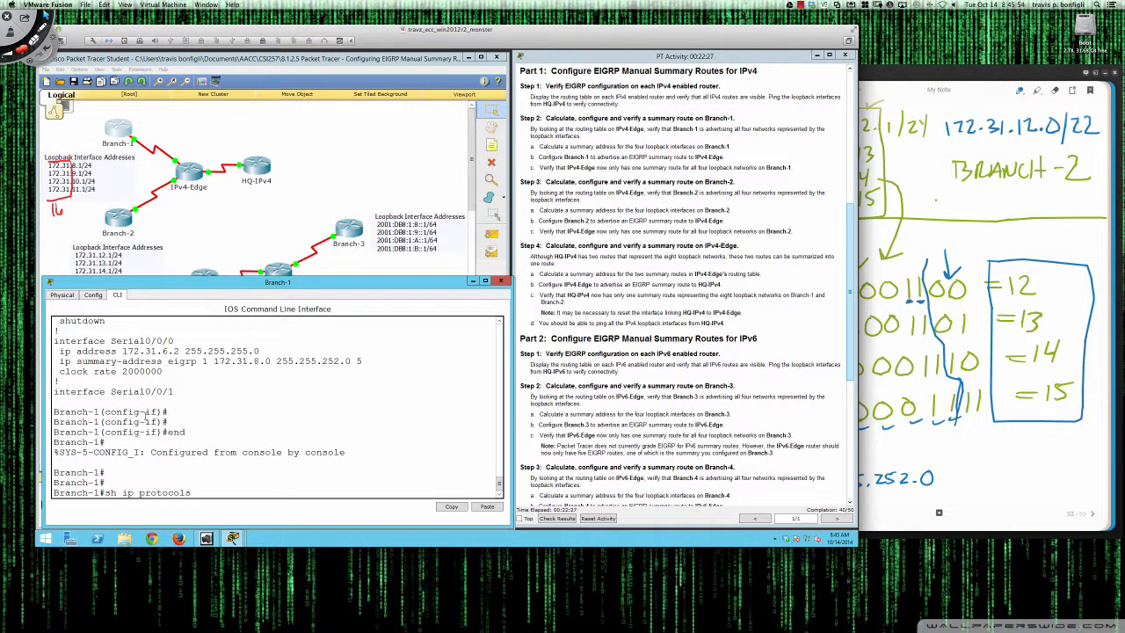
pyautogui.press('Return')
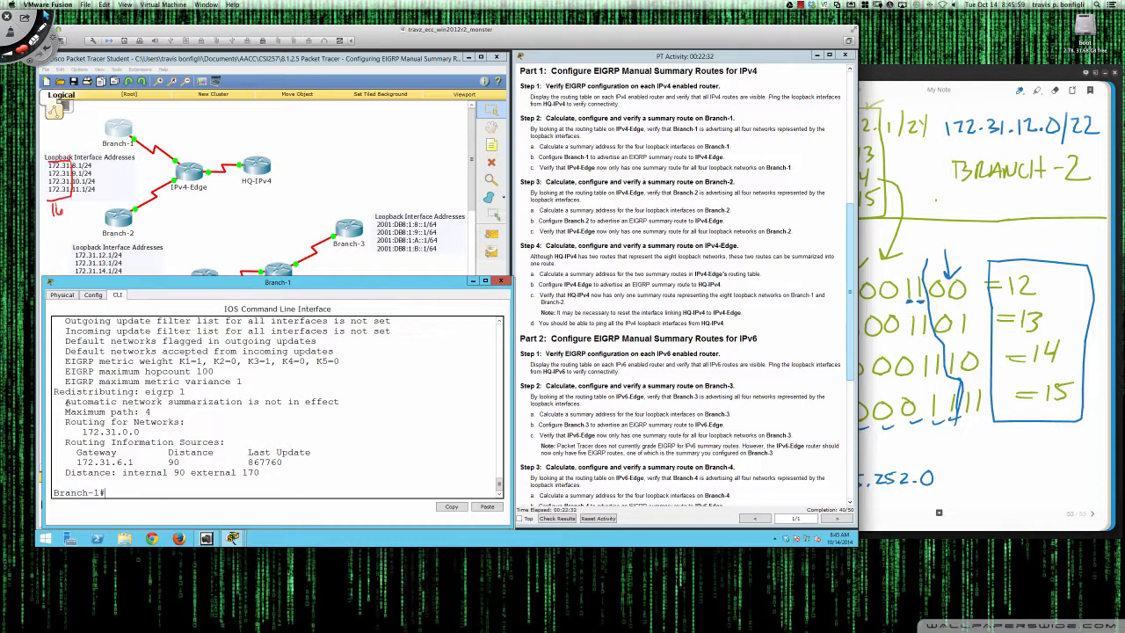
pyautogui.moveTo(65, 401); pyautogui.dragTo(341, 402)
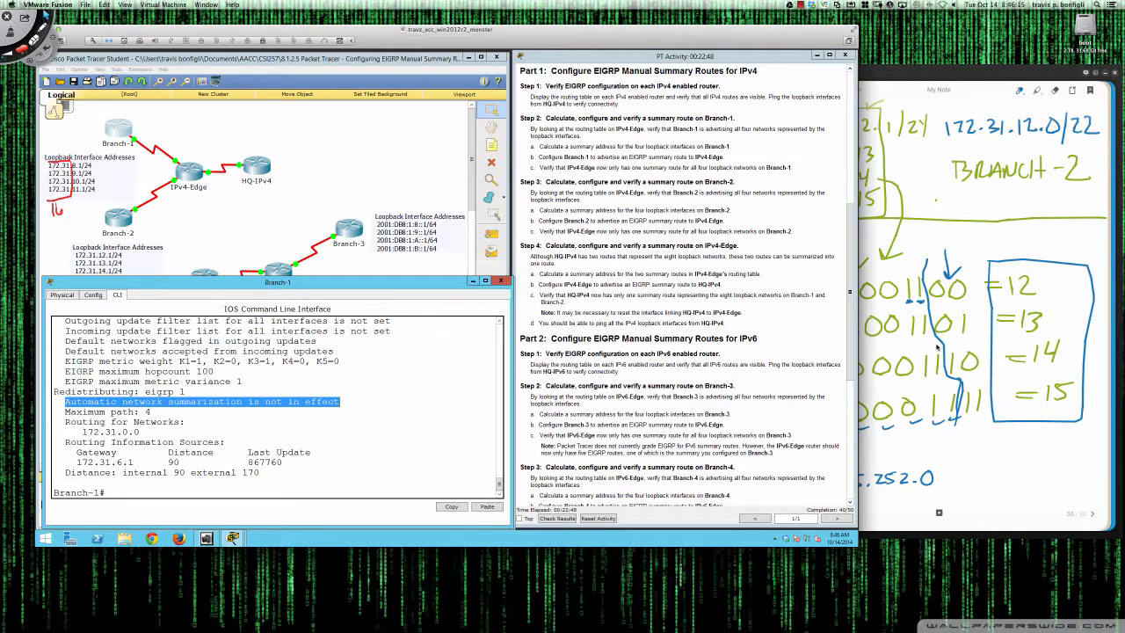
pyautogui.click(362, 448)
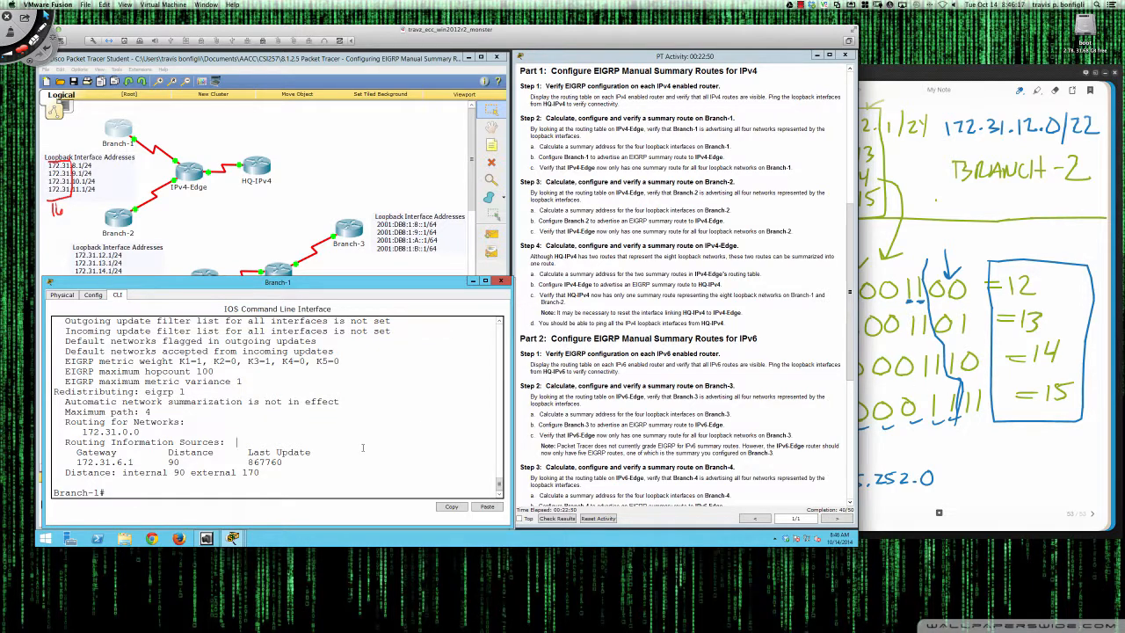
# Step: Show Branch-1's running configuration through the router eigrp 1 section and examine its auto-summary line
pyautogui.write('sh run')
pyautogui.press('Return')
pyautogui.press('space')
pyautogui.press('space')
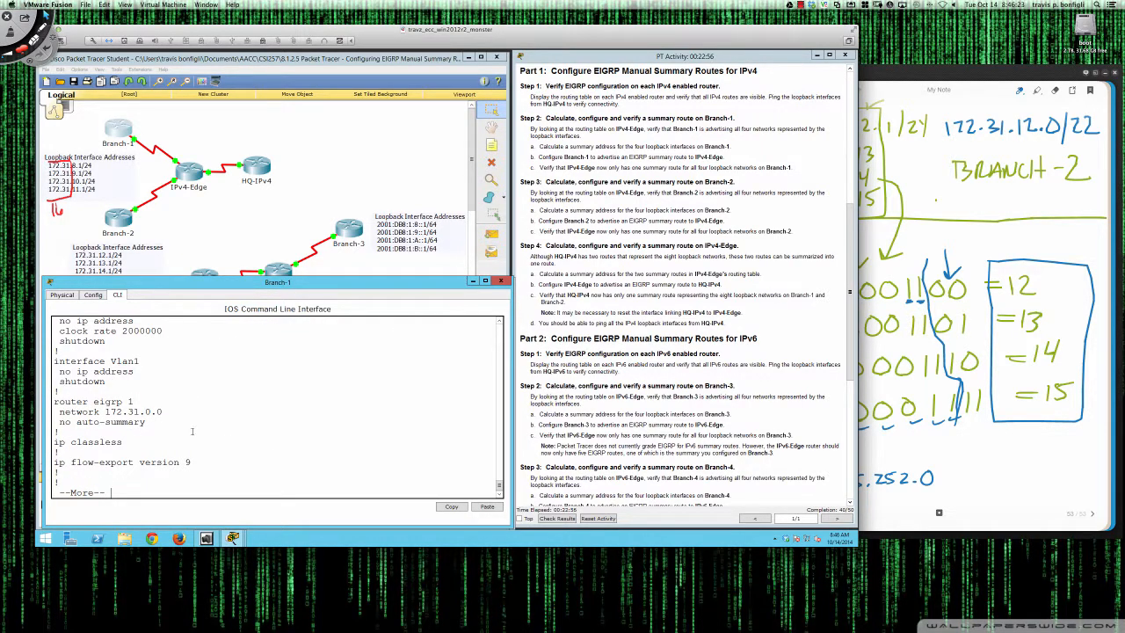
pyautogui.moveTo(59, 422); pyautogui.dragTo(147, 423)
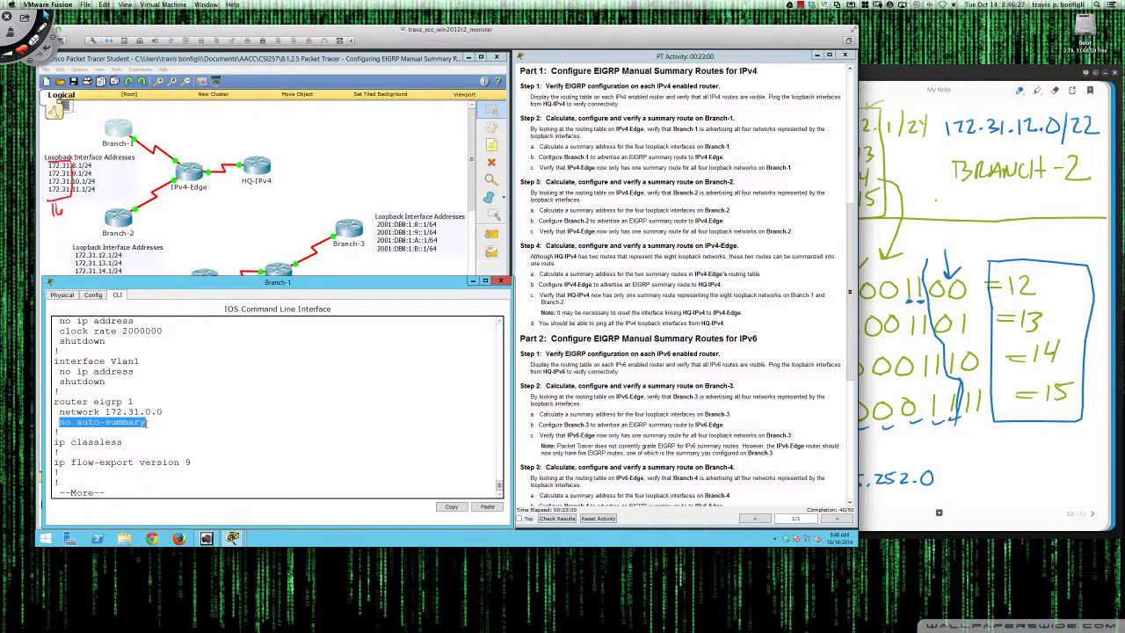
pyautogui.click(164, 424)
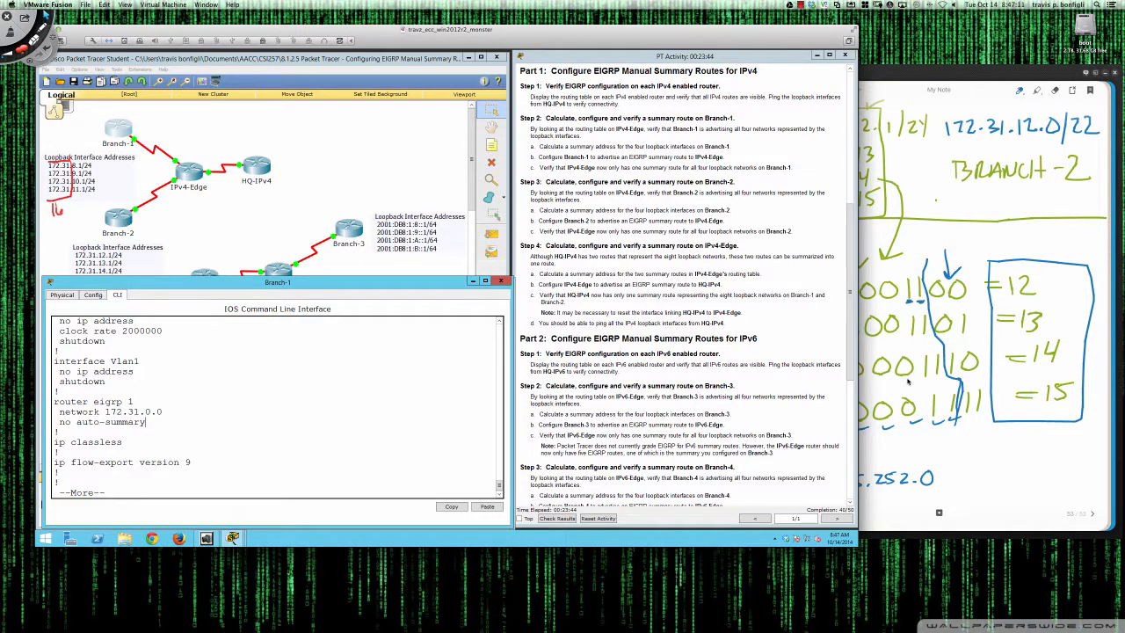
# Step: Switch to Bamboo Dock, turn to a blank note page and write 172.31.8 followed by an arrow and the start of the end address
pyautogui.click(1035, 475)
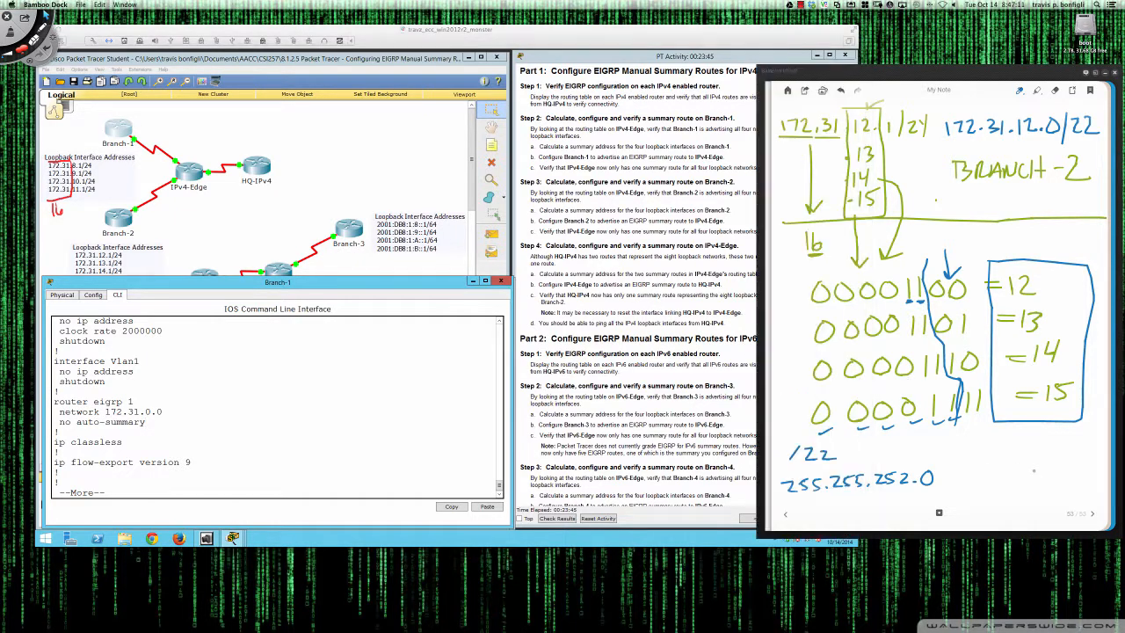
pyautogui.click(1093, 515)
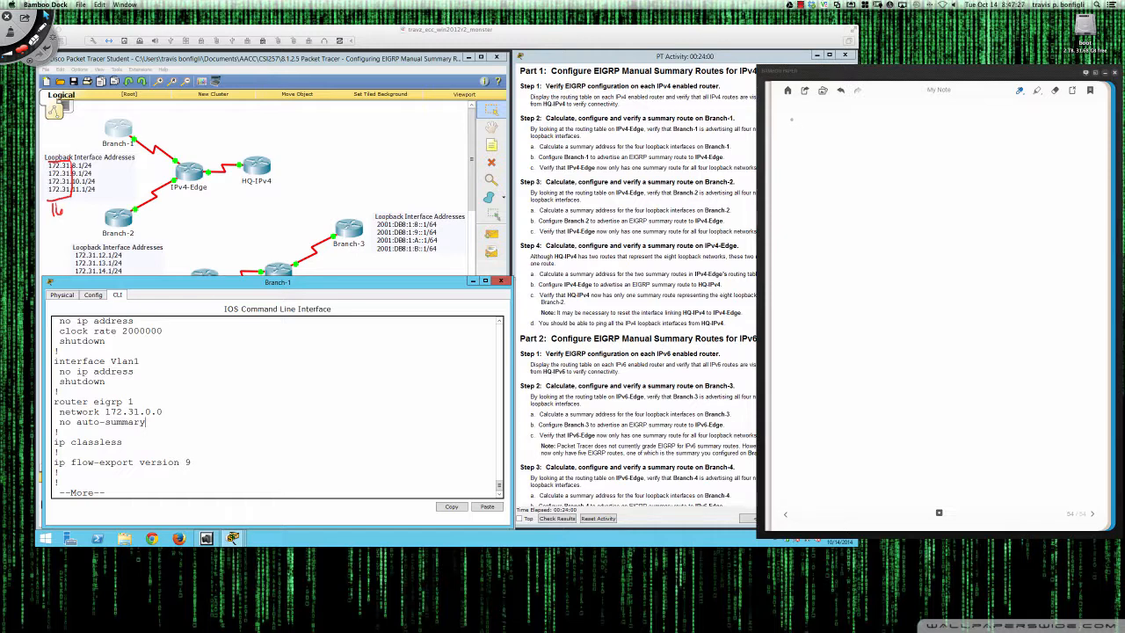
pyautogui.moveTo(790, 111); pyautogui.dragTo(790, 125)
pyautogui.moveTo(796, 113)
pyautogui.mouseDown()
pyautogui.moveTo(801, 125)
pyautogui.moveTo(856, 124)
pyautogui.moveTo(865, 111)
pyautogui.moveTo(937, 123)
pyautogui.mouseUp()
pyautogui.click(820, 121)
pyautogui.click(845, 123)
pyautogui.moveTo(942, 107); pyautogui.dragTo(944, 121)
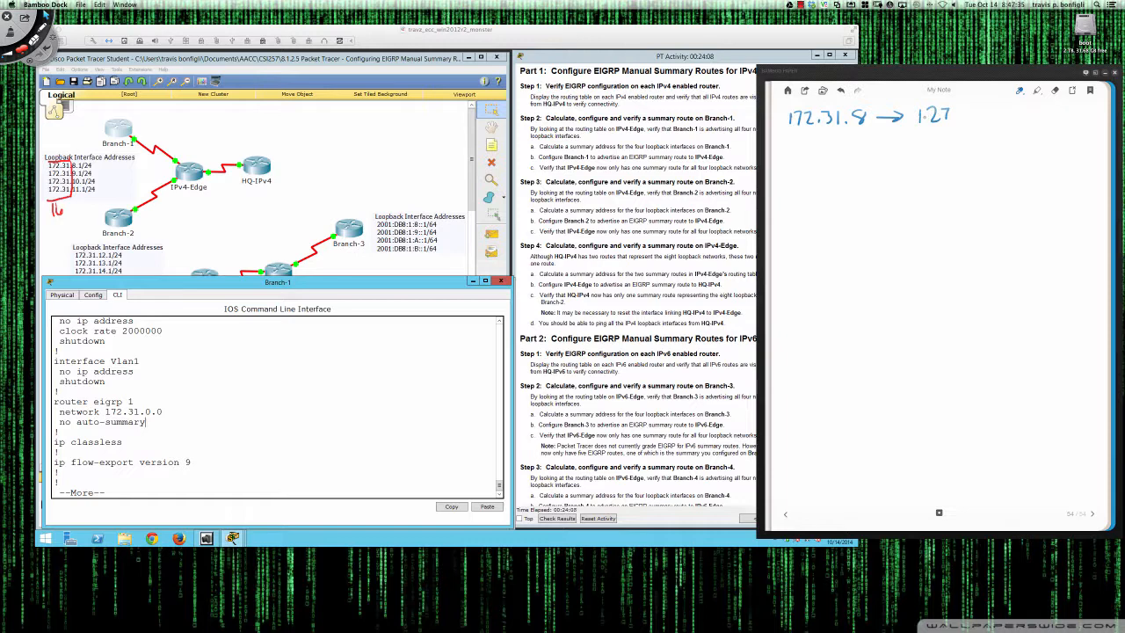
# Step: Undo the miswritten digits after the arrow, write 172.31.15 as the range's end, and underline the 8 and the 15
pyautogui.hotkey('ctrl', 'z')
pyautogui.hotkey('ctrl', 'z')
pyautogui.moveTo(925, 109)
pyautogui.mouseDown()
pyautogui.moveTo(930, 123)
pyautogui.moveTo(968, 123)
pyautogui.mouseUp()
pyautogui.moveTo(982, 109)
pyautogui.mouseDown()
pyautogui.moveTo(981, 125)
pyautogui.moveTo(998, 123)
pyautogui.mouseUp()
pyautogui.moveTo(1007, 112)
pyautogui.mouseDown()
pyautogui.moveTo(1006, 121)
pyautogui.moveTo(1018, 109)
pyautogui.mouseUp()
pyautogui.moveTo(854, 128); pyautogui.dragTo(875, 129)
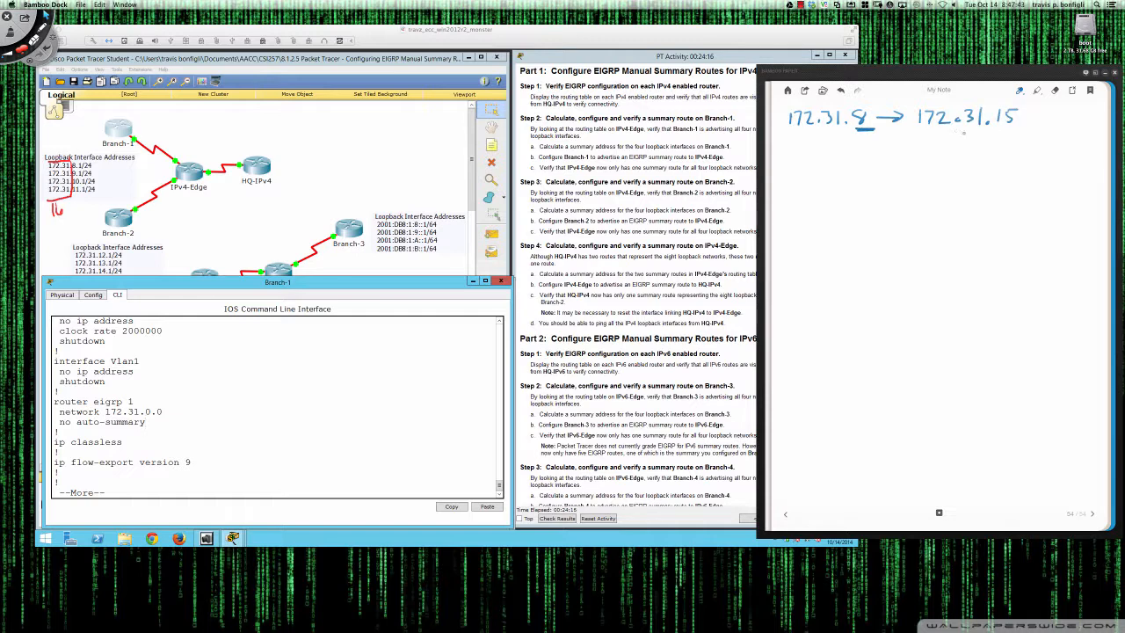
pyautogui.moveTo(995, 129); pyautogui.dragTo(1016, 128)
# Step: Write the first three binary rows 00001000, 00001001 and 00001010 under the address range
pyautogui.moveTo(796, 168)
pyautogui.mouseDown()
pyautogui.moveTo(902, 172)
pyautogui.moveTo(885, 171)
pyautogui.moveTo(926, 188)
pyautogui.moveTo(954, 170)
pyautogui.moveTo(1015, 170)
pyautogui.mouseUp()
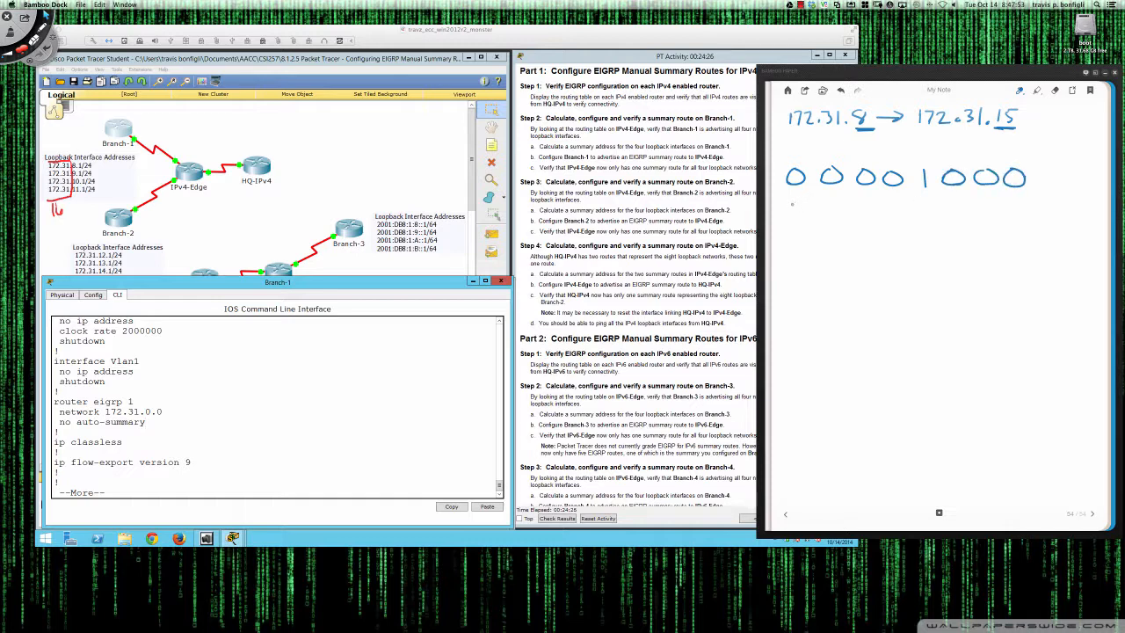
pyautogui.moveTo(801, 198)
pyautogui.mouseDown()
pyautogui.moveTo(802, 216)
pyautogui.moveTo(800, 197)
pyautogui.mouseUp()
pyautogui.moveTo(836, 198)
pyautogui.mouseDown()
pyautogui.moveTo(828, 209)
pyautogui.moveTo(836, 198)
pyautogui.mouseUp()
pyautogui.moveTo(863, 200)
pyautogui.mouseDown()
pyautogui.moveTo(900, 199)
pyautogui.moveTo(930, 220)
pyautogui.moveTo(985, 203)
pyautogui.moveTo(1017, 220)
pyautogui.mouseUp()
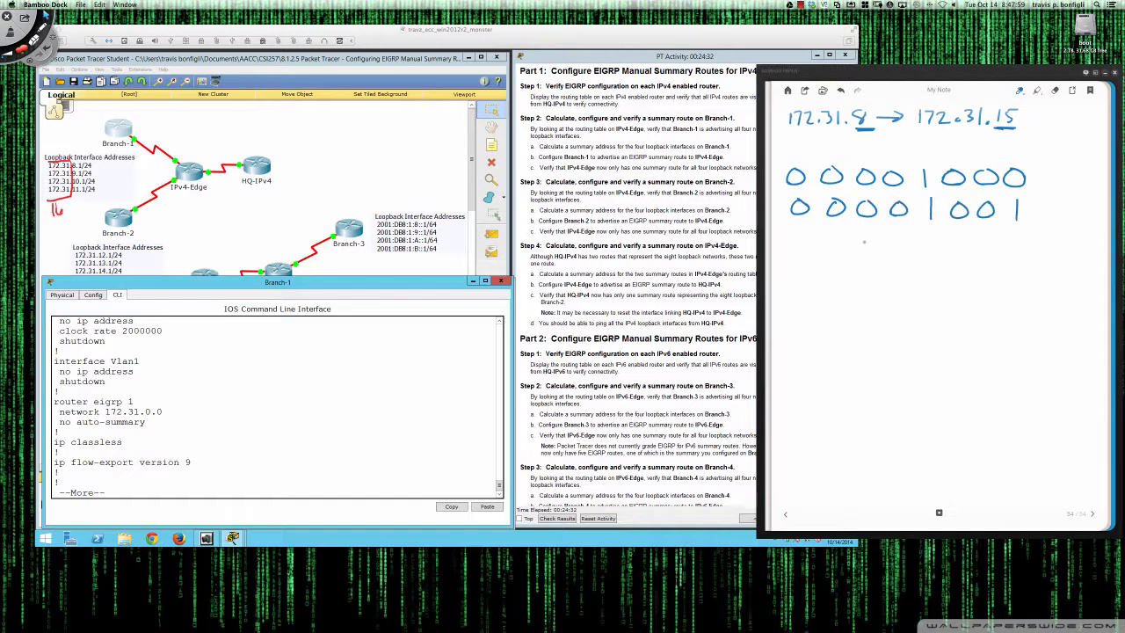
pyautogui.moveTo(800, 234)
pyautogui.mouseDown()
pyautogui.moveTo(896, 244)
pyautogui.moveTo(904, 233)
pyautogui.moveTo(936, 252)
pyautogui.moveTo(965, 235)
pyautogui.moveTo(994, 252)
pyautogui.moveTo(1015, 251)
pyautogui.moveTo(1022, 232)
pyautogui.mouseUp()
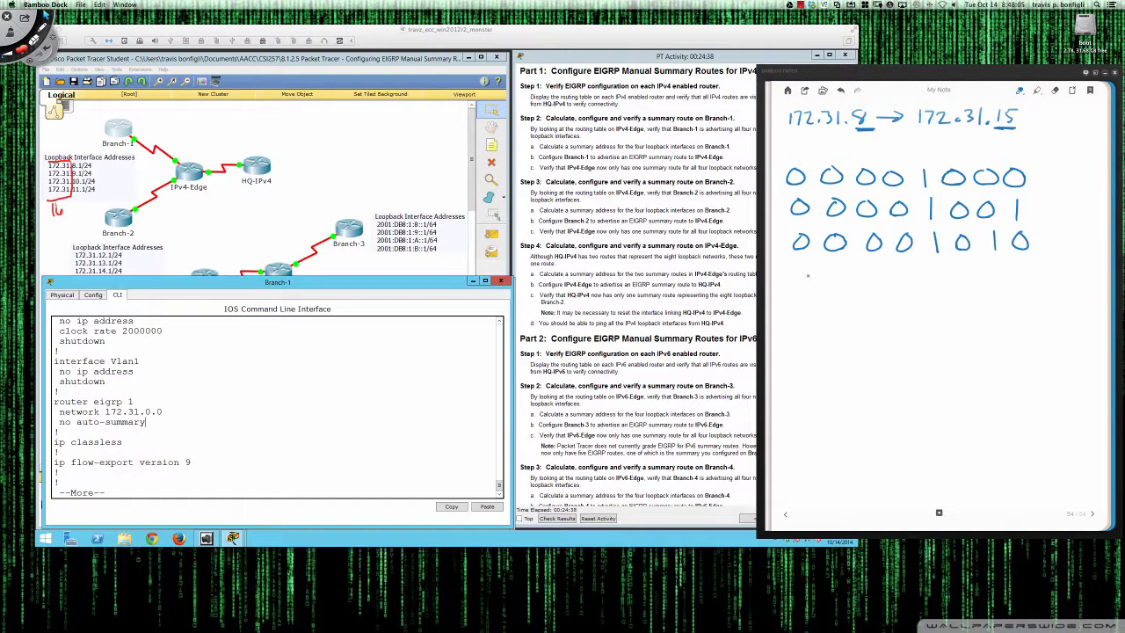
# Step: Write the five remaining binary rows 00001011, 00001100, 00001101, 00001110 and 00001111 below the first three
pyautogui.moveTo(808, 272)
pyautogui.mouseDown()
pyautogui.moveTo(905, 269)
pyautogui.moveTo(945, 286)
pyautogui.moveTo(966, 269)
pyautogui.moveTo(1024, 283)
pyautogui.mouseUp()
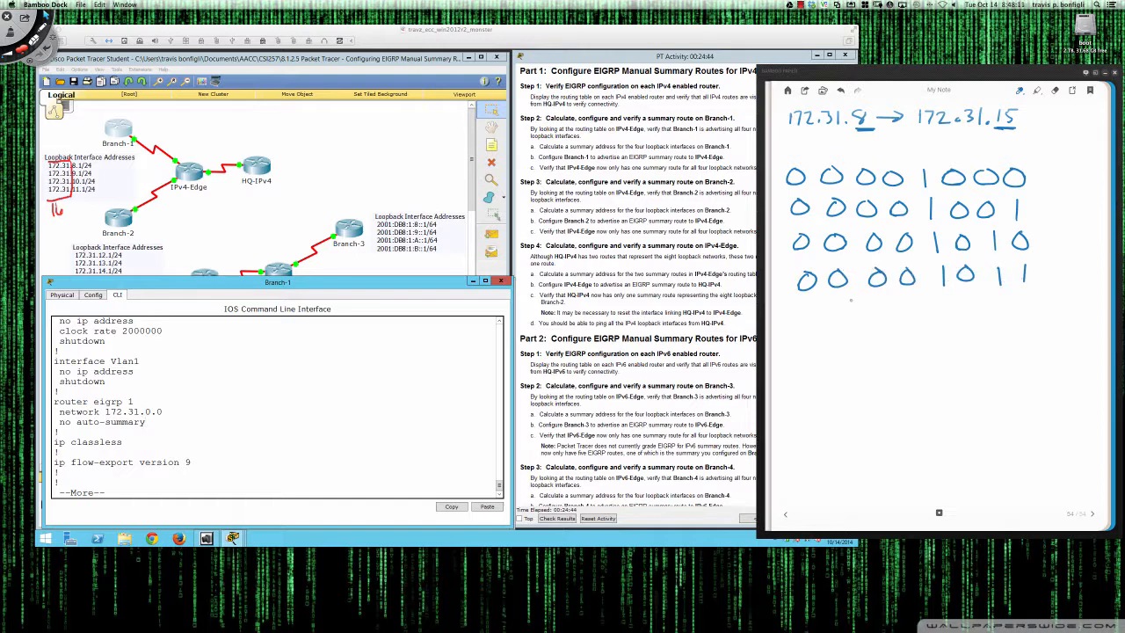
pyautogui.rightClick(807, 302)
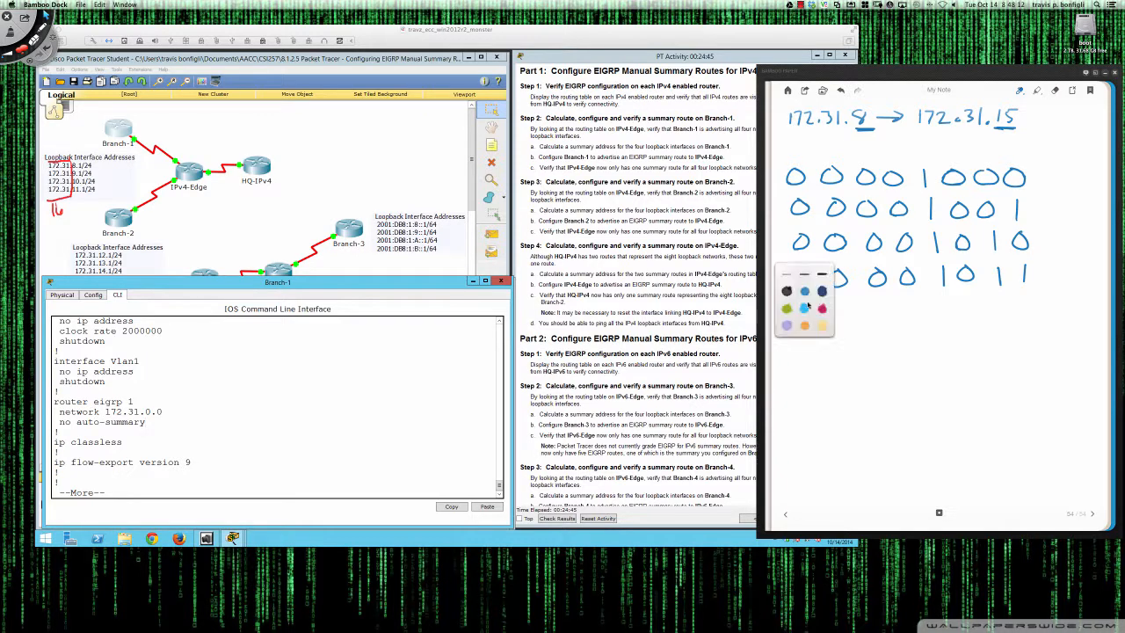
pyautogui.click(858, 315)
pyautogui.moveTo(803, 307)
pyautogui.mouseDown()
pyautogui.moveTo(816, 320)
pyautogui.moveTo(806, 308)
pyautogui.mouseUp()
pyautogui.moveTo(841, 306)
pyautogui.mouseDown()
pyautogui.moveTo(833, 317)
pyautogui.moveTo(917, 305)
pyautogui.moveTo(946, 323)
pyautogui.moveTo(1024, 305)
pyautogui.mouseUp()
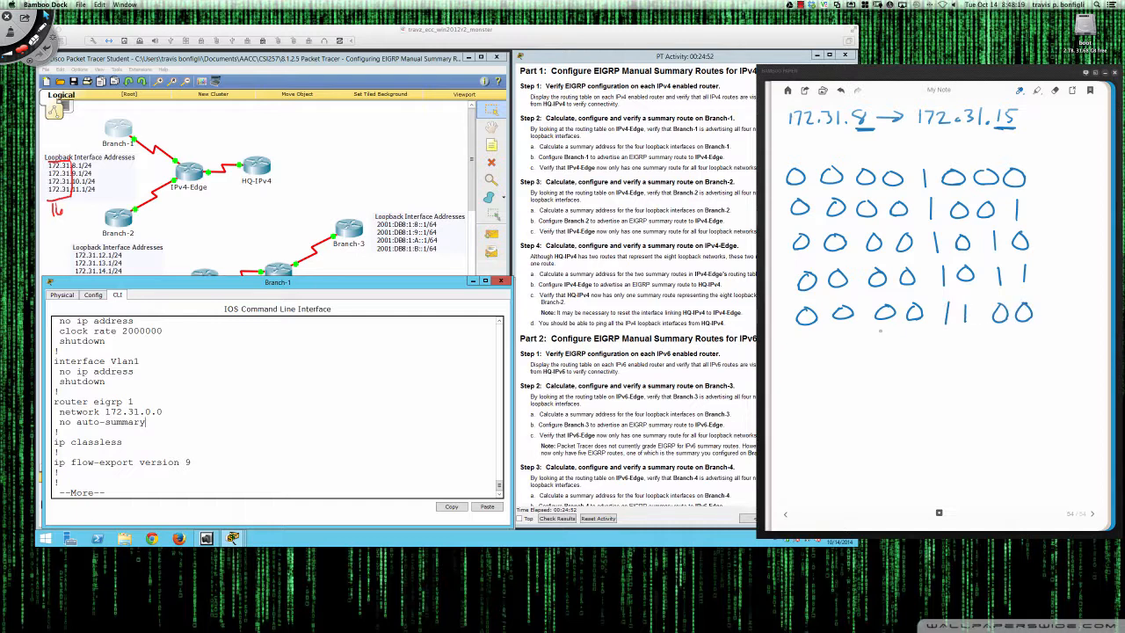
pyautogui.moveTo(805, 344)
pyautogui.mouseDown()
pyautogui.moveTo(932, 352)
pyautogui.moveTo(927, 341)
pyautogui.moveTo(947, 356)
pyautogui.moveTo(1001, 342)
pyautogui.moveTo(1028, 355)
pyautogui.mouseUp()
pyautogui.moveTo(809, 384)
pyautogui.mouseDown()
pyautogui.moveTo(847, 399)
pyautogui.moveTo(854, 383)
pyautogui.moveTo(925, 377)
pyautogui.moveTo(951, 396)
pyautogui.mouseUp()
pyautogui.moveTo(970, 370)
pyautogui.mouseDown()
pyautogui.moveTo(968, 393)
pyautogui.moveTo(1002, 380)
pyautogui.moveTo(999, 393)
pyautogui.moveTo(1025, 376)
pyautogui.mouseUp()
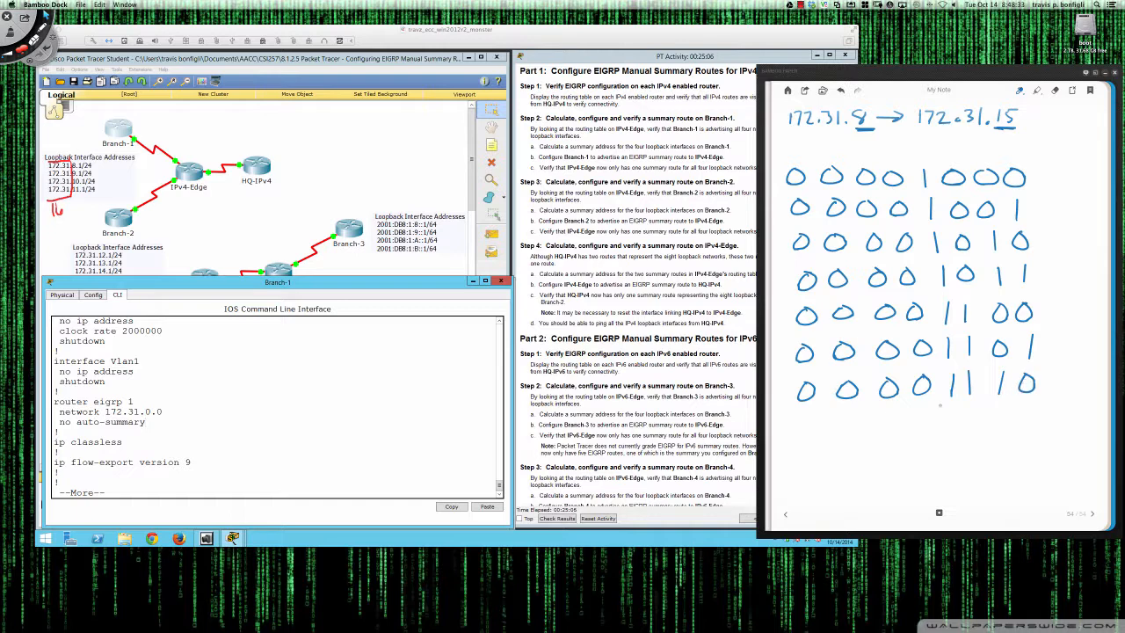
pyautogui.moveTo(809, 424)
pyautogui.mouseDown()
pyautogui.moveTo(804, 441)
pyautogui.moveTo(814, 423)
pyautogui.moveTo(918, 416)
pyautogui.moveTo(950, 433)
pyautogui.moveTo(1026, 424)
pyautogui.moveTo(1024, 435)
pyautogui.mouseUp()
# Step: Change the pen colour to magenta, underline the address range, and draw a dotted vertical divider after the fifth bit column
pyautogui.rightClick(1064, 148)
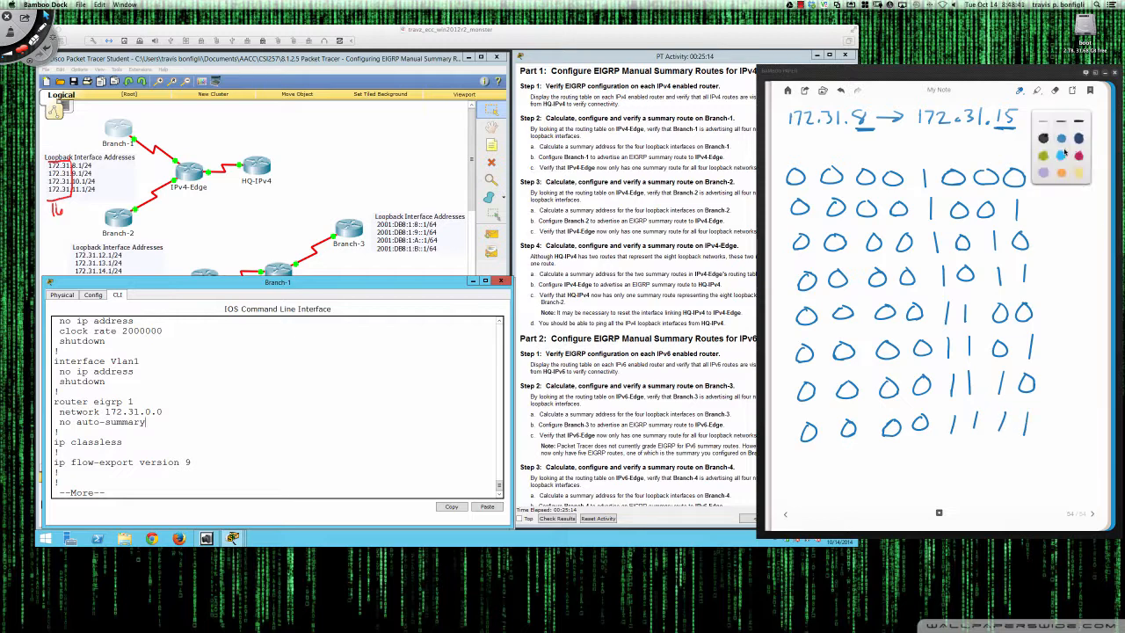
pyautogui.click(1078, 159)
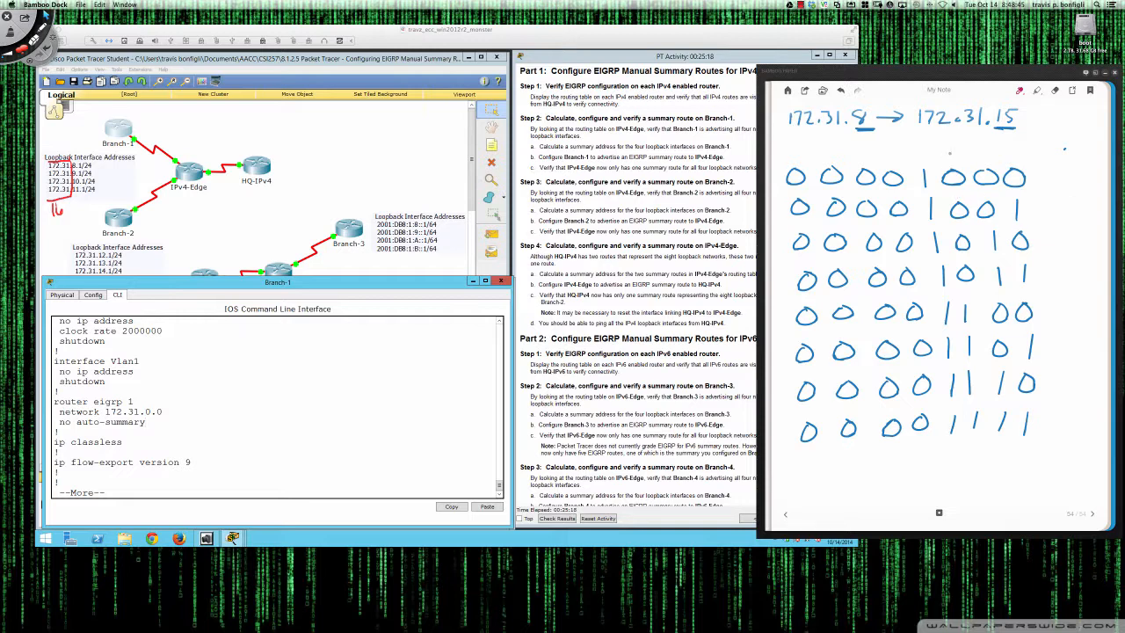
pyautogui.moveTo(789, 138); pyautogui.dragTo(1015, 137)
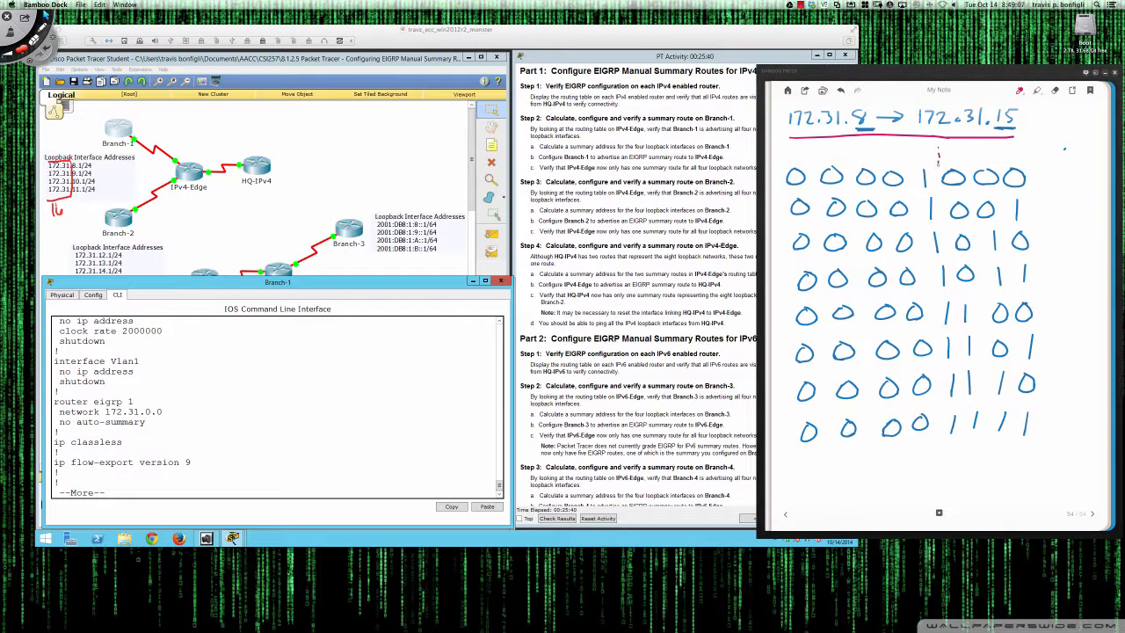
pyautogui.moveTo(938, 160); pyautogui.dragTo(951, 286)
pyautogui.moveTo(954, 331); pyautogui.dragTo(962, 399)
# Step: Underline the first row's fifth bit, label it 8, and mark the matching 172 and 31 octets and leading bits
pyautogui.moveTo(919, 189); pyautogui.dragTo(931, 193)
pyautogui.moveTo(921, 190); pyautogui.dragTo(933, 190)
pyautogui.moveTo(926, 141)
pyautogui.mouseDown()
pyautogui.moveTo(921, 151)
pyautogui.moveTo(928, 144)
pyautogui.mouseUp()
pyautogui.moveTo(791, 133); pyautogui.dragTo(839, 127)
pyautogui.moveTo(800, 163); pyautogui.dragTo(845, 161)
# Step: Write the prefix /21 and the mask 255.255.248.0 under the binary rows and put a check mark beside each
pyautogui.moveTo(804, 451)
pyautogui.mouseDown()
pyautogui.moveTo(796, 466)
pyautogui.moveTo(821, 467)
pyautogui.mouseUp()
pyautogui.moveTo(825, 451)
pyautogui.mouseDown()
pyautogui.moveTo(825, 472)
pyautogui.moveTo(798, 497)
pyautogui.moveTo(817, 494)
pyautogui.mouseUp()
pyautogui.moveTo(809, 481); pyautogui.dragTo(845, 492)
pyautogui.click(824, 490)
pyautogui.moveTo(854, 478)
pyautogui.mouseDown()
pyautogui.moveTo(852, 488)
pyautogui.moveTo(893, 480)
pyautogui.mouseUp()
pyautogui.moveTo(890, 474)
pyautogui.mouseDown()
pyautogui.moveTo(889, 490)
pyautogui.moveTo(918, 477)
pyautogui.mouseUp()
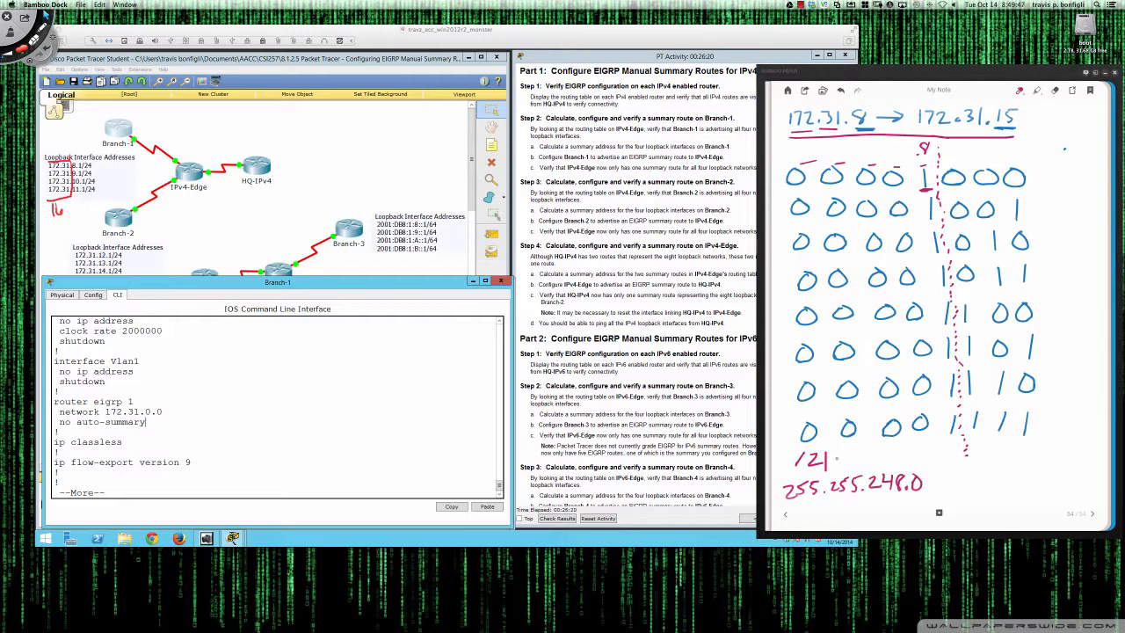
pyautogui.moveTo(836, 456); pyautogui.dragTo(849, 453)
pyautogui.moveTo(922, 474); pyautogui.dragTo(935, 468)
# Step: Draw an arrow above the three host bits, and write and circle the summary 172.31.8.0/21 below the rows
pyautogui.moveTo(953, 156)
pyautogui.mouseDown()
pyautogui.moveTo(1037, 160)
pyautogui.moveTo(1028, 166)
pyautogui.mouseUp()
pyautogui.moveTo(967, 468)
pyautogui.mouseDown()
pyautogui.moveTo(967, 483)
pyautogui.moveTo(979, 482)
pyautogui.mouseUp()
pyautogui.moveTo(984, 470)
pyautogui.mouseDown()
pyautogui.moveTo(999, 482)
pyautogui.moveTo(1071, 464)
pyautogui.moveTo(1076, 486)
pyautogui.moveTo(1101, 478)
pyautogui.mouseUp()
pyautogui.click(1008, 479)
pyautogui.click(1039, 474)
pyautogui.click(1062, 475)
pyautogui.moveTo(1020, 452)
pyautogui.mouseDown()
pyautogui.moveTo(992, 453)
pyautogui.moveTo(967, 494)
pyautogui.moveTo(1059, 498)
pyautogui.moveTo(1102, 486)
pyautogui.moveTo(1108, 471)
pyautogui.moveTo(1090, 450)
pyautogui.moveTo(1022, 452)
pyautogui.mouseUp()
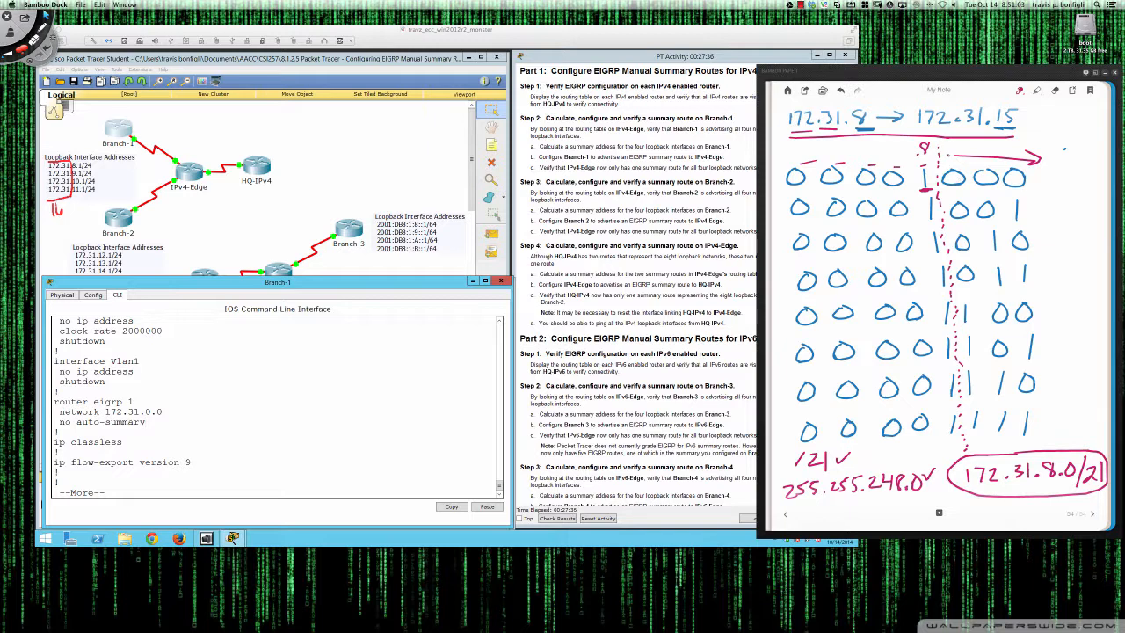
# Step: Thicken the host-bit arrow and write 2³ = 8 beside the first row with an arrow pointing down to the rows
pyautogui.moveTo(946, 157)
pyautogui.mouseDown()
pyautogui.moveTo(1037, 158)
pyautogui.moveTo(1027, 166)
pyautogui.mouseUp()
pyautogui.moveTo(1049, 168)
pyautogui.mouseDown()
pyautogui.moveTo(1048, 181)
pyautogui.moveTo(1062, 180)
pyautogui.mouseUp()
pyautogui.rightClick(1065, 152)
pyautogui.click(1060, 206)
pyautogui.moveTo(1064, 156); pyautogui.dragTo(1035, 201)
pyautogui.moveTo(1033, 191)
pyautogui.mouseDown()
pyautogui.moveTo(1035, 203)
pyautogui.moveTo(1083, 172)
pyautogui.mouseUp()
pyautogui.moveTo(1073, 177); pyautogui.dragTo(1093, 163)
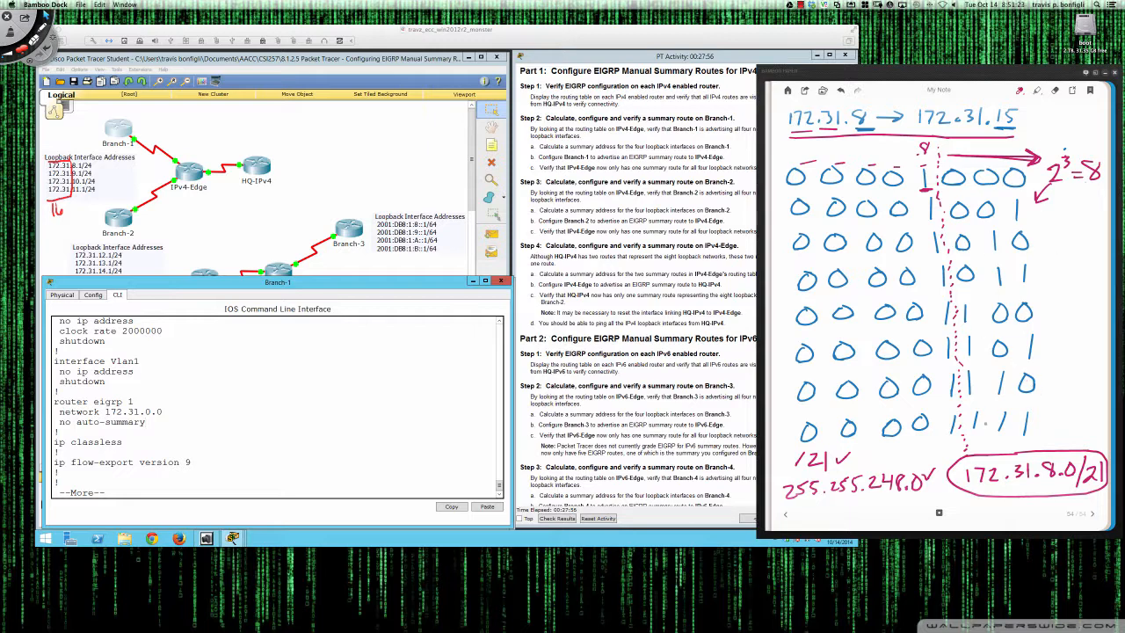
# Step: Write and underline 2² = 4 beneath the 2³ = 8 note, and underline the 31 in the circled summary
pyautogui.moveTo(1042, 222); pyautogui.dragTo(1054, 234)
pyautogui.moveTo(1049, 212); pyautogui.dragTo(1074, 223)
pyautogui.moveTo(1059, 227)
pyautogui.mouseDown()
pyautogui.moveTo(1084, 224)
pyautogui.moveTo(1081, 242)
pyautogui.mouseUp()
pyautogui.moveTo(1007, 489); pyautogui.dragTo(1034, 490)
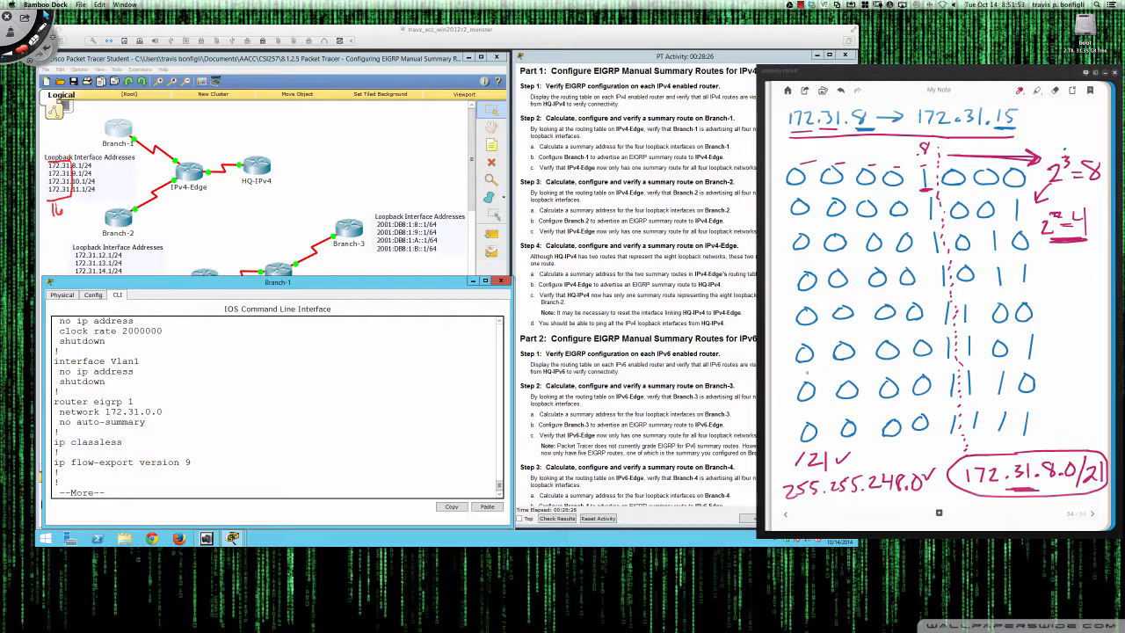
# Step: Draw a horizontal line under the sixth binary row and label that row = .13
pyautogui.moveTo(775, 374); pyautogui.dragTo(1091, 365)
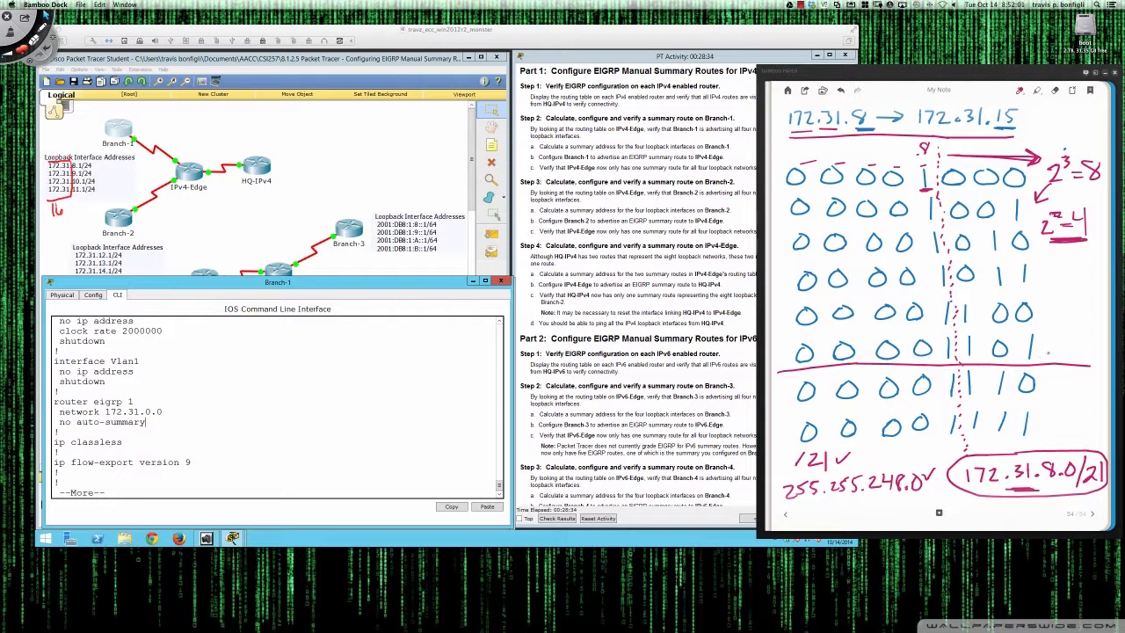
pyautogui.moveTo(1050, 345); pyautogui.dragTo(1067, 346)
pyautogui.moveTo(1053, 350); pyautogui.dragTo(1096, 356)
pyautogui.moveTo(1099, 343); pyautogui.dragTo(1100, 356)
# Step: Bracket the last two rows, label them .14 and .15, circle the labels, and point an arrow to the summary
pyautogui.moveTo(1042, 371); pyautogui.dragTo(1037, 412)
pyautogui.moveTo(1082, 374); pyautogui.dragTo(1082, 388)
pyautogui.moveTo(1090, 373); pyautogui.dragTo(1088, 422)
pyautogui.moveTo(1093, 407); pyautogui.dragTo(1105, 405)
pyautogui.moveTo(986, 494)
pyautogui.mouseDown()
pyautogui.moveTo(1046, 491)
pyautogui.moveTo(1024, 487)
pyautogui.mouseUp()
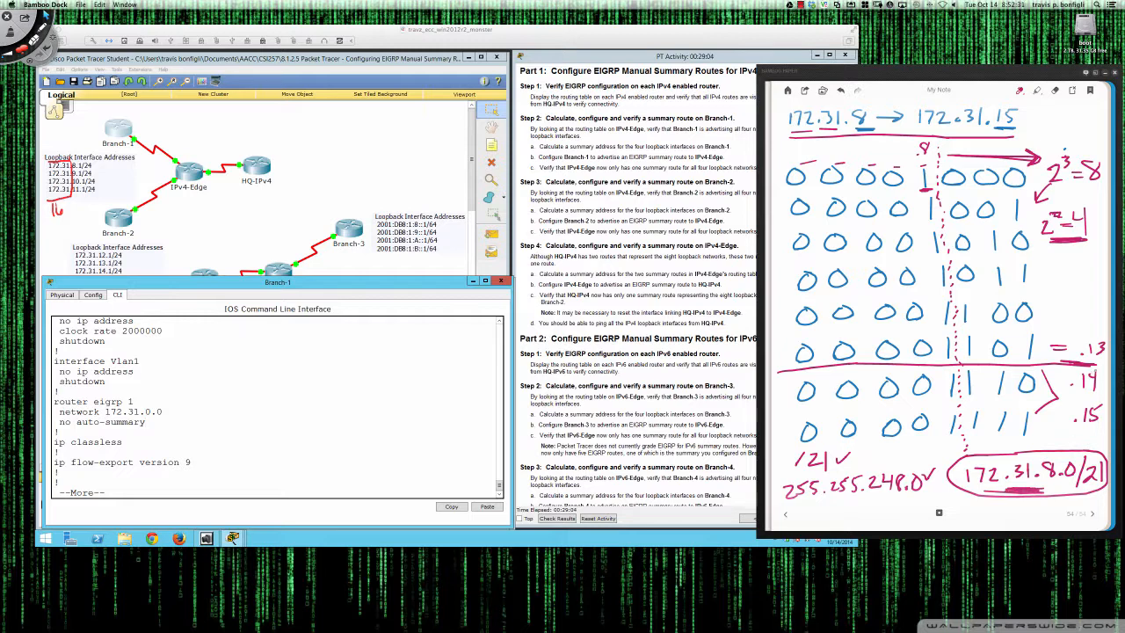
pyautogui.moveTo(1078, 367)
pyautogui.mouseDown()
pyautogui.moveTo(1062, 382)
pyautogui.moveTo(1066, 422)
pyautogui.moveTo(1099, 430)
pyautogui.moveTo(1099, 367)
pyautogui.mouseUp()
pyautogui.moveTo(1074, 419)
pyautogui.mouseDown()
pyautogui.moveTo(1050, 440)
pyautogui.moveTo(1061, 438)
pyautogui.mouseUp()
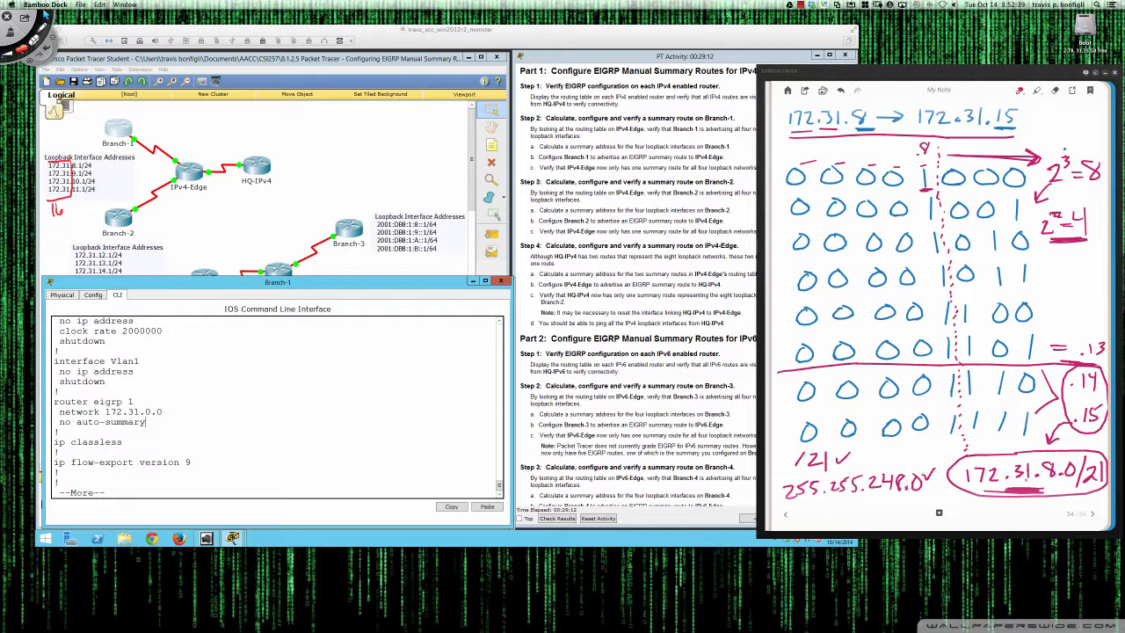
# Step: Underline the last three bits of the bottom two rows and the circled summary address
pyautogui.moveTo(978, 401); pyautogui.dragTo(1030, 401)
pyautogui.moveTo(969, 437); pyautogui.dragTo(1027, 438)
pyautogui.moveTo(968, 491); pyautogui.dragTo(1075, 485)
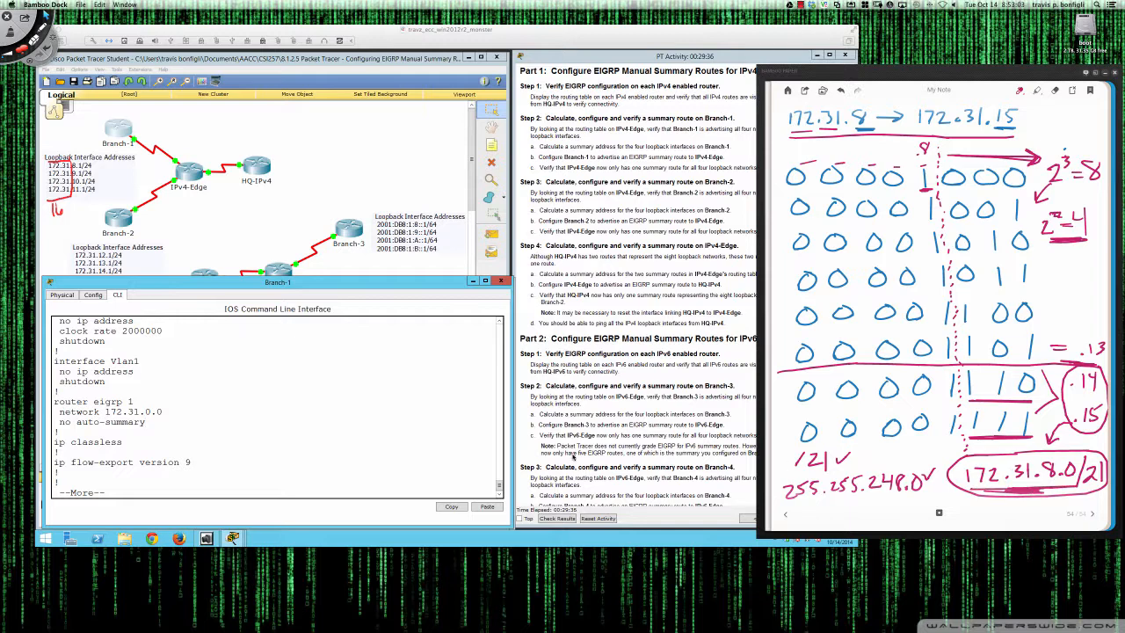
# Step: Switch to Packet Tracer, open IPv4-Edge's command line and display its routing table with sh ip route
pyautogui.click(197, 182)
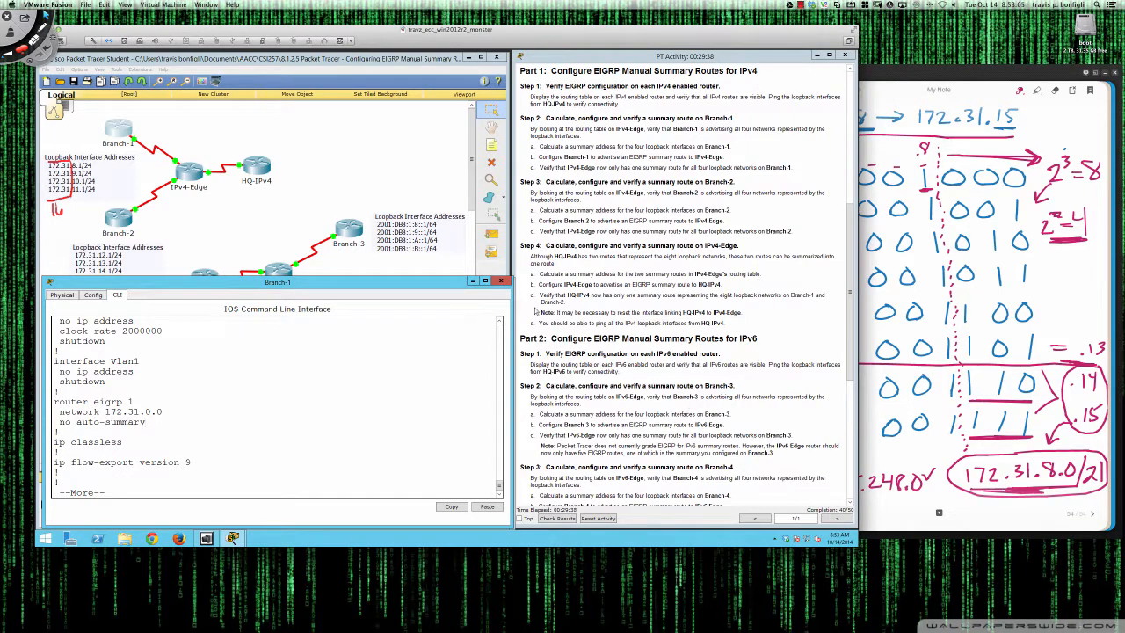
pyautogui.click(185, 177)
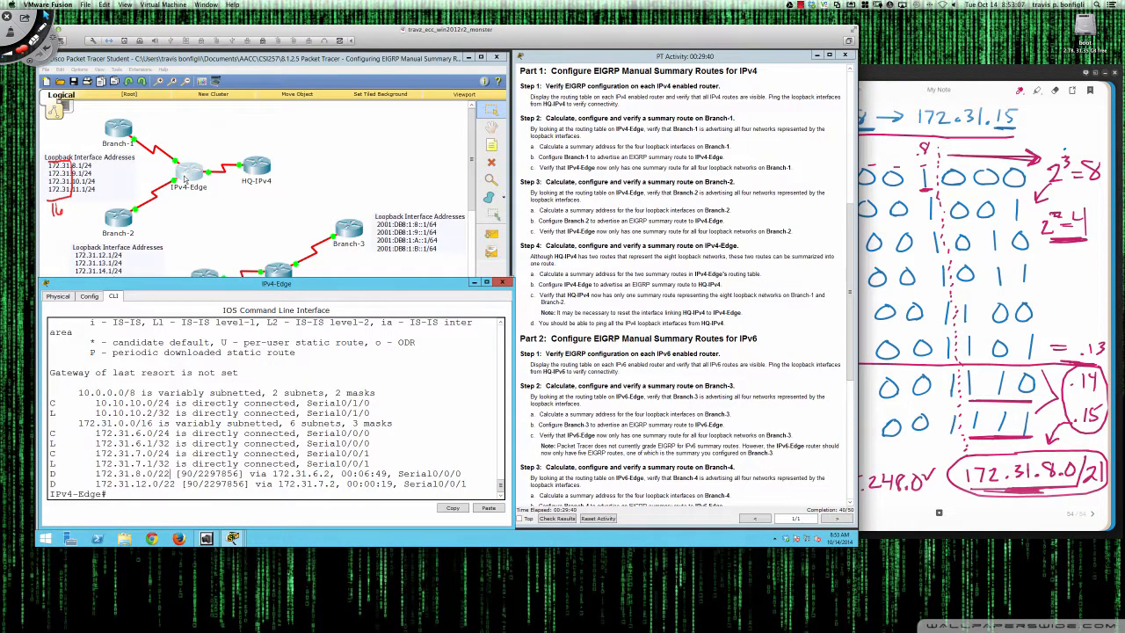
pyautogui.press('Return')
pyautogui.press('Return')
pyautogui.press('Return')
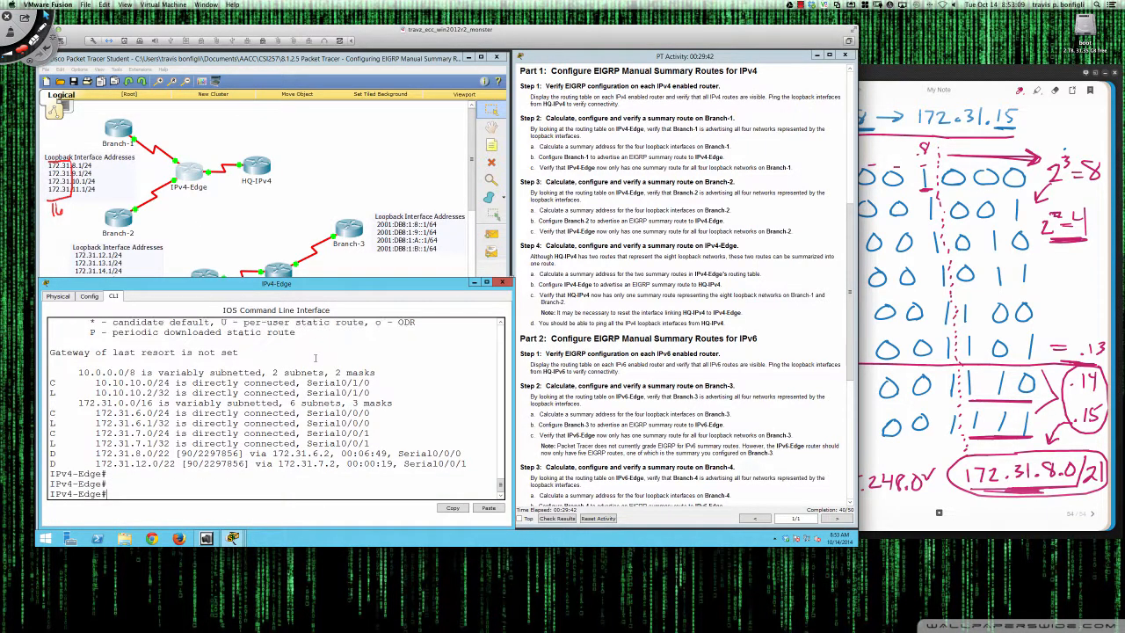
pyautogui.write('sh ip route')
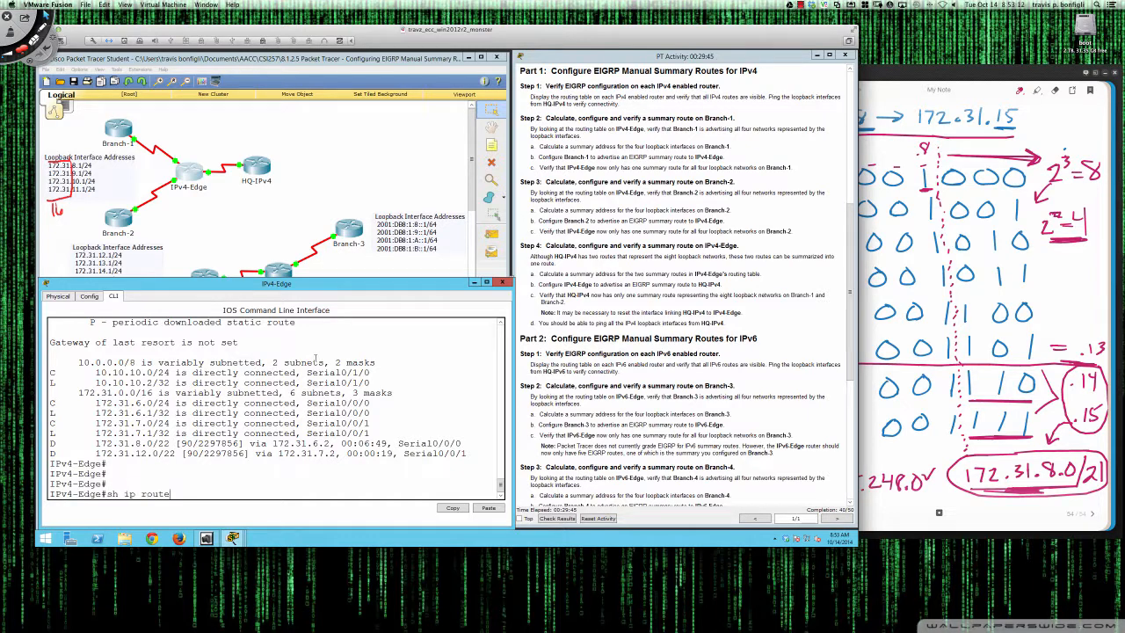
pyautogui.press('Return')
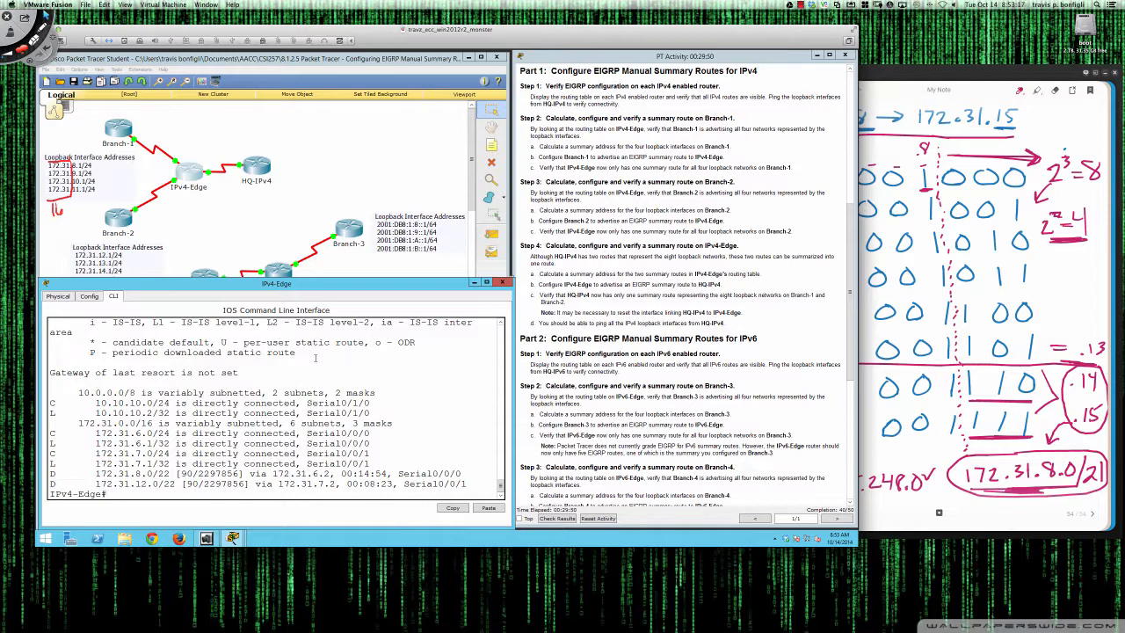
# Step: List IPv4-Edge's interfaces and addresses with sh ip int bri to identify the link towards HQ-IPv4
pyautogui.write('sh ip int bri')
pyautogui.press('Return')
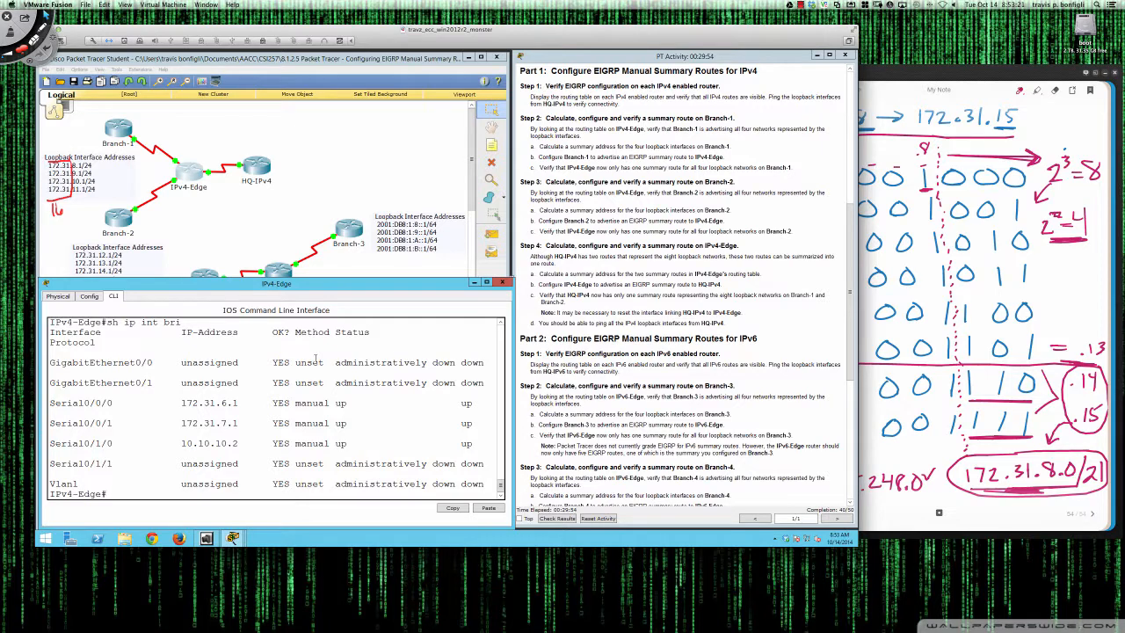
pyautogui.press('Return')
pyautogui.press('Return')
pyautogui.press('Return')
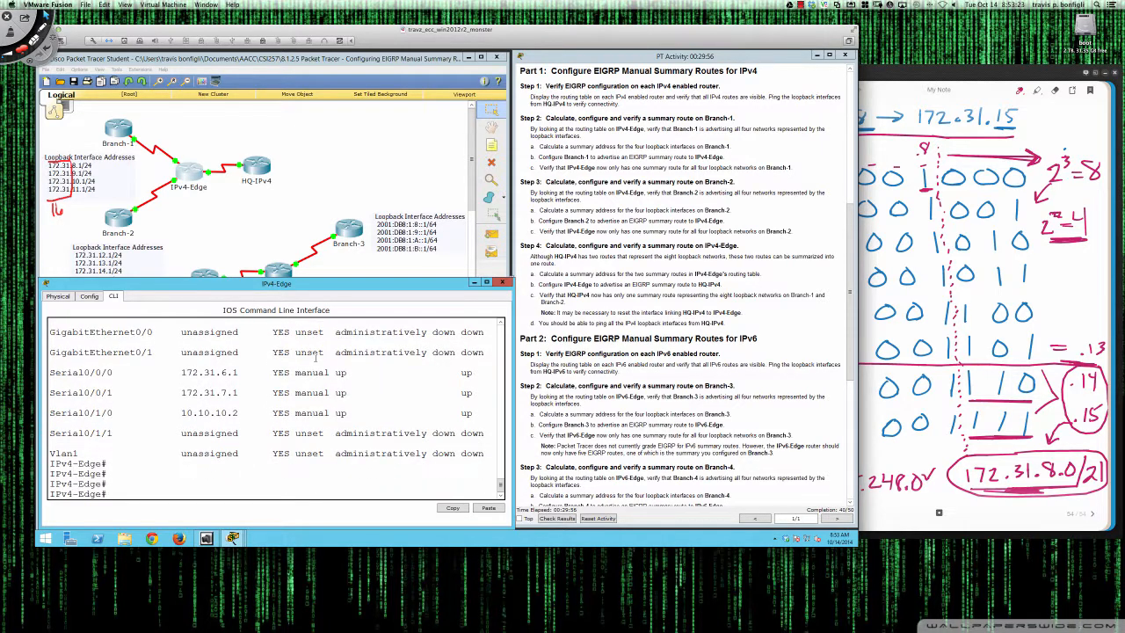
# Step: Enter global configuration mode on IPv4-Edge and open interface s0/1/0 for configuration
pyautogui.write('conf t')
pyautogui.press('Return')
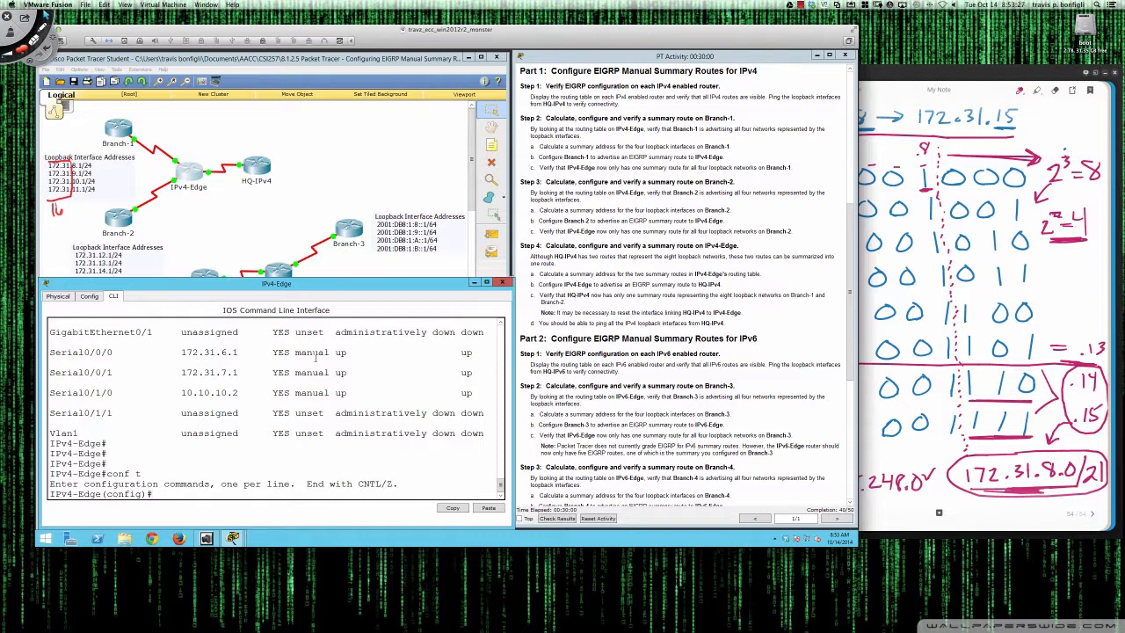
pyautogui.write('int s0/1/0')
pyautogui.press('Return')
pyautogui.press('Return')
pyautogui.press('Return')
# Step: Begin the ip summary-address eigrp 1 command with network 172.31.8.0 and the start of its mask, without submitting it
pyautogui.write('ip')
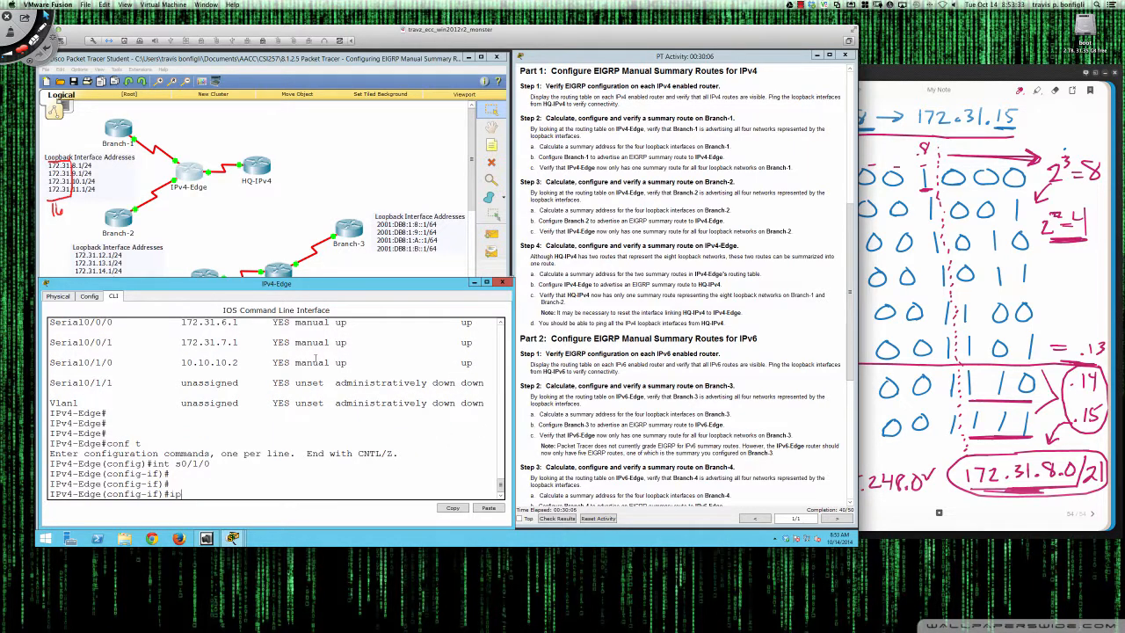
pyautogui.write(' summ')
pyautogui.press('Tab')
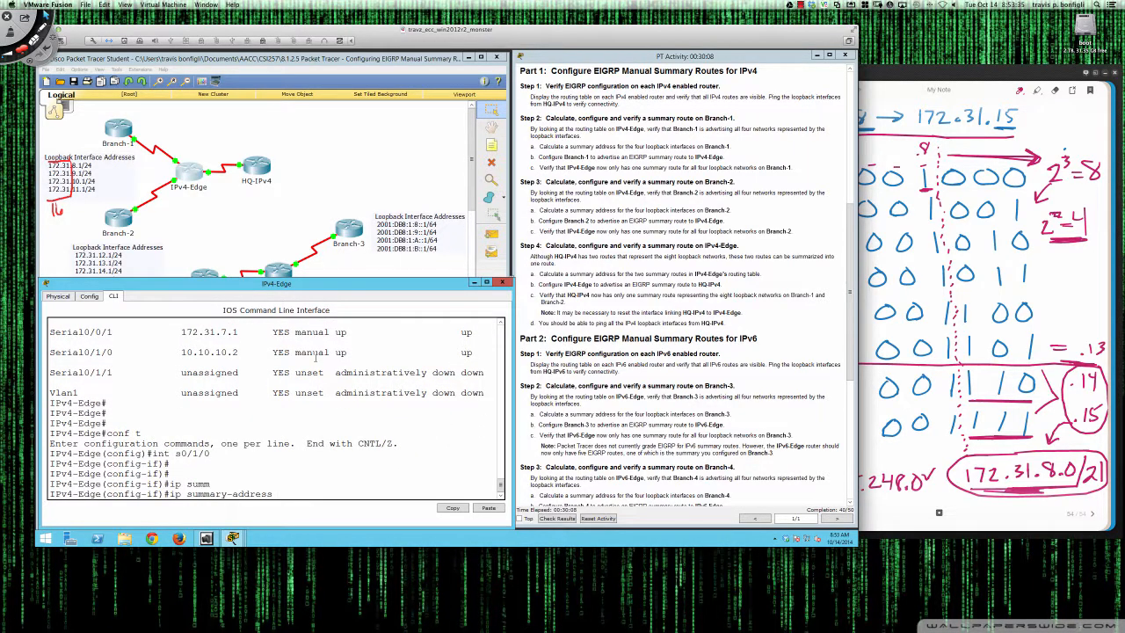
pyautogui.write('ei')
pyautogui.press('Tab')
pyautogui.write('1')
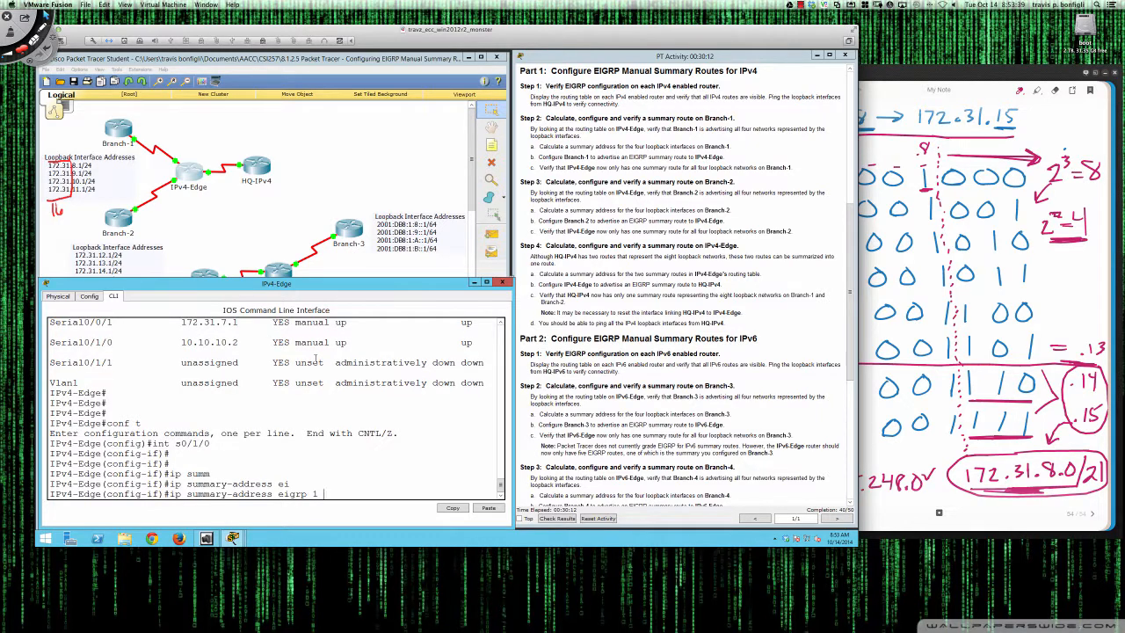
pyautogui.write(' 172.31.8.0 255.2')
# Step: Open HQ-IPv4's command line in privileged mode, display its routing table, and highlight the two /22 EIGRP routes
pyautogui.click(257, 167)
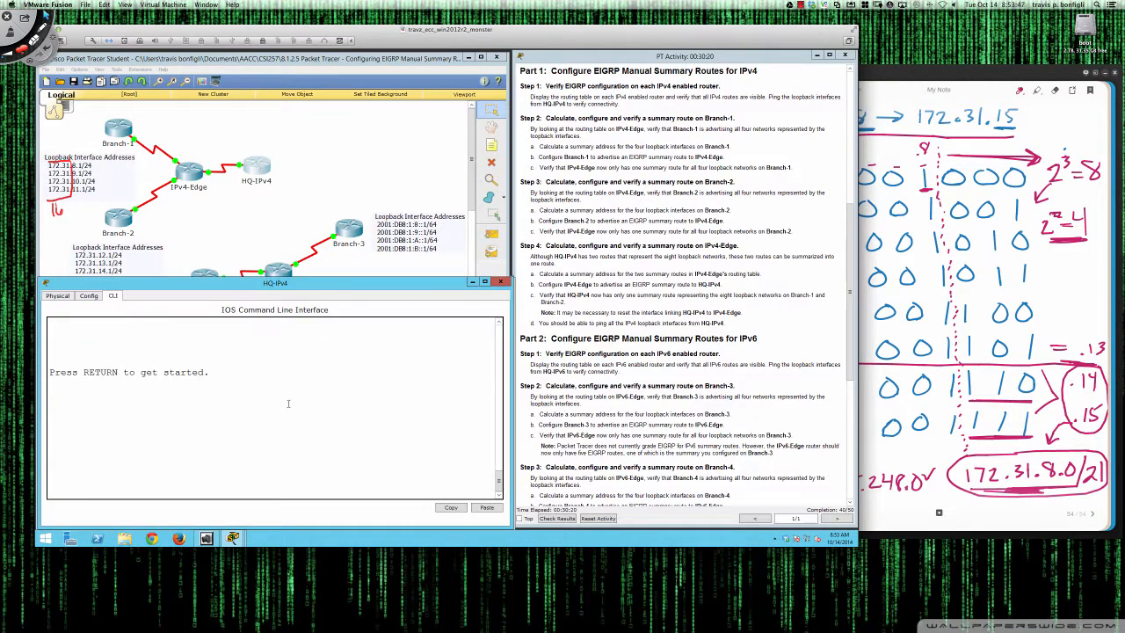
pyautogui.press('Return')
pyautogui.press('Return')
pyautogui.press('Return')
pyautogui.press('Return')
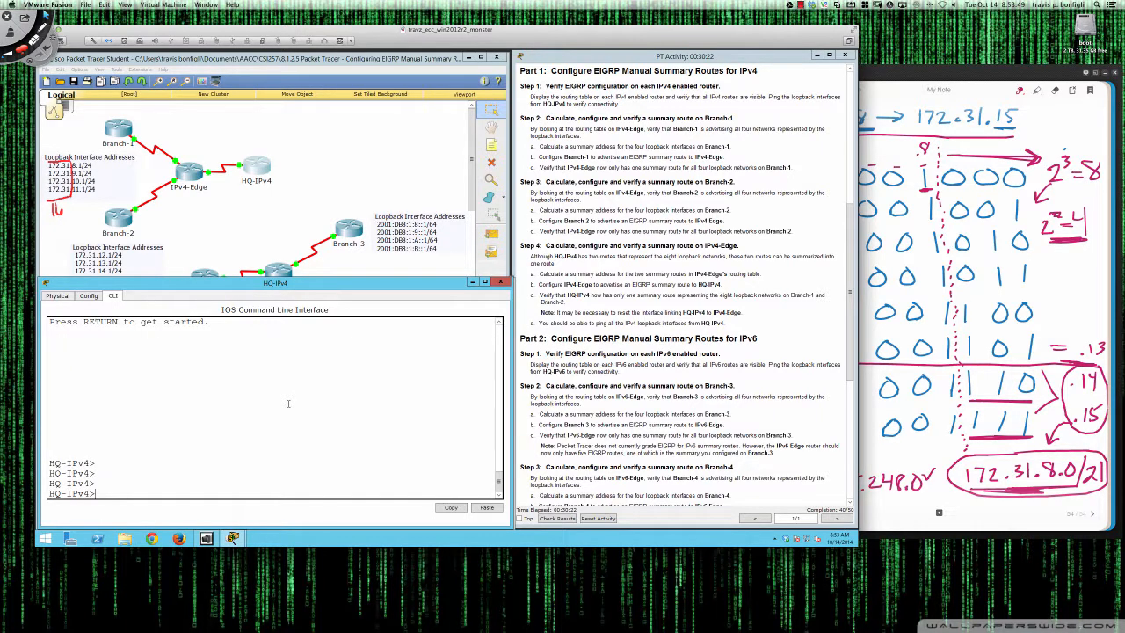
pyautogui.write('en')
pyautogui.press('Return')
pyautogui.write('sh ip route')
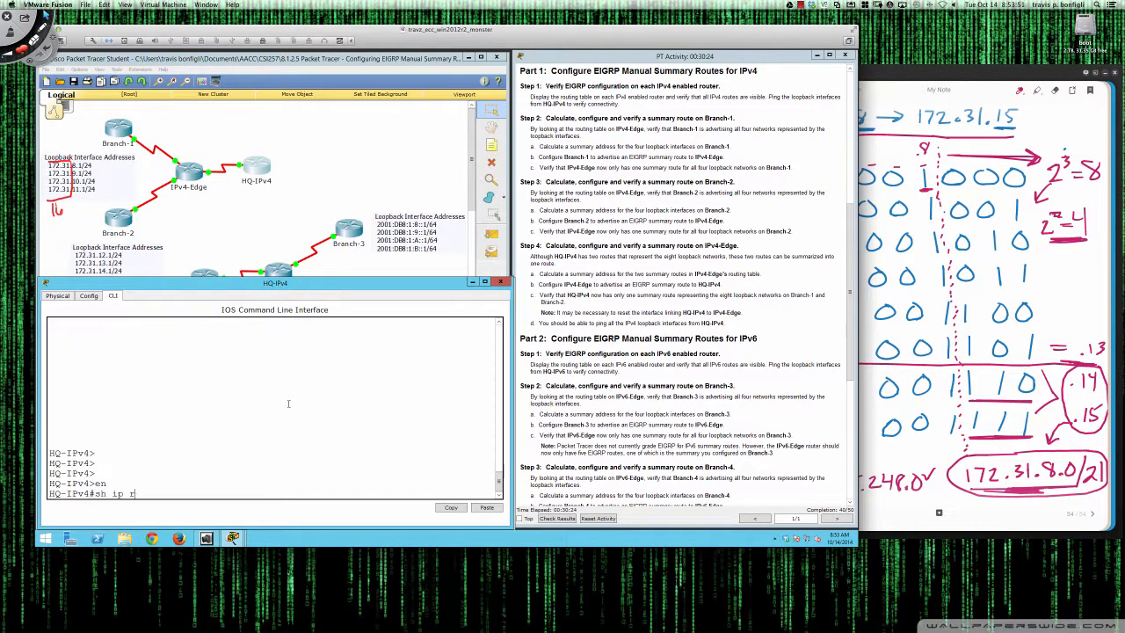
pyautogui.press('Return')
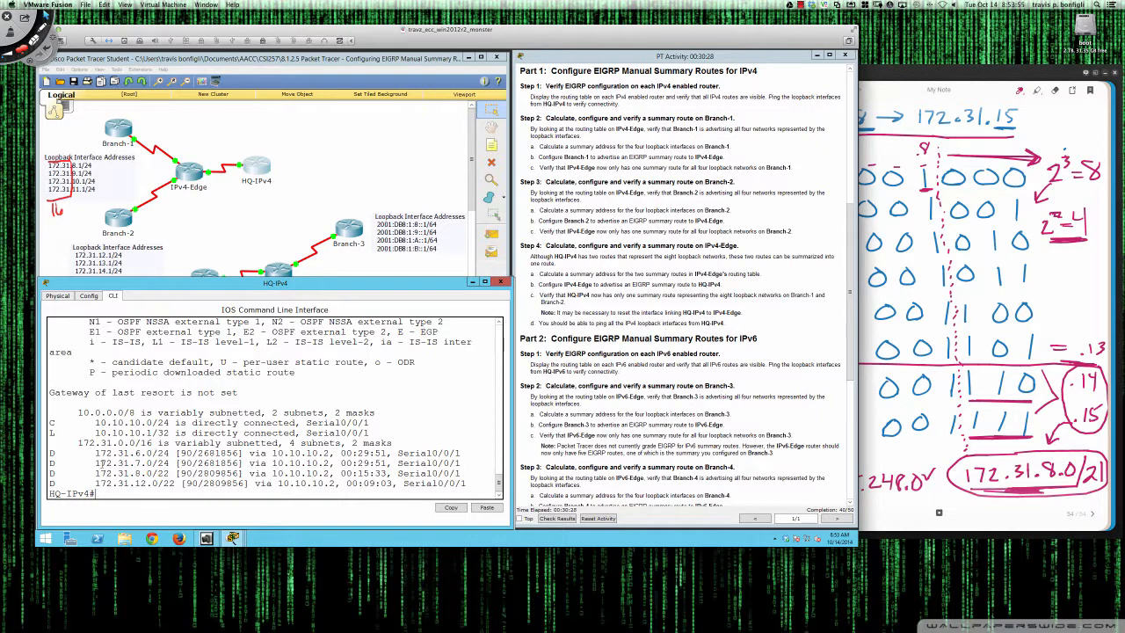
pyautogui.moveTo(51, 473); pyautogui.dragTo(473, 481)
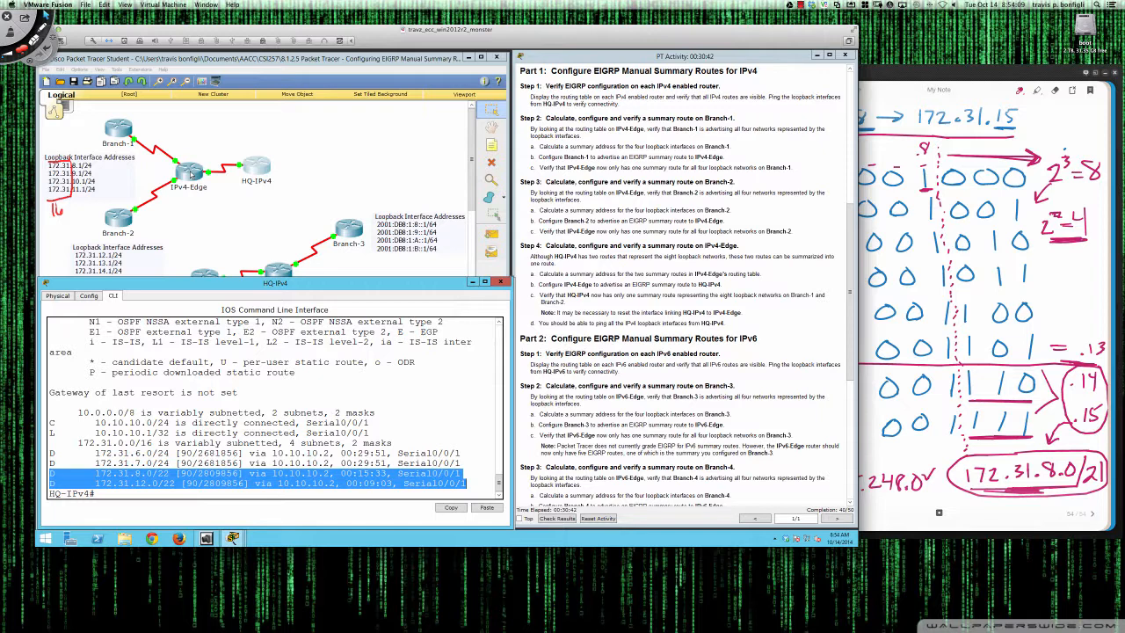
# Step: Return to IPv4-Edge and complete the pending summary command with the mask 255.255.248.0
pyautogui.click(192, 174)
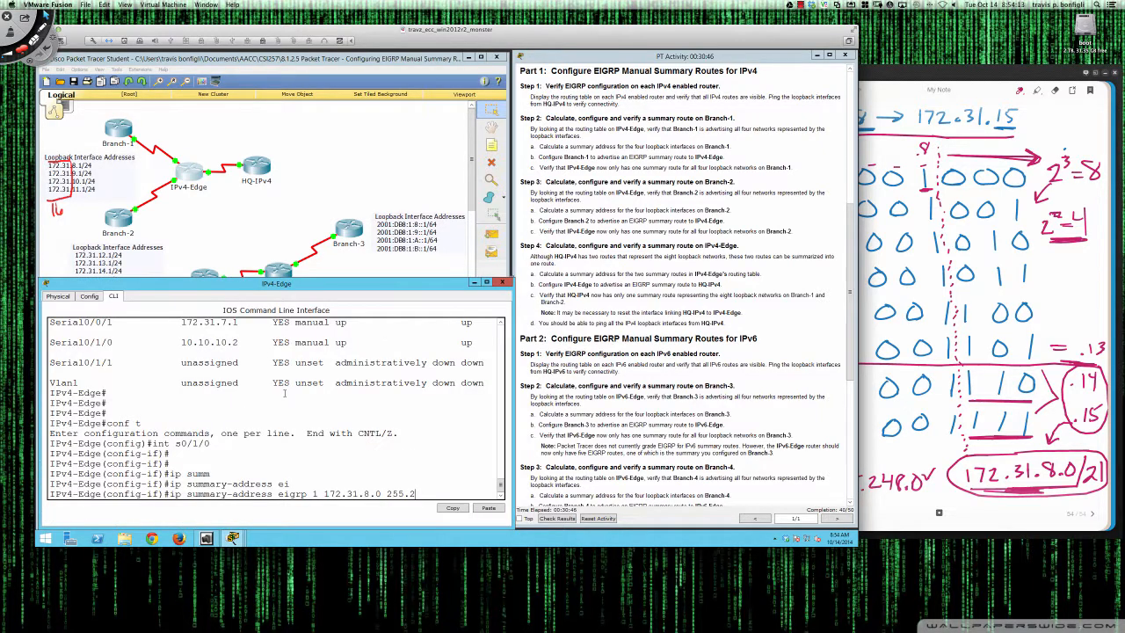
pyautogui.write('.248.0')
# Step: Switch to Deskscribble, draw an arrow from IPv4-Edge to HQ-IPv4, underline HQ-IPv4, write 172.31.8.0/21 above, and return to the router's command line
pyautogui.press('super+Tab')
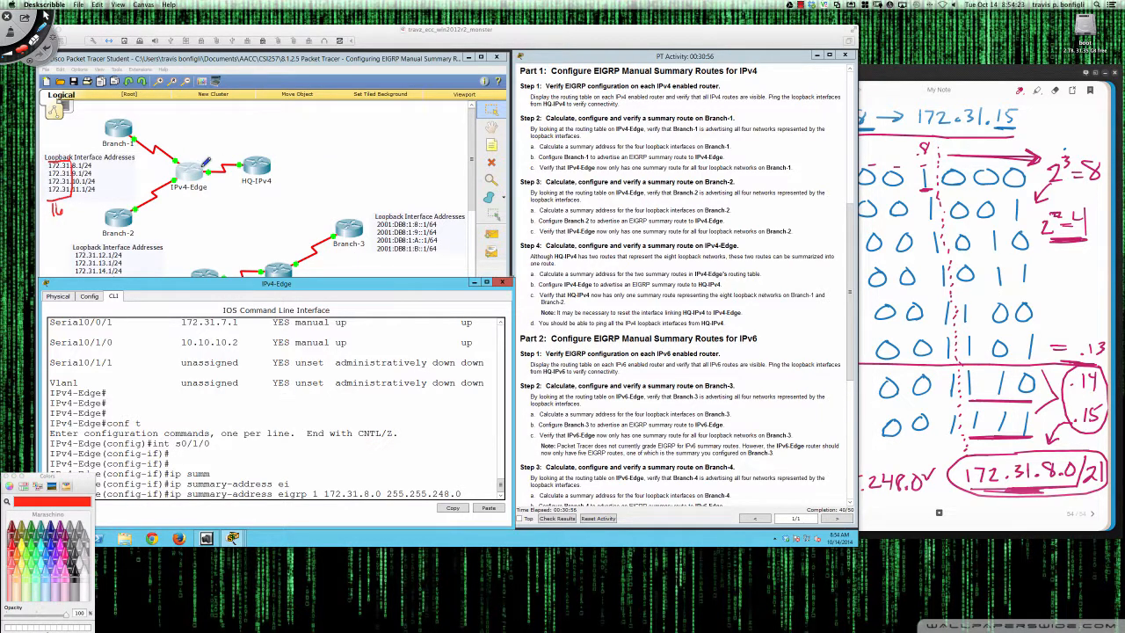
pyautogui.moveTo(203, 164)
pyautogui.mouseDown()
pyautogui.moveTo(239, 155)
pyautogui.moveTo(262, 186)
pyautogui.moveTo(251, 187)
pyautogui.moveTo(270, 184)
pyautogui.mouseUp()
pyautogui.moveTo(208, 125)
pyautogui.mouseDown()
pyautogui.moveTo(211, 137)
pyautogui.moveTo(238, 134)
pyautogui.moveTo(349, 106)
pyautogui.moveTo(359, 127)
pyautogui.mouseUp()
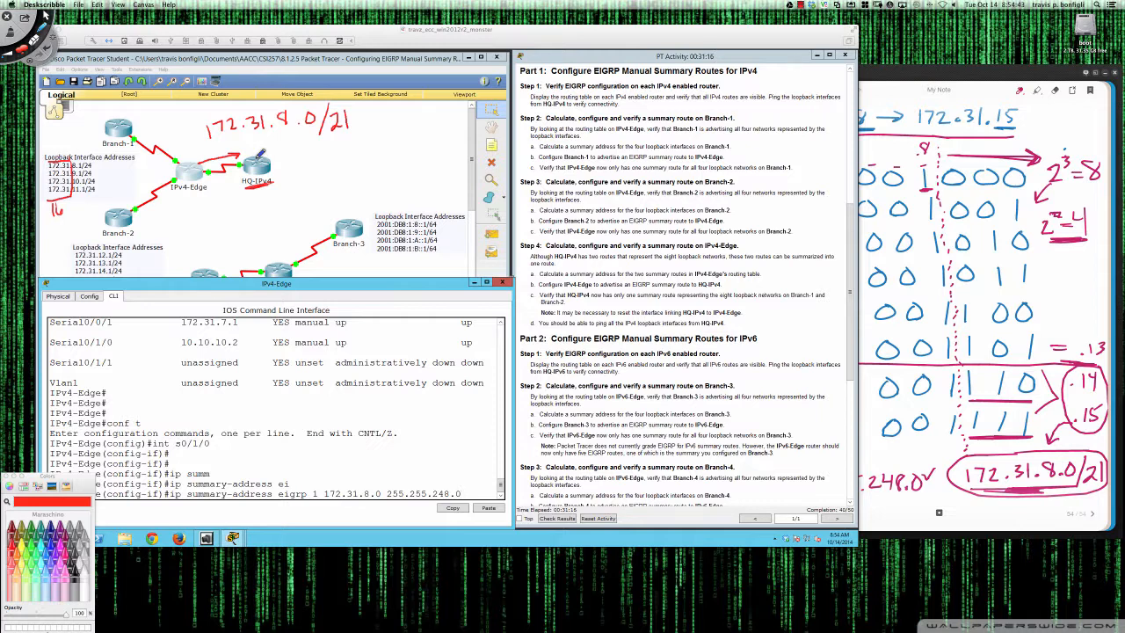
pyautogui.click(45, 16)
pyautogui.click(373, 368)
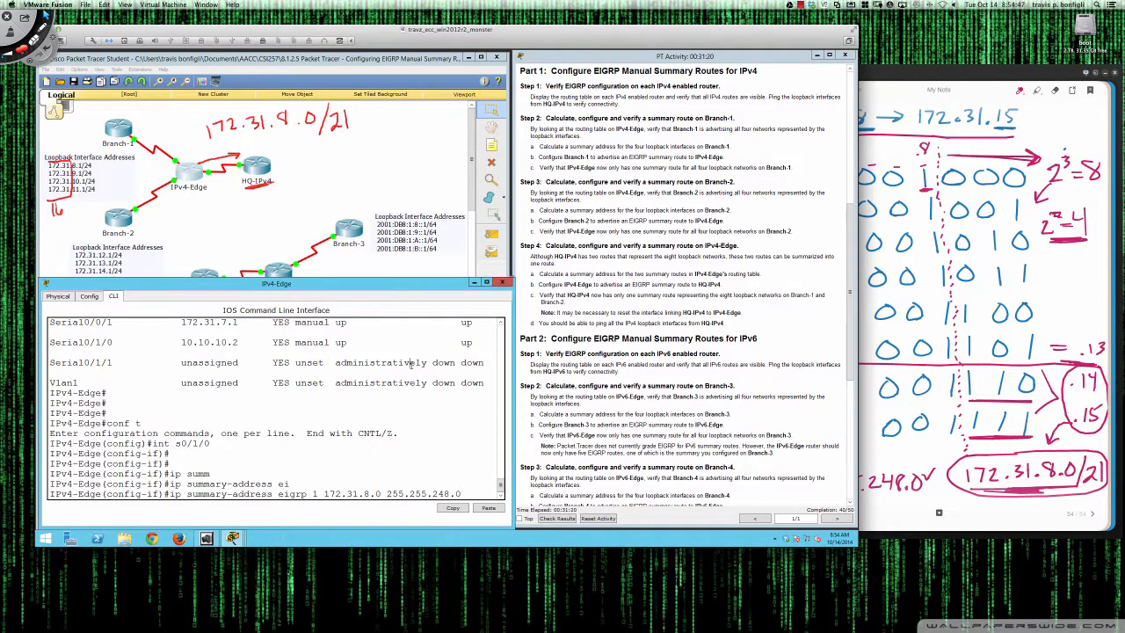
# Step: Apply the pending EIGRP 1 summary address 172.31.8.0 255.255.248.0 on IPv4-Edge's s0/1/0 interface
pyautogui.press('Return')
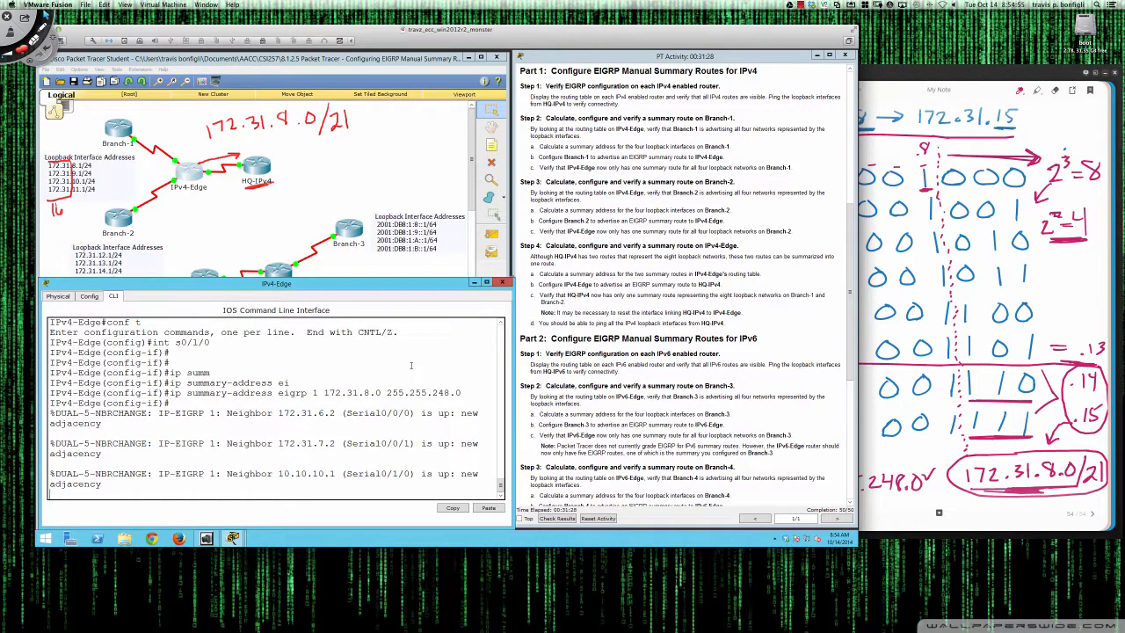
pyautogui.press('Return')
pyautogui.press('Return')
pyautogui.press('Return')
pyautogui.press('Return')
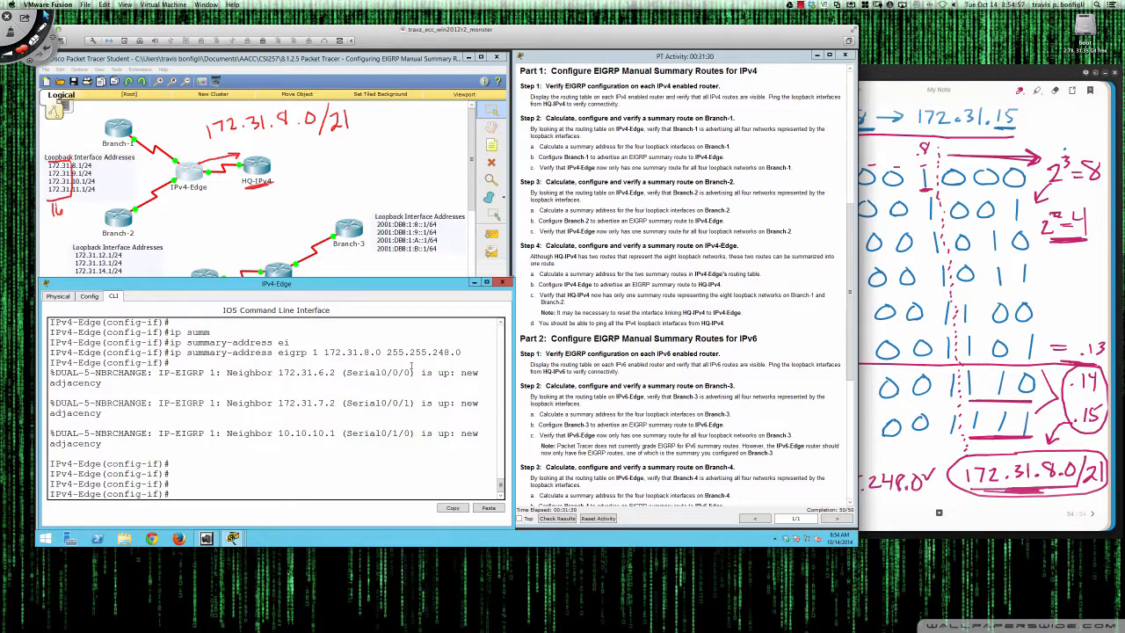
# Step: Display IPv4-Edge's routing table from interface configuration mode and highlight the two /22 EIGRP routes
pyautogui.write('sh ')
pyautogui.write('do sh ip route')
pyautogui.press('Return')
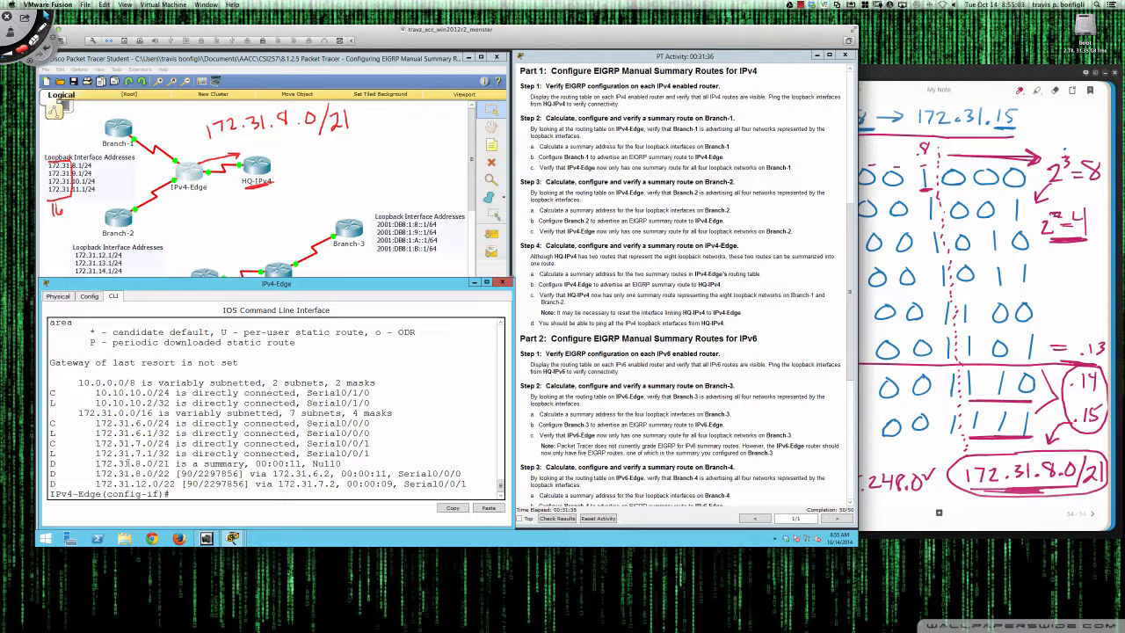
pyautogui.moveTo(61, 473); pyautogui.dragTo(468, 483)
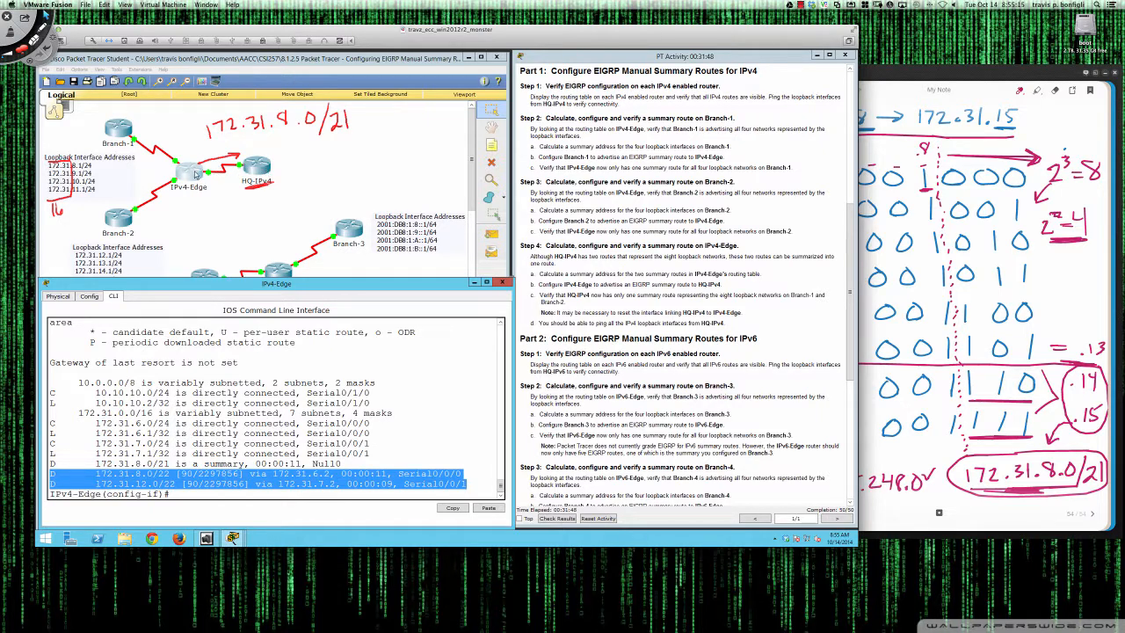
# Step: Open HQ-IPv4's command line, mark the two /22 routes in the earlier output, and bring up a fresh prompt
pyautogui.click(258, 169)
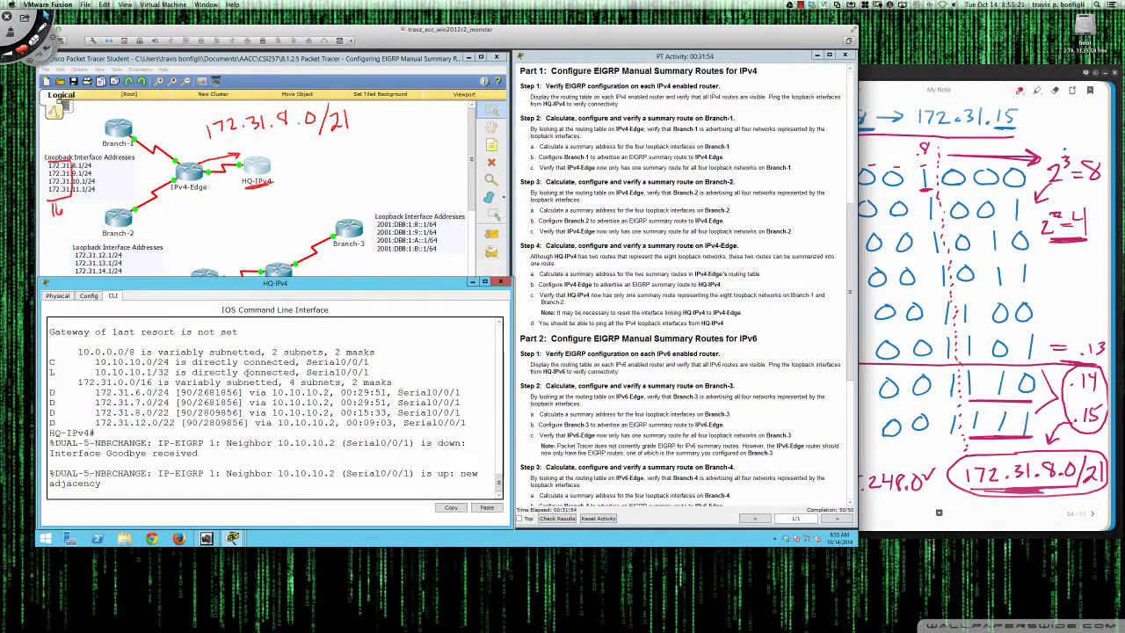
pyautogui.moveTo(53, 411); pyautogui.dragTo(472, 425)
pyautogui.press('Return')
pyautogui.press('Return')
pyautogui.press('Return')
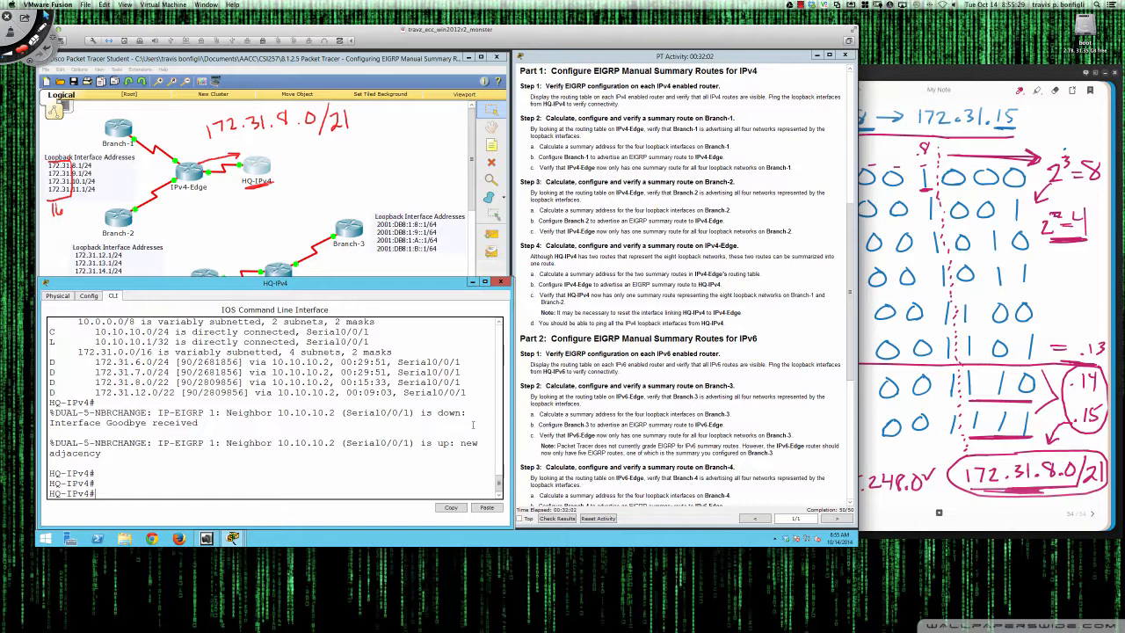
# Step: Display HQ-IPv4's routing table again and highlight the 172.31.8.0/21 EIGRP summary route
pyautogui.write('sh i ')
pyautogui.write(' route')
pyautogui.press('Return')
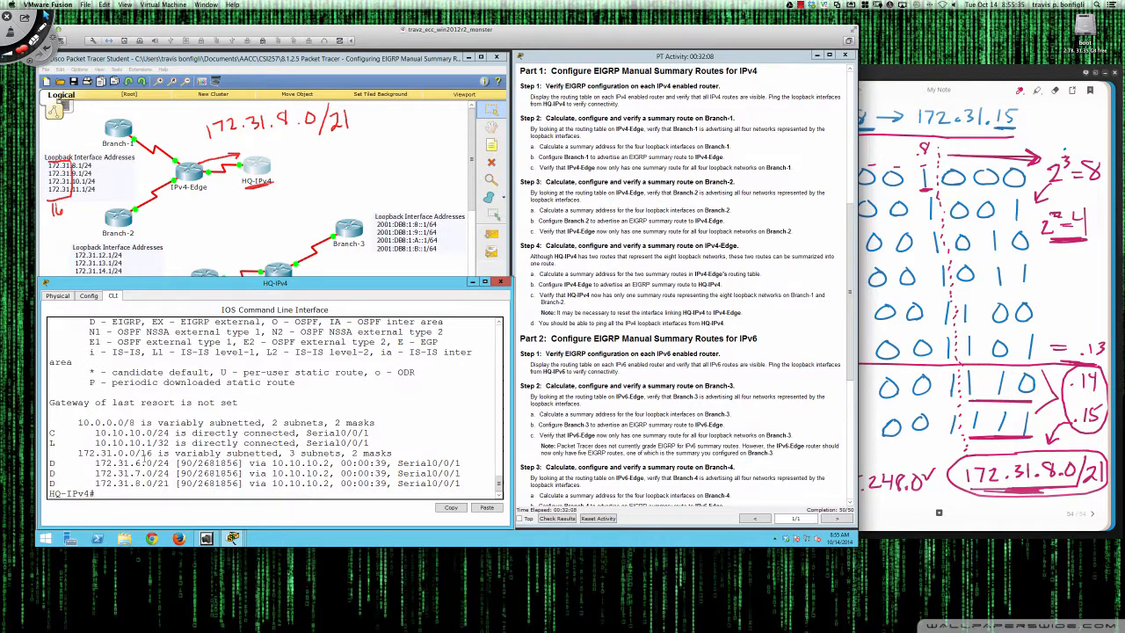
pyautogui.moveTo(50, 483); pyautogui.dragTo(461, 485)
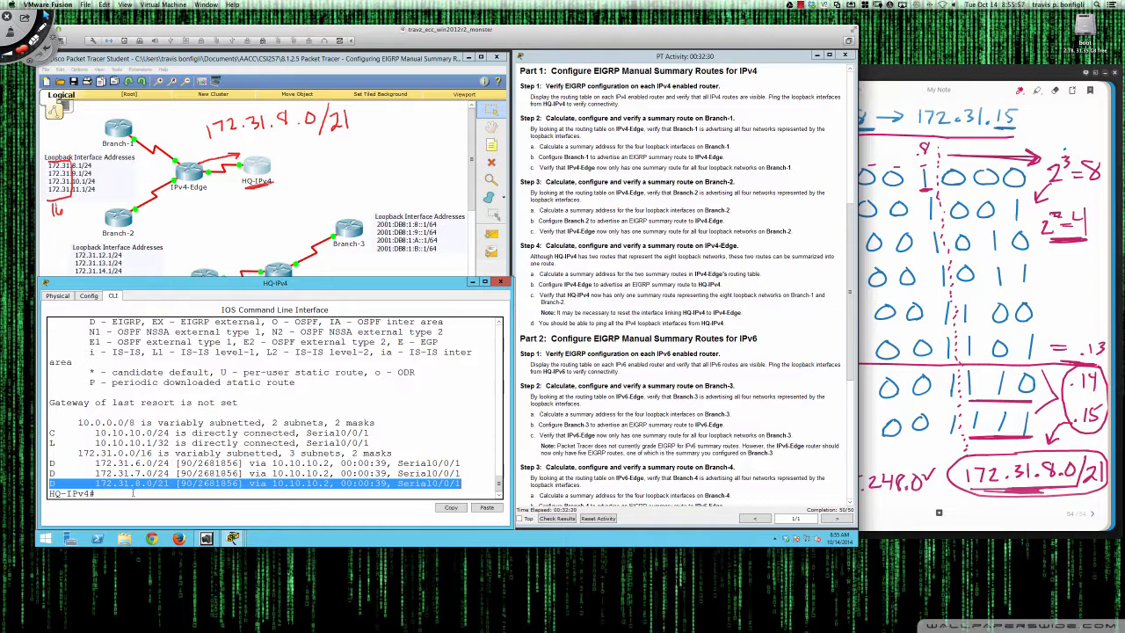
pyautogui.click(133, 493)
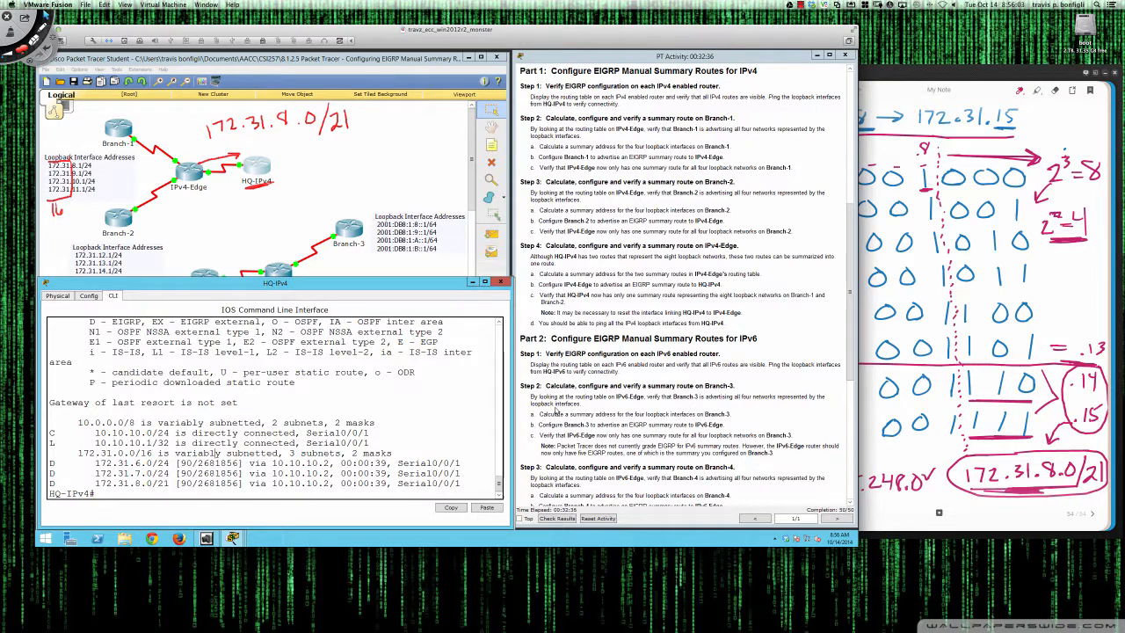
pyautogui.scroll(-1, 556, 410)
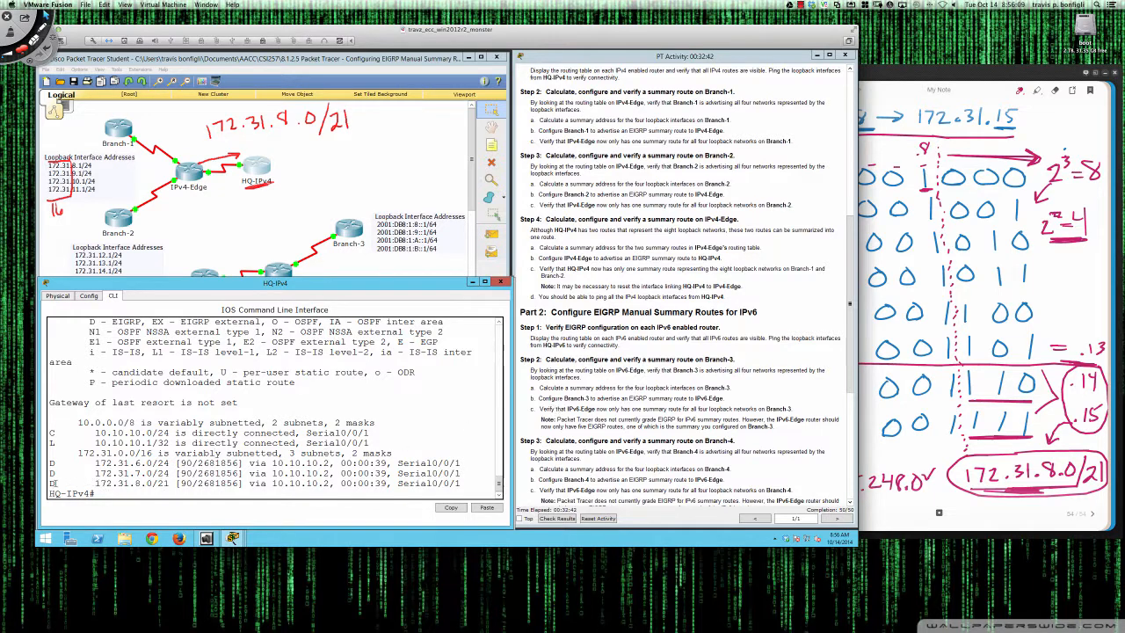
pyautogui.moveTo(50, 482); pyautogui.dragTo(462, 484)
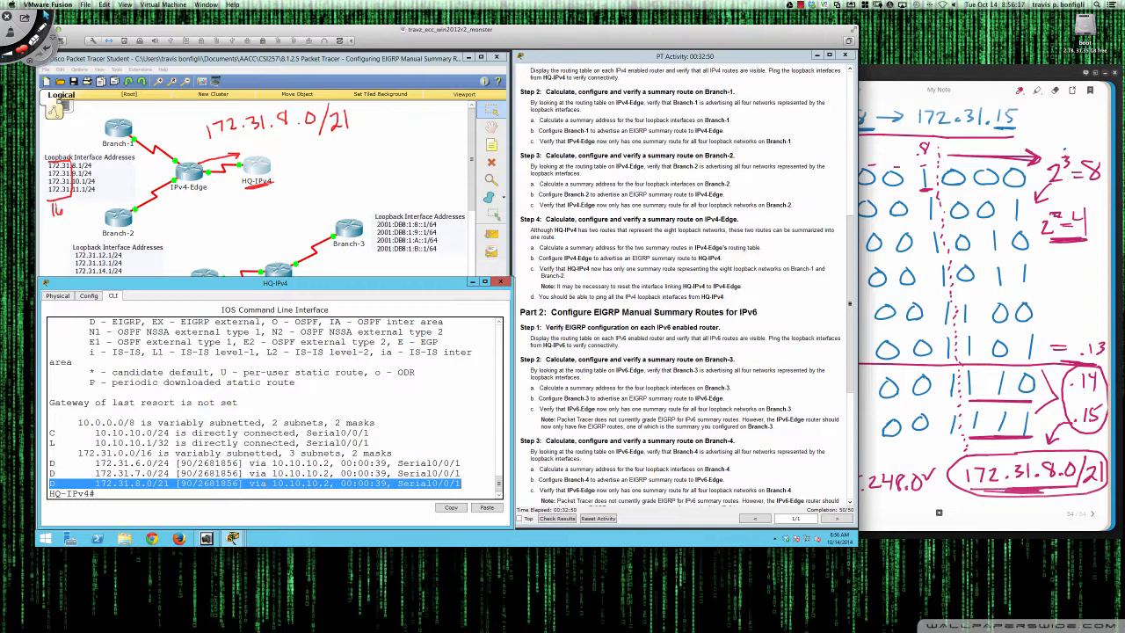
pyautogui.click(467, 482)
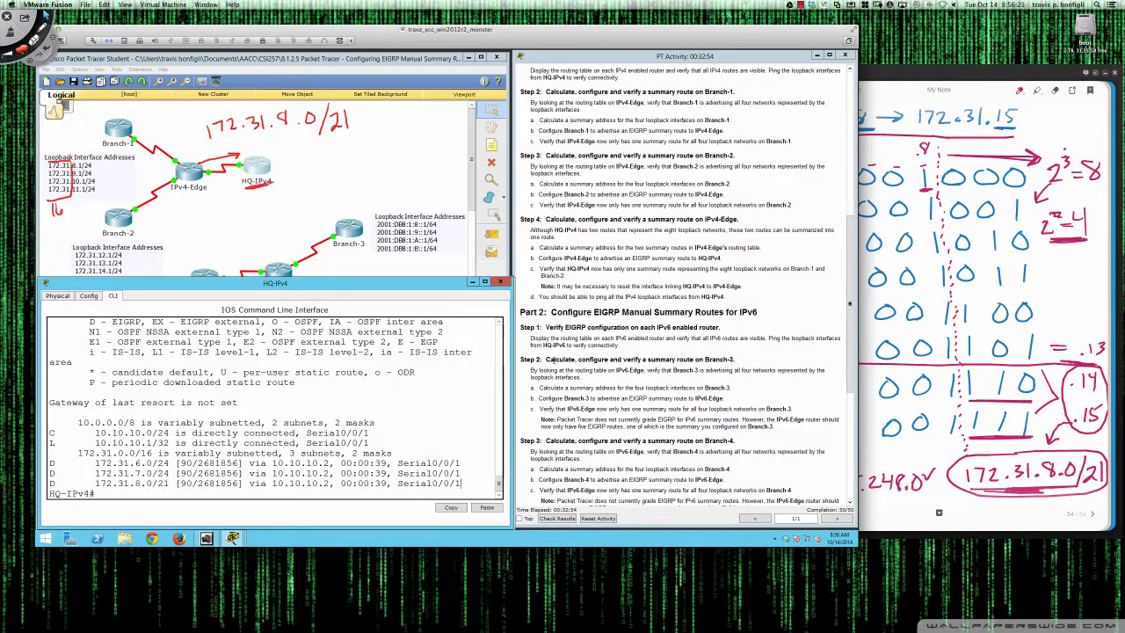
# Step: Look through the Part 2 IPv6 summary route instructions and scoring rubric, and check the activity results
pyautogui.scroll(-1, 559, 359)
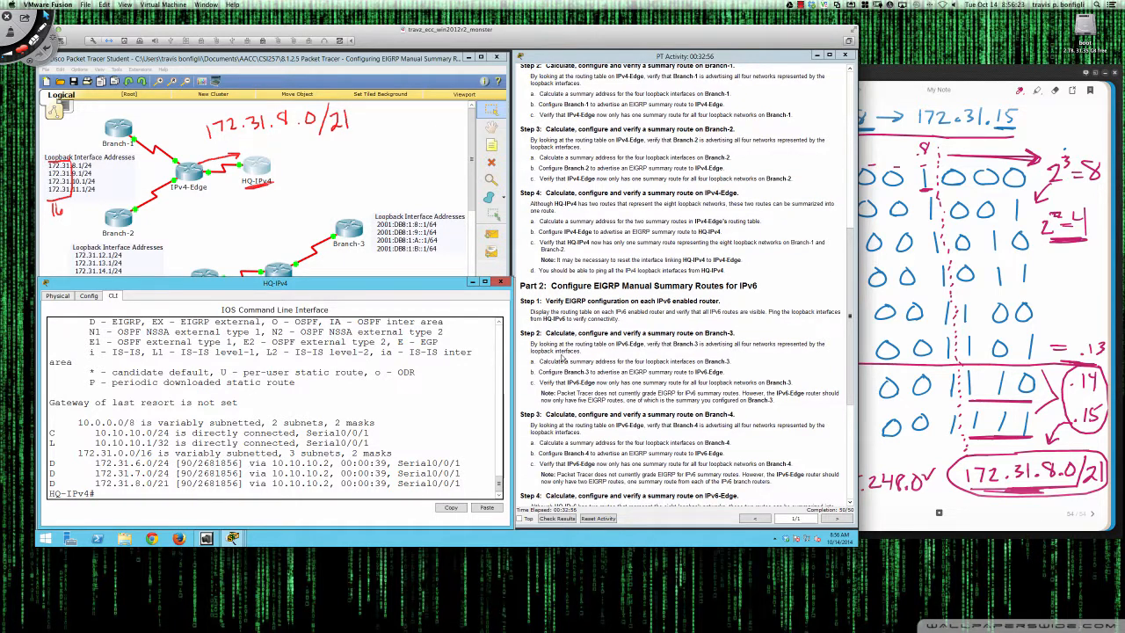
pyautogui.scroll(-6, 559, 359)
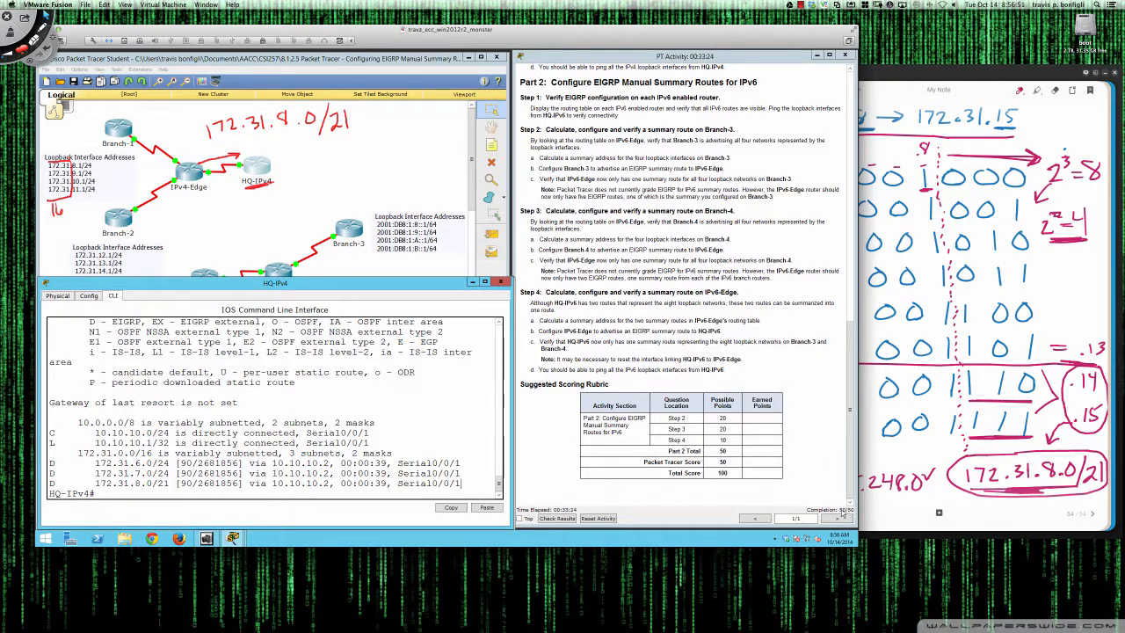
pyautogui.click(562, 519)
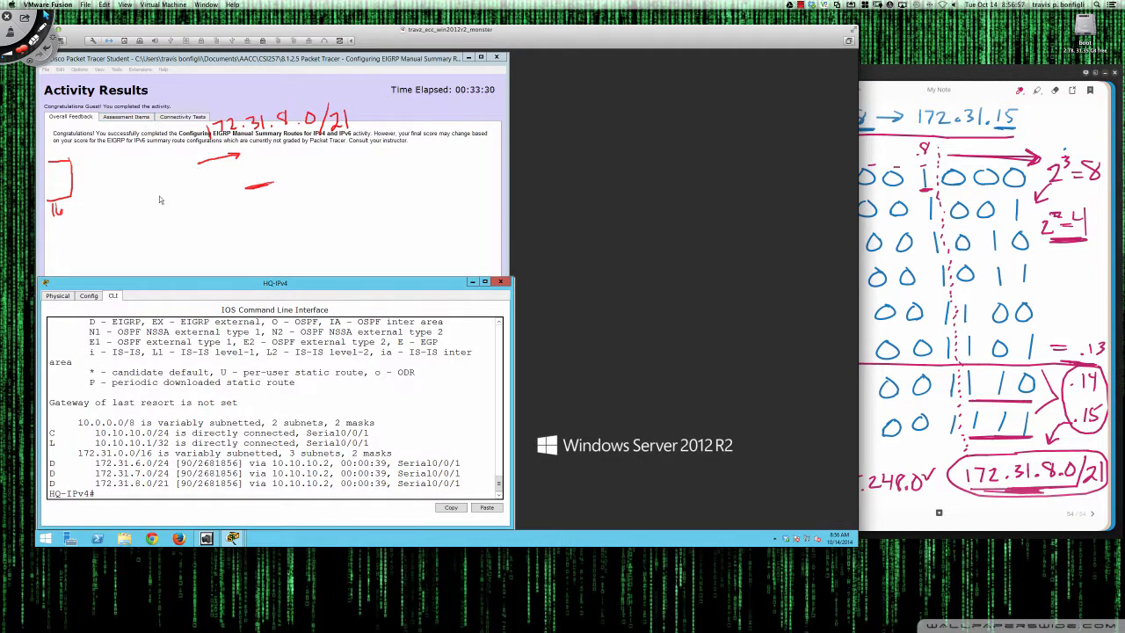
# Step: Switch to Deskscribble, clear all red annotations from the screen, and return to the activity results
pyautogui.press('super+Tab')
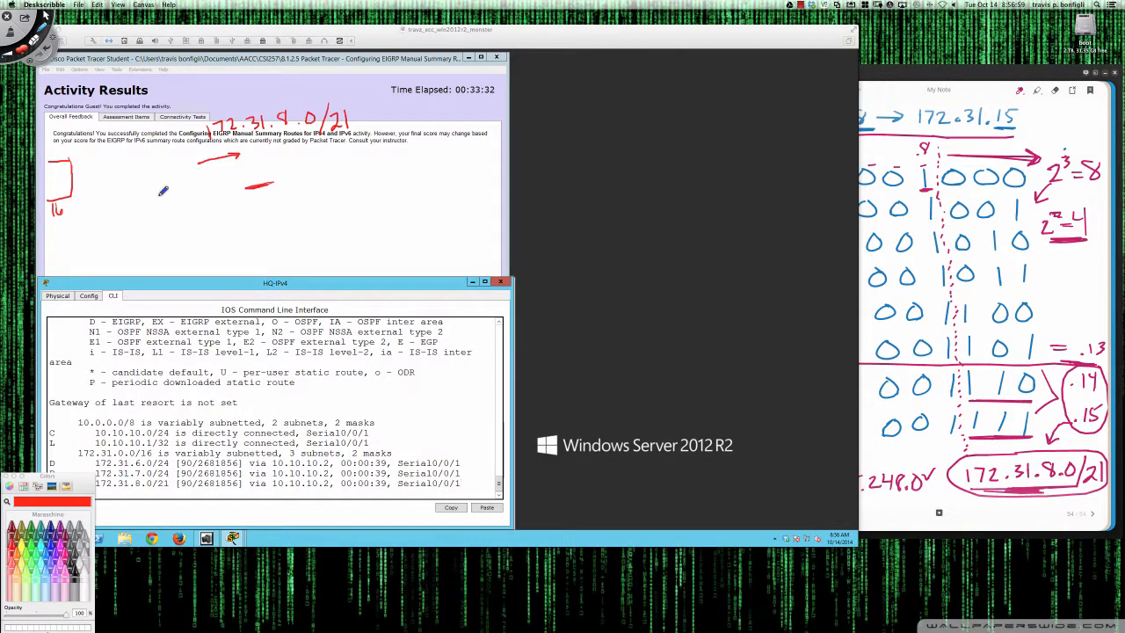
pyautogui.press('super+n')
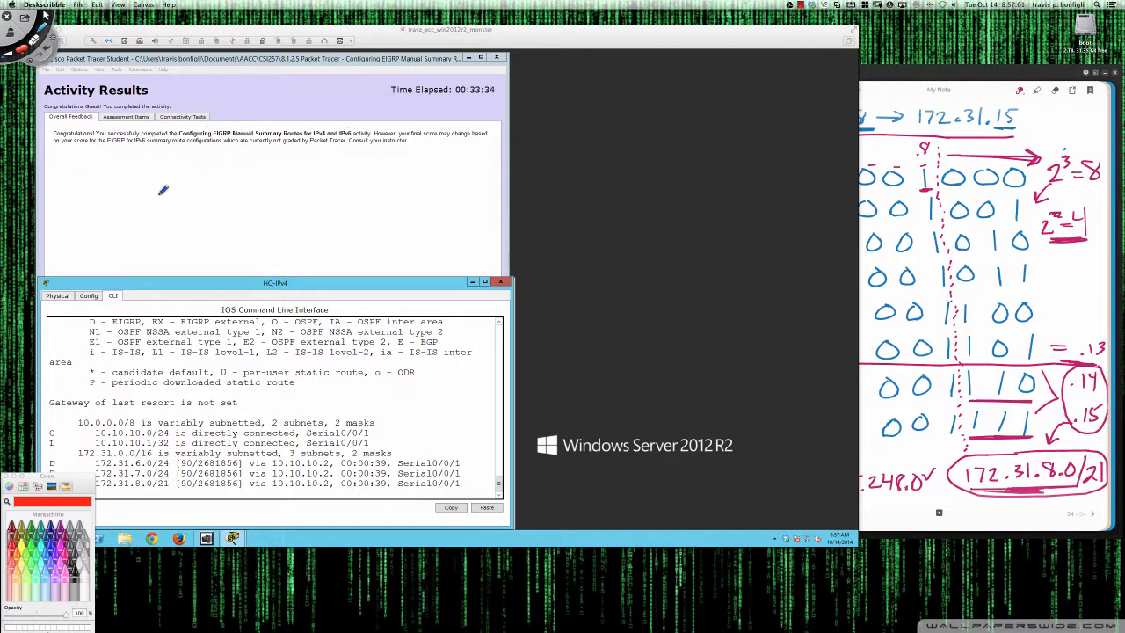
pyautogui.press('Escape')
# Step: Open the assessment items and widen their column to read the full summary addresses for Branch-1, Branch-2 and IPv4-Edge
pyautogui.click(127, 115)
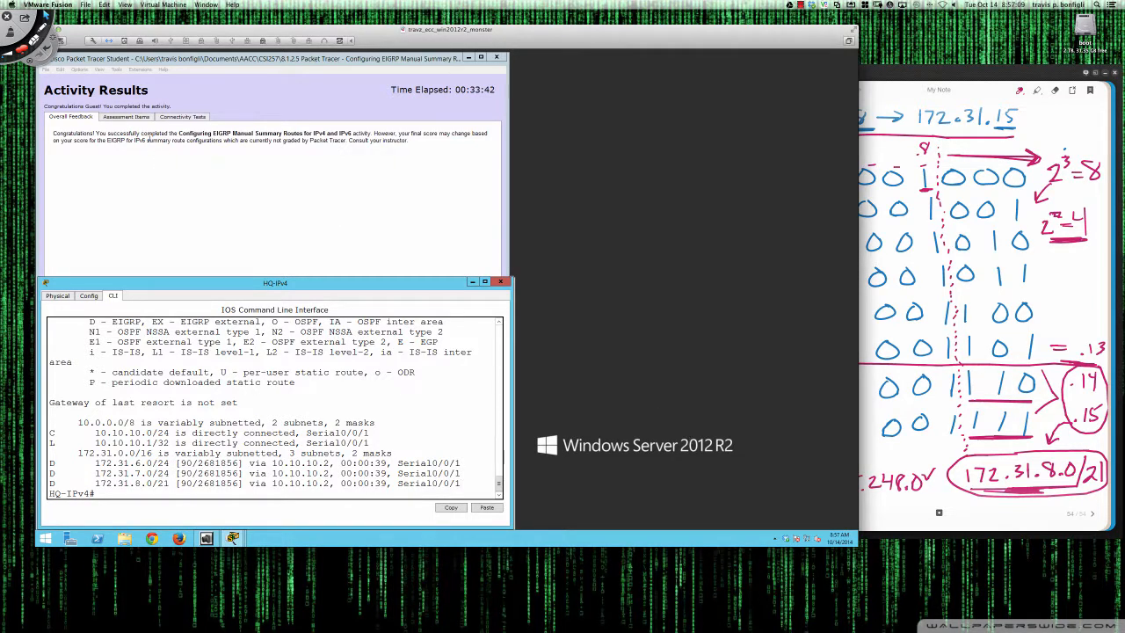
pyautogui.click(126, 117)
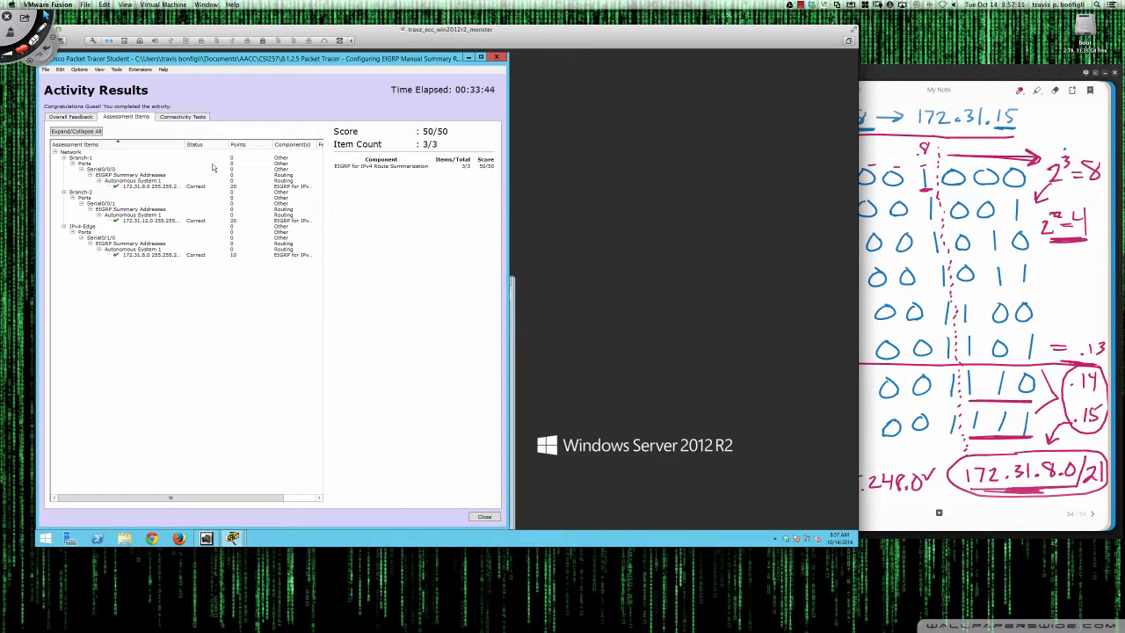
pyautogui.moveTo(185, 143); pyautogui.dragTo(214, 143)
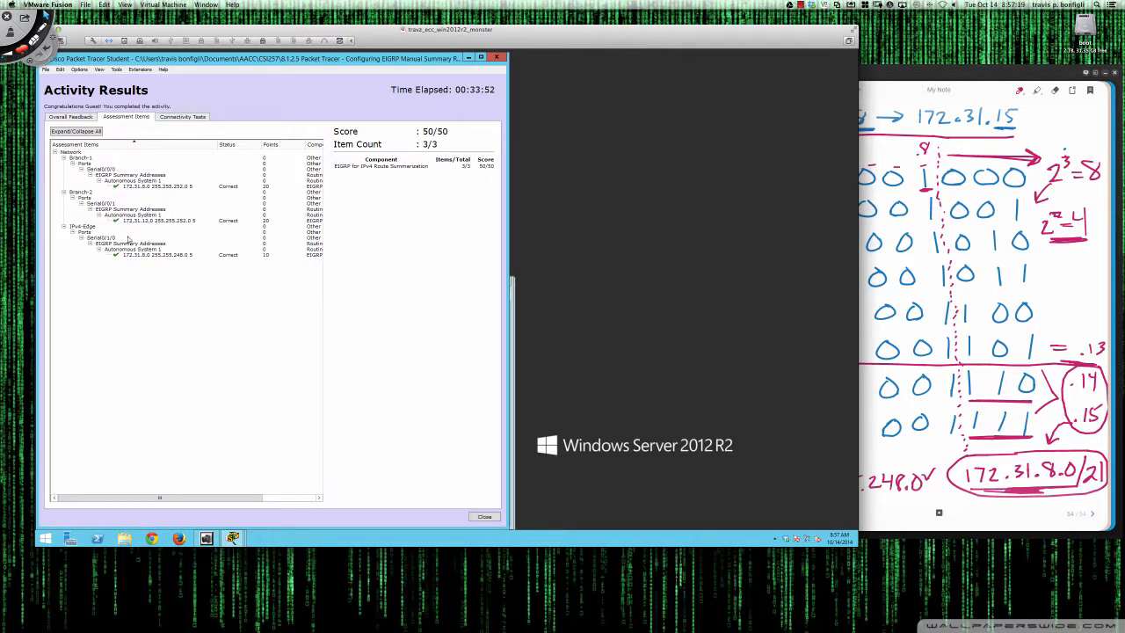
pyautogui.click(74, 132)
pyautogui.click(73, 132)
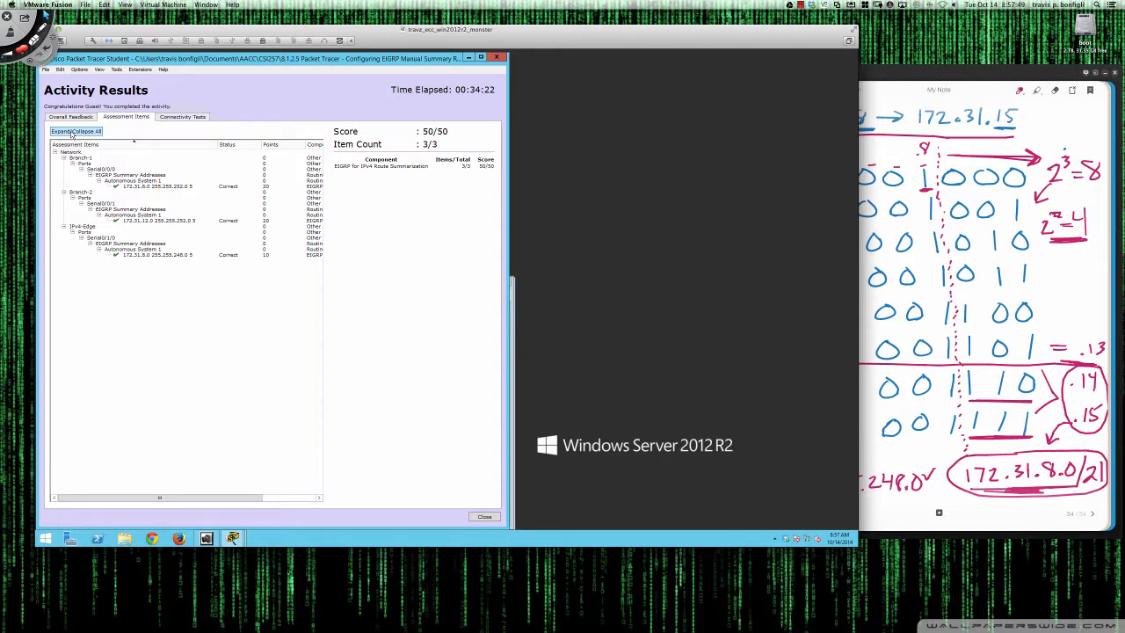
# Step: Close the activity results, place the instructions window beside the topology, and show Part 2 for IPv6
pyautogui.click(486, 517)
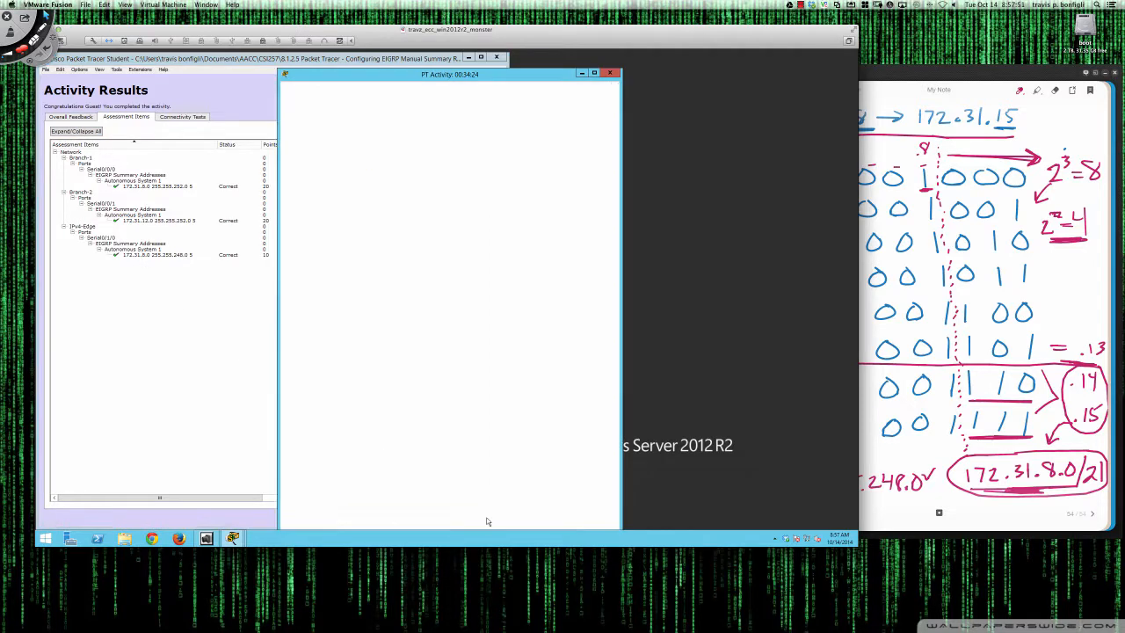
pyautogui.moveTo(407, 76); pyautogui.dragTo(645, 56)
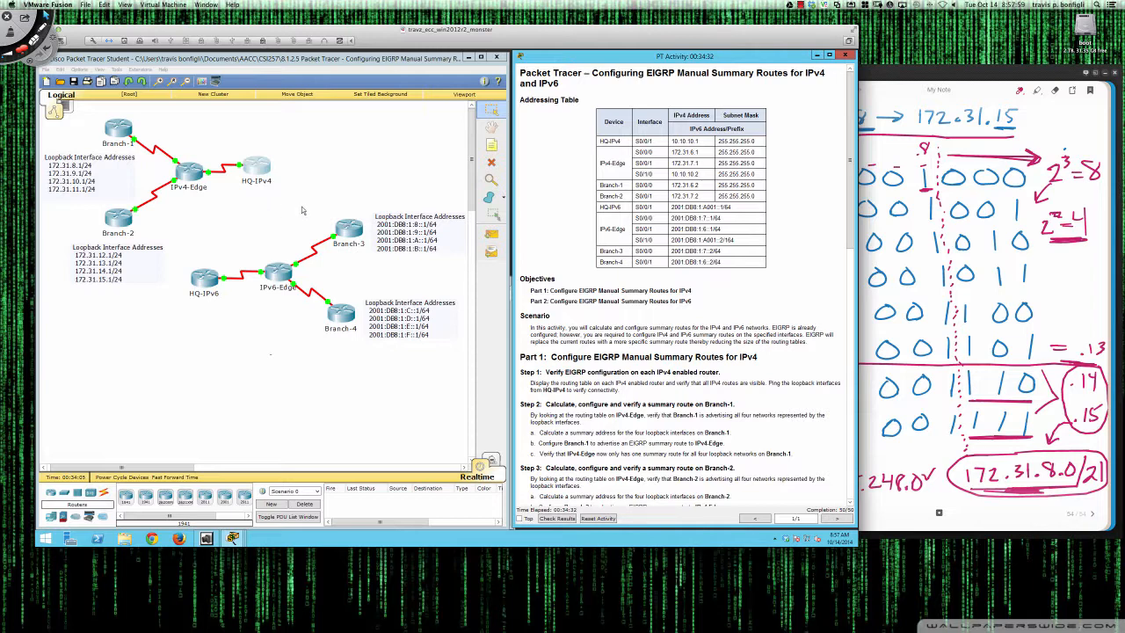
pyautogui.scroll(-15, 566, 301)
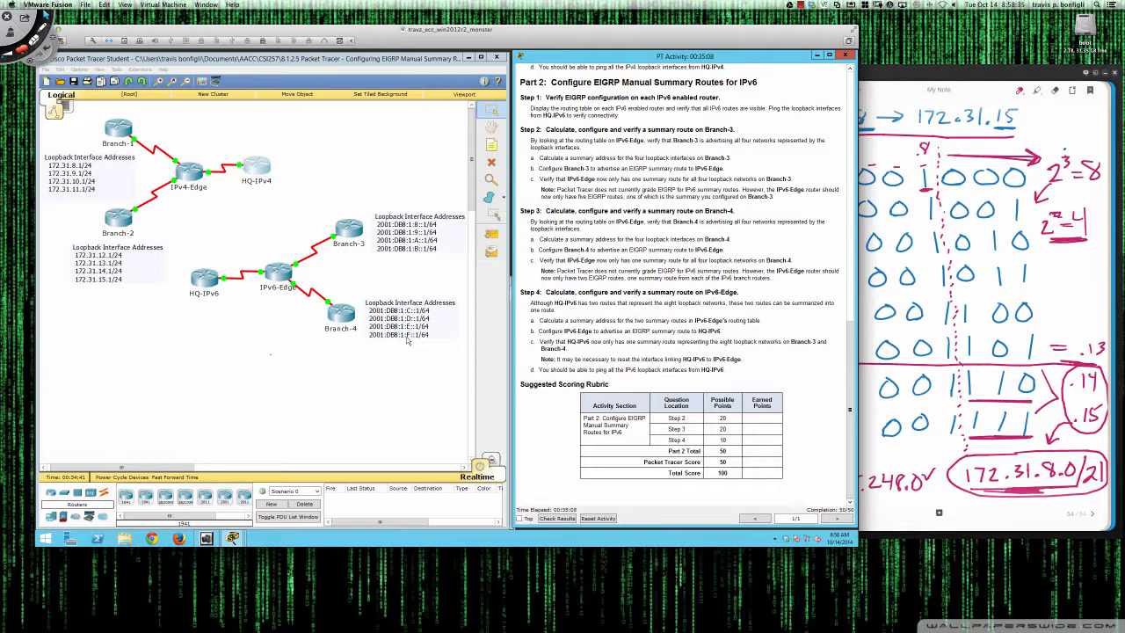
# Step: Switch to the Bamboo note, turn to a blank page, and return to the Packet Tracer topology
pyautogui.click(957, 350)
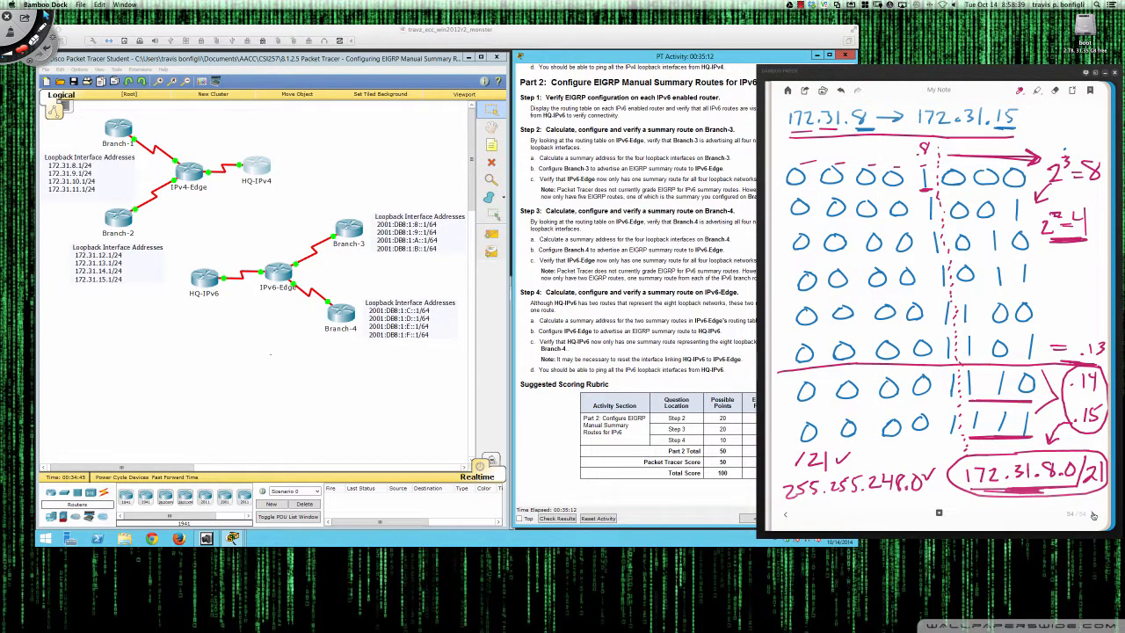
pyautogui.click(1092, 518)
pyautogui.click(302, 280)
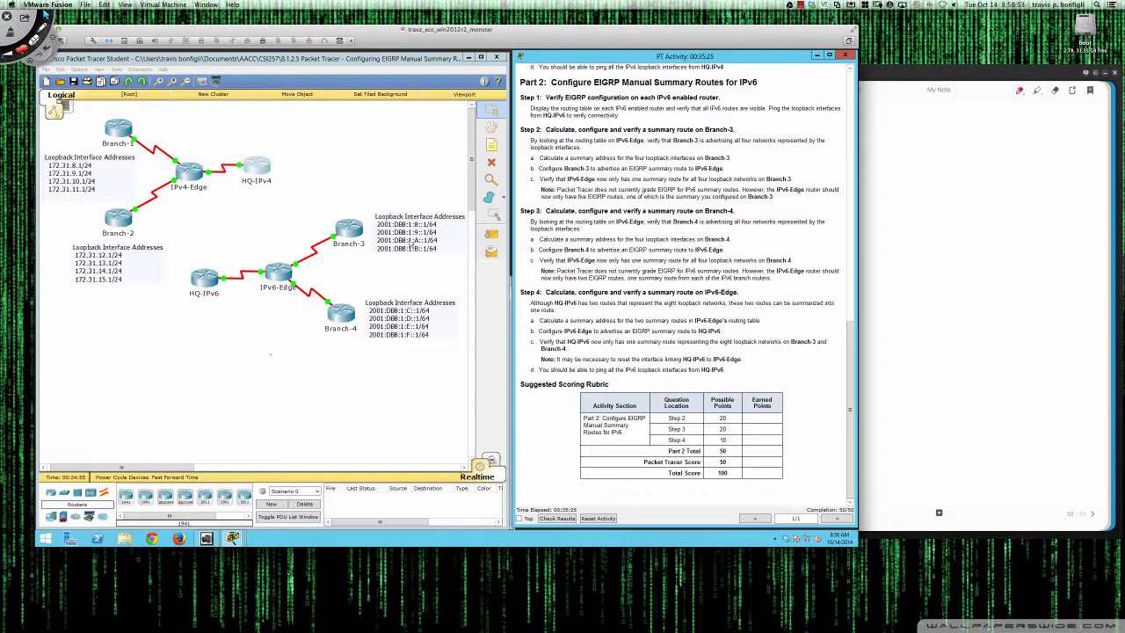
# Step: Handwrite the common IPv6 prefix 2001:DB8:1: at the top of the blank Bamboo note page with an arrow above its end
pyautogui.click(859, 153)
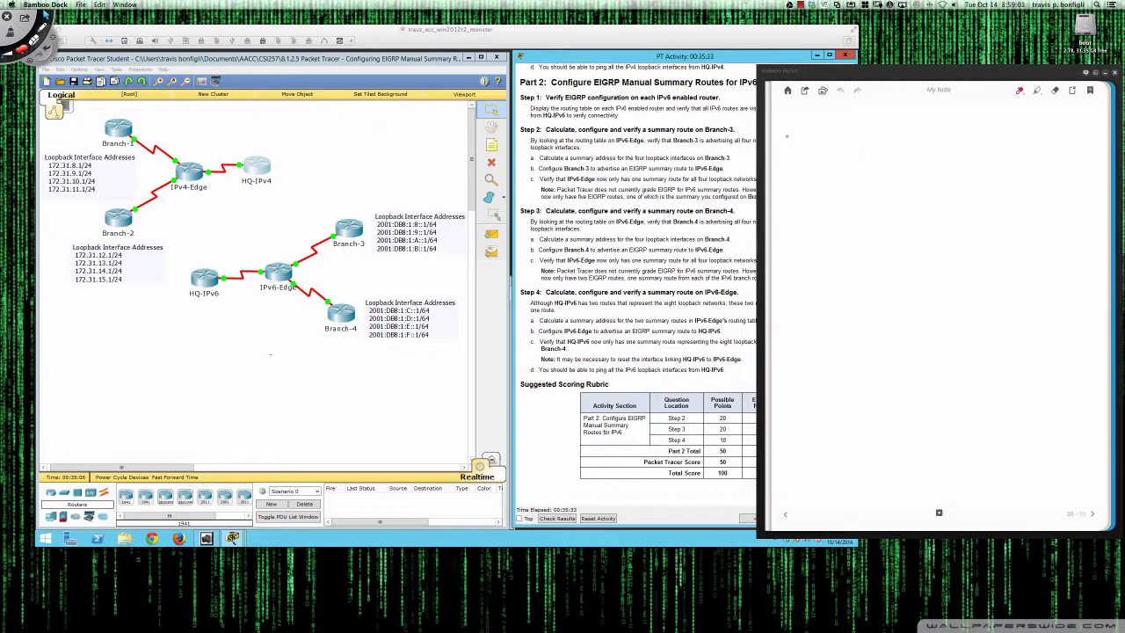
pyautogui.moveTo(780, 118); pyautogui.dragTo(832, 127)
pyautogui.moveTo(844, 113)
pyautogui.mouseDown()
pyautogui.moveTo(841, 123)
pyautogui.moveTo(882, 128)
pyautogui.mouseUp()
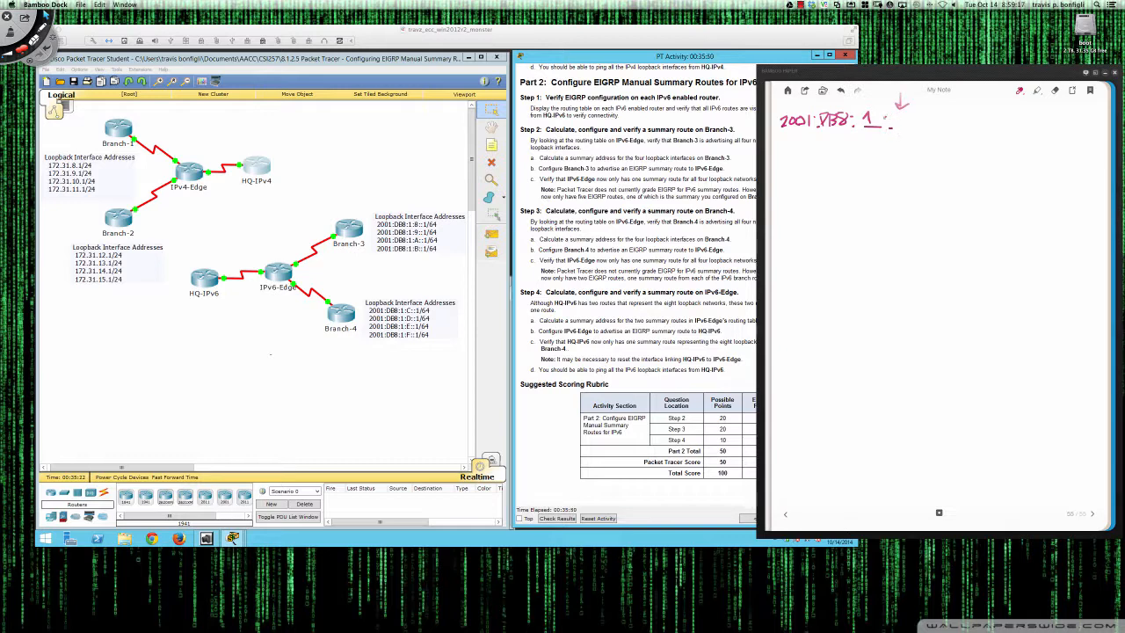
pyautogui.click(889, 129)
# Step: Draw a V-shaped bracket beneath the 2001:DB8:1 prefix and label it 48 bits
pyautogui.moveTo(789, 133)
pyautogui.mouseDown()
pyautogui.moveTo(837, 159)
pyautogui.moveTo(861, 142)
pyautogui.moveTo(839, 158)
pyautogui.mouseUp()
pyautogui.moveTo(828, 164); pyautogui.dragTo(831, 180)
pyautogui.moveTo(844, 165); pyautogui.dragTo(845, 165)
pyautogui.moveTo(851, 162); pyautogui.dragTo(851, 169)
pyautogui.moveTo(863, 161)
pyautogui.mouseDown()
pyautogui.moveTo(862, 179)
pyautogui.moveTo(867, 169)
pyautogui.mouseUp()
pyautogui.moveTo(872, 170); pyautogui.dragTo(867, 179)
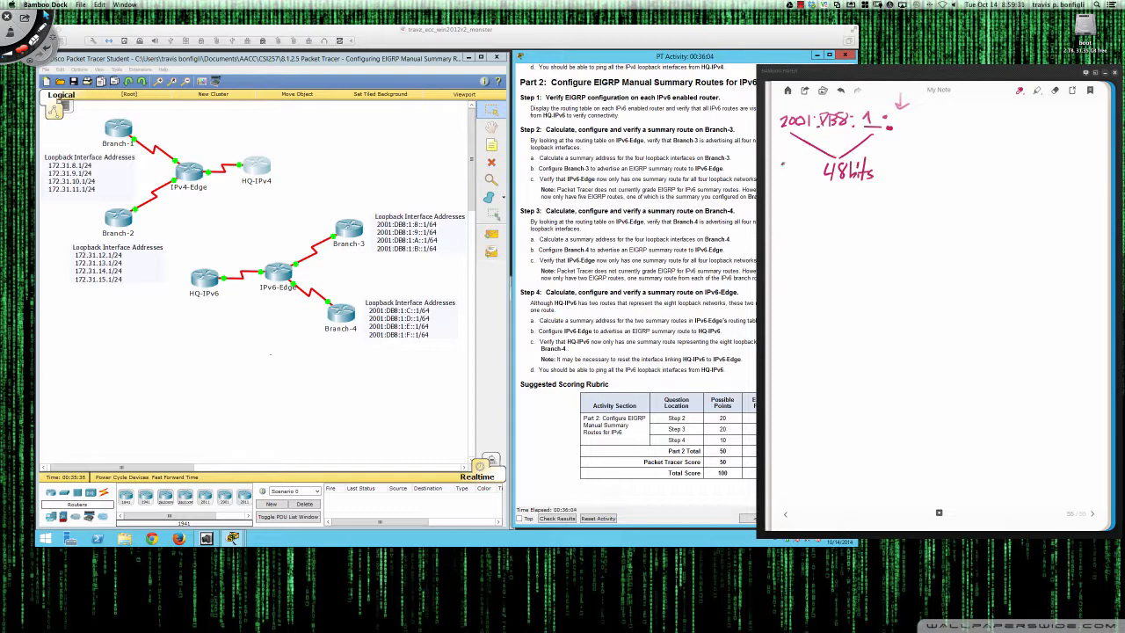
# Step: Draw a line down from the 2001 block and label it 16 bits
pyautogui.moveTo(782, 163); pyautogui.dragTo(795, 133)
pyautogui.moveTo(794, 132); pyautogui.dragTo(780, 175)
pyautogui.moveTo(786, 162); pyautogui.dragTo(791, 177)
pyautogui.moveTo(794, 170); pyautogui.dragTo(798, 177)
pyautogui.moveTo(794, 167); pyautogui.dragTo(803, 177)
pyautogui.click(1038, 92)
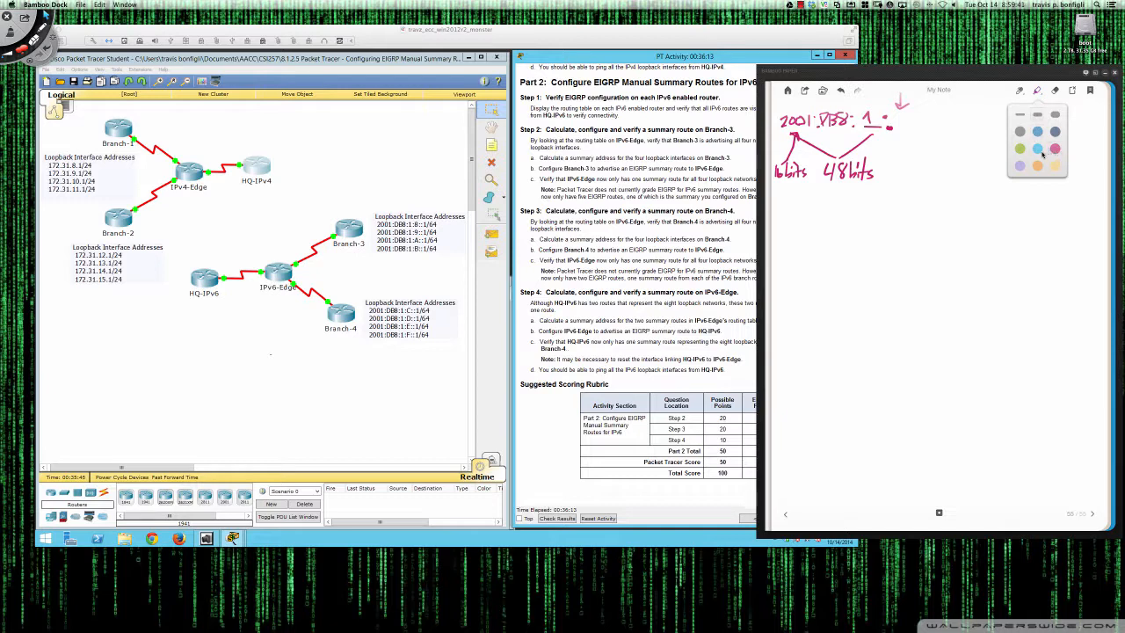
pyautogui.click(794, 193)
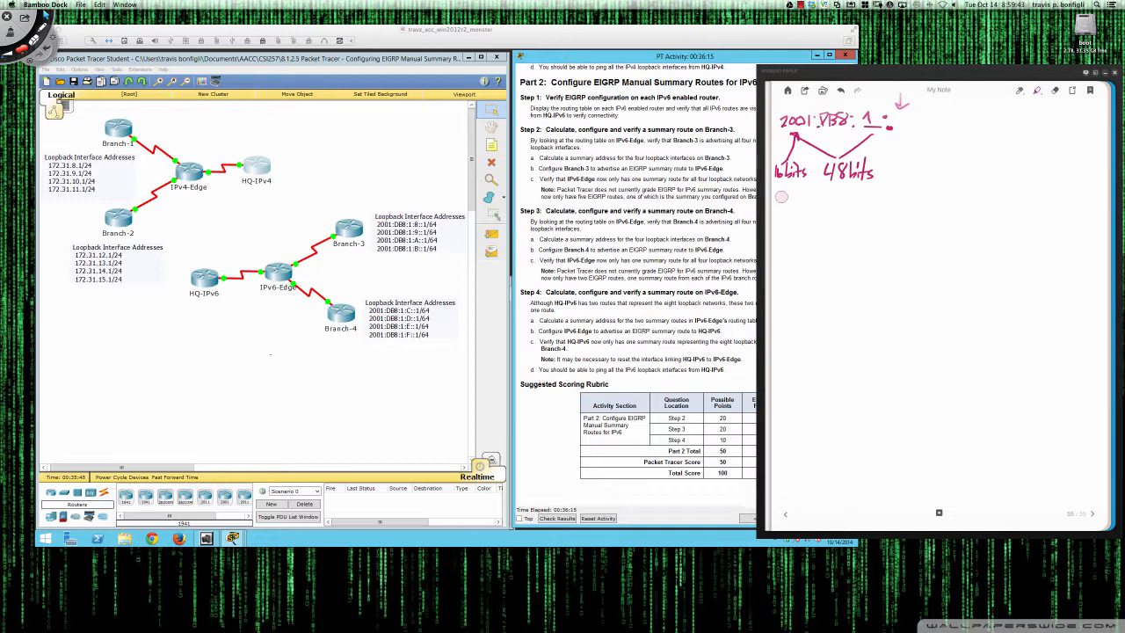
pyautogui.click(1041, 97)
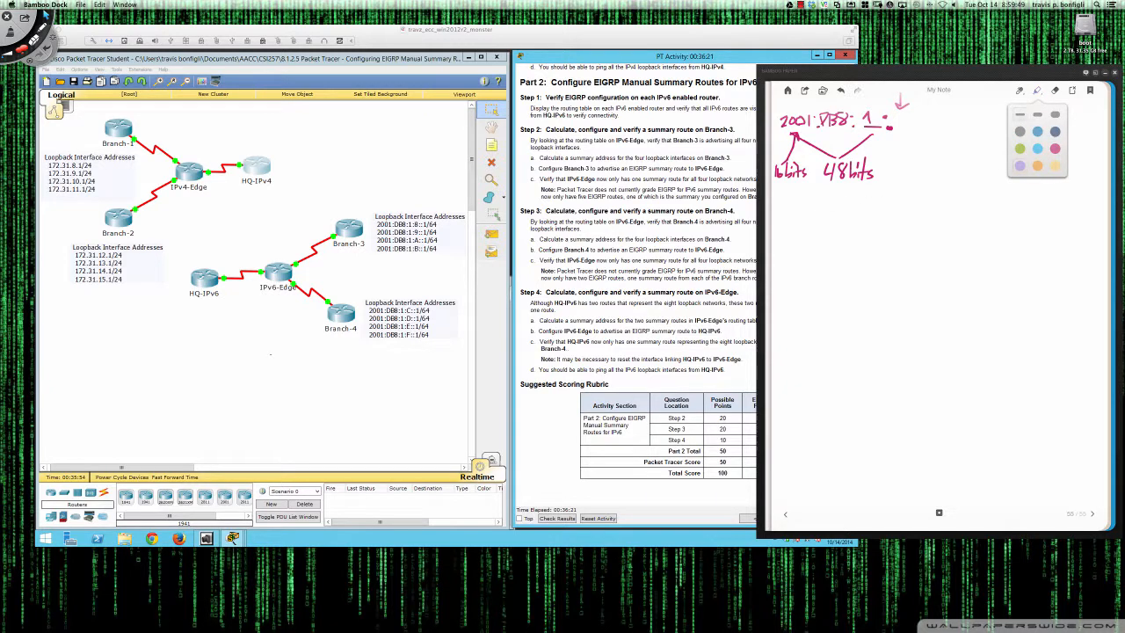
pyautogui.click(779, 206)
pyautogui.moveTo(780, 203); pyautogui.dragTo(792, 209)
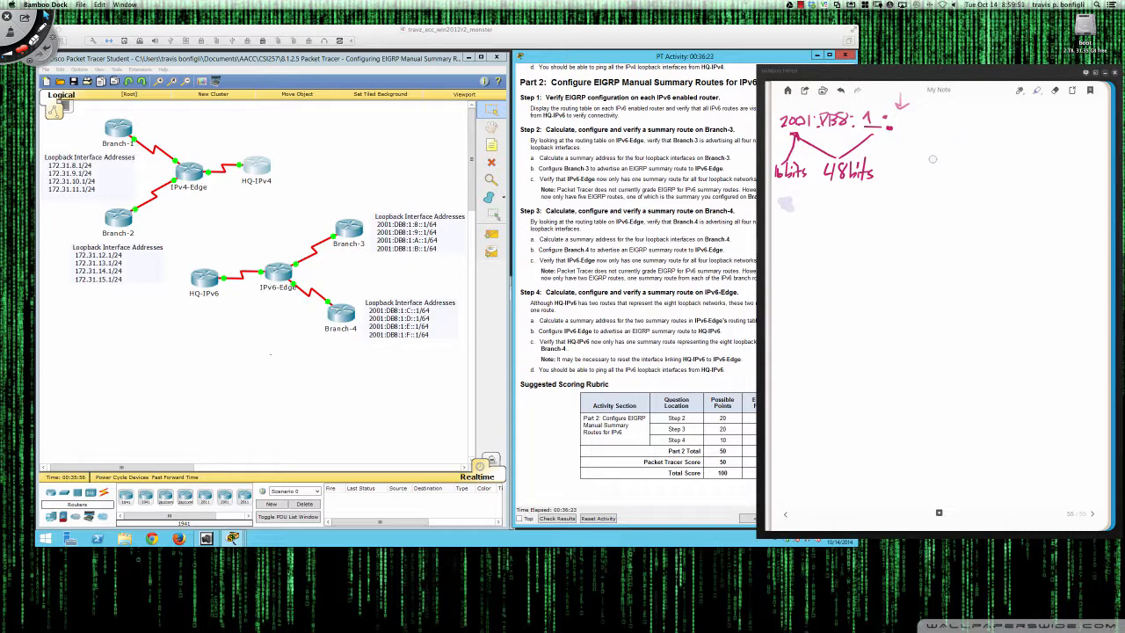
# Step: In dark blue, underline the prefix blocks and bit labels, and list 0008, 0009, 000A and 000B after the 2001:DB8:1: prefix
pyautogui.click(1019, 92)
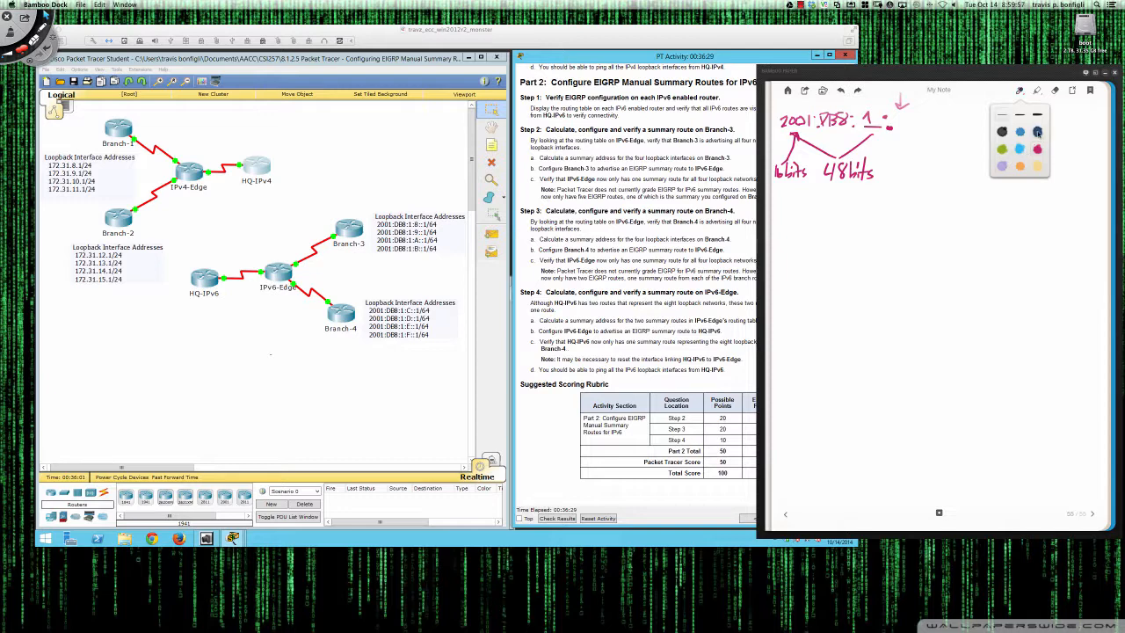
pyautogui.click(1037, 147)
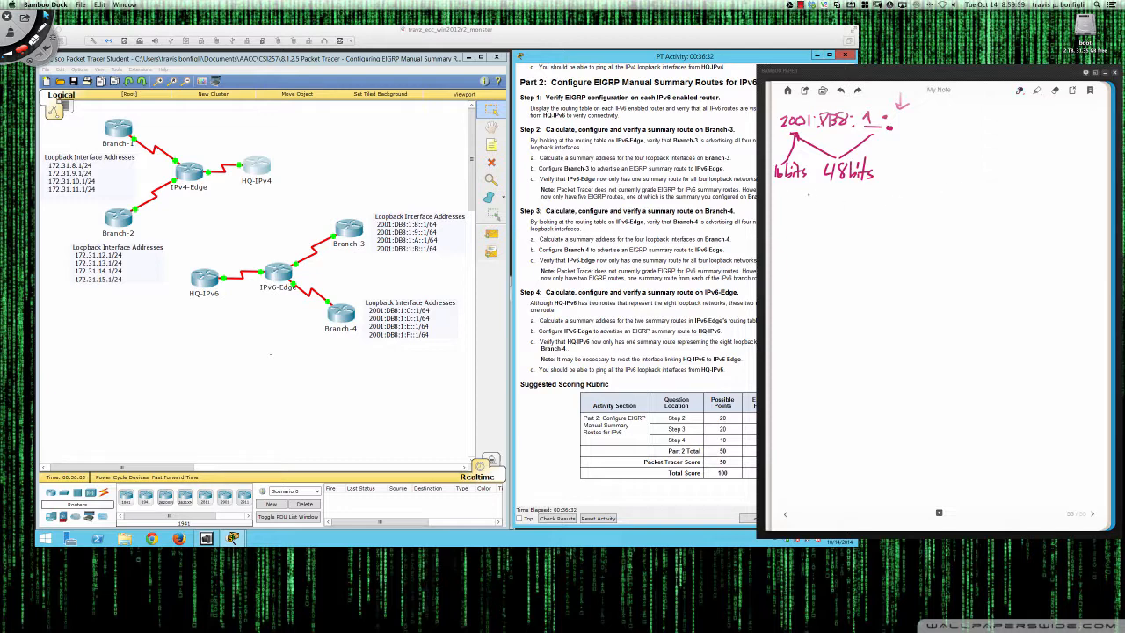
pyautogui.moveTo(775, 185); pyautogui.dragTo(806, 185)
pyautogui.moveTo(817, 133); pyautogui.dragTo(887, 136)
pyautogui.moveTo(828, 184)
pyautogui.mouseDown()
pyautogui.moveTo(875, 183)
pyautogui.moveTo(830, 185)
pyautogui.mouseUp()
pyautogui.moveTo(903, 116)
pyautogui.mouseDown()
pyautogui.moveTo(898, 124)
pyautogui.moveTo(937, 117)
pyautogui.moveTo(939, 128)
pyautogui.moveTo(946, 114)
pyautogui.moveTo(900, 145)
pyautogui.moveTo(946, 136)
pyautogui.moveTo(899, 168)
pyautogui.mouseUp()
pyautogui.moveTo(915, 158)
pyautogui.mouseDown()
pyautogui.moveTo(911, 167)
pyautogui.moveTo(951, 170)
pyautogui.mouseUp()
pyautogui.moveTo(940, 166)
pyautogui.mouseDown()
pyautogui.moveTo(904, 181)
pyautogui.moveTo(942, 189)
pyautogui.mouseUp()
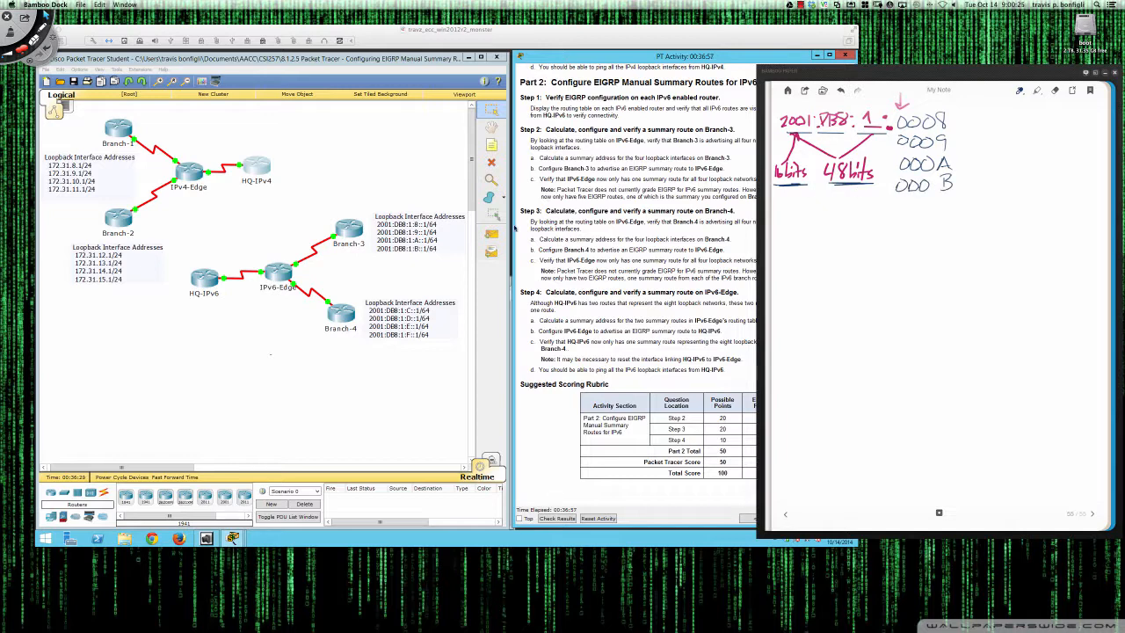
# Step: Circle Branch-3's loopback addresses in red on the topology and mark their differing fourth block
pyautogui.hotkey('ctrl', 'Tab')
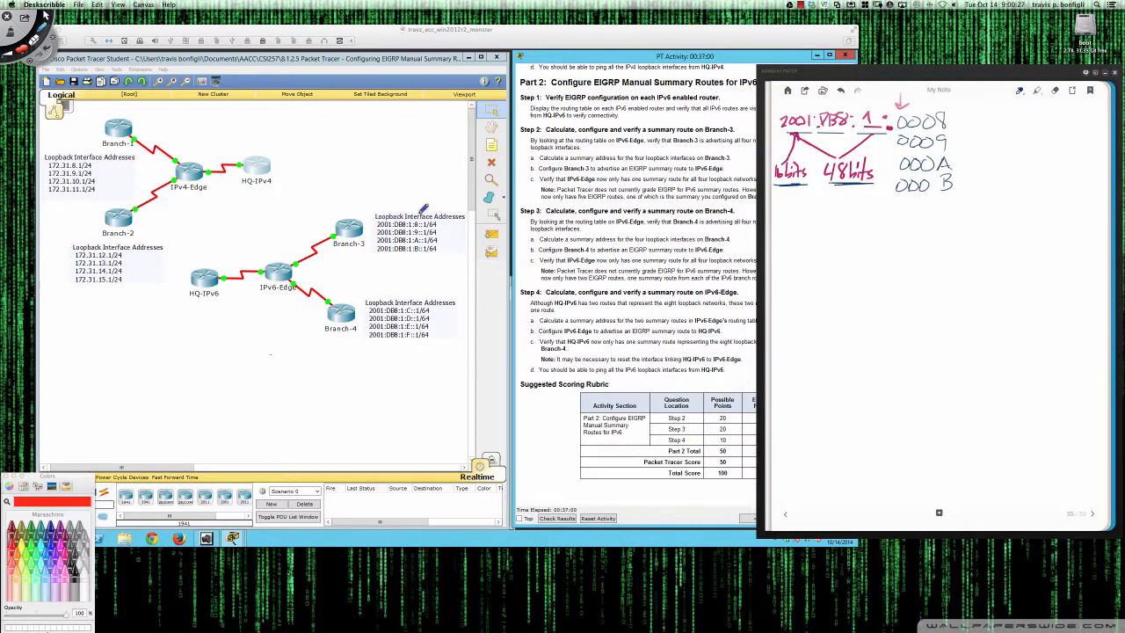
pyautogui.moveTo(424, 209)
pyautogui.mouseDown()
pyautogui.moveTo(378, 221)
pyautogui.moveTo(435, 249)
pyautogui.moveTo(420, 211)
pyautogui.mouseUp()
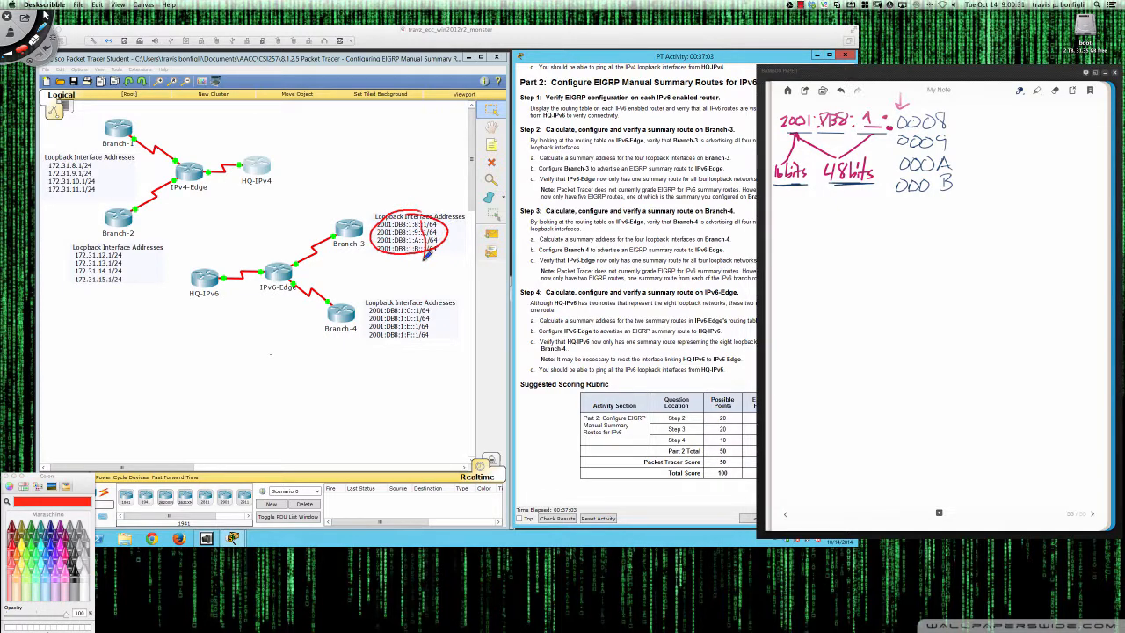
pyautogui.moveTo(424, 257)
pyautogui.mouseDown()
pyautogui.moveTo(426, 211)
pyautogui.moveTo(427, 227)
pyautogui.mouseUp()
# Step: Separate the last hex digit with a dotted line and a rule beneath the list, and write an underlined 0000 with an arrow from the zeros
pyautogui.click(914, 195)
pyautogui.moveTo(866, 200); pyautogui.dragTo(989, 200)
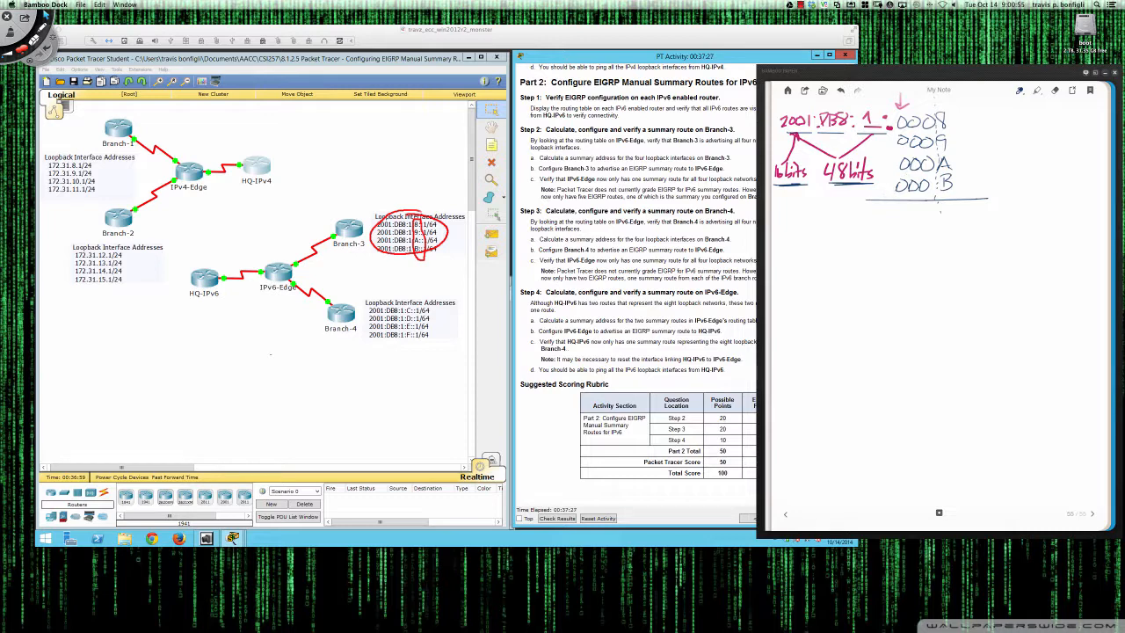
pyautogui.moveTo(896, 191); pyautogui.dragTo(847, 213)
pyautogui.moveTo(836, 220)
pyautogui.mouseDown()
pyautogui.moveTo(868, 222)
pyautogui.moveTo(871, 235)
pyautogui.moveTo(836, 238)
pyautogui.mouseUp()
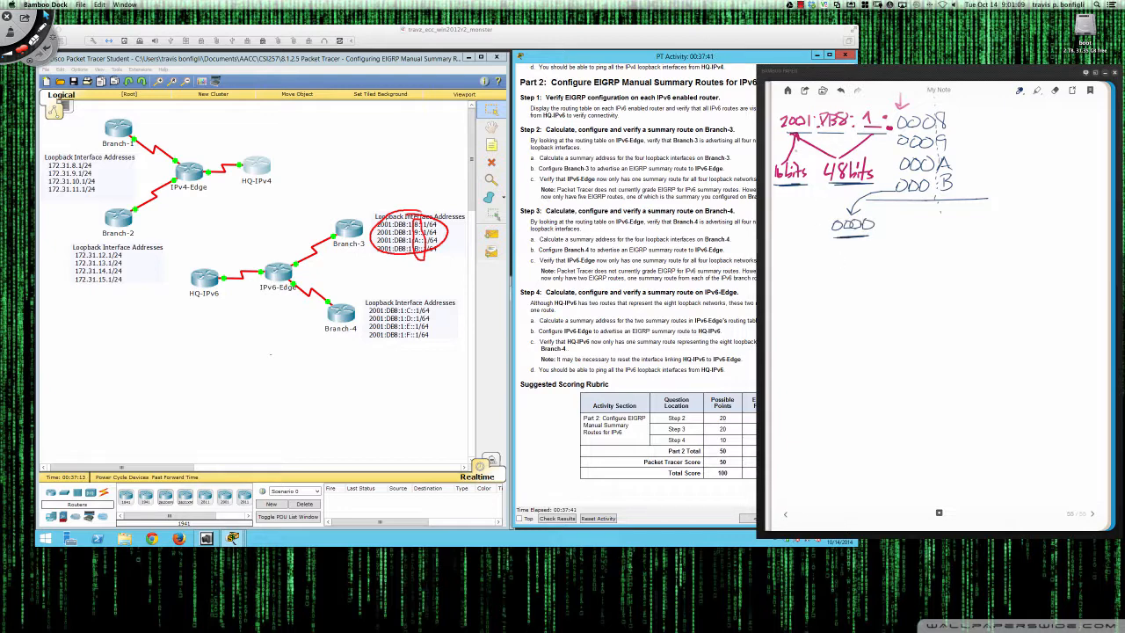
# Step: Mark each digit of the 2001 block and the three leading zeros, and write an underlined 12 below 0000
pyautogui.moveTo(782, 113); pyautogui.dragTo(781, 127)
pyautogui.moveTo(805, 130)
pyautogui.mouseDown()
pyautogui.moveTo(802, 113)
pyautogui.moveTo(815, 129)
pyautogui.moveTo(801, 106)
pyautogui.mouseUp()
pyautogui.moveTo(923, 195); pyautogui.dragTo(936, 191)
pyautogui.moveTo(840, 245)
pyautogui.mouseDown()
pyautogui.moveTo(840, 262)
pyautogui.moveTo(861, 268)
pyautogui.mouseUp()
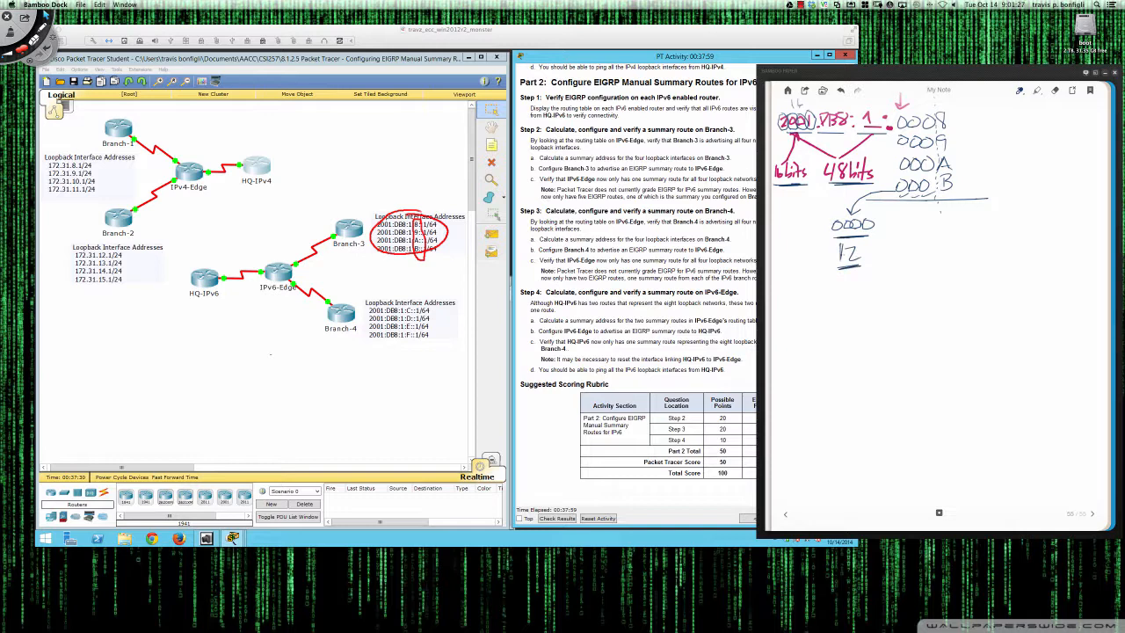
# Step: Draw arrows from the 48 bits label to the 12 and complete the sum with an underlined 60
pyautogui.moveTo(841, 182)
pyautogui.mouseDown()
pyautogui.moveTo(867, 181)
pyautogui.moveTo(827, 189)
pyautogui.moveTo(814, 234)
pyautogui.moveTo(840, 253)
pyautogui.mouseUp()
pyautogui.moveTo(912, 196); pyautogui.dragTo(925, 194)
pyautogui.moveTo(867, 248); pyautogui.dragTo(889, 249)
pyautogui.moveTo(902, 237)
pyautogui.mouseDown()
pyautogui.moveTo(897, 251)
pyautogui.moveTo(904, 239)
pyautogui.moveTo(909, 261)
pyautogui.mouseUp()
pyautogui.moveTo(882, 265); pyautogui.dragTo(907, 265)
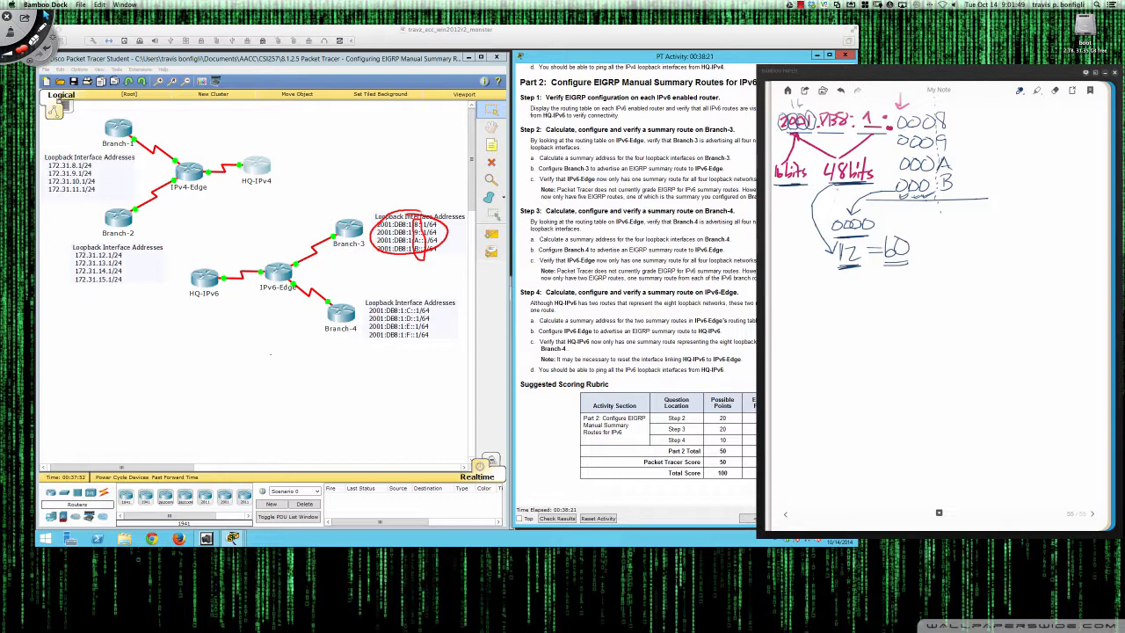
pyautogui.moveTo(840, 186)
pyautogui.mouseDown()
pyautogui.moveTo(825, 211)
pyautogui.moveTo(828, 248)
pyautogui.mouseUp()
# Step: Box the last hex digits 8, 9, A and B, and write 0000 under place values 8 4 2 1 with an arrow down to 1000
pyautogui.moveTo(935, 115)
pyautogui.mouseDown()
pyautogui.moveTo(937, 188)
pyautogui.moveTo(960, 186)
pyautogui.moveTo(960, 132)
pyautogui.moveTo(947, 107)
pyautogui.mouseUp()
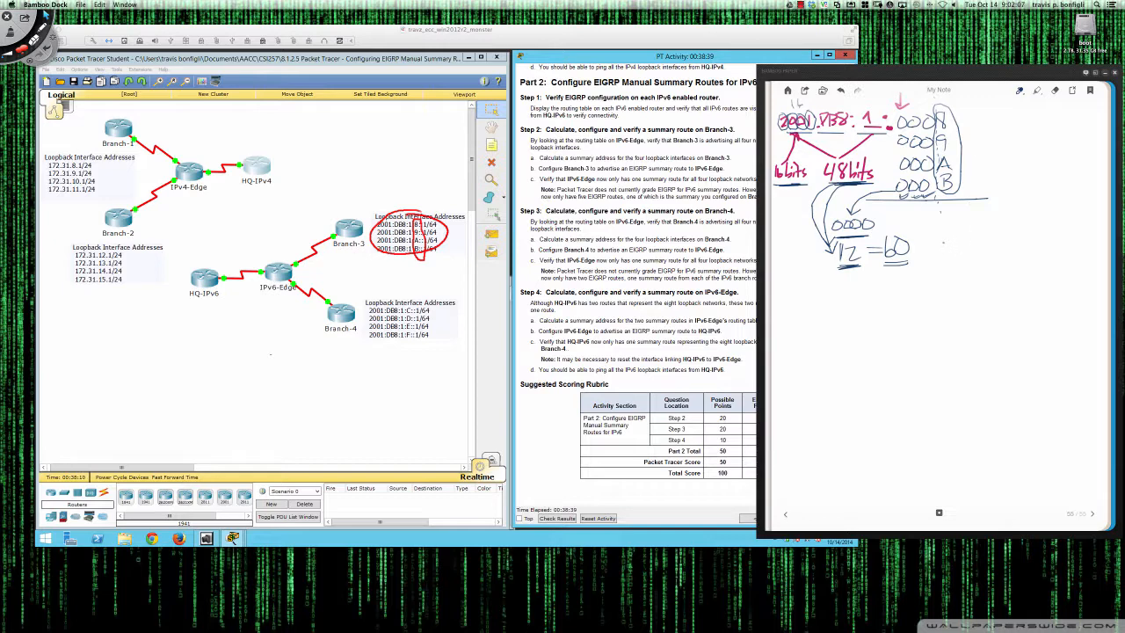
pyautogui.moveTo(944, 234); pyautogui.dragTo(998, 234)
pyautogui.moveTo(944, 217); pyautogui.dragTo(958, 280)
pyautogui.moveTo(949, 269)
pyautogui.mouseDown()
pyautogui.moveTo(958, 282)
pyautogui.moveTo(969, 269)
pyautogui.moveTo(959, 302)
pyautogui.moveTo(1003, 298)
pyautogui.mouseUp()
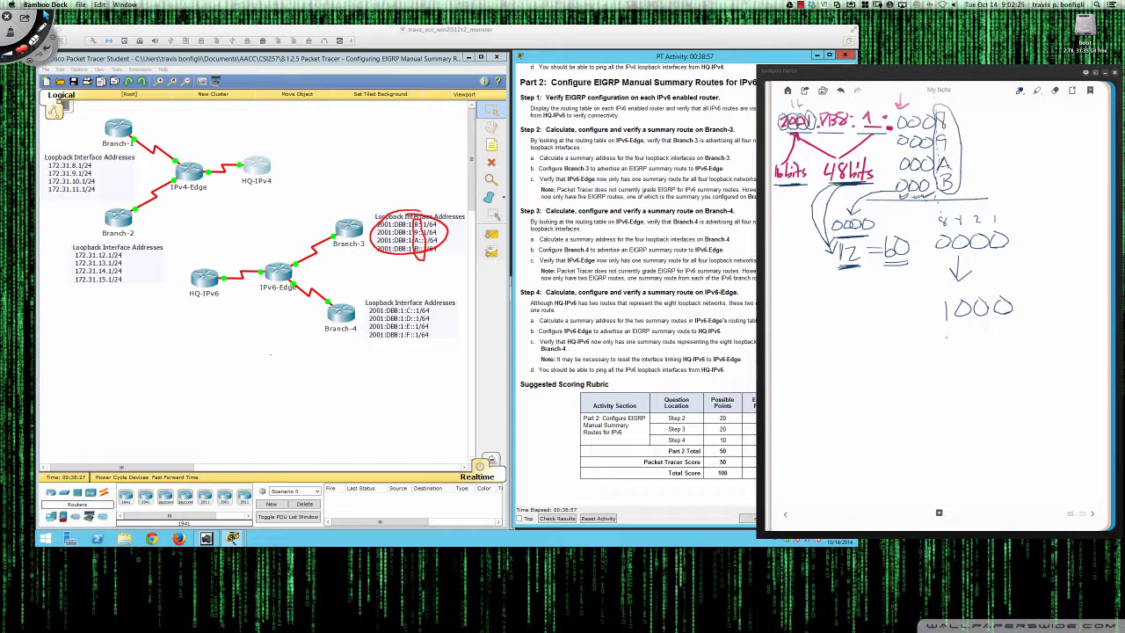
# Step: Write 1001 and 1010 beneath 1000, and note the decimal value 10 beside hex digit A
pyautogui.moveTo(948, 331)
pyautogui.mouseDown()
pyautogui.moveTo(949, 346)
pyautogui.moveTo(972, 331)
pyautogui.moveTo(1008, 344)
pyautogui.mouseUp()
pyautogui.moveTo(963, 161); pyautogui.dragTo(984, 162)
pyautogui.moveTo(978, 156)
pyautogui.mouseDown()
pyautogui.moveTo(979, 167)
pyautogui.moveTo(1002, 169)
pyautogui.moveTo(1011, 157)
pyautogui.mouseUp()
pyautogui.rightClick(950, 363)
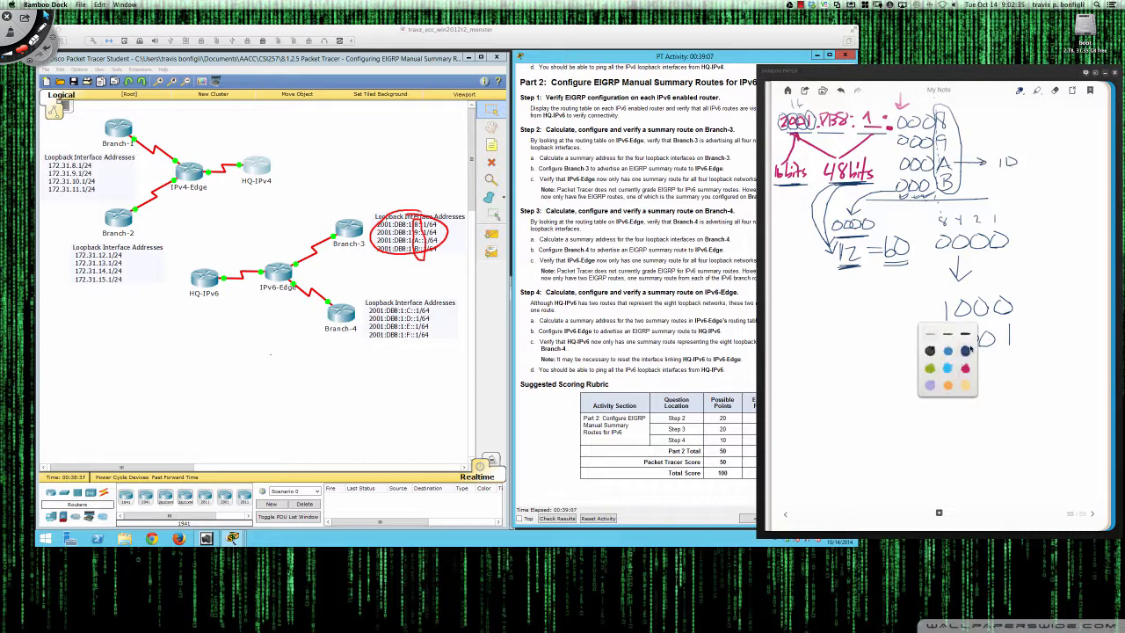
pyautogui.click(966, 350)
pyautogui.moveTo(950, 362)
pyautogui.mouseDown()
pyautogui.moveTo(950, 374)
pyautogui.moveTo(972, 356)
pyautogui.moveTo(991, 373)
pyautogui.moveTo(1012, 355)
pyautogui.mouseUp()
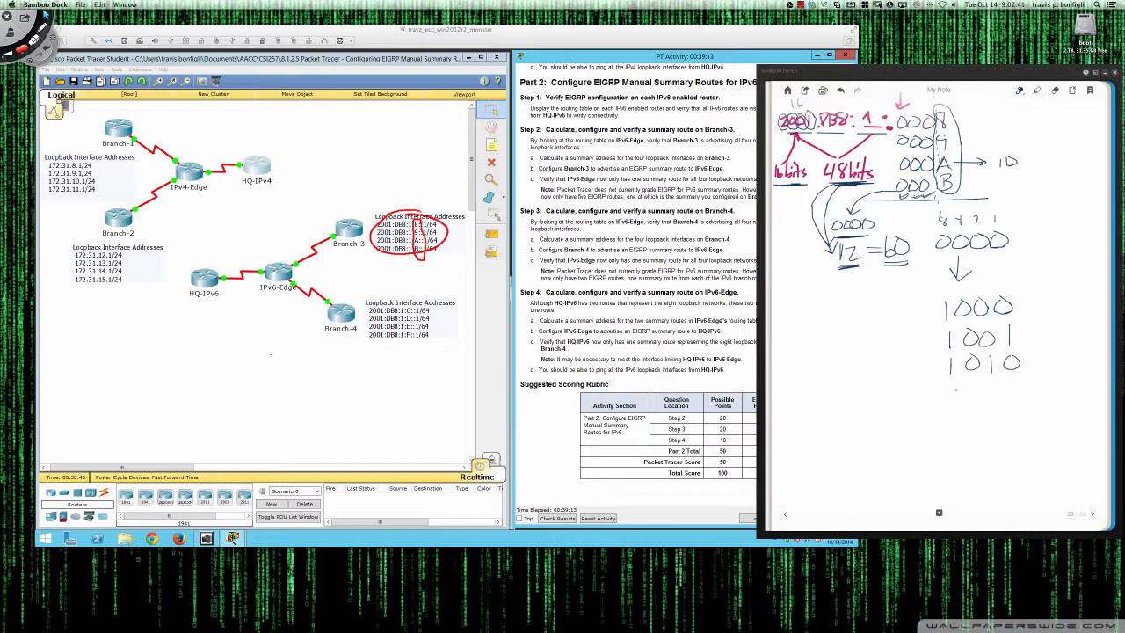
# Step: Convert hex digit B to decimal 11 and binary 1011 above a closing line, and label the conversions Decimal and Binary
pyautogui.moveTo(954, 183); pyautogui.dragTo(1004, 188)
pyautogui.moveTo(1013, 173); pyautogui.dragTo(1012, 191)
pyautogui.moveTo(953, 388)
pyautogui.mouseDown()
pyautogui.moveTo(954, 406)
pyautogui.moveTo(973, 387)
pyautogui.moveTo(994, 404)
pyautogui.mouseUp()
pyautogui.moveTo(922, 414); pyautogui.dragTo(1042, 409)
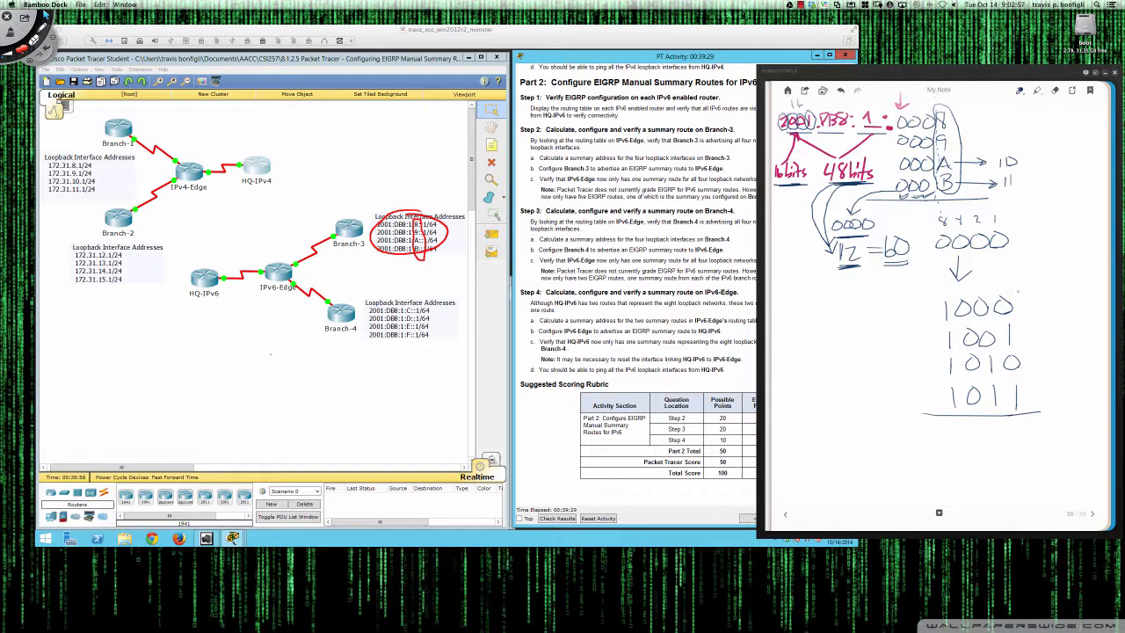
pyautogui.moveTo(1019, 288)
pyautogui.mouseDown()
pyautogui.moveTo(1021, 299)
pyautogui.moveTo(1064, 293)
pyautogui.moveTo(1073, 304)
pyautogui.mouseUp()
pyautogui.moveTo(1000, 144)
pyautogui.mouseDown()
pyautogui.moveTo(1004, 154)
pyautogui.moveTo(1051, 148)
pyautogui.mouseUp()
# Step: With the magenta pen, draw a vertical line after the second bit of the binary rows and underline the 60
pyautogui.rightClick(1047, 330)
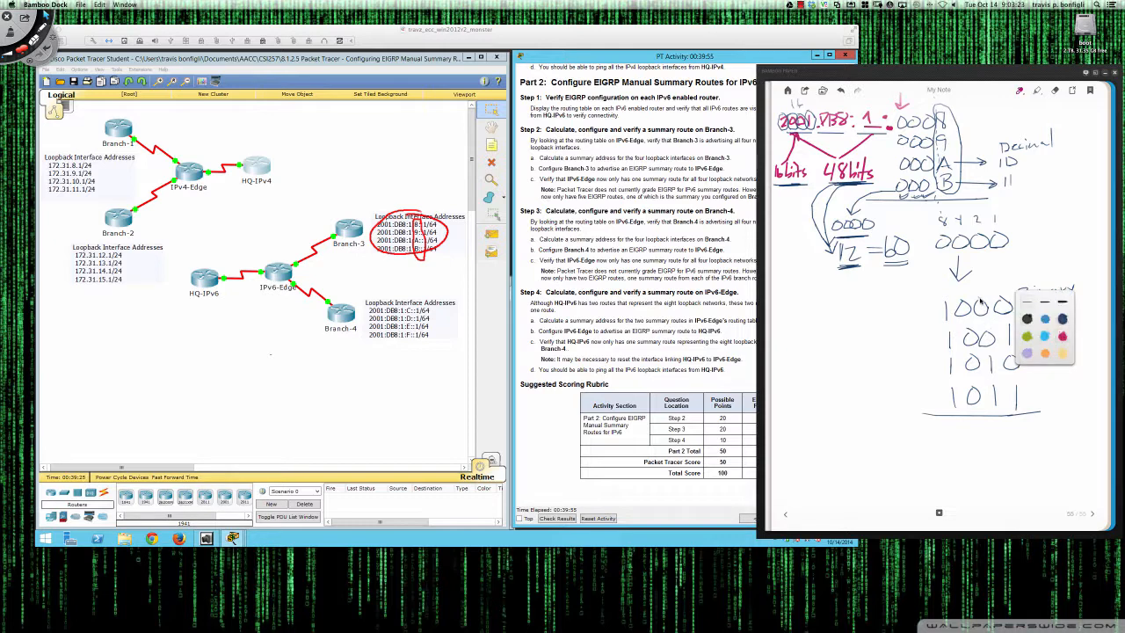
pyautogui.click(971, 290)
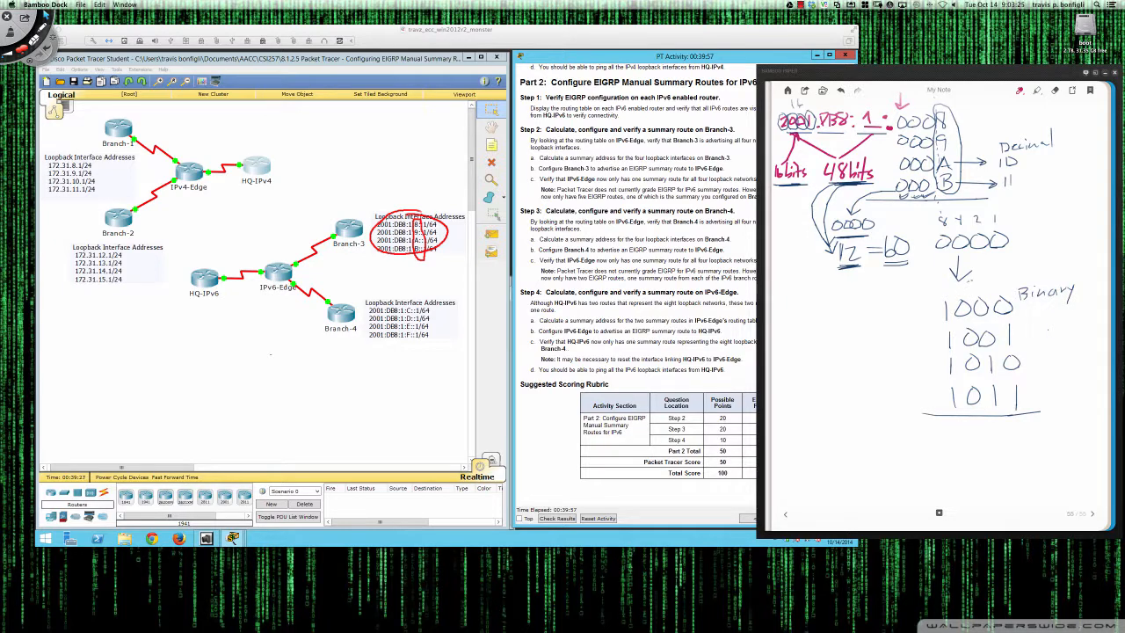
pyautogui.moveTo(971, 281); pyautogui.dragTo(986, 435)
pyautogui.moveTo(885, 260); pyautogui.dragTo(914, 271)
# Step: Write /62 = Prefix Length below the calculation, with the word NETMASK crossed out underneath
pyautogui.moveTo(801, 427)
pyautogui.mouseDown()
pyautogui.moveTo(788, 453)
pyautogui.moveTo(822, 452)
pyautogui.moveTo(799, 477)
pyautogui.mouseUp()
pyautogui.moveTo(791, 471)
pyautogui.mouseDown()
pyautogui.moveTo(792, 481)
pyautogui.moveTo(812, 467)
pyautogui.moveTo(819, 478)
pyautogui.mouseUp()
pyautogui.moveTo(830, 469)
pyautogui.mouseDown()
pyautogui.moveTo(831, 479)
pyautogui.moveTo(841, 466)
pyautogui.mouseUp()
pyautogui.moveTo(843, 475); pyautogui.dragTo(860, 461)
pyautogui.moveTo(860, 462); pyautogui.dragTo(864, 472)
pyautogui.moveTo(872, 458); pyautogui.dragTo(880, 471)
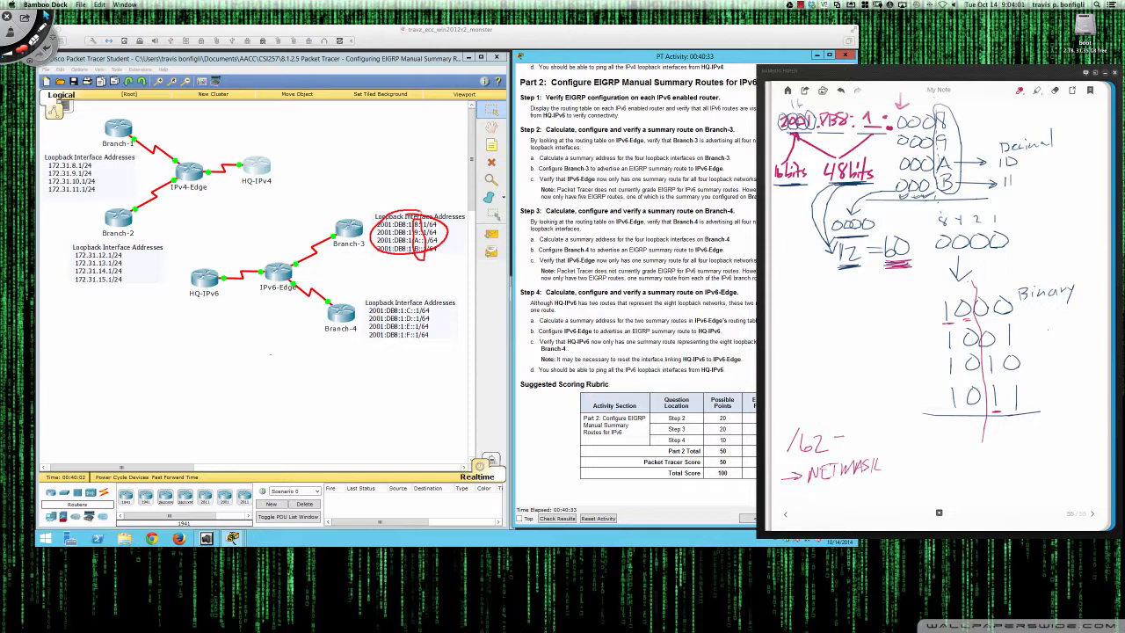
pyautogui.moveTo(832, 441); pyautogui.dragTo(845, 434)
pyautogui.moveTo(856, 444)
pyautogui.mouseDown()
pyautogui.moveTo(865, 434)
pyautogui.moveTo(888, 443)
pyautogui.moveTo(896, 422)
pyautogui.moveTo(935, 448)
pyautogui.mouseUp()
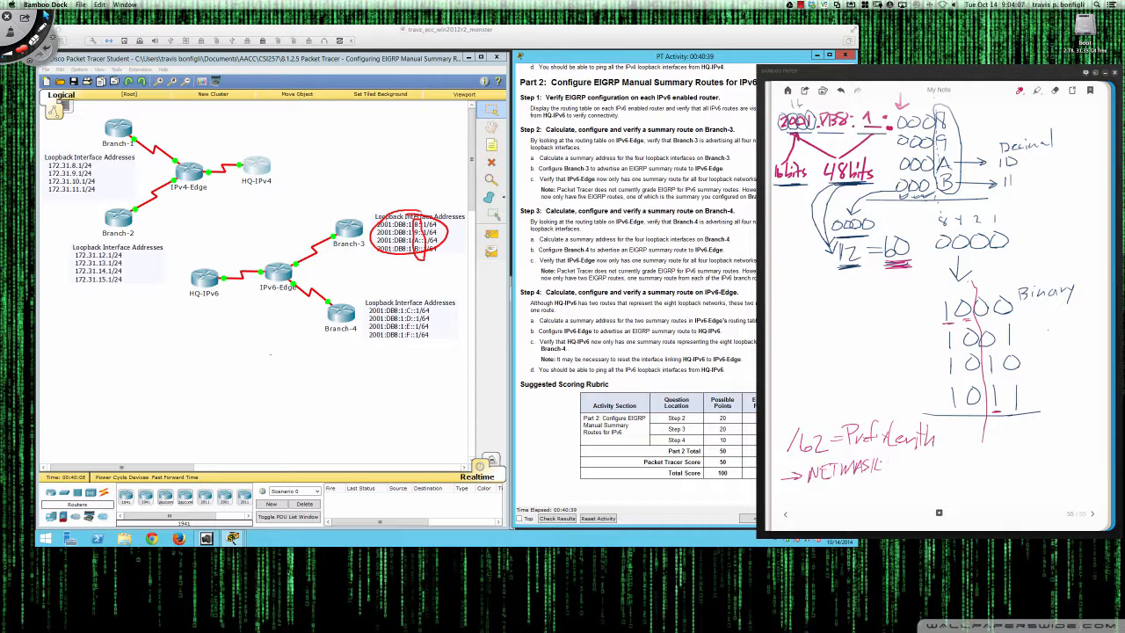
pyautogui.moveTo(822, 451)
pyautogui.mouseDown()
pyautogui.moveTo(866, 489)
pyautogui.moveTo(821, 491)
pyautogui.mouseUp()
# Step: Draw an arrow to the binary rows and note 2² = 4 with a check mark beside them
pyautogui.moveTo(897, 342)
pyautogui.mouseDown()
pyautogui.moveTo(940, 339)
pyautogui.moveTo(929, 348)
pyautogui.mouseUp()
pyautogui.moveTo(1043, 314)
pyautogui.mouseDown()
pyautogui.moveTo(1046, 327)
pyautogui.moveTo(1055, 314)
pyautogui.moveTo(1077, 318)
pyautogui.moveTo(1084, 334)
pyautogui.mouseUp()
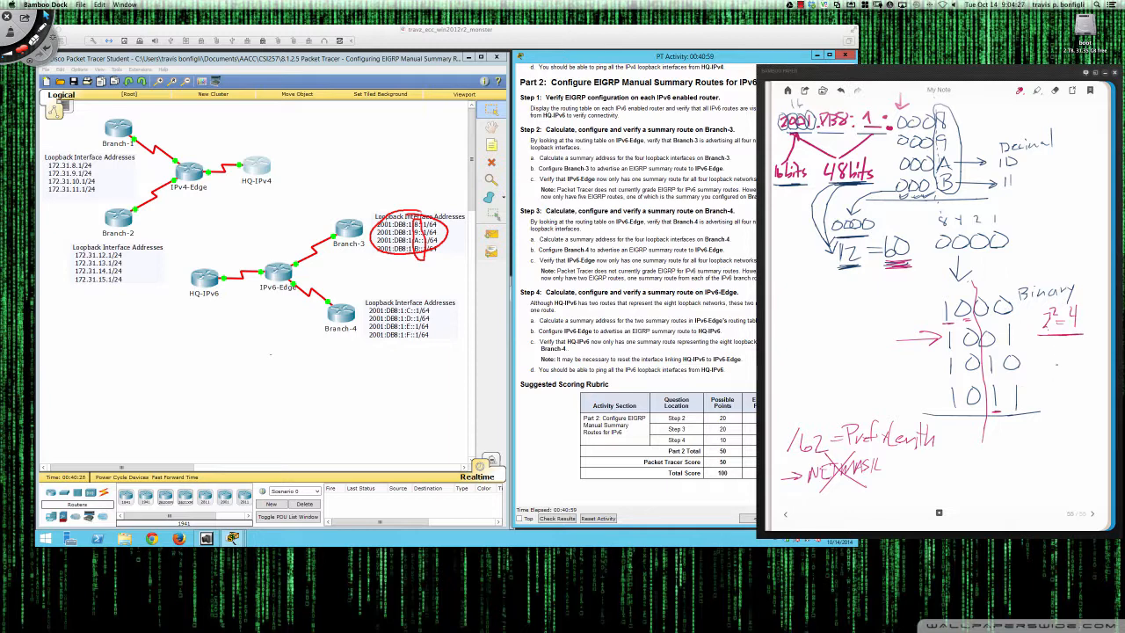
pyautogui.moveTo(1044, 362); pyautogui.dragTo(1074, 349)
# Step: Outline the leading bit column with a circled 8 beneath it, and write the boxed summary 2001:DB8:1:8::/62
pyautogui.moveTo(934, 293)
pyautogui.mouseDown()
pyautogui.moveTo(945, 406)
pyautogui.moveTo(967, 409)
pyautogui.moveTo(957, 313)
pyautogui.moveTo(935, 293)
pyautogui.mouseUp()
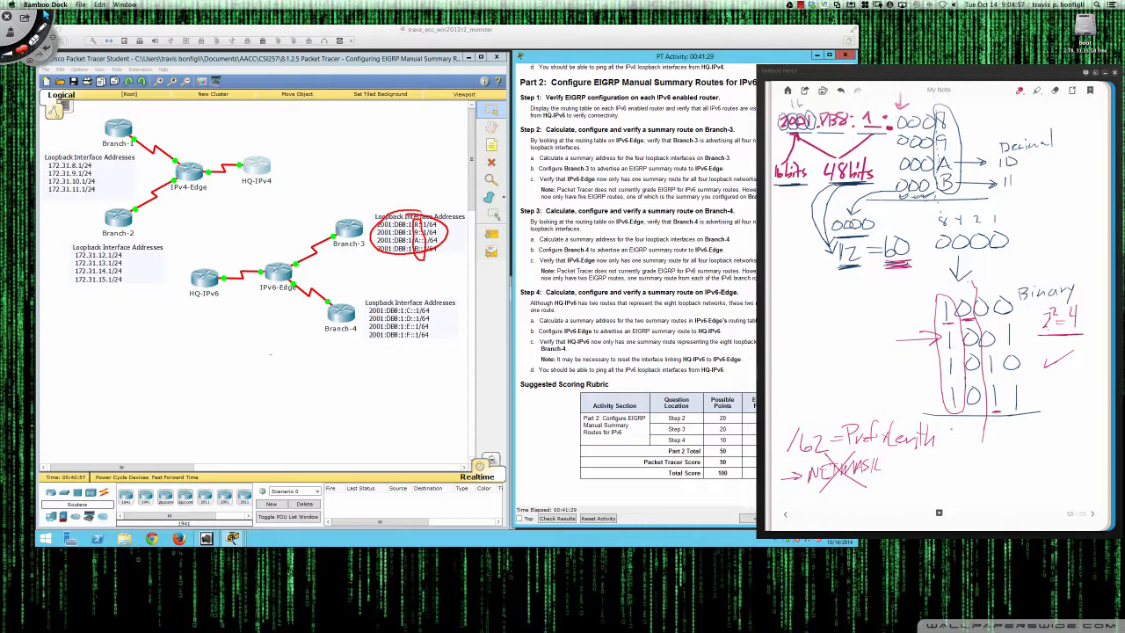
pyautogui.moveTo(962, 420)
pyautogui.mouseDown()
pyautogui.moveTo(953, 429)
pyautogui.moveTo(954, 415)
pyautogui.mouseUp()
pyautogui.moveTo(907, 476); pyautogui.dragTo(919, 491)
pyautogui.moveTo(921, 477)
pyautogui.mouseDown()
pyautogui.moveTo(964, 483)
pyautogui.moveTo(976, 471)
pyautogui.mouseUp()
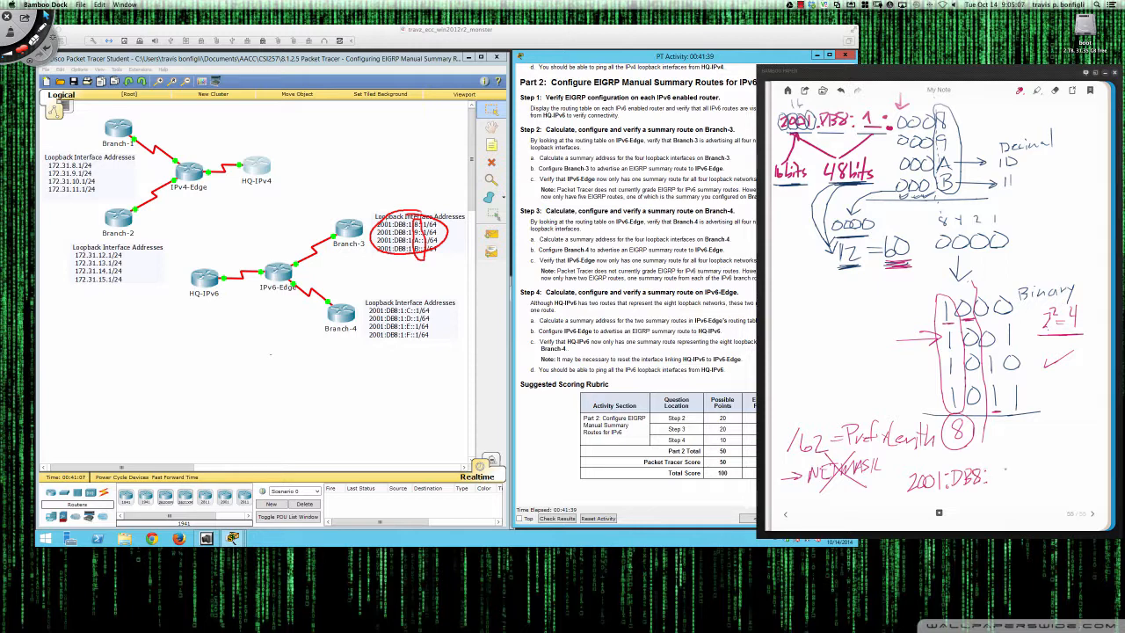
pyautogui.moveTo(991, 466); pyautogui.dragTo(995, 478)
pyautogui.click(1010, 469)
pyautogui.click(1009, 478)
pyautogui.press('super+z')
pyautogui.press('super+z')
pyautogui.moveTo(994, 464); pyautogui.dragTo(996, 484)
pyautogui.moveTo(1024, 466); pyautogui.dragTo(1022, 471)
pyautogui.moveTo(1053, 461)
pyautogui.mouseDown()
pyautogui.moveTo(1044, 485)
pyautogui.moveTo(1080, 480)
pyautogui.moveTo(1023, 452)
pyautogui.moveTo(895, 459)
pyautogui.moveTo(892, 501)
pyautogui.moveTo(1090, 489)
pyautogui.moveTo(1095, 457)
pyautogui.moveTo(1030, 452)
pyautogui.mouseUp()
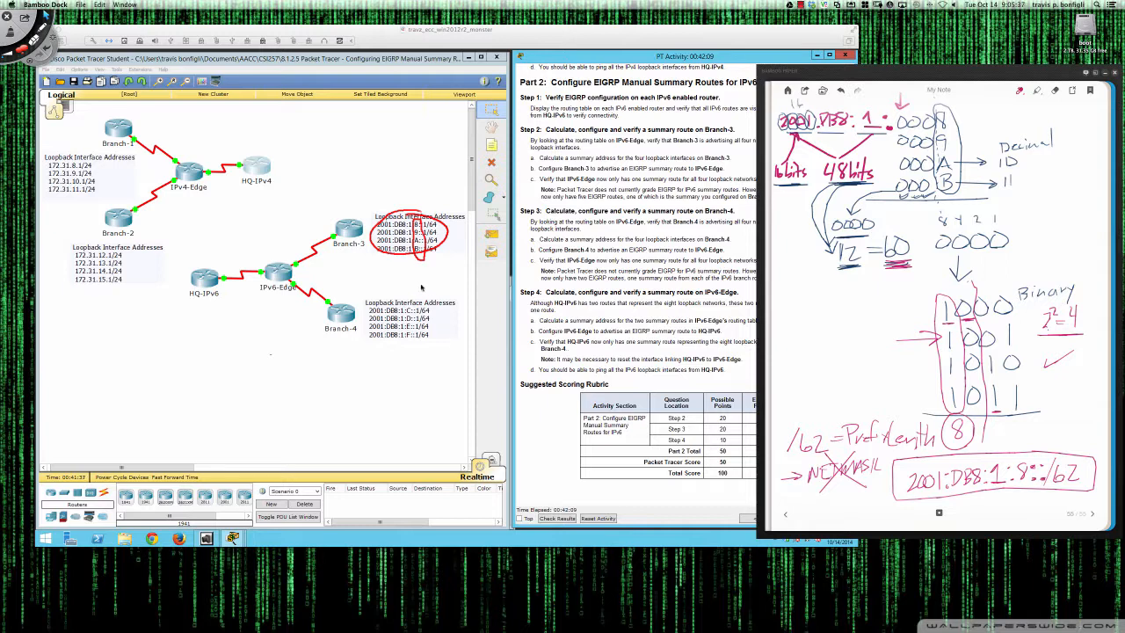
# Step: Open the Branch-3 router in Packet Tracer and clear the red screen annotations
pyautogui.click(359, 234)
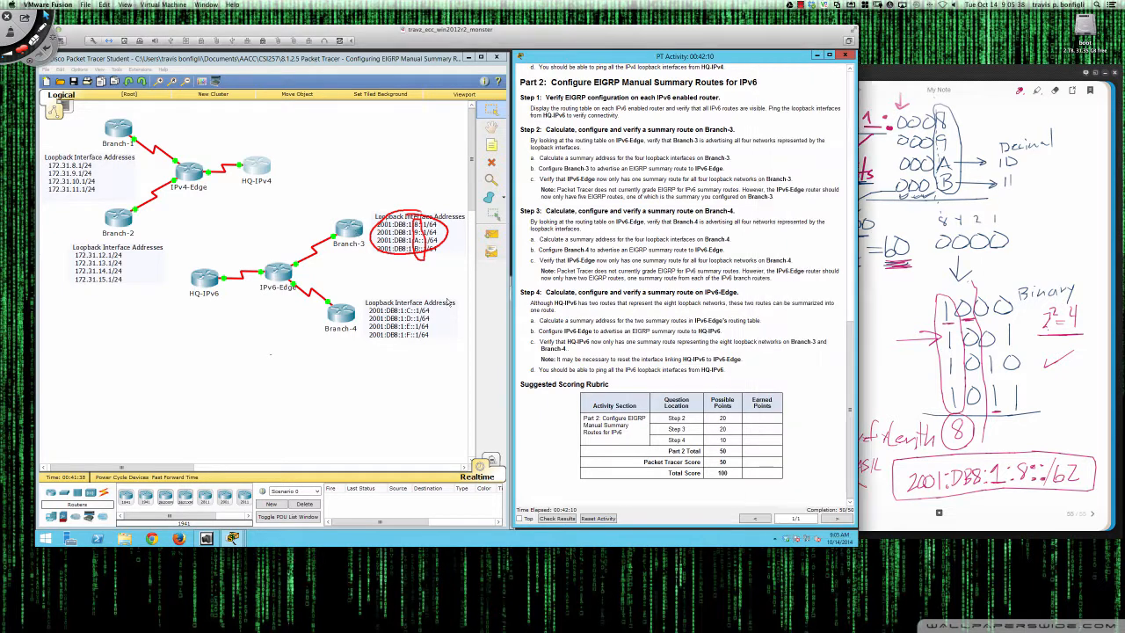
pyautogui.click(352, 231)
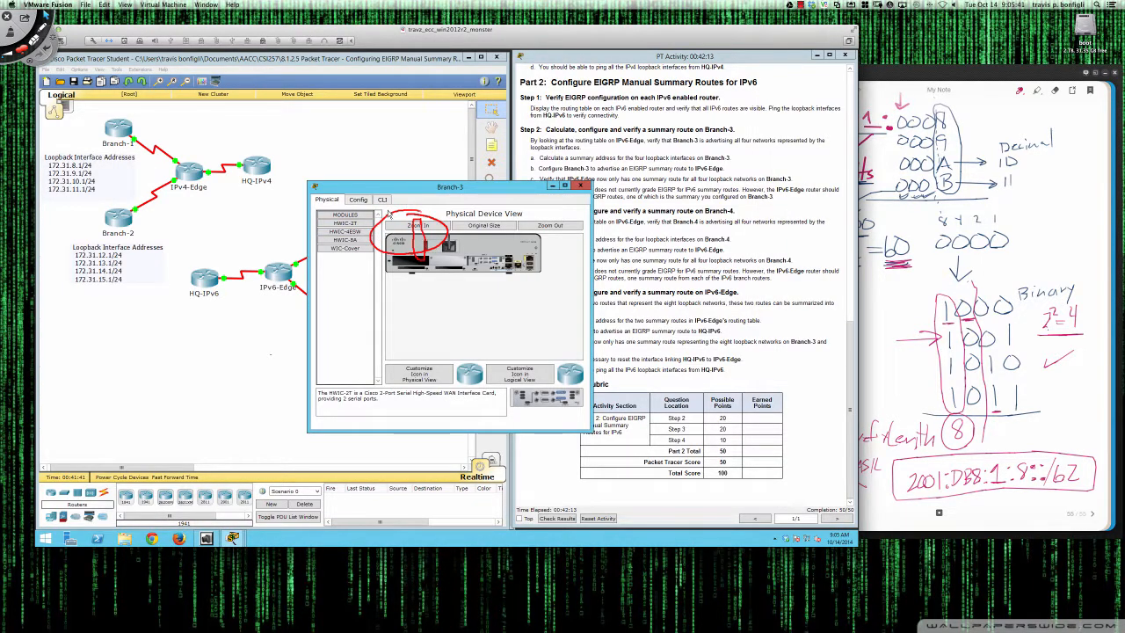
pyautogui.click(389, 210)
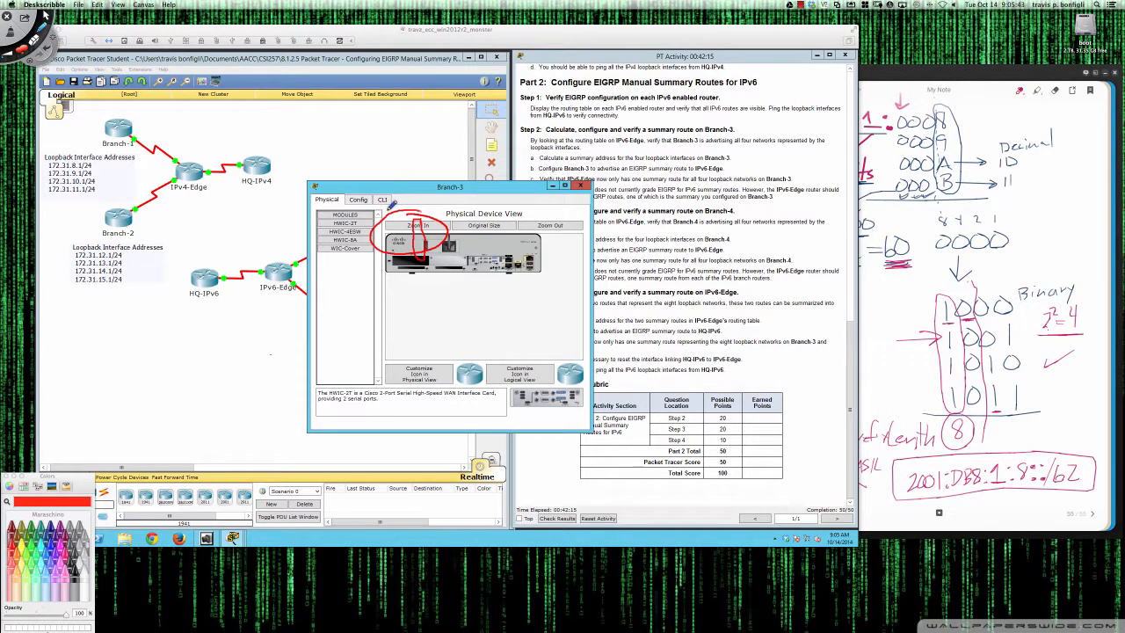
pyautogui.press('Delete')
pyautogui.click(45, 16)
pyautogui.click(447, 300)
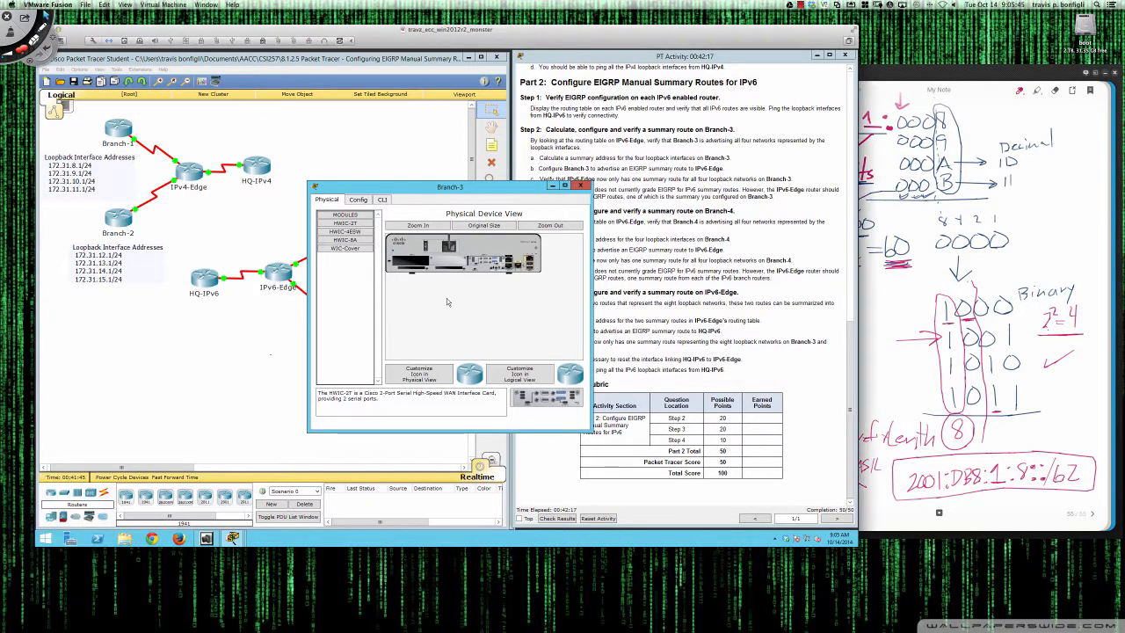
# Step: Open Branch-3's command line, move its window to the lower part of the topology, widen it and bring up the prompt
pyautogui.click(383, 199)
pyautogui.moveTo(394, 191); pyautogui.dragTo(128, 283)
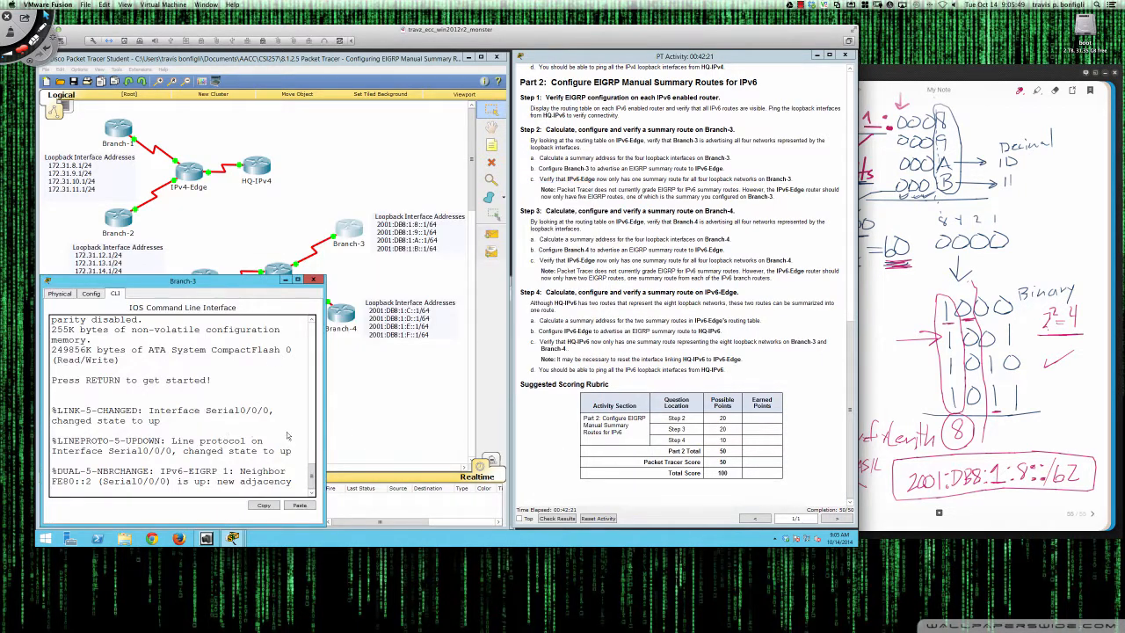
pyautogui.moveTo(324, 430); pyautogui.dragTo(520, 431)
pyautogui.press('Return')
pyautogui.press('Return')
pyautogui.press('Return')
pyautogui.press('Return')
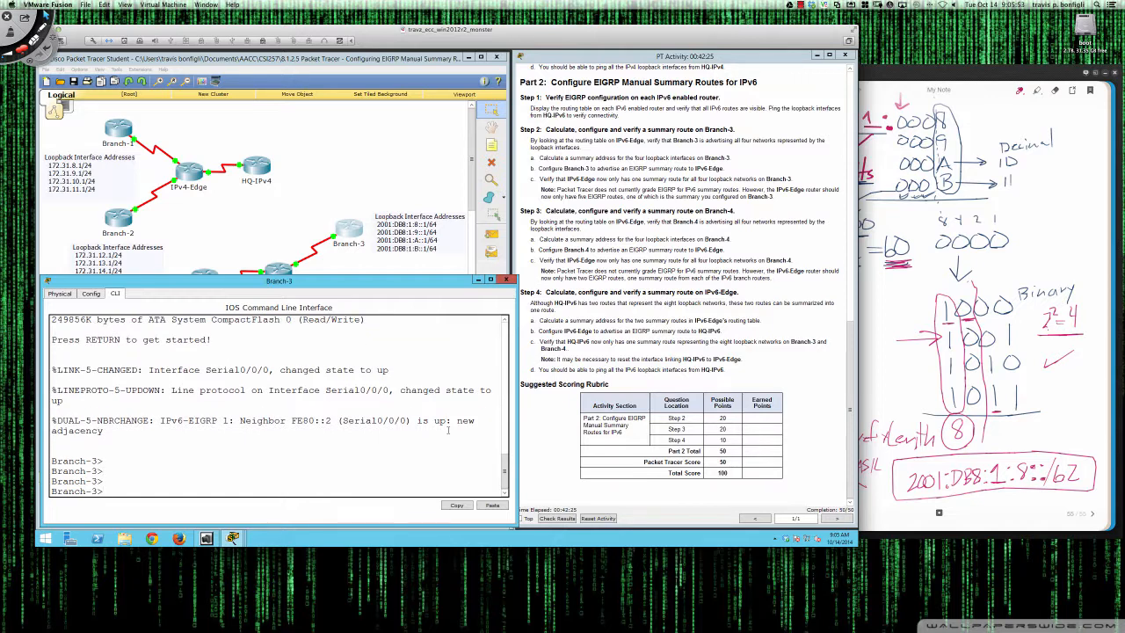
# Step: Enter privileged mode and global configuration mode on Branch-3 with en and conf t
pyautogui.write('en')
pyautogui.press('Return')
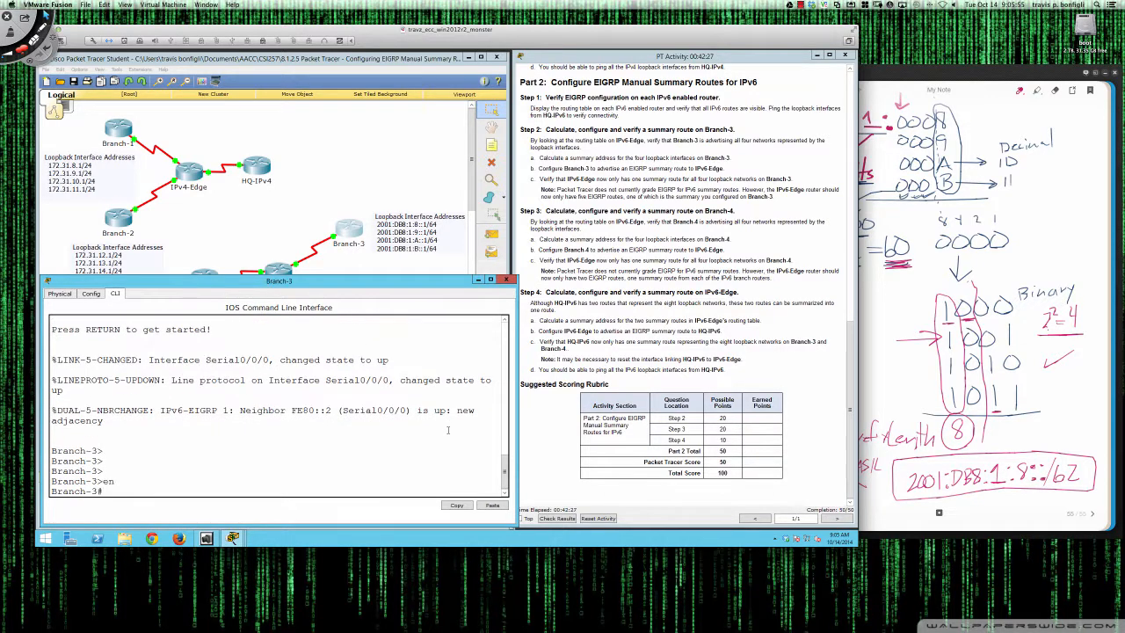
pyautogui.write('conf t')
pyautogui.press('Return')
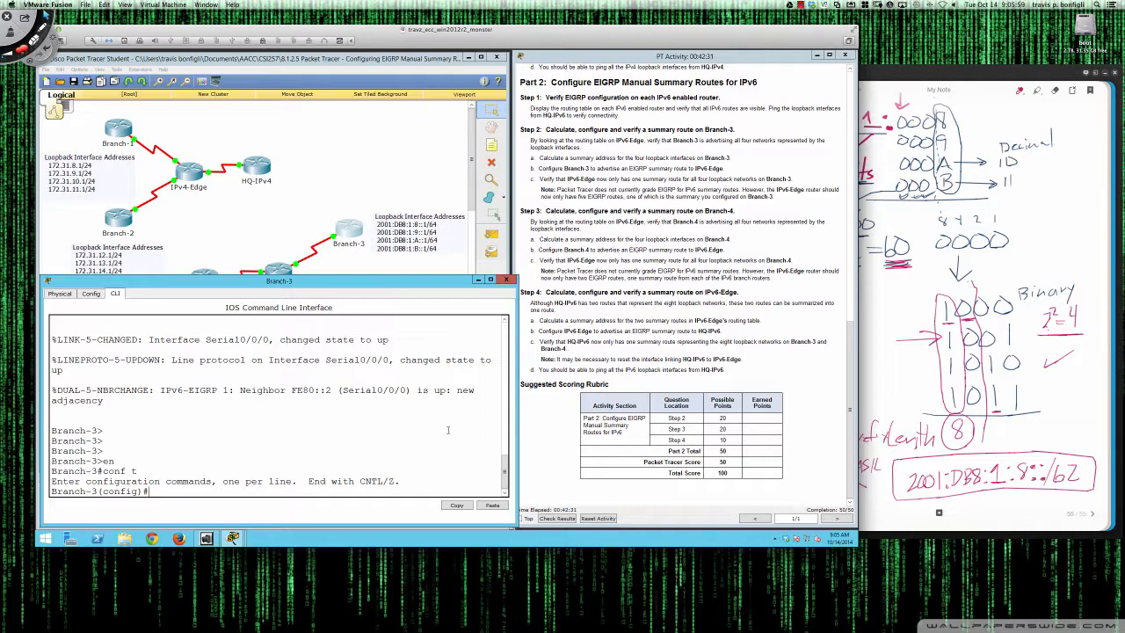
# Step: Show the brief interface status with do sh ip int br, and enter configuration of interface s0/0/0
pyautogui.write('int')
pyautogui.press('BackSpace')
pyautogui.press('BackSpace')
pyautogui.press('BackSpace')
pyautogui.write('do sh ip int br')
pyautogui.press('Return')
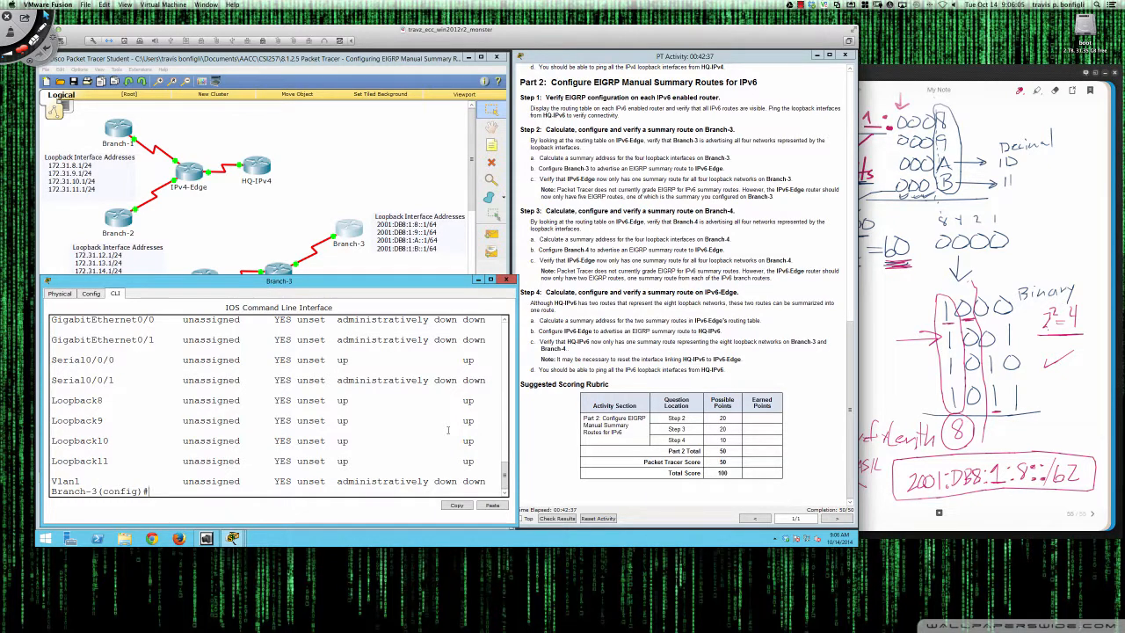
pyautogui.write('int s0/0/0')
pyautogui.press('Return')
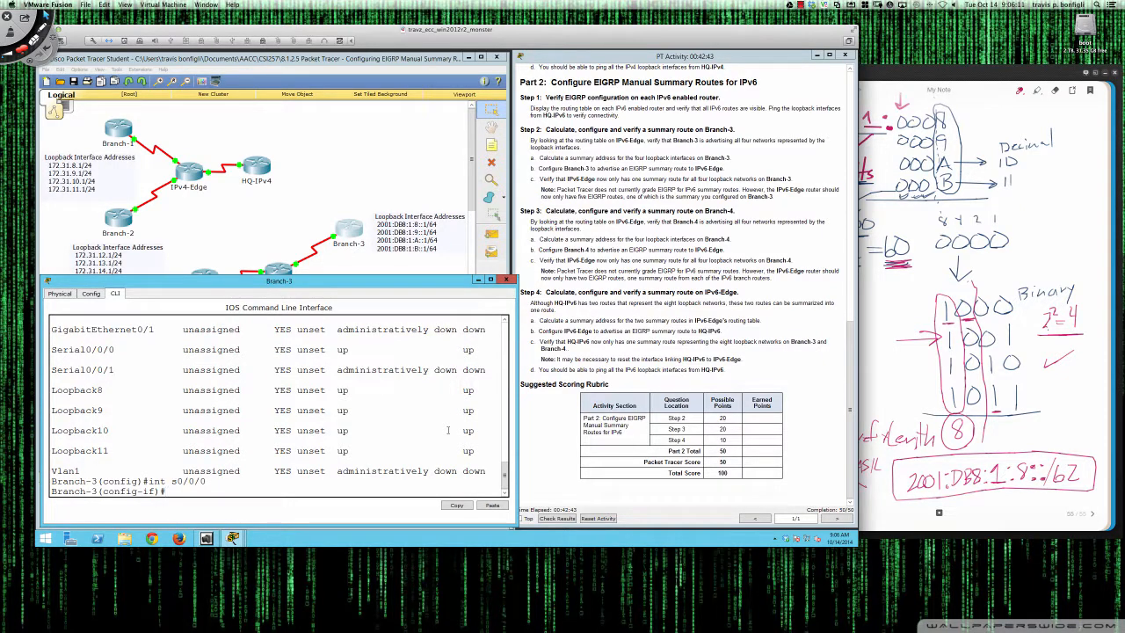
pyautogui.write('ip sum')
pyautogui.press('Tab')
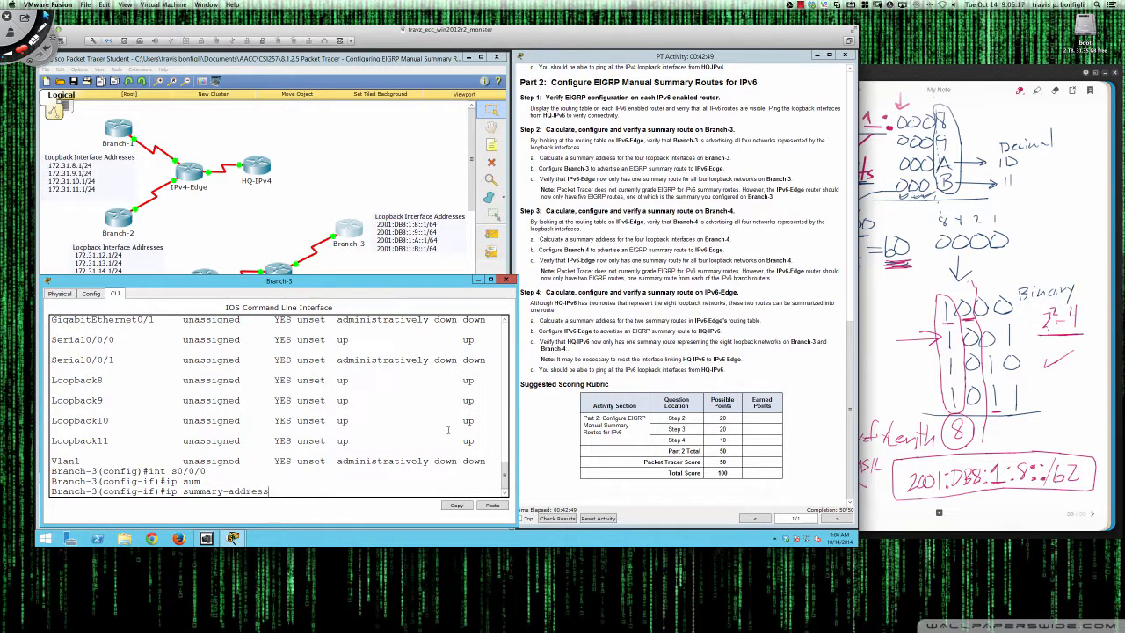
pyautogui.press('BackSpace')
pyautogui.press('BackSpace')
pyautogui.press('BackSpace')
pyautogui.press('BackSpace')
pyautogui.press('BackSpace')
pyautogui.press('BackSpace')
pyautogui.press('BackSpace')
pyautogui.press('BackSpace')
pyautogui.press('BackSpace')
pyautogui.press('BackSpace')
pyautogui.press('BackSpace')
pyautogui.press('BackSpace')
pyautogui.press('BackSpace')
pyautogui.press('BackSpace')
pyautogui.press('BackSpace')
pyautogui.press('BackSpace')
pyautogui.press('BackSpace')
# Step: Apply the EIGRP AS 1 summary on Branch-3's s0/0/0 with ipv6 summary-address eigrp 1 2001:db8:1:8::/62, using context help for the prefix format
pyautogui.write('v6 sum')
pyautogui.press('Tab')
pyautogui.write('ei')
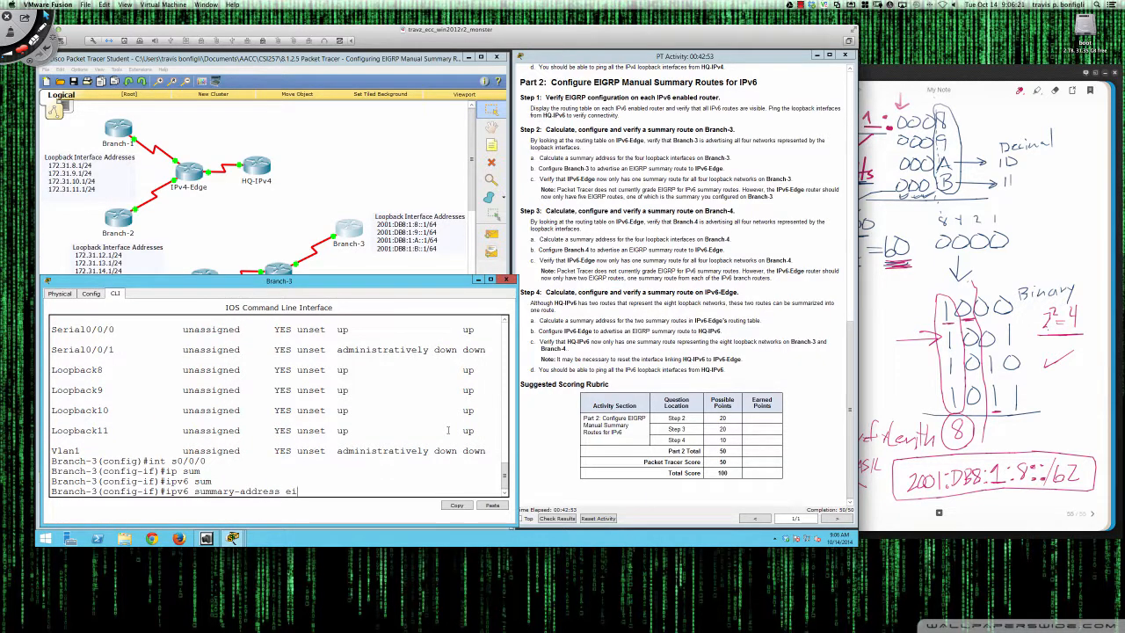
pyautogui.write('grp')
pyautogui.press('Tab')
pyautogui.write('1')
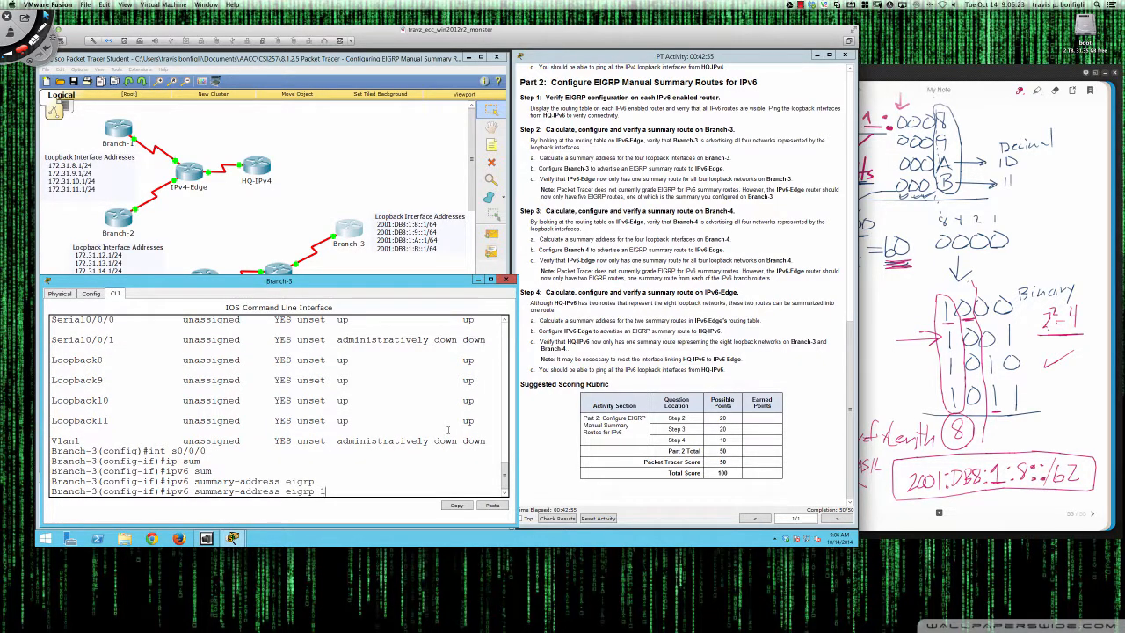
pyautogui.write(' ?')
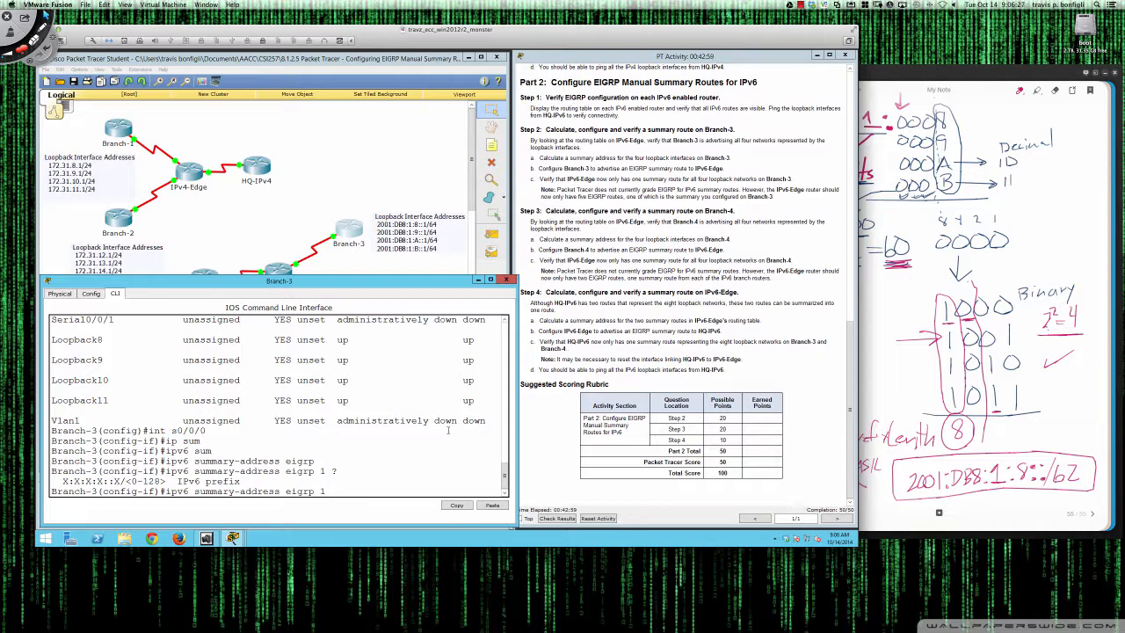
pyautogui.write('2001:db8:1:8::/62')
pyautogui.press('Return')
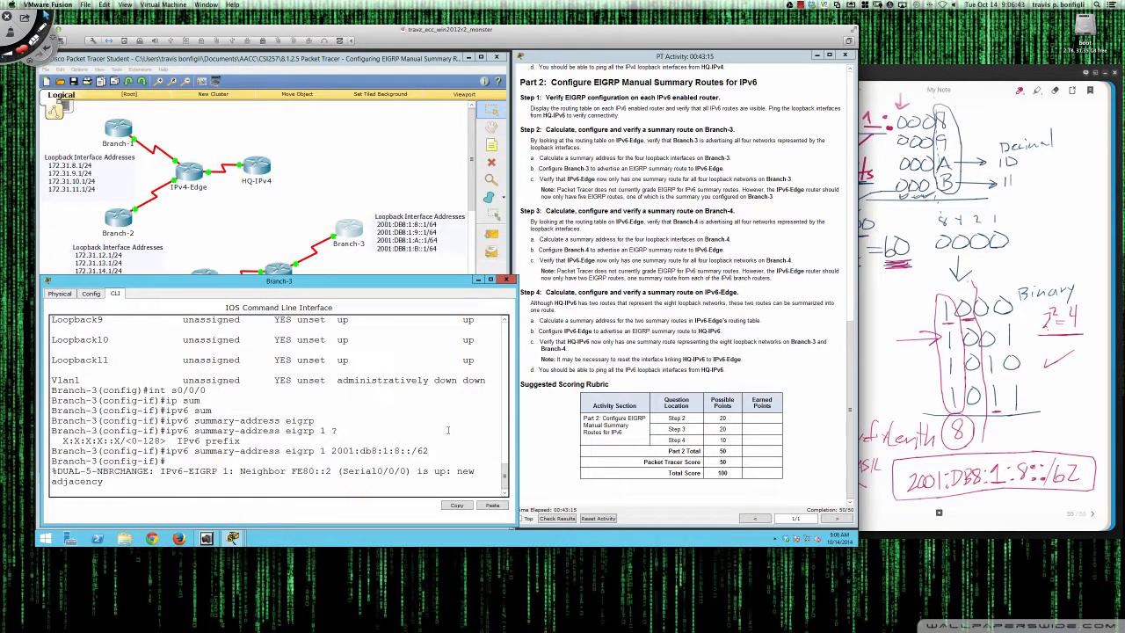
# Step: Open IPv6-Edge's command line in a widened window over the lower topology and enter privileged mode with en
pyautogui.click(280, 270)
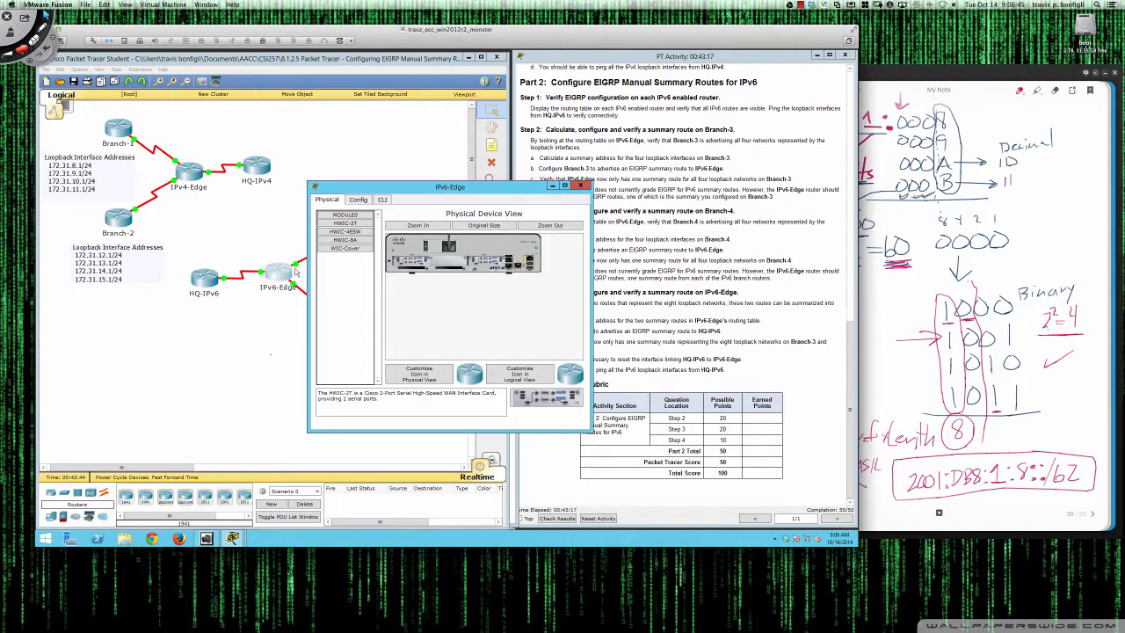
pyautogui.moveTo(384, 190); pyautogui.dragTo(117, 287)
pyautogui.moveTo(323, 392); pyautogui.dragTo(510, 391)
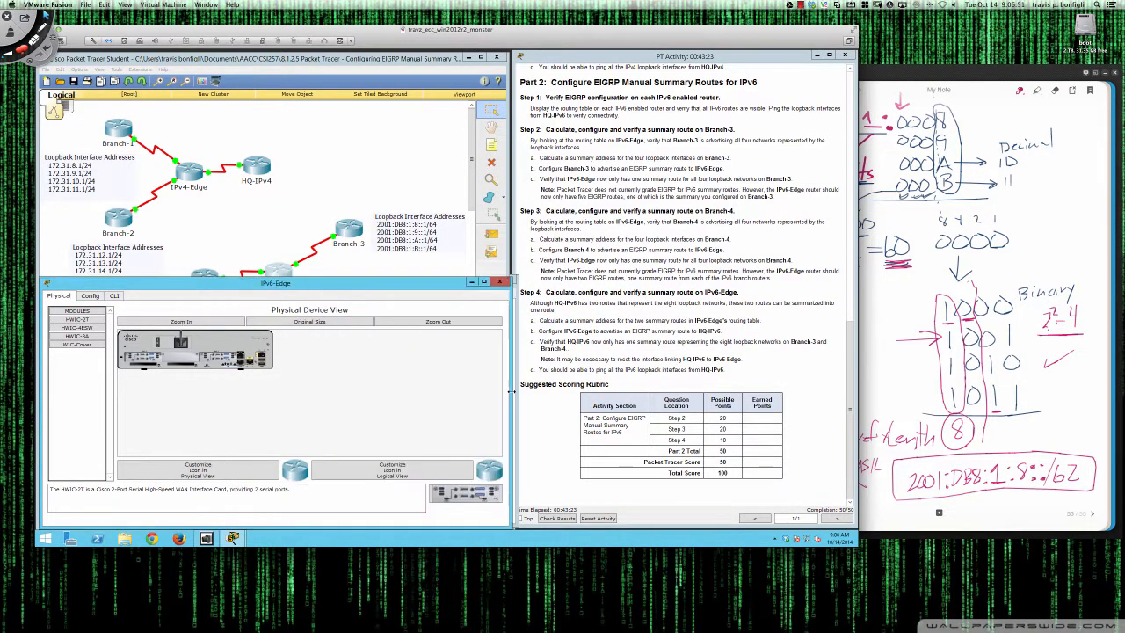
pyautogui.click(114, 296)
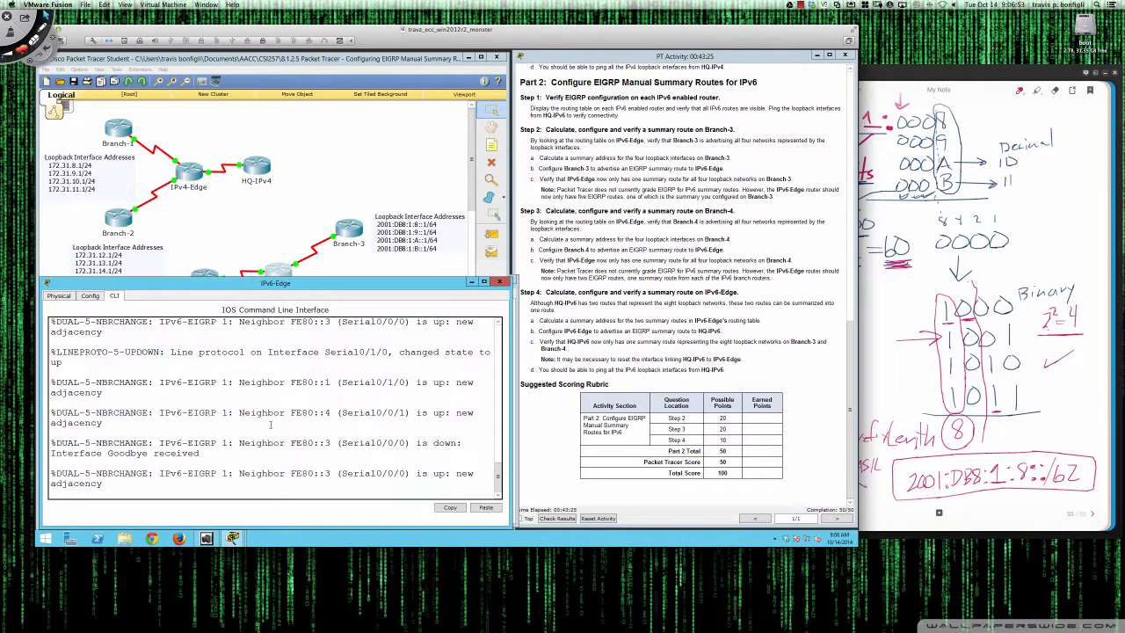
pyautogui.press('Return')
pyautogui.press('Return')
pyautogui.write('en')
pyautogui.press('Return')
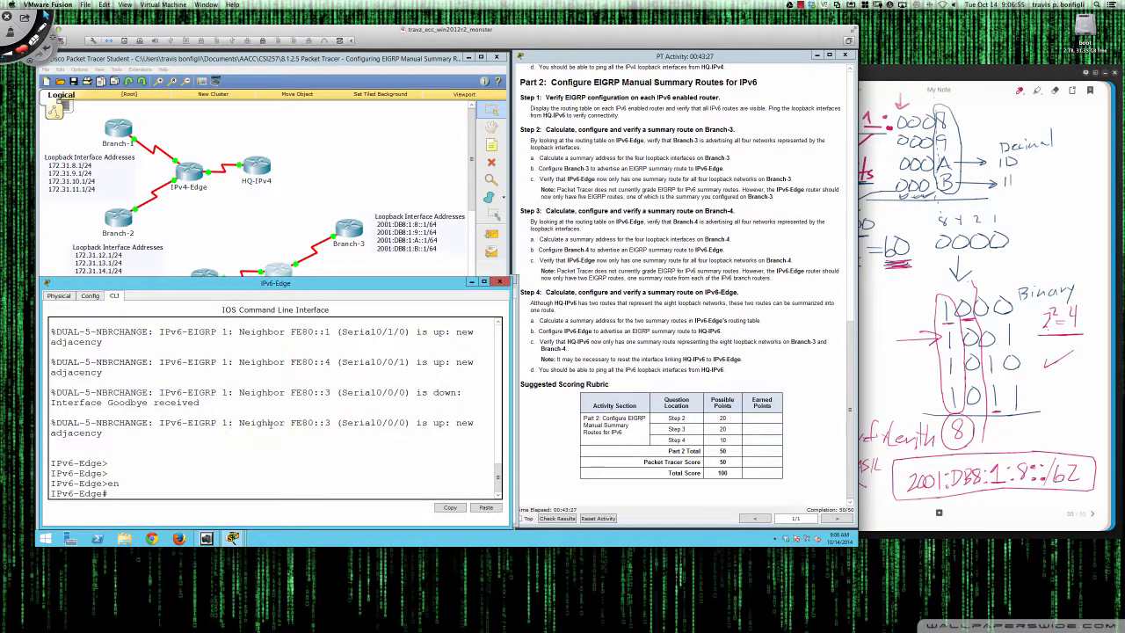
# Step: List IPv6-Edge's IPv4 and IPv6 routing tables with sh ip route and sh ipv6 route
pyautogui.write('sh ip route')
pyautogui.press('Return')
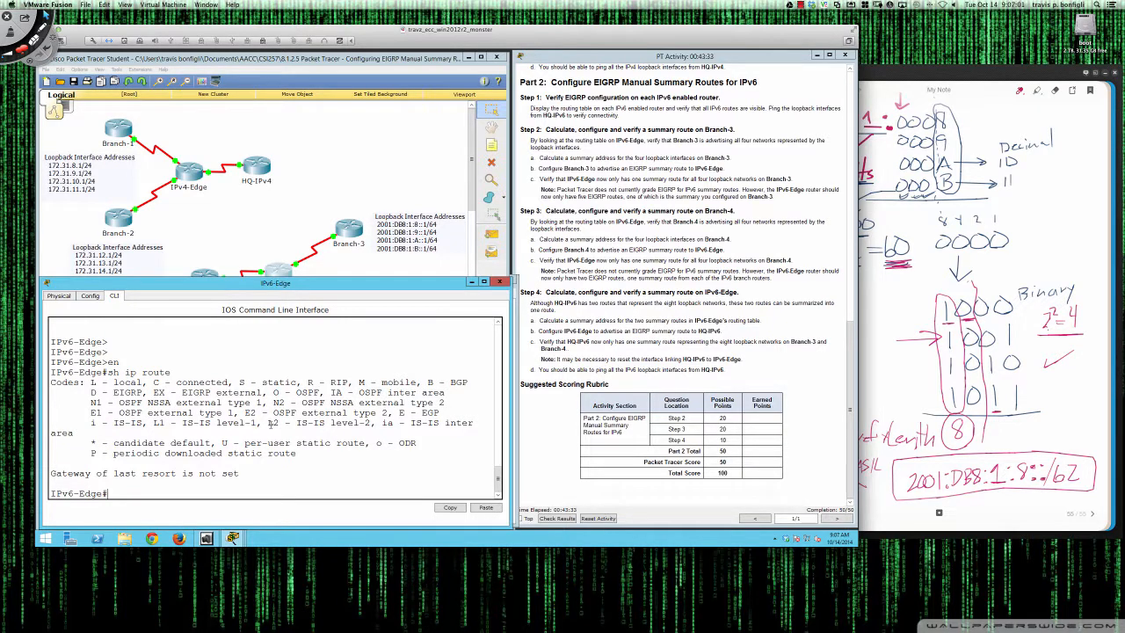
pyautogui.write('sh ipv6 route')
pyautogui.press('Return')
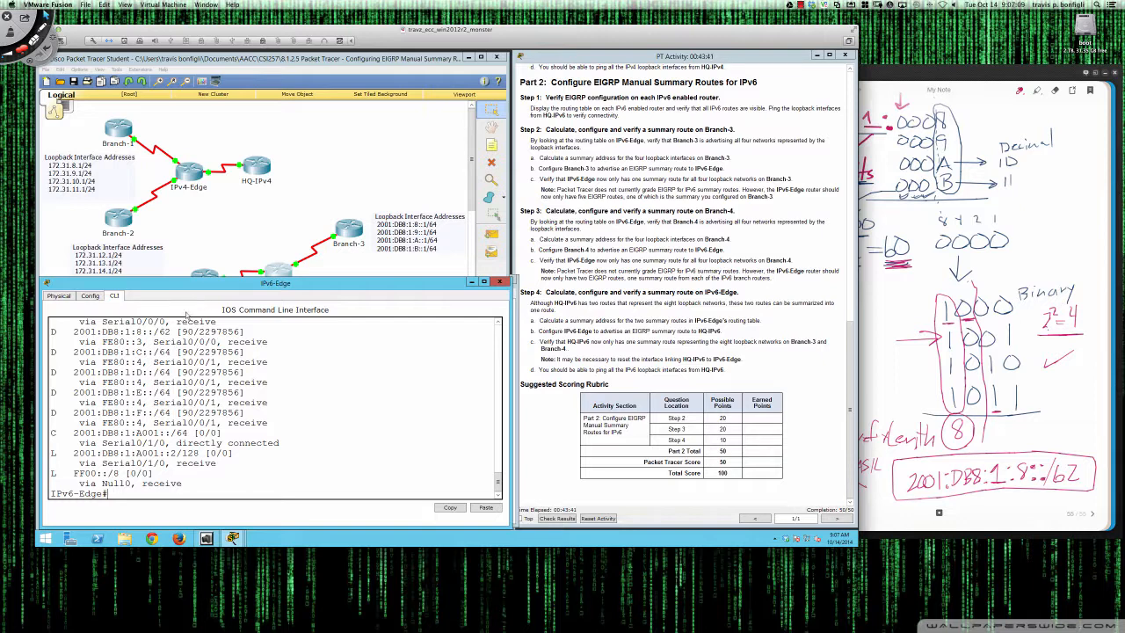
# Step: Highlight the EIGRP route 2001:DB8:1:8::/62 in IPv6-Edge's IPv6 routing table and examine the remaining EIGRP routes via FE80::4
pyautogui.scroll(2, 135, 395)
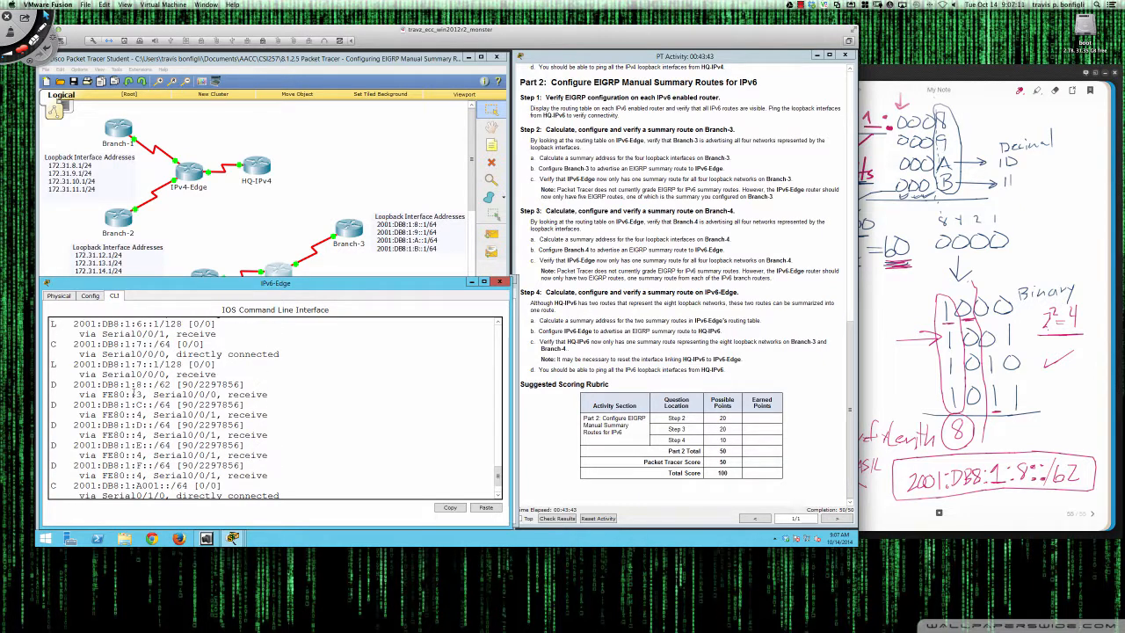
pyautogui.moveTo(52, 384); pyautogui.dragTo(269, 395)
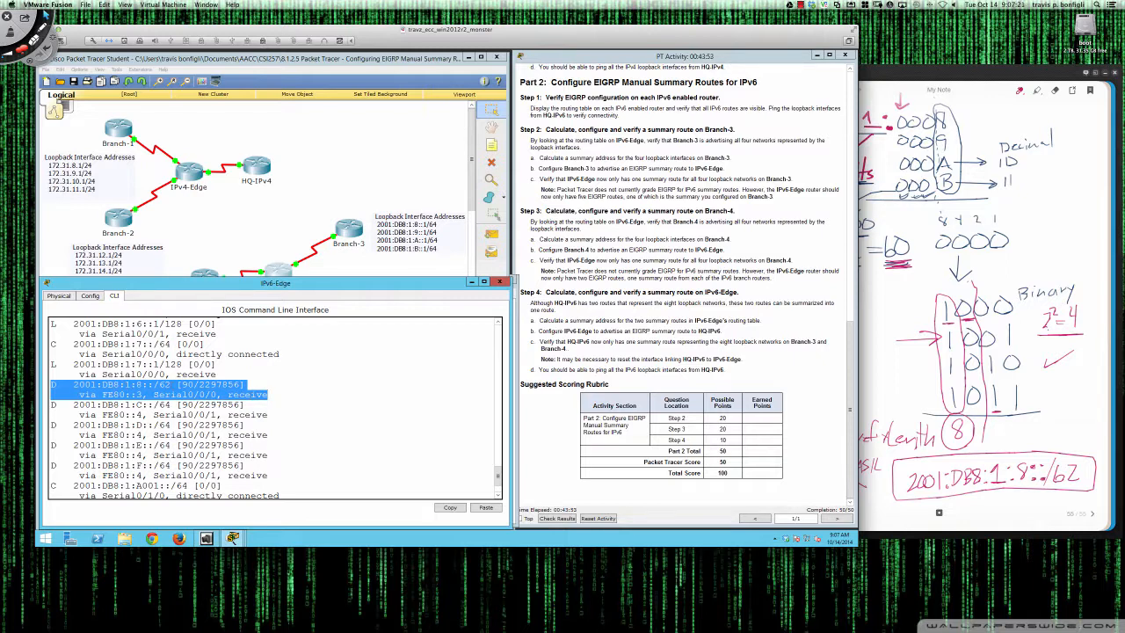
pyautogui.scroll(-2, 252, 395)
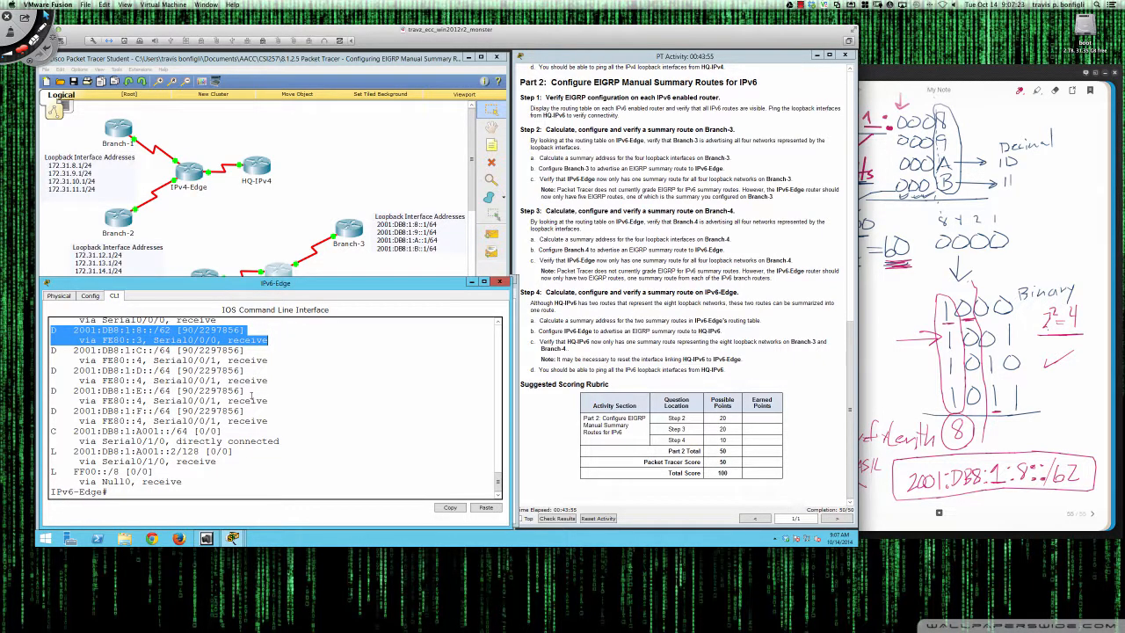
pyautogui.click(309, 431)
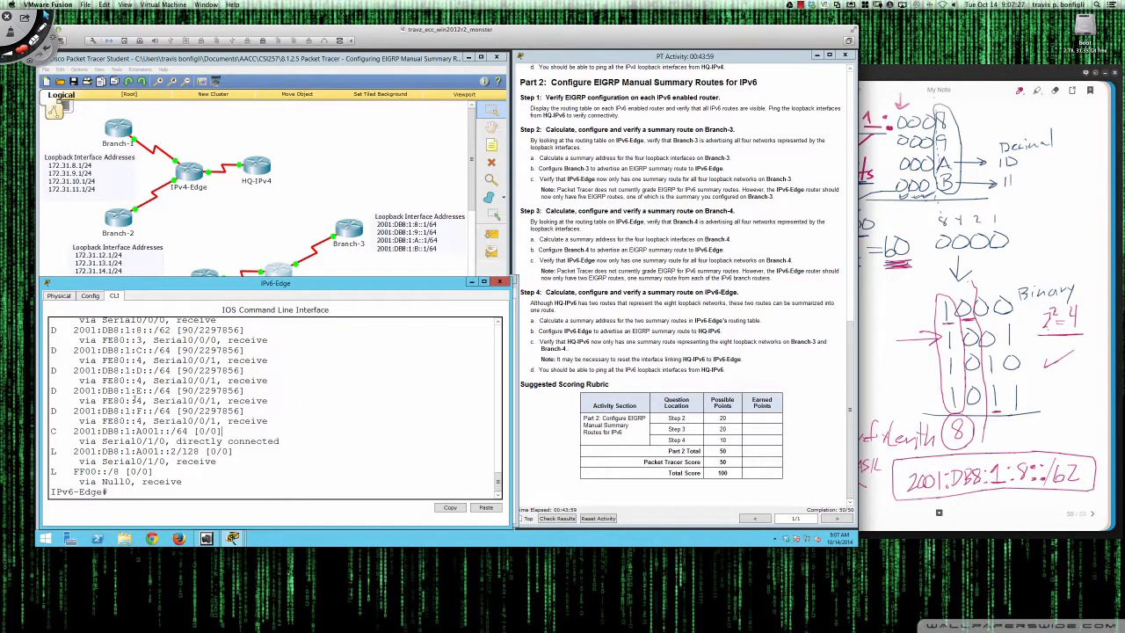
pyautogui.scroll(2, 137, 397)
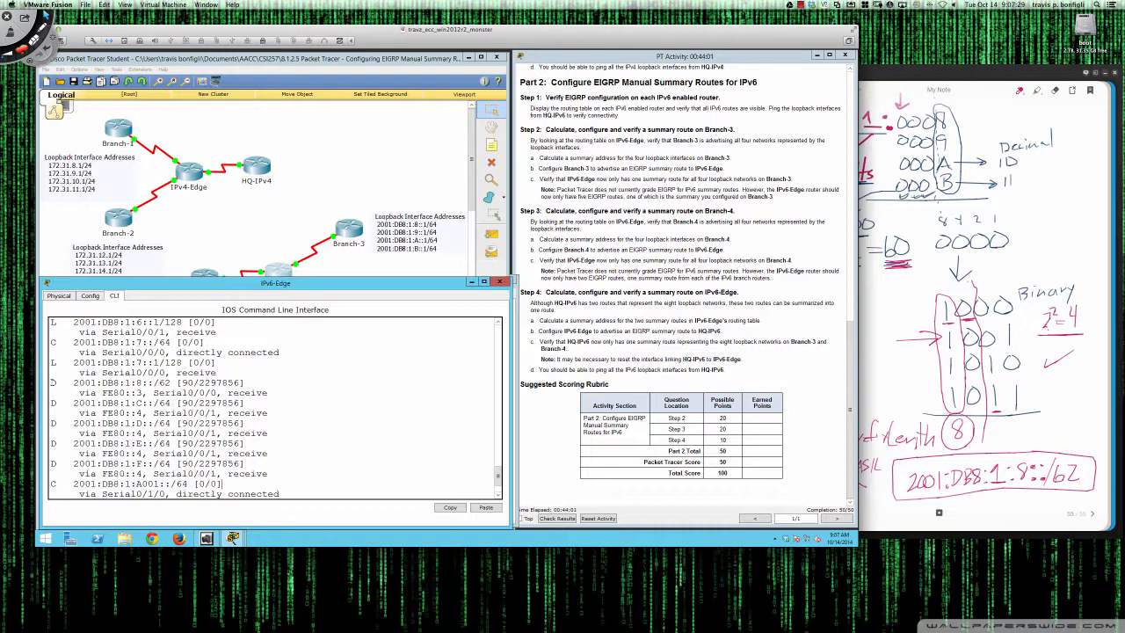
pyautogui.scroll(-2, 141, 397)
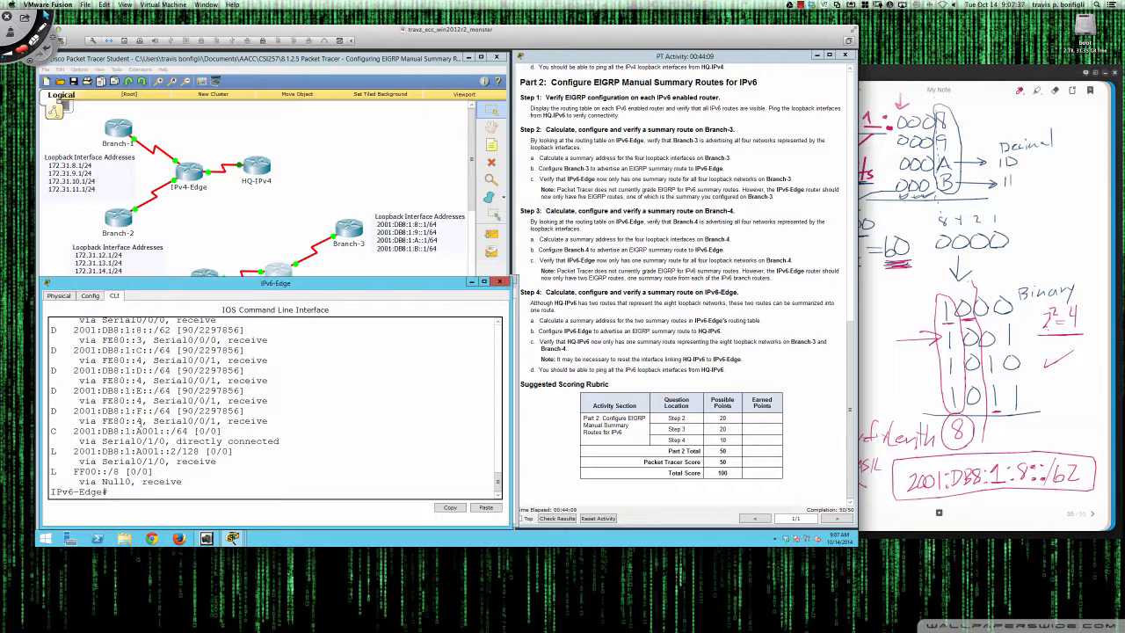
# Step: Bring the topology with Branch-4's loopback addresses into view and turn to a blank page of the note in Bamboo Dock
pyautogui.click(342, 278)
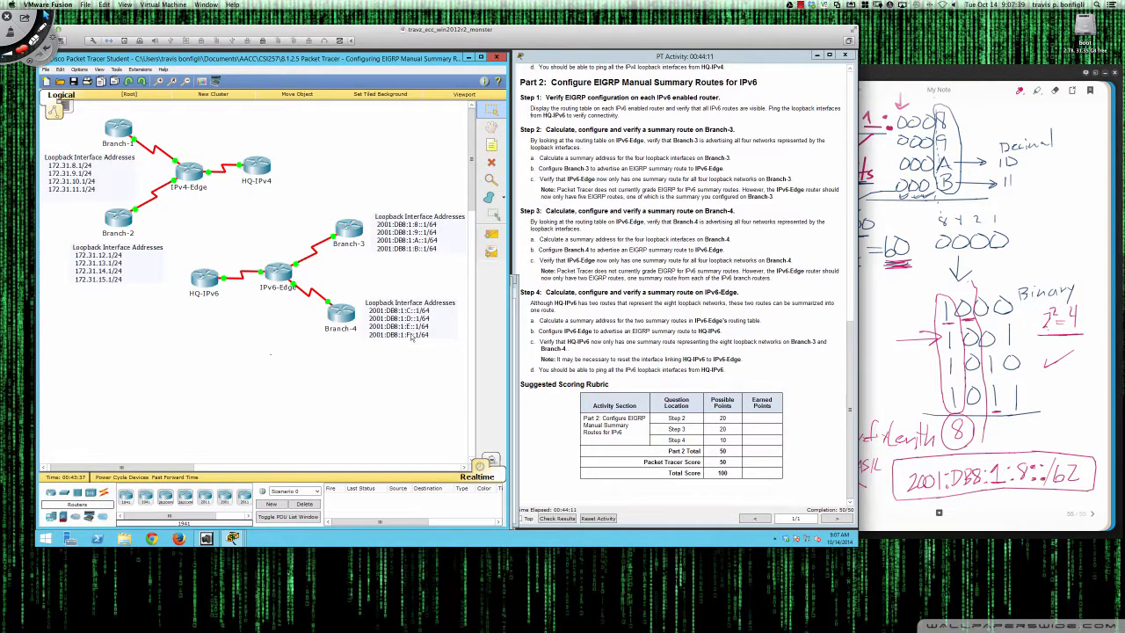
pyautogui.click(296, 287)
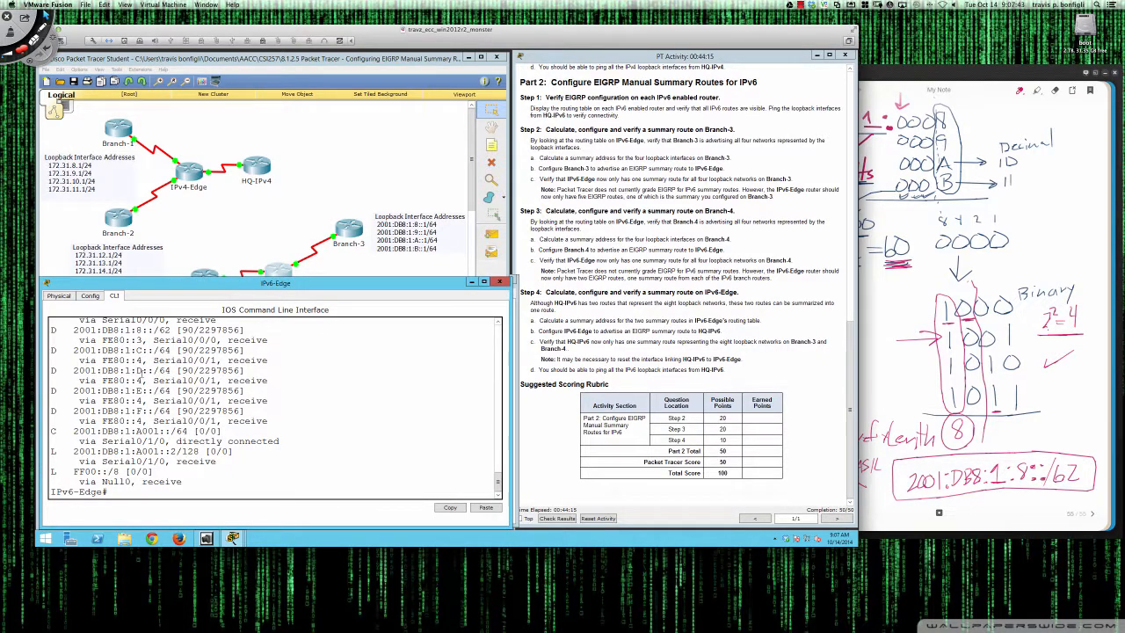
pyautogui.click(368, 253)
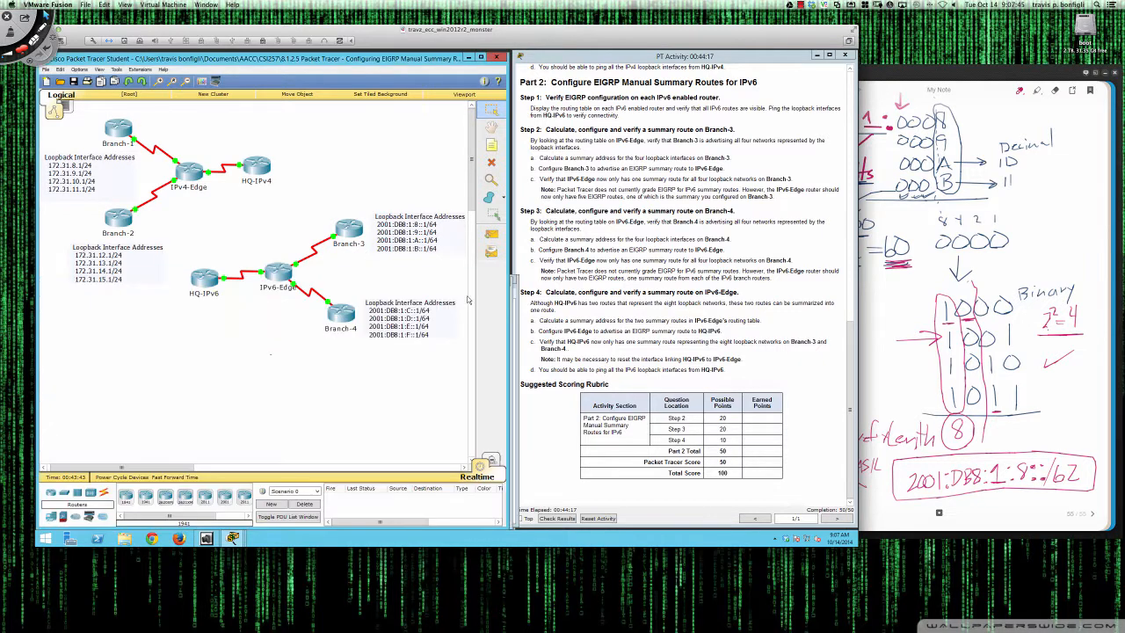
pyautogui.click(947, 378)
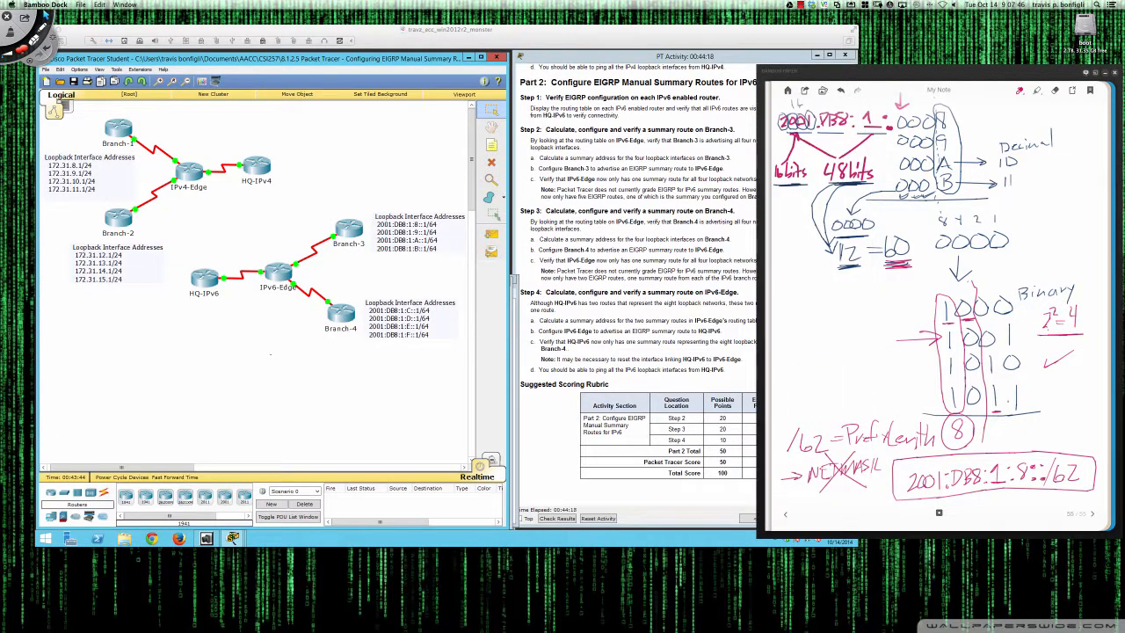
pyautogui.click(1094, 515)
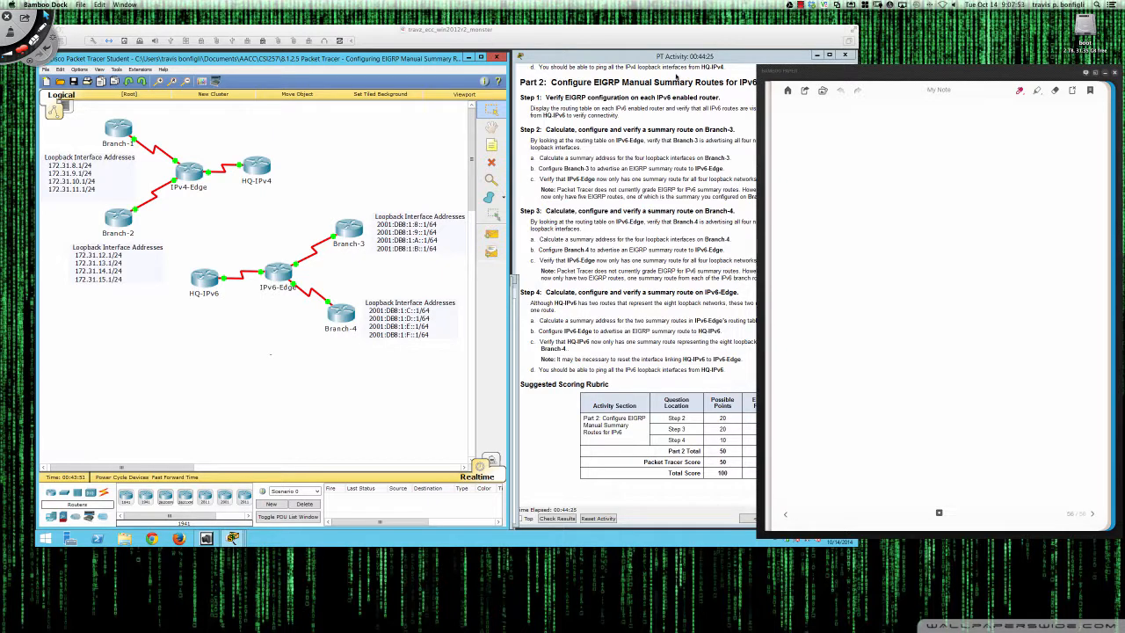
# Step: Handwrite the Branch-4 prefix 2001:DB8:1 on the note page with C, D, E and F listed beneath each other, and box the four digits
pyautogui.moveTo(776, 129)
pyautogui.mouseDown()
pyautogui.moveTo(843, 135)
pyautogui.moveTo(877, 118)
pyautogui.mouseUp()
pyautogui.press('super+z')
pyautogui.moveTo(871, 122)
pyautogui.mouseDown()
pyautogui.moveTo(874, 138)
pyautogui.moveTo(915, 134)
pyautogui.moveTo(912, 160)
pyautogui.mouseUp()
pyautogui.click(897, 149)
pyautogui.moveTo(912, 147); pyautogui.dragTo(916, 183)
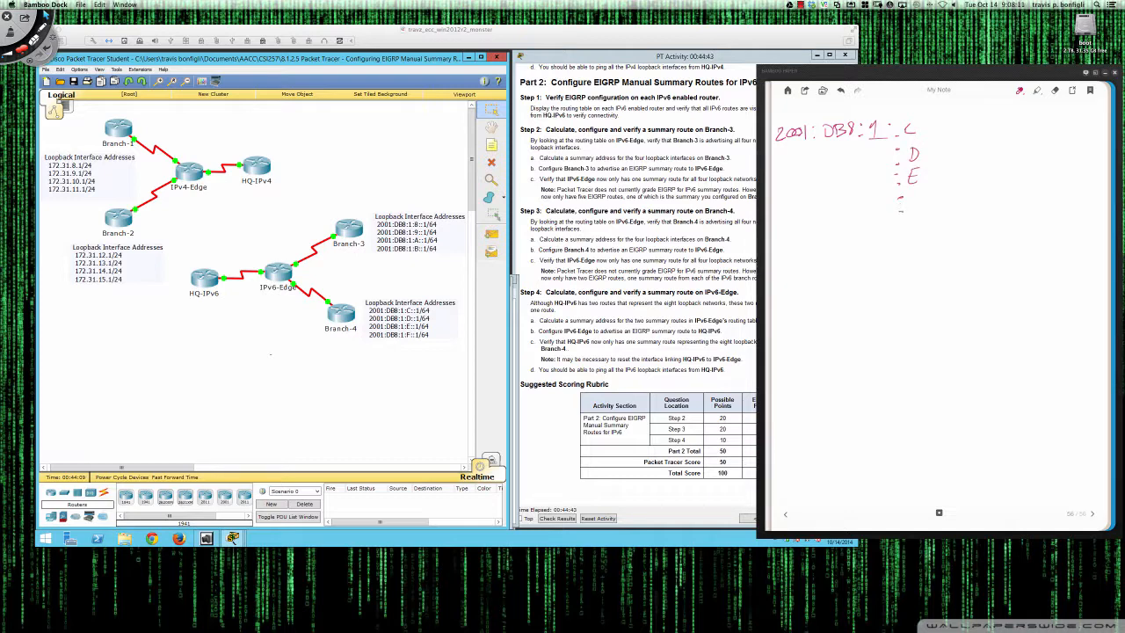
pyautogui.moveTo(915, 195)
pyautogui.mouseDown()
pyautogui.moveTo(913, 209)
pyautogui.moveTo(923, 189)
pyautogui.mouseUp()
pyautogui.moveTo(911, 199); pyautogui.dragTo(926, 194)
pyautogui.moveTo(933, 117)
pyautogui.mouseDown()
pyautogui.moveTo(932, 212)
pyautogui.moveTo(891, 218)
pyautogui.moveTo(889, 109)
pyautogui.moveTo(923, 110)
pyautogui.moveTo(933, 132)
pyautogui.mouseUp()
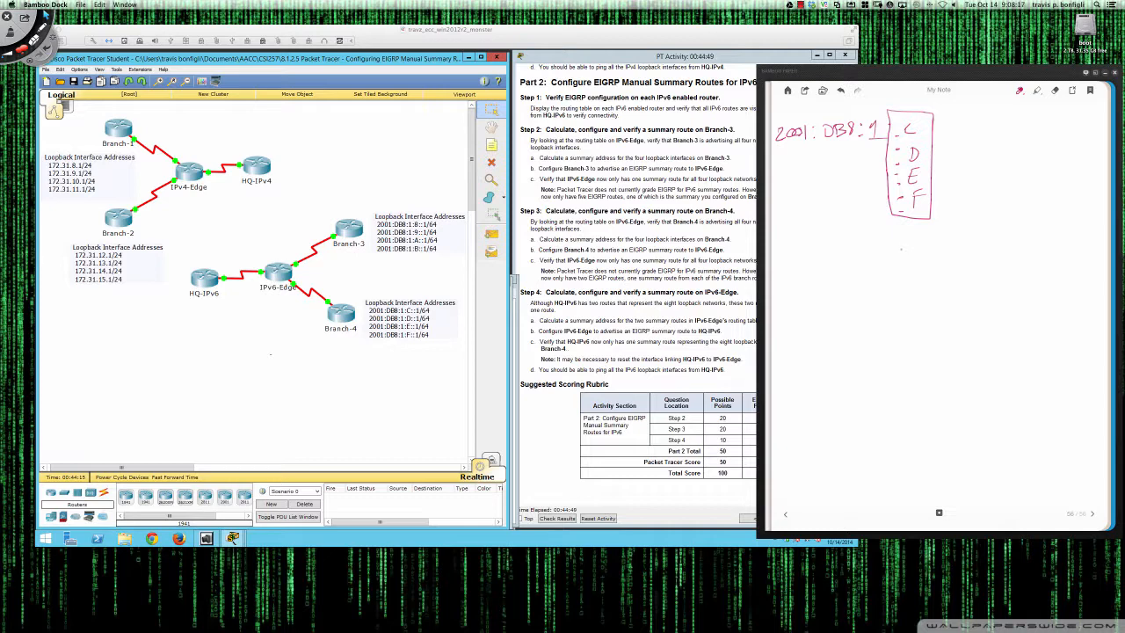
# Step: Underline the common prefix 2001:DB8:1, mark the leading digits before C with an arrow, and write an underlined "60 bits" below
pyautogui.moveTo(777, 150); pyautogui.dragTo(882, 145)
pyautogui.moveTo(894, 116); pyautogui.dragTo(902, 128)
pyautogui.moveTo(801, 187)
pyautogui.mouseDown()
pyautogui.moveTo(794, 202)
pyautogui.moveTo(808, 191)
pyautogui.moveTo(835, 205)
pyautogui.mouseUp()
pyautogui.moveTo(835, 194)
pyautogui.mouseDown()
pyautogui.moveTo(849, 193)
pyautogui.moveTo(836, 214)
pyautogui.mouseUp()
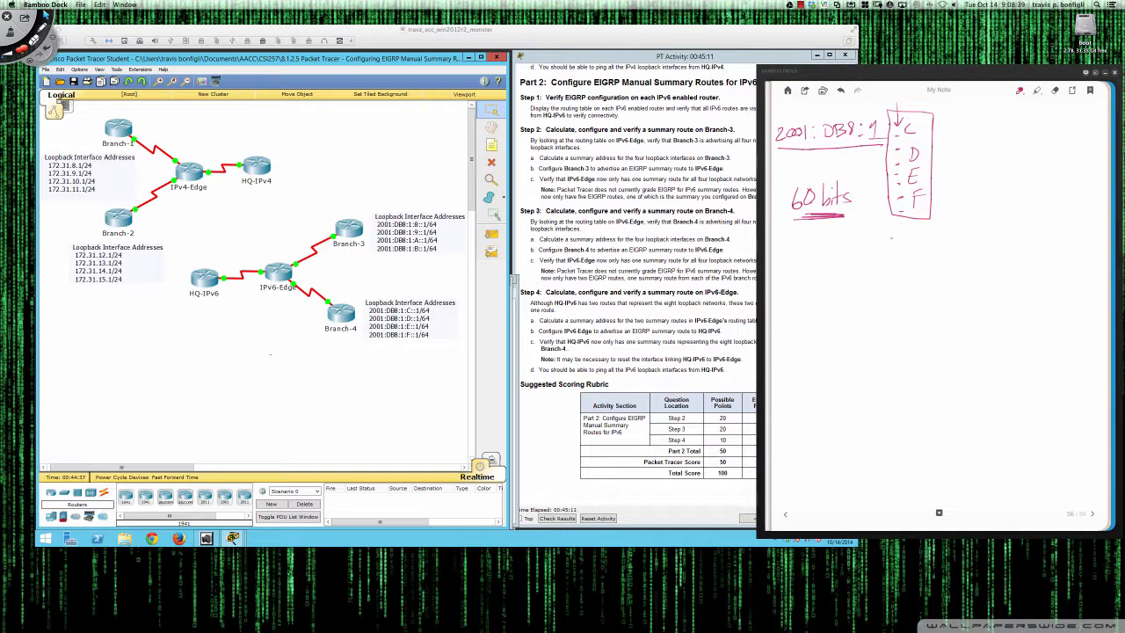
# Step: Draw arrows from C, D, E and F to 12, 13, 14 and 15, and label the columns HEX and Decimal
pyautogui.moveTo(932, 128); pyautogui.dragTo(971, 130)
pyautogui.moveTo(975, 123); pyautogui.dragTo(982, 130)
pyautogui.moveTo(928, 155); pyautogui.dragTo(976, 162)
pyautogui.moveTo(978, 145)
pyautogui.mouseDown()
pyautogui.moveTo(978, 160)
pyautogui.moveTo(949, 177)
pyautogui.moveTo(985, 181)
pyautogui.moveTo(972, 199)
pyautogui.moveTo(982, 204)
pyautogui.mouseUp()
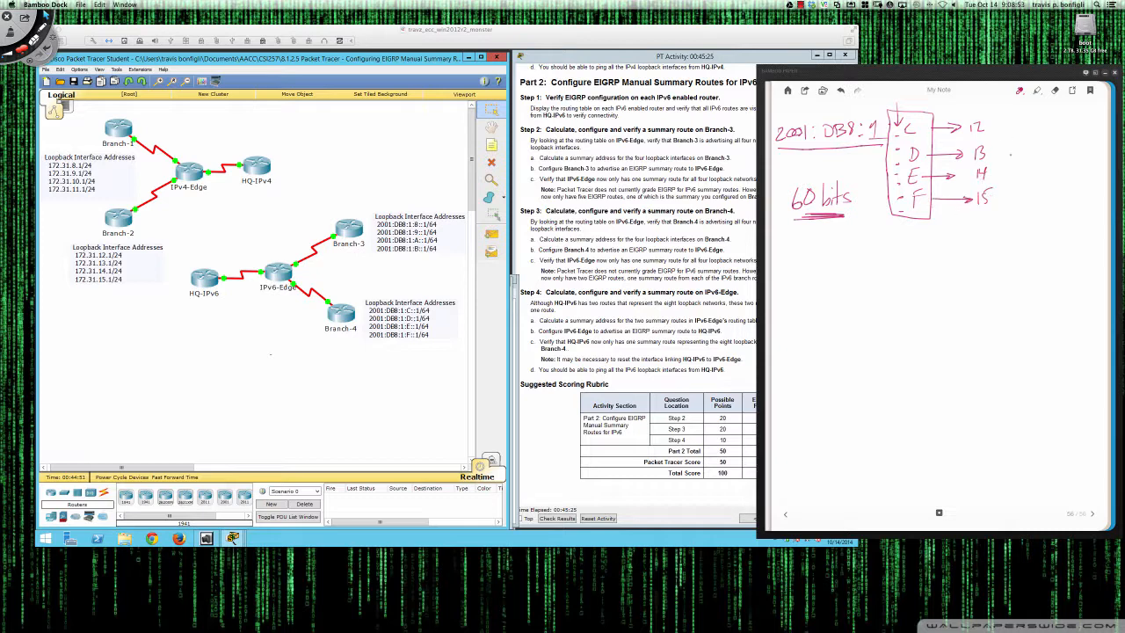
pyautogui.moveTo(967, 102)
pyautogui.mouseDown()
pyautogui.moveTo(970, 114)
pyautogui.moveTo(1023, 114)
pyautogui.mouseUp()
pyautogui.moveTo(902, 97); pyautogui.dragTo(924, 110)
# Step: Draw a downward arrow below the decimal values and write their binary forms 1100, 1101, 1110 and 1111 in rows
pyautogui.moveTo(960, 222); pyautogui.dragTo(959, 252)
pyautogui.moveTo(953, 234)
pyautogui.mouseDown()
pyautogui.moveTo(959, 252)
pyautogui.moveTo(974, 238)
pyautogui.mouseUp()
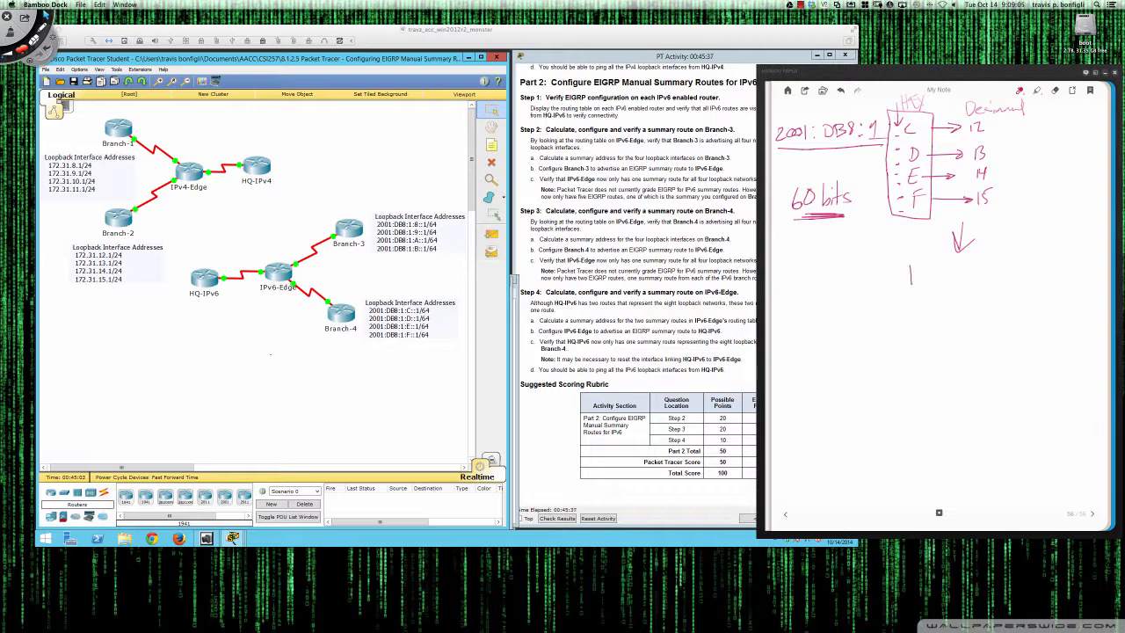
pyautogui.moveTo(924, 265)
pyautogui.mouseDown()
pyautogui.moveTo(927, 286)
pyautogui.moveTo(969, 265)
pyautogui.mouseUp()
pyautogui.moveTo(912, 297); pyautogui.dragTo(912, 321)
pyautogui.moveTo(926, 298)
pyautogui.mouseDown()
pyautogui.moveTo(926, 320)
pyautogui.moveTo(945, 300)
pyautogui.moveTo(973, 319)
pyautogui.moveTo(917, 360)
pyautogui.mouseUp()
pyautogui.moveTo(930, 334)
pyautogui.mouseDown()
pyautogui.moveTo(929, 357)
pyautogui.moveTo(976, 337)
pyautogui.mouseUp()
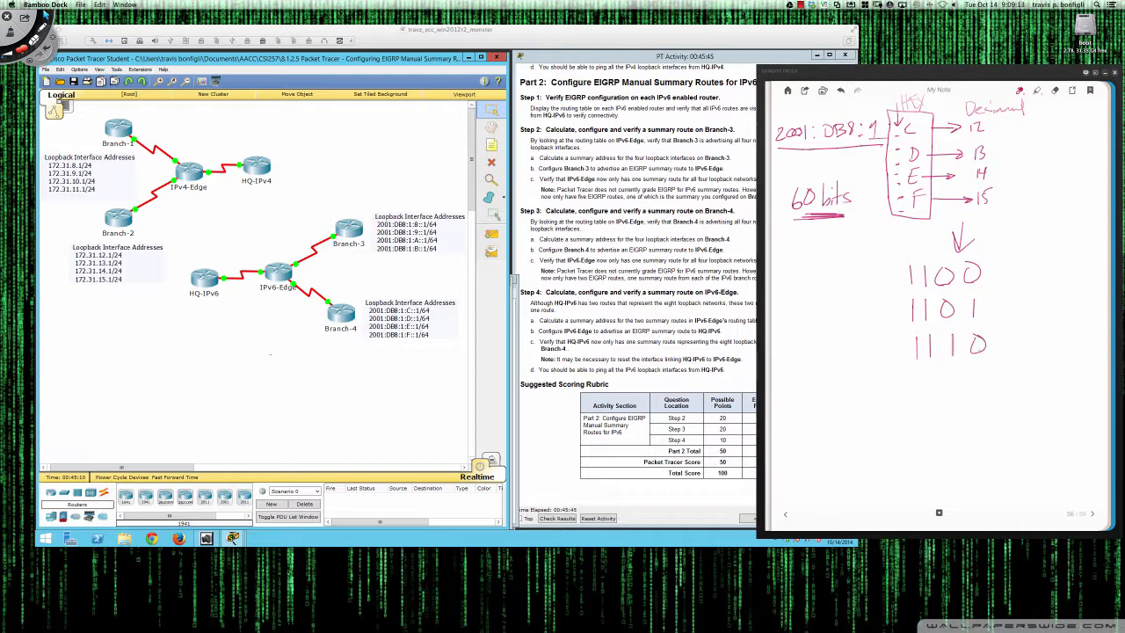
pyautogui.moveTo(924, 375)
pyautogui.mouseDown()
pyautogui.moveTo(921, 401)
pyautogui.moveTo(977, 393)
pyautogui.mouseUp()
# Step: Switch to the green pen, draw a vertical line after the two matching bits of the binary rows and underline those bits
pyautogui.rightClick(880, 242)
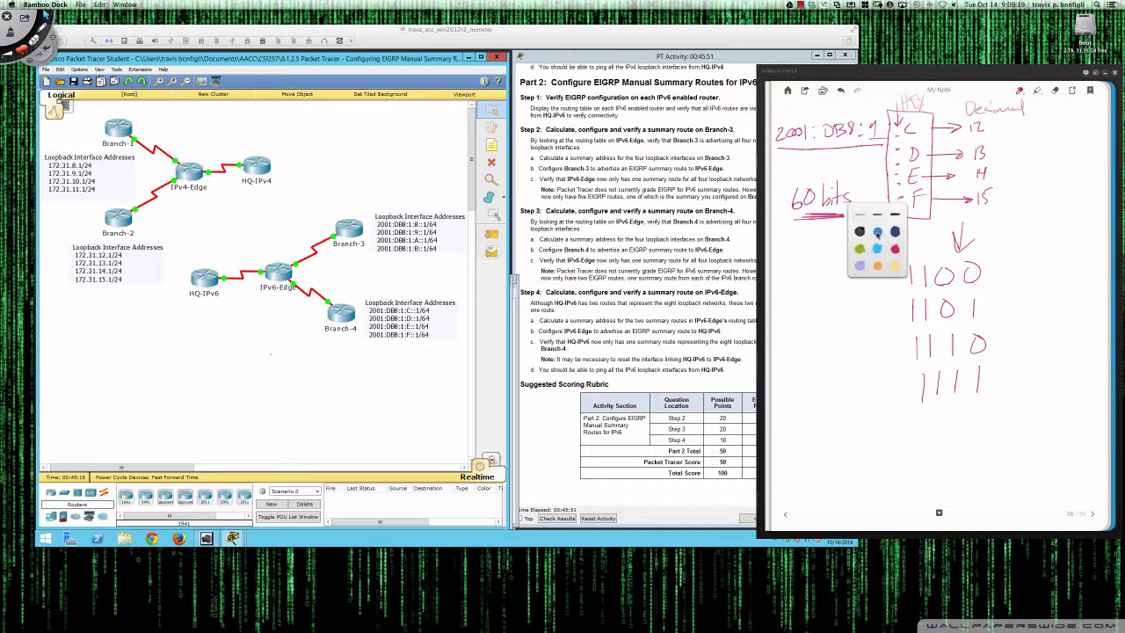
pyautogui.click(861, 249)
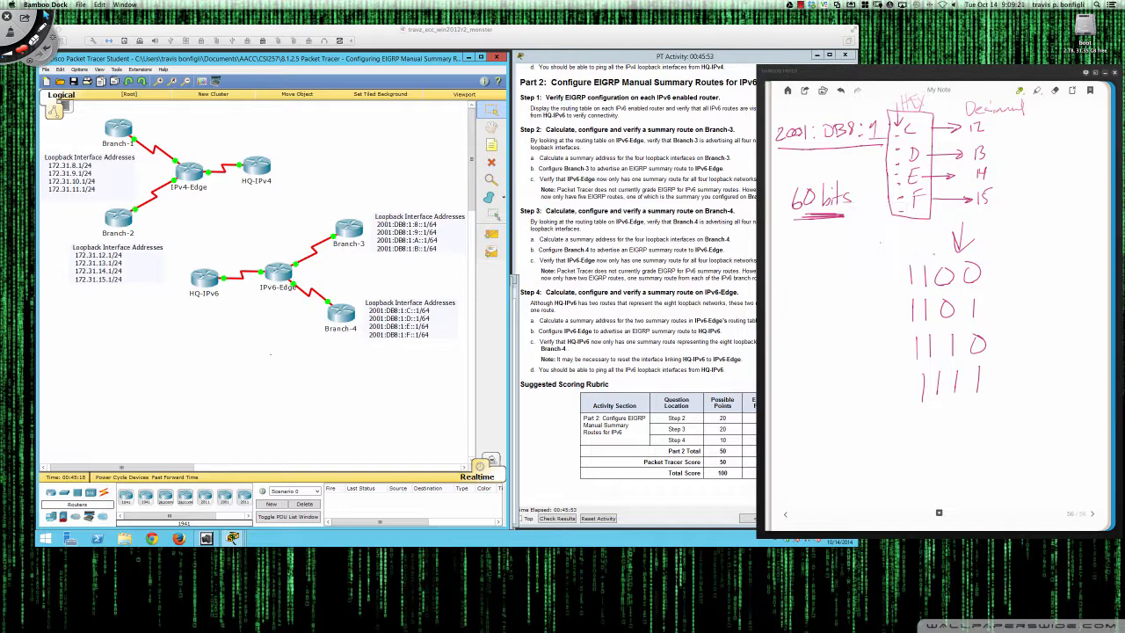
pyautogui.moveTo(929, 238); pyautogui.dragTo(940, 350)
pyautogui.moveTo(942, 390); pyautogui.dragTo(940, 405)
# Step: Draw a green arrow down from "60 bits" to "/62" and write an underlined "Prefix Length" beneath it
pyautogui.moveTo(819, 223)
pyautogui.mouseDown()
pyautogui.moveTo(819, 246)
pyautogui.moveTo(826, 237)
pyautogui.moveTo(798, 283)
pyautogui.moveTo(819, 281)
pyautogui.mouseUp()
pyautogui.moveTo(823, 267)
pyautogui.mouseDown()
pyautogui.moveTo(833, 282)
pyautogui.moveTo(791, 310)
pyautogui.mouseUp()
pyautogui.moveTo(797, 308); pyautogui.dragTo(835, 311)
pyautogui.click(824, 300)
pyautogui.moveTo(835, 302)
pyautogui.mouseDown()
pyautogui.moveTo(828, 312)
pyautogui.moveTo(870, 311)
pyautogui.moveTo(873, 299)
pyautogui.mouseUp()
pyautogui.moveTo(805, 320); pyautogui.dragTo(888, 314)
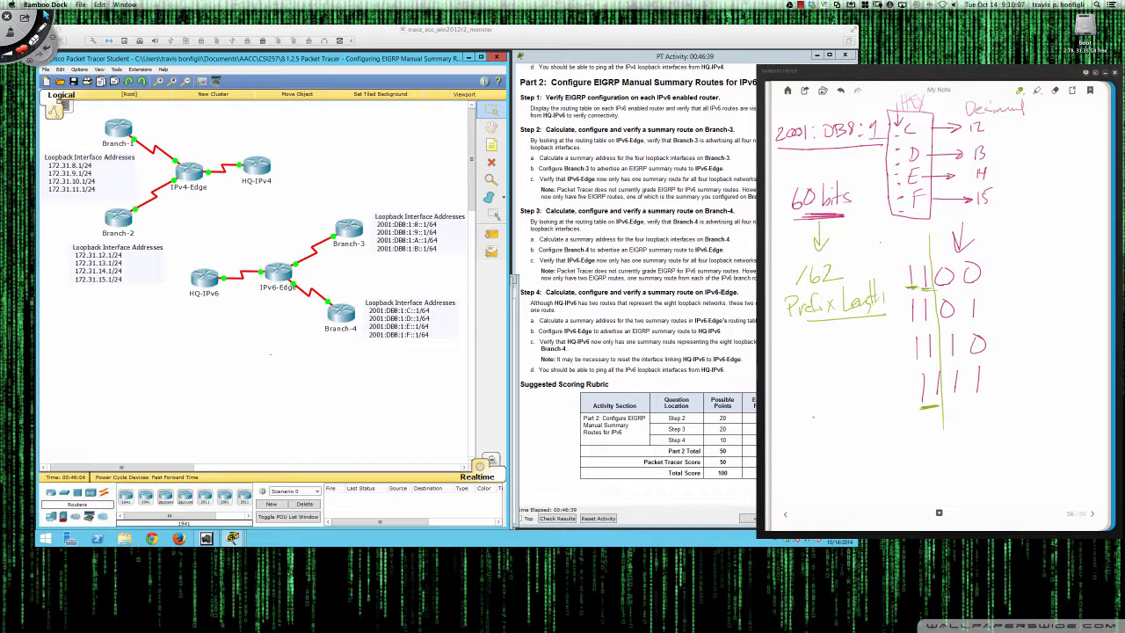
# Step: Write the candidate summary address 2001:DB8:1:12::/62 in green below the binary rows, underlining the 12
pyautogui.moveTo(785, 439)
pyautogui.mouseDown()
pyautogui.moveTo(843, 447)
pyautogui.moveTo(860, 435)
pyautogui.mouseUp()
pyautogui.moveTo(898, 436)
pyautogui.mouseDown()
pyautogui.moveTo(899, 450)
pyautogui.moveTo(912, 449)
pyautogui.mouseUp()
pyautogui.moveTo(902, 454); pyautogui.dragTo(918, 454)
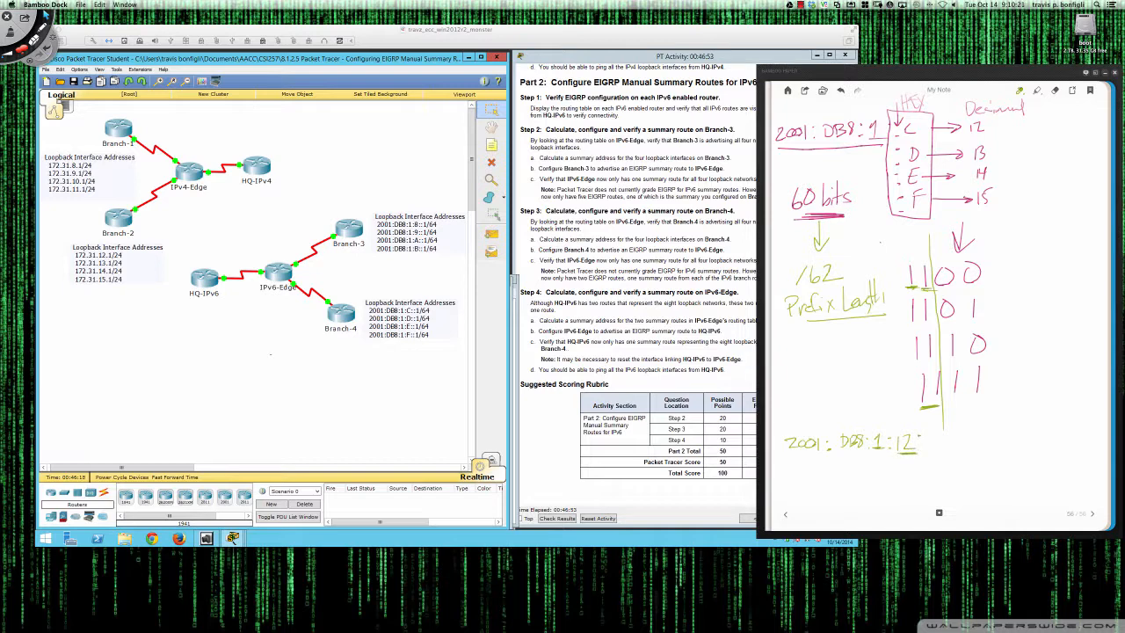
pyautogui.moveTo(942, 427); pyautogui.dragTo(934, 449)
pyautogui.moveTo(949, 434)
pyautogui.mouseDown()
pyautogui.moveTo(942, 444)
pyautogui.moveTo(951, 441)
pyautogui.mouseUp()
pyautogui.moveTo(951, 434); pyautogui.dragTo(968, 449)
# Step: Switch to the pink pen, cross out 2001:DB8:1:12::/62, write WRONG above it and underline the matching bits 11
pyautogui.rightClick(832, 346)
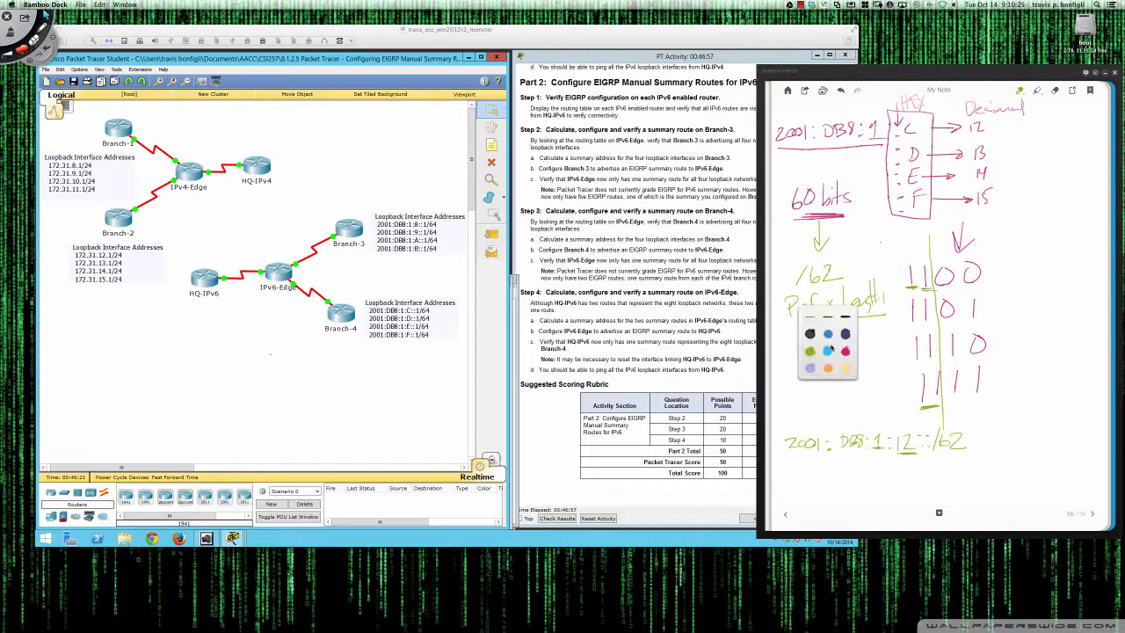
pyautogui.click(847, 353)
pyautogui.moveTo(833, 402); pyautogui.dragTo(879, 461)
pyautogui.moveTo(873, 406); pyautogui.dragTo(851, 462)
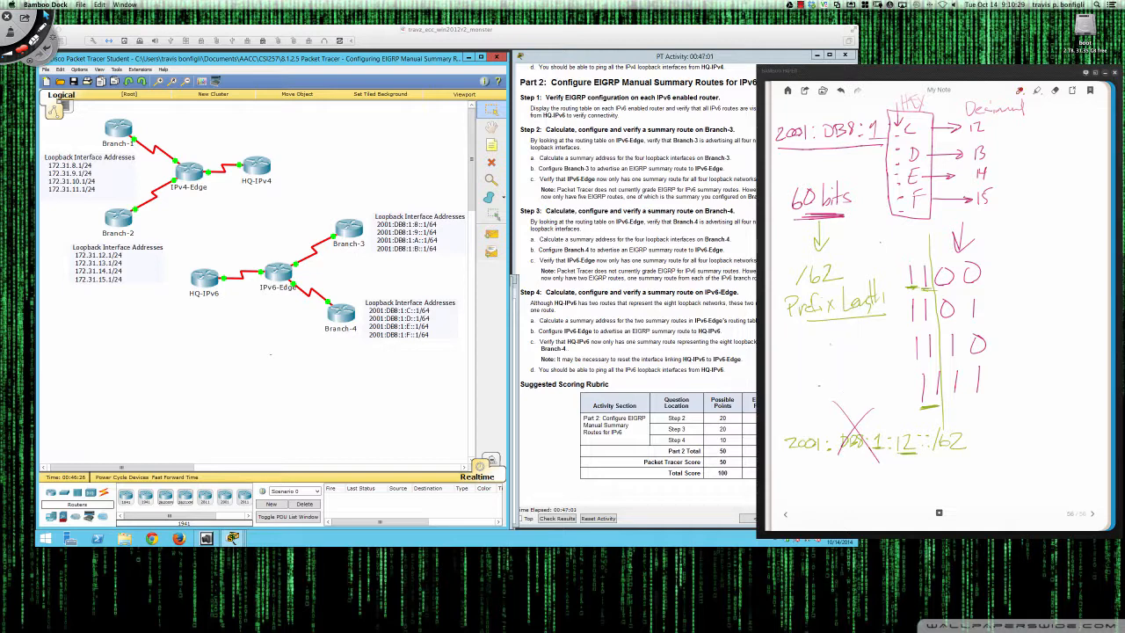
pyautogui.moveTo(806, 389)
pyautogui.mouseDown()
pyautogui.moveTo(864, 377)
pyautogui.moveTo(939, 405)
pyautogui.moveTo(925, 405)
pyautogui.mouseUp()
# Step: Mark the hex-to-decimal conversion with an arrow and circled 1, and the decimal-to-binary conversion with a long arrow and circled 2
pyautogui.moveTo(932, 99); pyautogui.dragTo(935, 108)
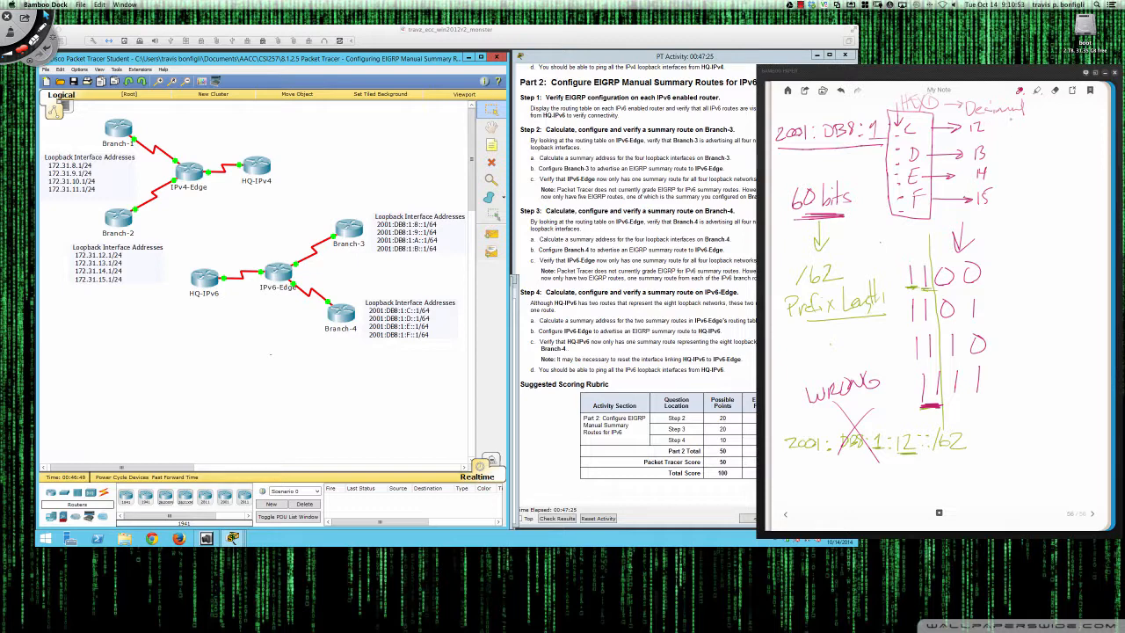
pyautogui.moveTo(1012, 120)
pyautogui.mouseDown()
pyautogui.moveTo(971, 226)
pyautogui.moveTo(981, 221)
pyautogui.mouseUp()
pyautogui.moveTo(1015, 177); pyautogui.dragTo(1028, 188)
pyautogui.moveTo(1026, 170)
pyautogui.mouseDown()
pyautogui.moveTo(1007, 183)
pyautogui.moveTo(1035, 174)
pyautogui.mouseUp()
# Step: Draw an arrow from the matching bits to "Decimal" with a circled 3, and another down to "HEX" with a circled 4
pyautogui.moveTo(942, 406); pyautogui.dragTo(1016, 409)
pyautogui.moveTo(1026, 401); pyautogui.dragTo(1059, 404)
pyautogui.moveTo(983, 387); pyautogui.dragTo(991, 400)
pyautogui.moveTo(1002, 385)
pyautogui.mouseDown()
pyautogui.moveTo(976, 406)
pyautogui.moveTo(998, 380)
pyautogui.moveTo(1023, 438)
pyautogui.mouseUp()
pyautogui.moveTo(1024, 438); pyautogui.dragTo(1042, 424)
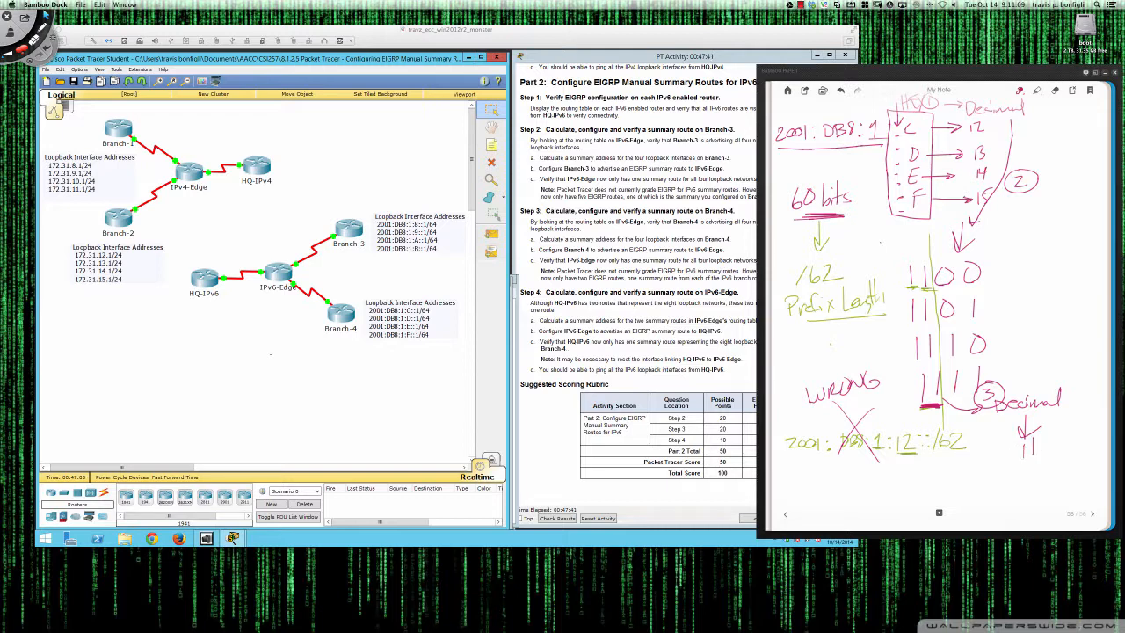
pyautogui.moveTo(1041, 444)
pyautogui.mouseDown()
pyautogui.moveTo(1040, 459)
pyautogui.moveTo(1051, 445)
pyautogui.mouseUp()
pyautogui.moveTo(1053, 442)
pyautogui.mouseDown()
pyautogui.moveTo(1063, 457)
pyautogui.moveTo(1049, 459)
pyautogui.mouseUp()
pyautogui.moveTo(1051, 420)
pyautogui.mouseDown()
pyautogui.moveTo(1059, 431)
pyautogui.moveTo(1051, 415)
pyautogui.mouseUp()
# Step: Underline the first row's matching bits in pink, write "= 12" beside that row, circle the 12, and link it to a circled C
pyautogui.moveTo(908, 287); pyautogui.dragTo(938, 289)
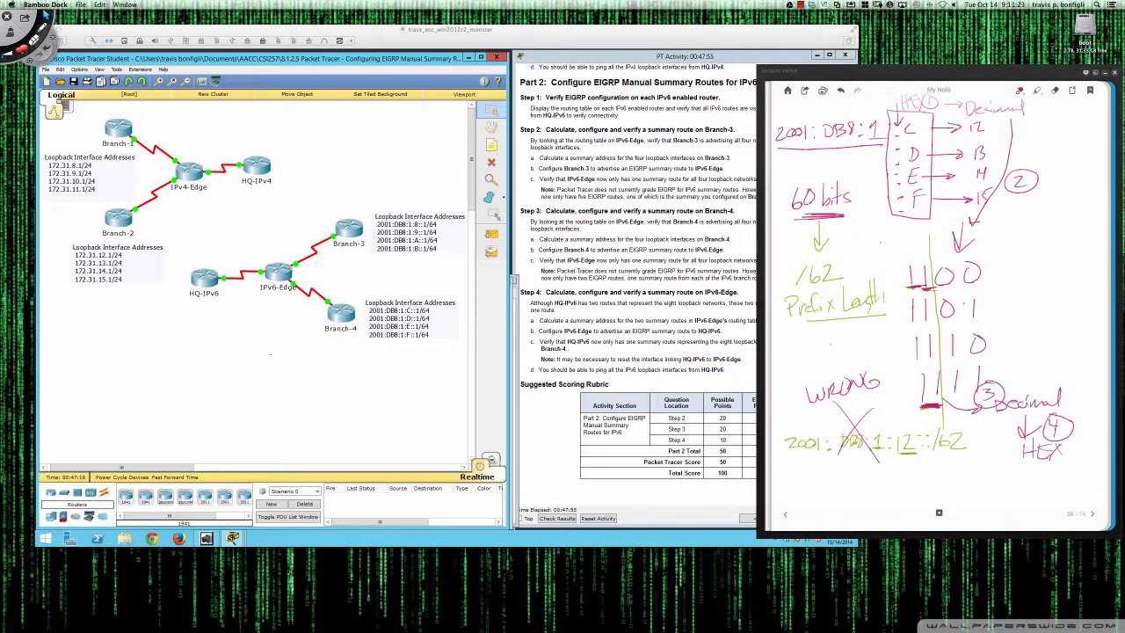
pyautogui.moveTo(997, 309); pyautogui.dragTo(1016, 309)
pyautogui.moveTo(997, 313); pyautogui.dragTo(1017, 313)
pyautogui.moveTo(990, 268); pyautogui.dragTo(1003, 268)
pyautogui.moveTo(992, 272)
pyautogui.mouseDown()
pyautogui.moveTo(1049, 274)
pyautogui.moveTo(1051, 250)
pyautogui.moveTo(1046, 278)
pyautogui.mouseUp()
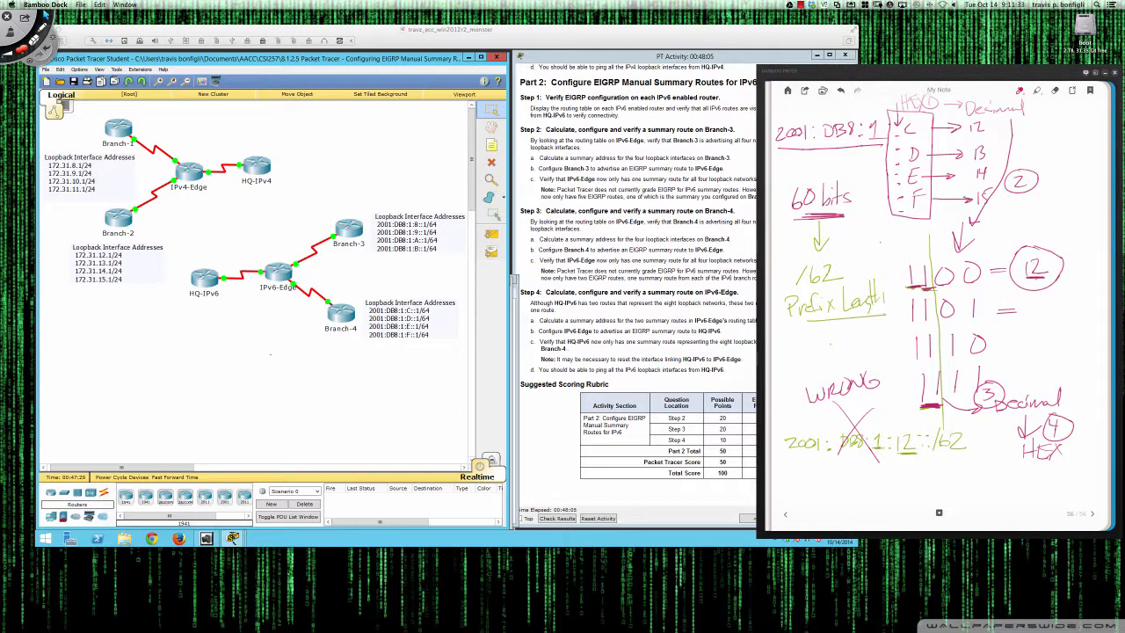
pyautogui.rightClick(1033, 275)
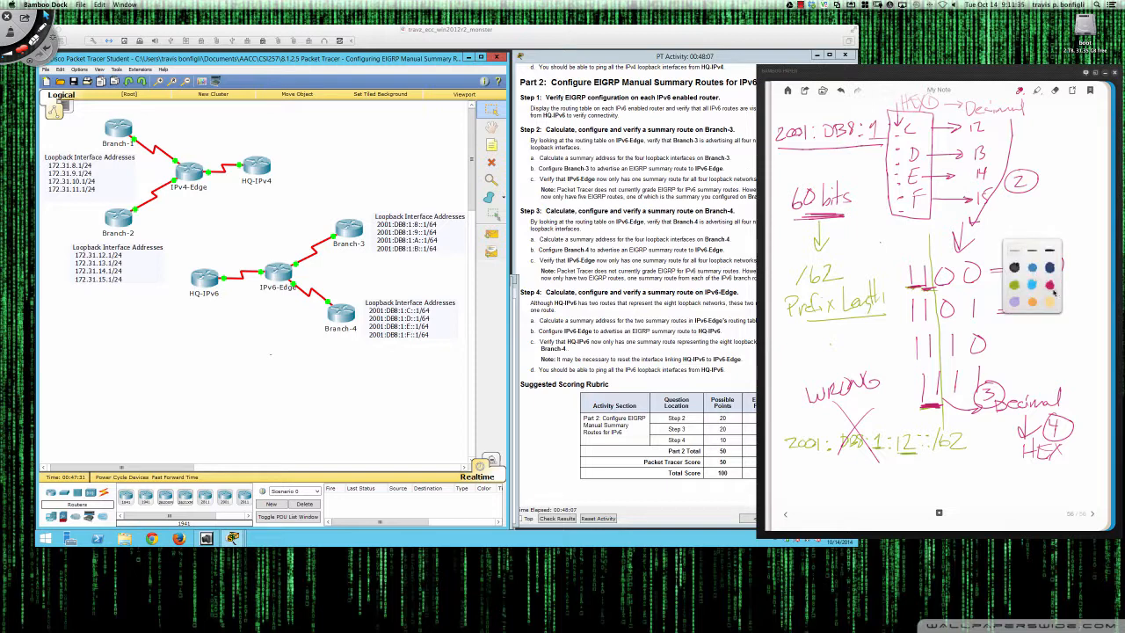
pyautogui.click(1069, 287)
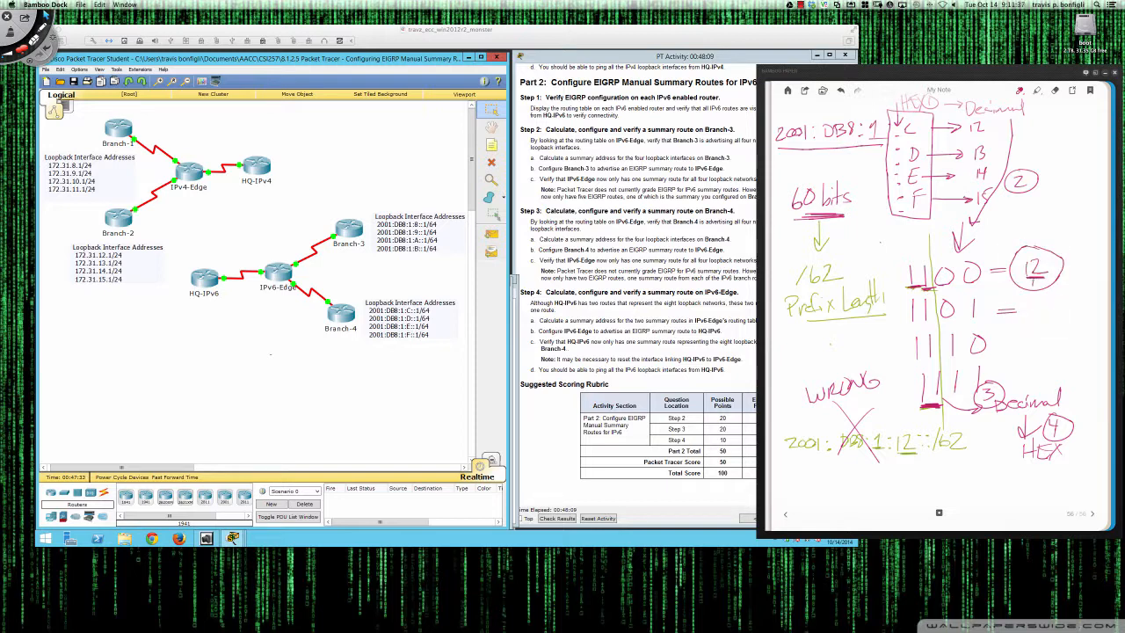
pyautogui.moveTo(1030, 286)
pyautogui.mouseDown()
pyautogui.moveTo(1045, 311)
pyautogui.moveTo(1094, 309)
pyautogui.moveTo(1076, 288)
pyautogui.mouseUp()
# Step: Cross out the wrong summary address including its 12, and write the checked, circled 2001:DB8:1:C::/62 beneath it
pyautogui.moveTo(773, 434); pyautogui.dragTo(795, 451)
pyautogui.moveTo(794, 426)
pyautogui.mouseDown()
pyautogui.moveTo(774, 456)
pyautogui.moveTo(812, 501)
pyautogui.moveTo(834, 489)
pyautogui.mouseUp()
pyautogui.moveTo(846, 488)
pyautogui.mouseDown()
pyautogui.moveTo(844, 499)
pyautogui.moveTo(921, 486)
pyautogui.moveTo(930, 496)
pyautogui.mouseUp()
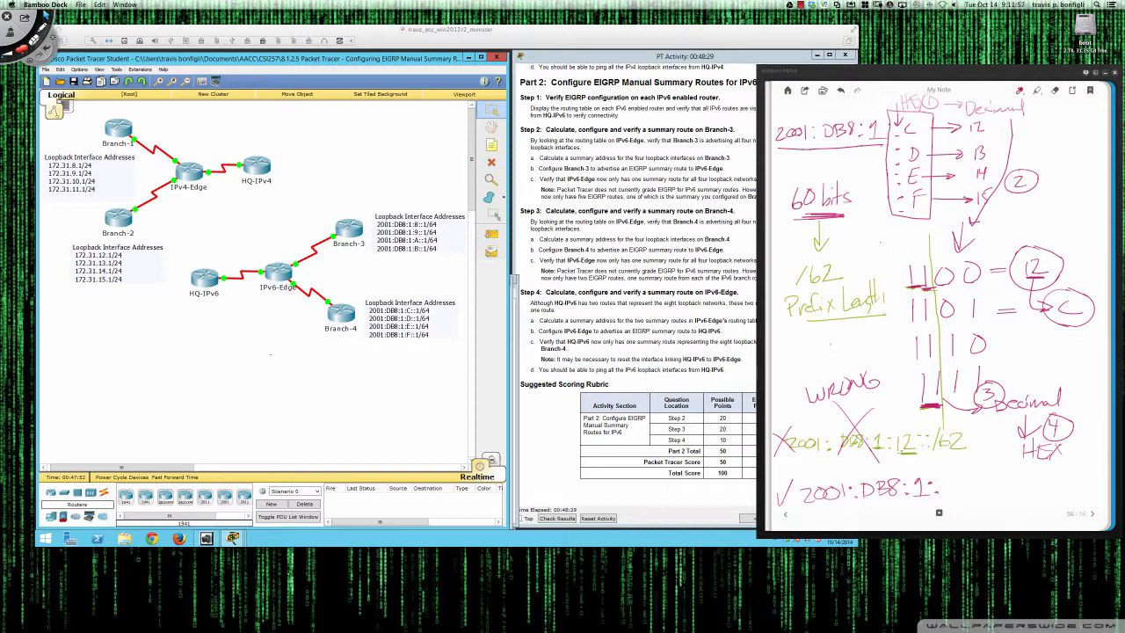
pyautogui.moveTo(953, 481)
pyautogui.mouseDown()
pyautogui.moveTo(956, 493)
pyautogui.moveTo(1018, 494)
pyautogui.moveTo(890, 462)
pyautogui.moveTo(800, 473)
pyautogui.moveTo(791, 512)
pyautogui.moveTo(1035, 494)
pyautogui.moveTo(1004, 458)
pyautogui.mouseUp()
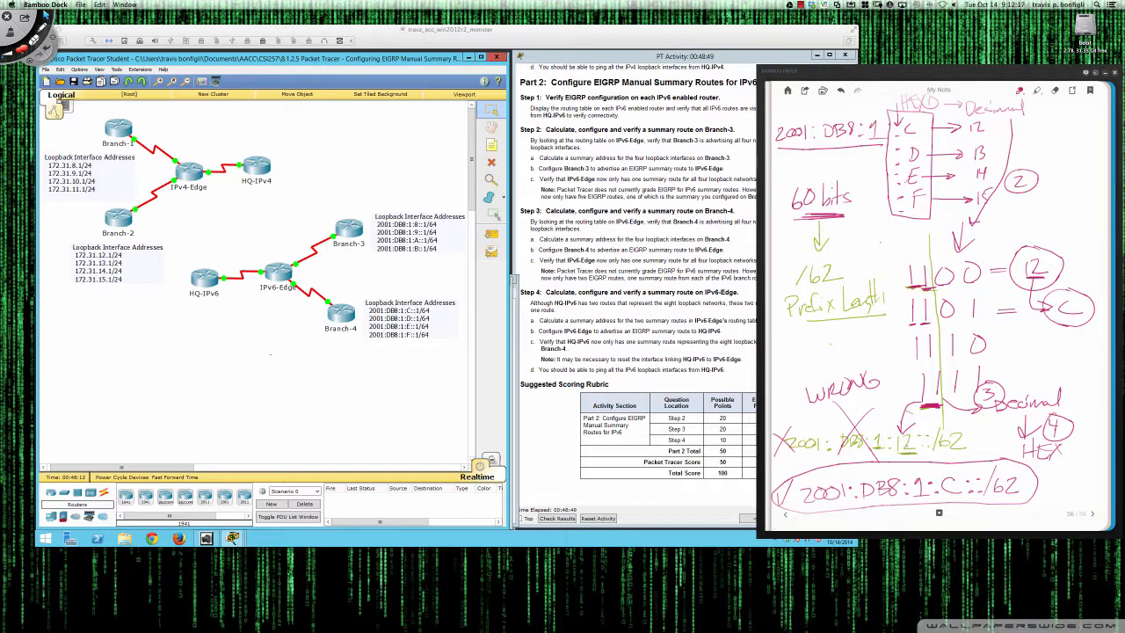
pyautogui.moveTo(905, 427)
pyautogui.mouseDown()
pyautogui.moveTo(917, 433)
pyautogui.moveTo(907, 423)
pyautogui.moveTo(916, 455)
pyautogui.moveTo(889, 462)
pyautogui.mouseUp()
# Step: Switch to Packet Tracer, open Branch-4's command line, and move and widen its window below the upper topology
pyautogui.click(348, 323)
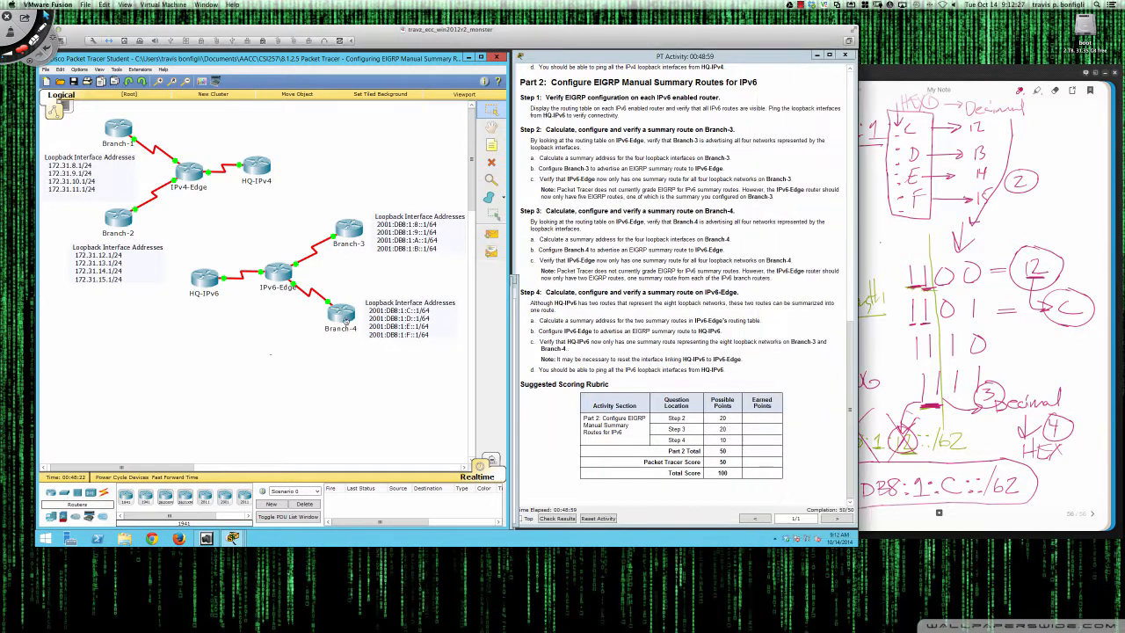
pyautogui.click(341, 313)
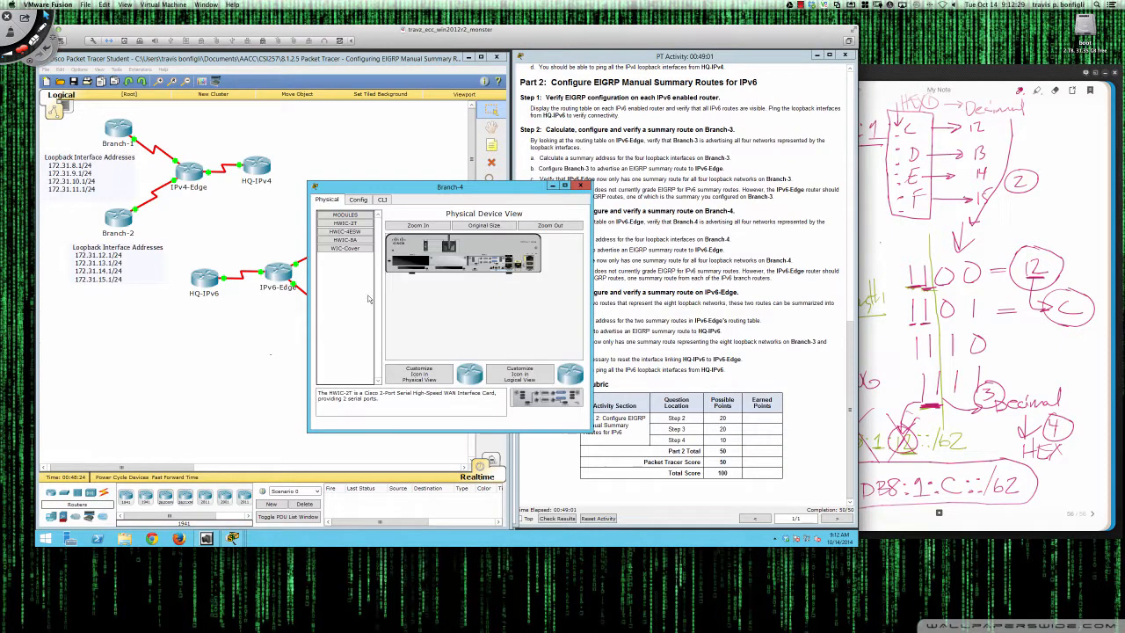
pyautogui.moveTo(422, 188); pyautogui.dragTo(154, 284)
pyautogui.moveTo(324, 375); pyautogui.dragTo(521, 378)
pyautogui.click(115, 295)
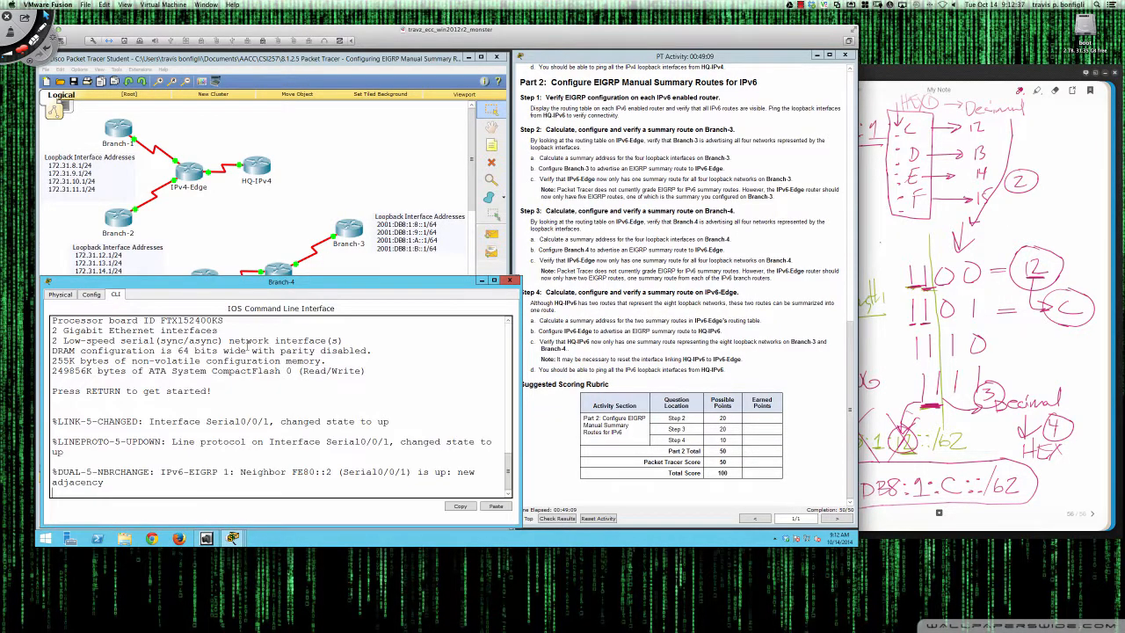
# Step: Enter privileged EXEC mode on Branch-4 and show its IP routing table with sh ip route
pyautogui.press('Return')
pyautogui.press('Return')
pyautogui.press('Return')
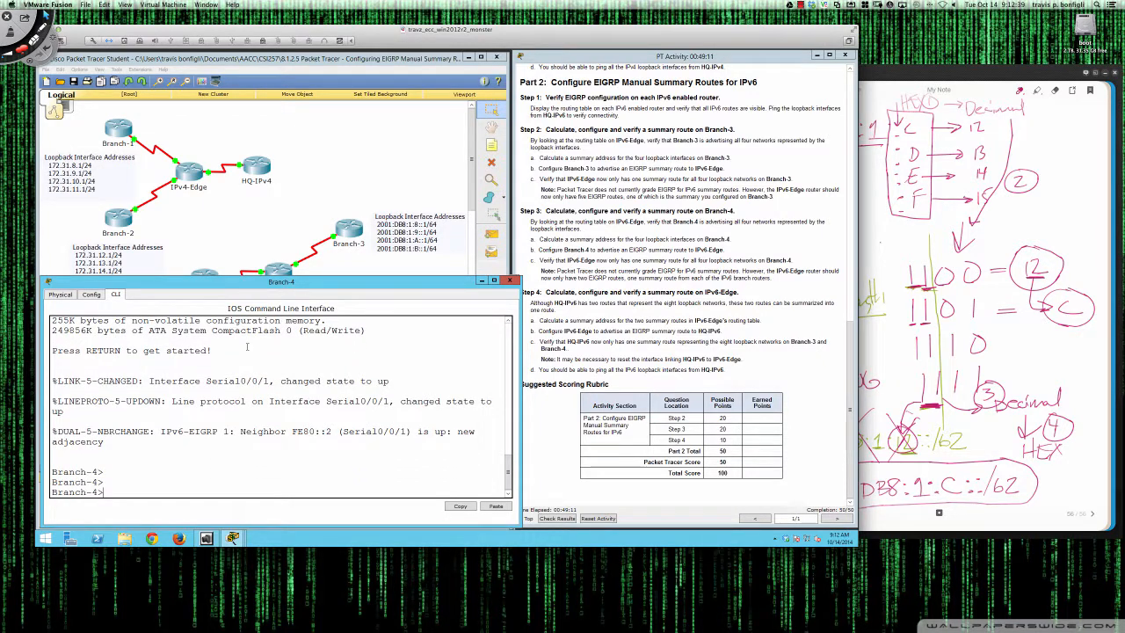
pyautogui.press('Return')
pyautogui.press('Return')
pyautogui.press('Return')
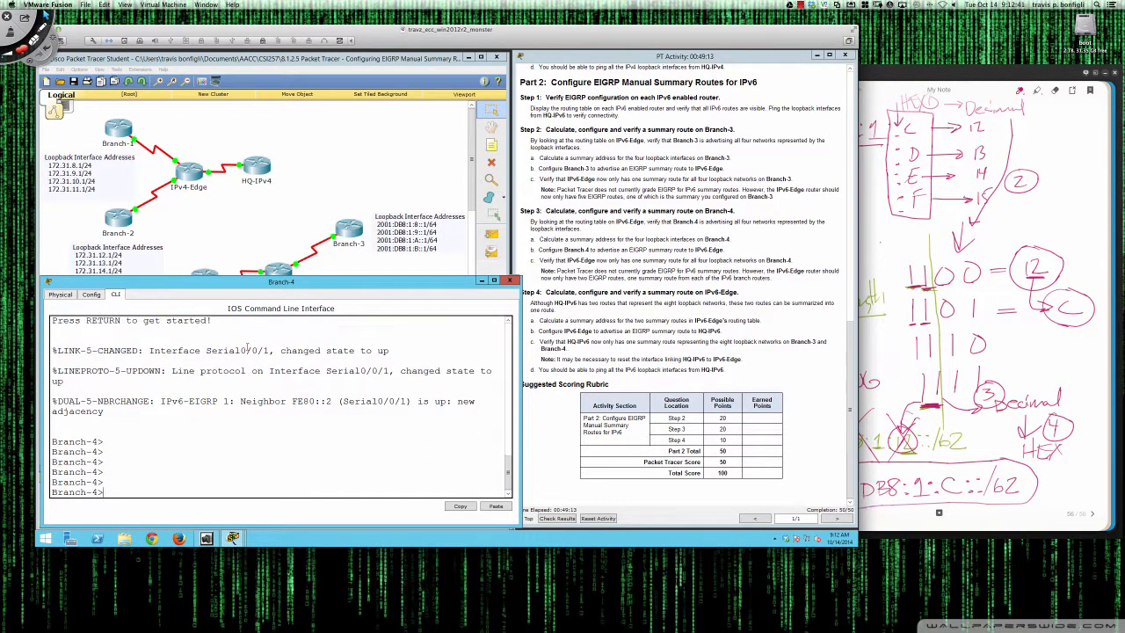
pyautogui.write('en')
pyautogui.press('Return')
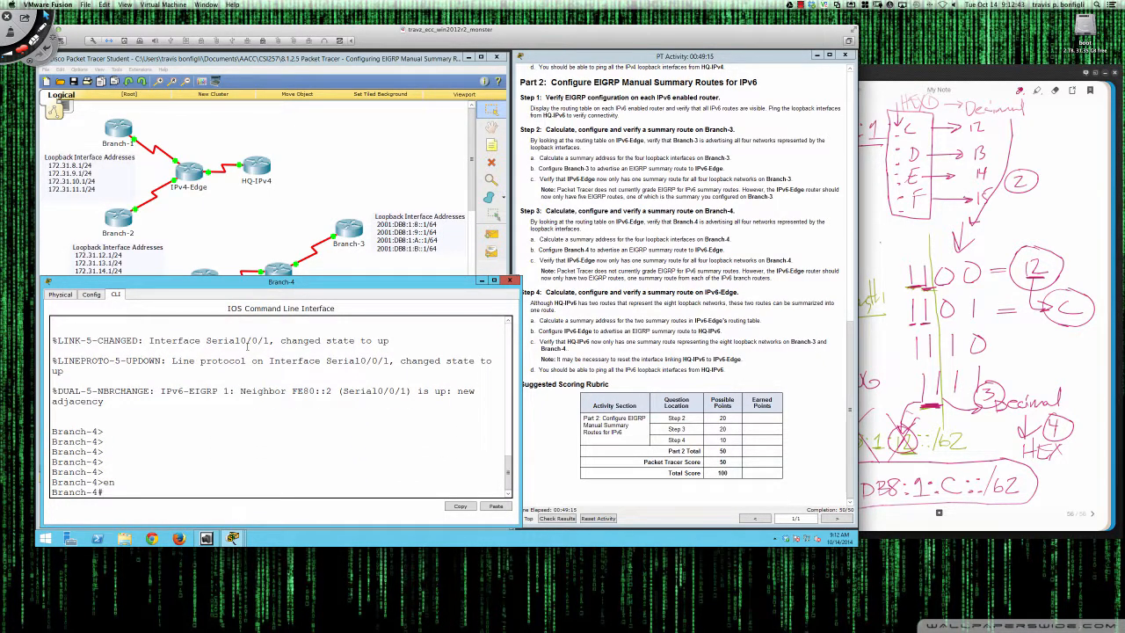
pyautogui.write('sh ip route')
pyautogui.press('Return')
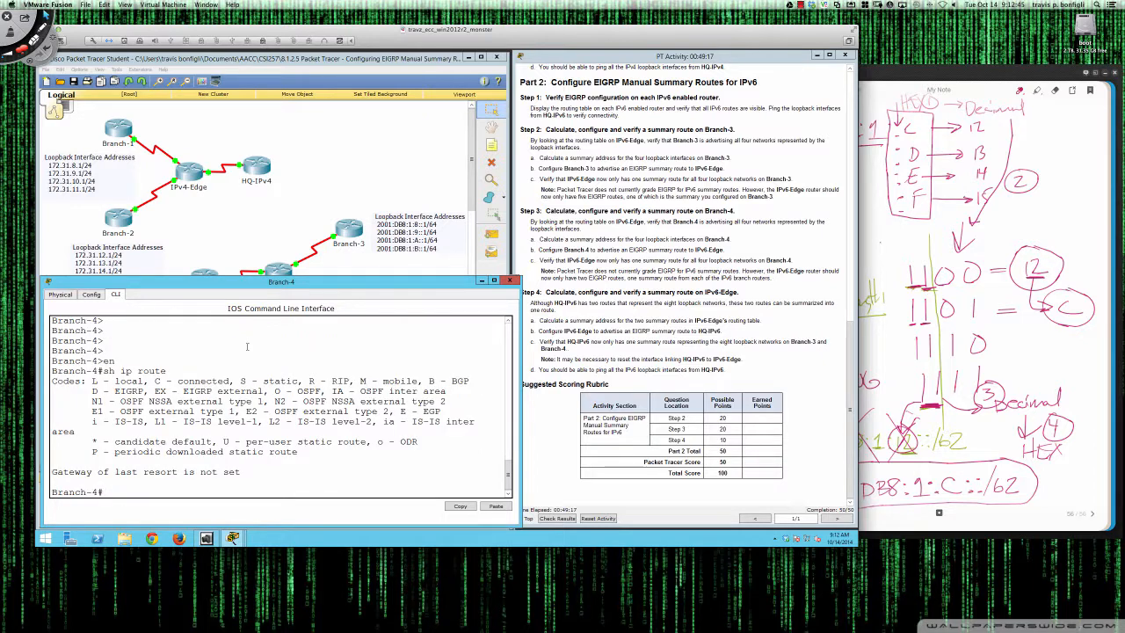
# Step: Show IPv6-Edge's IPv6 routing table again and examine the 2001:DB8:1:C through F routes learned from Branch-4
pyautogui.click(276, 267)
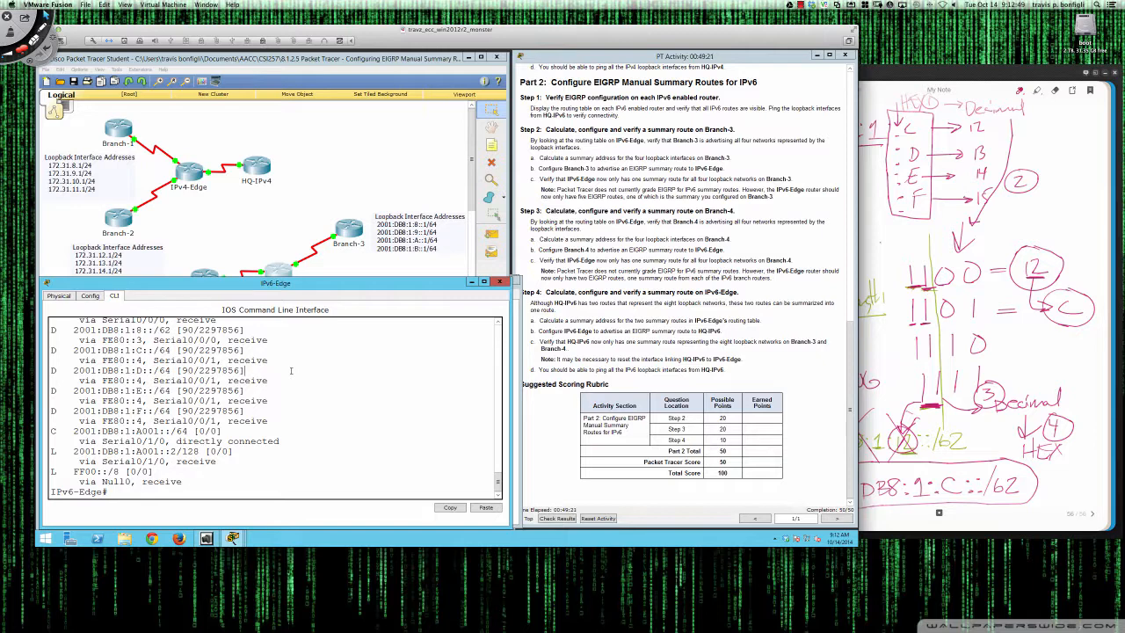
pyautogui.press('Up')
pyautogui.press('Return')
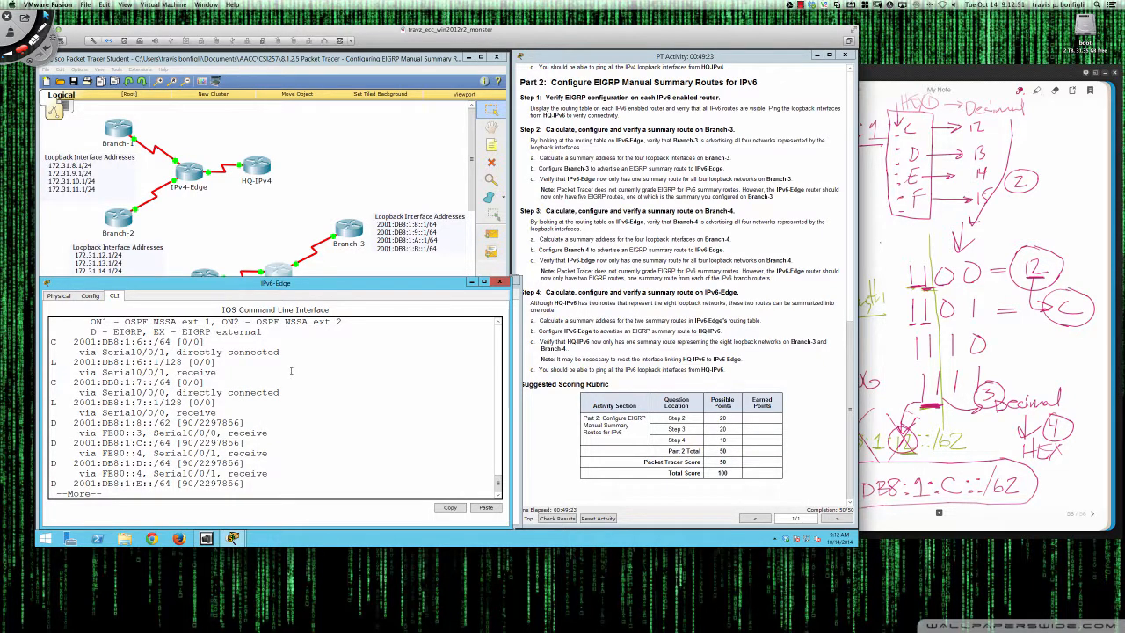
pyautogui.press('space')
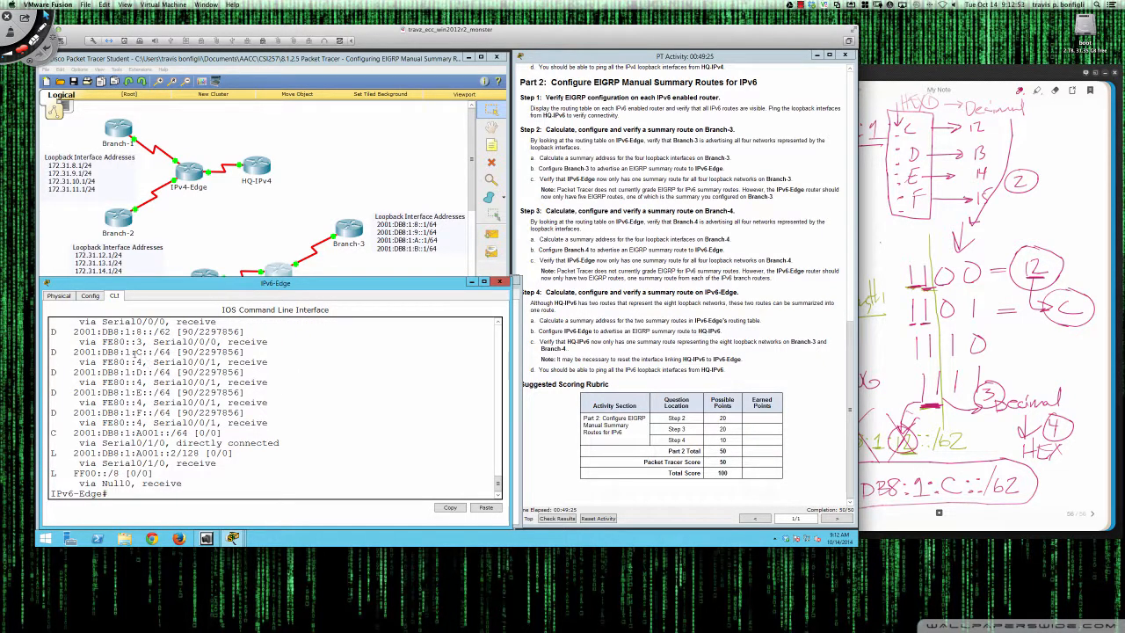
pyautogui.moveTo(133, 352); pyautogui.dragTo(150, 412)
pyautogui.click(349, 423)
pyautogui.press('Return')
pyautogui.press('Return')
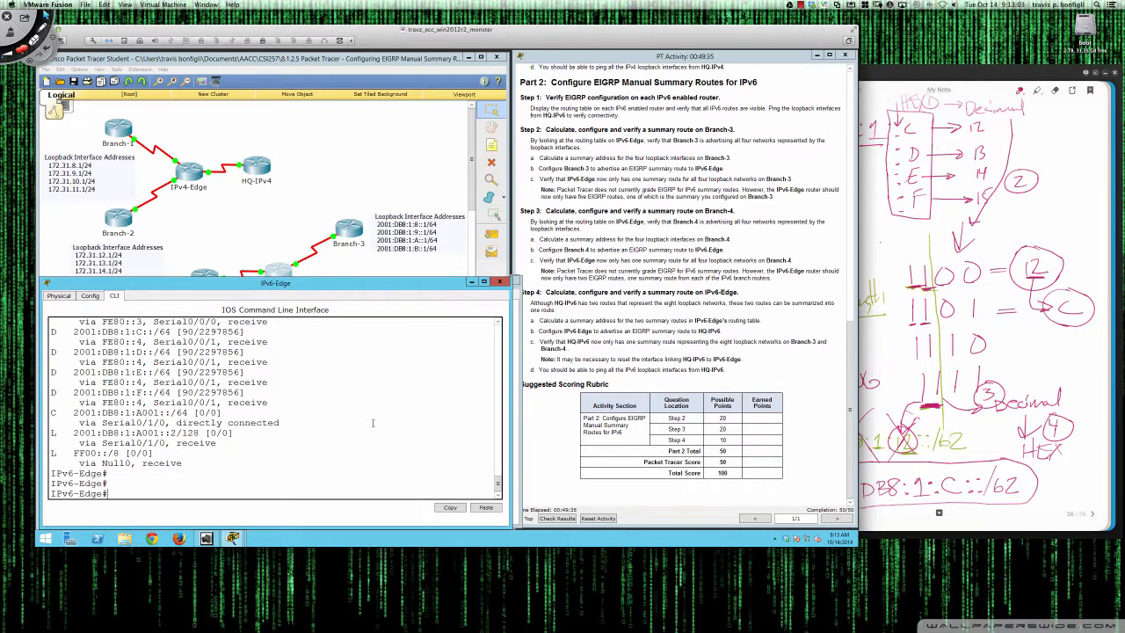
# Step: Return to Branch-4 and display its IPv6 routing table with sh ipv6 route to identify the interface toward IPv6-Edge
pyautogui.click(348, 273)
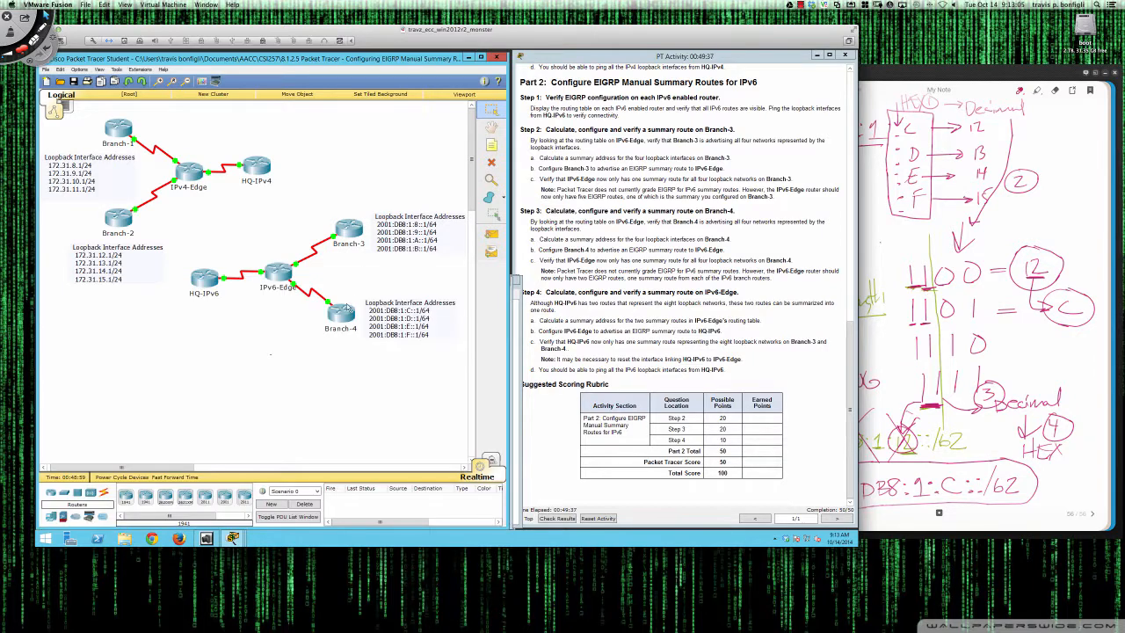
pyautogui.click(341, 312)
pyautogui.write('sh')
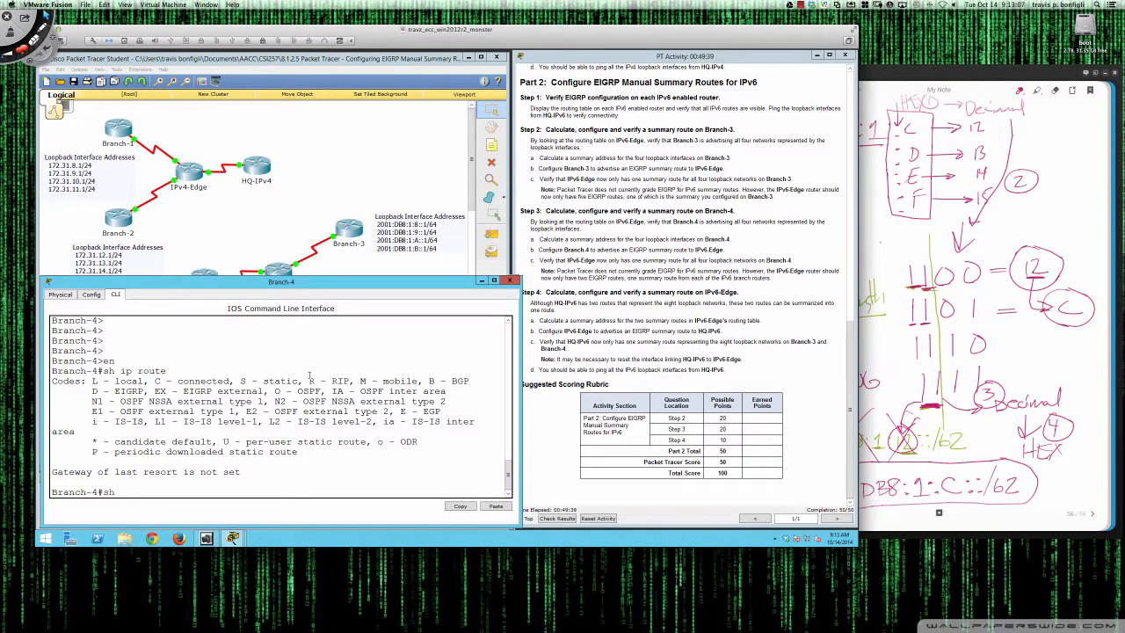
pyautogui.write(' ipv6 route')
pyautogui.press('Return')
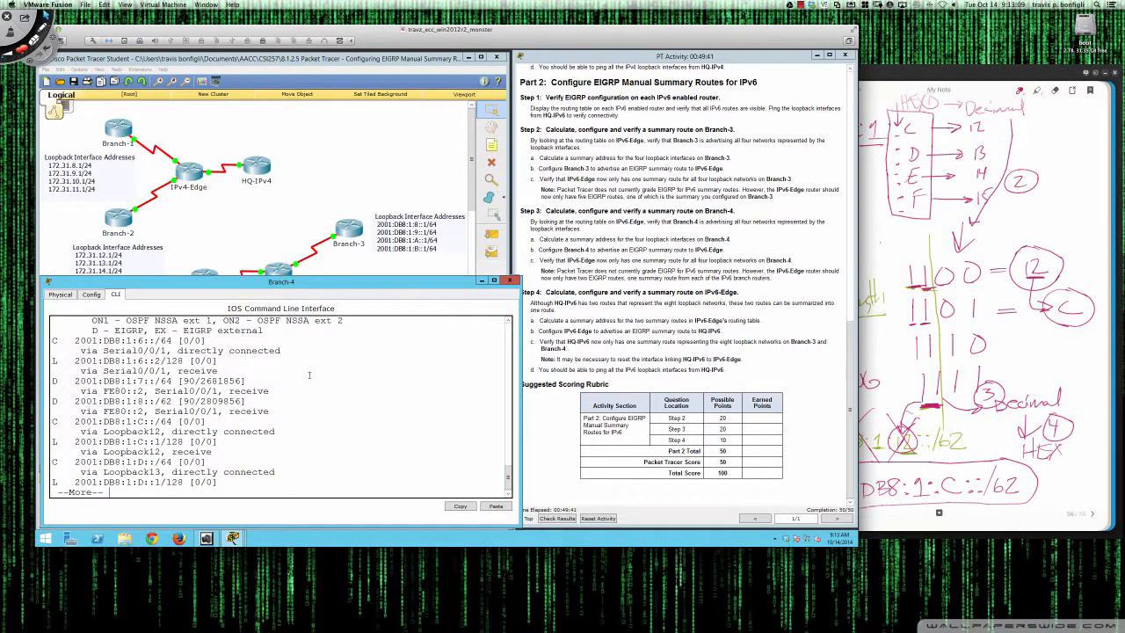
# Step: Enter global configuration mode on Branch-4 and select interface s0/0/1
pyautogui.write('con')
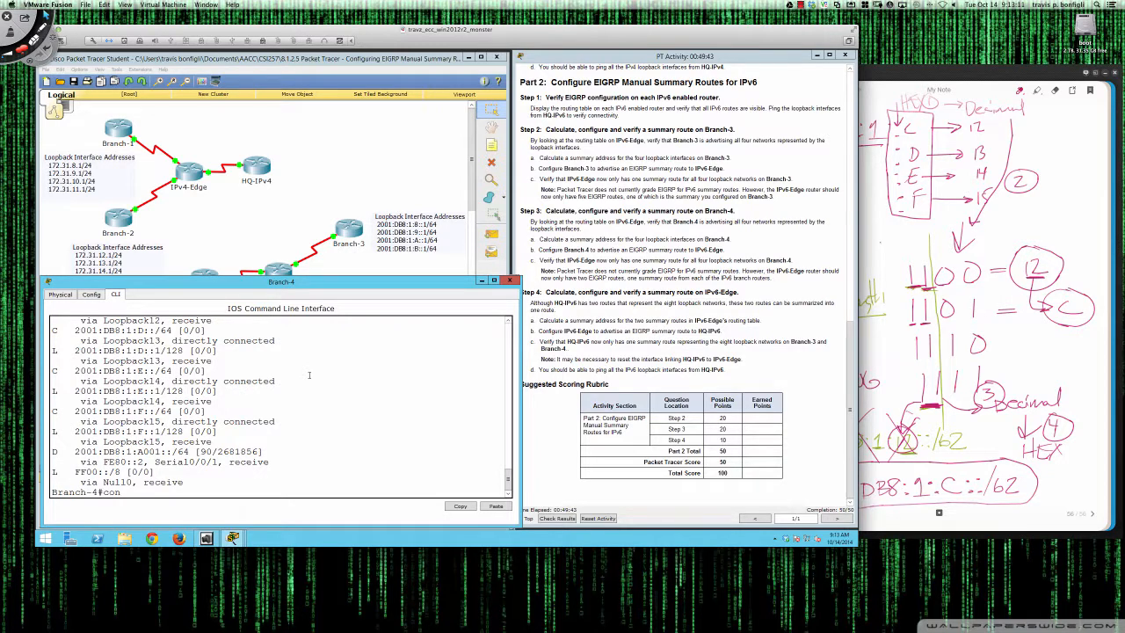
pyautogui.write('f t')
pyautogui.press('Return')
pyautogui.write('int')
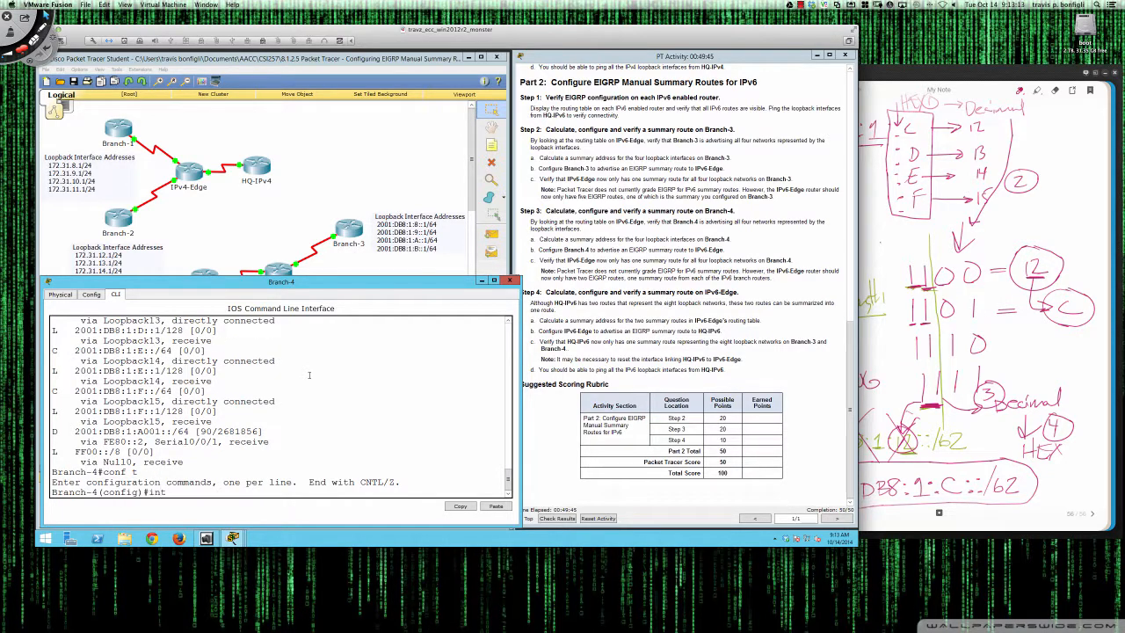
pyautogui.write(' s0/0/1')
pyautogui.press('Return')
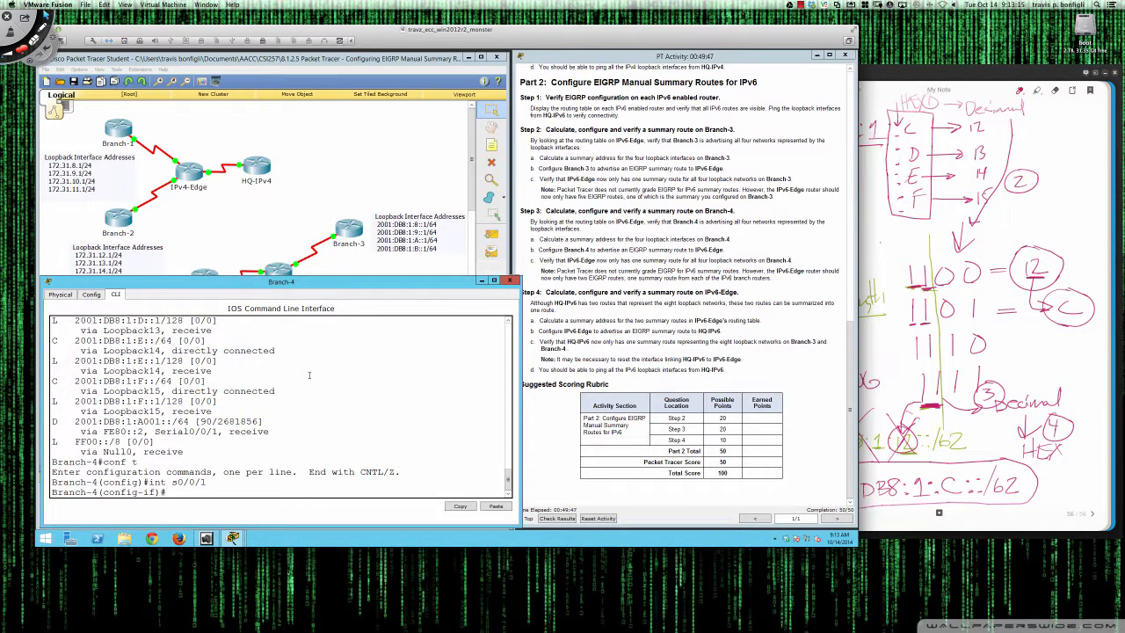
# Step: Configure the EIGRP 1 IPv6 summary address 2001:db8:1:c::/62 on Branch-4's selected serial interface
pyautogui.write('ipv6 sum')
pyautogui.press('Tab')
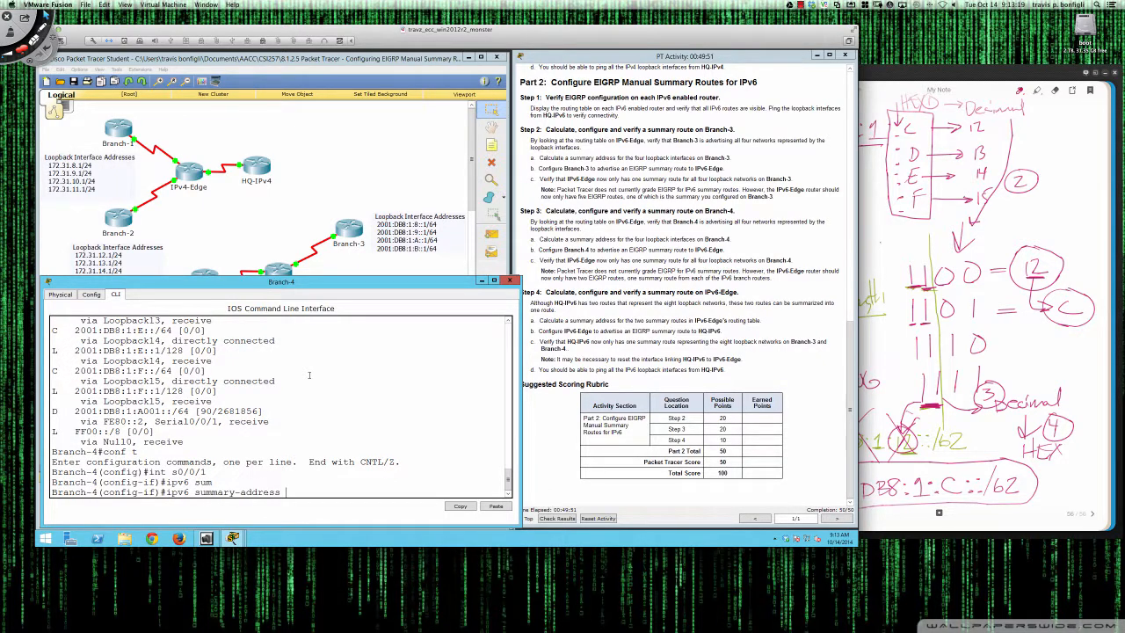
pyautogui.write('eigrp 1 ?')
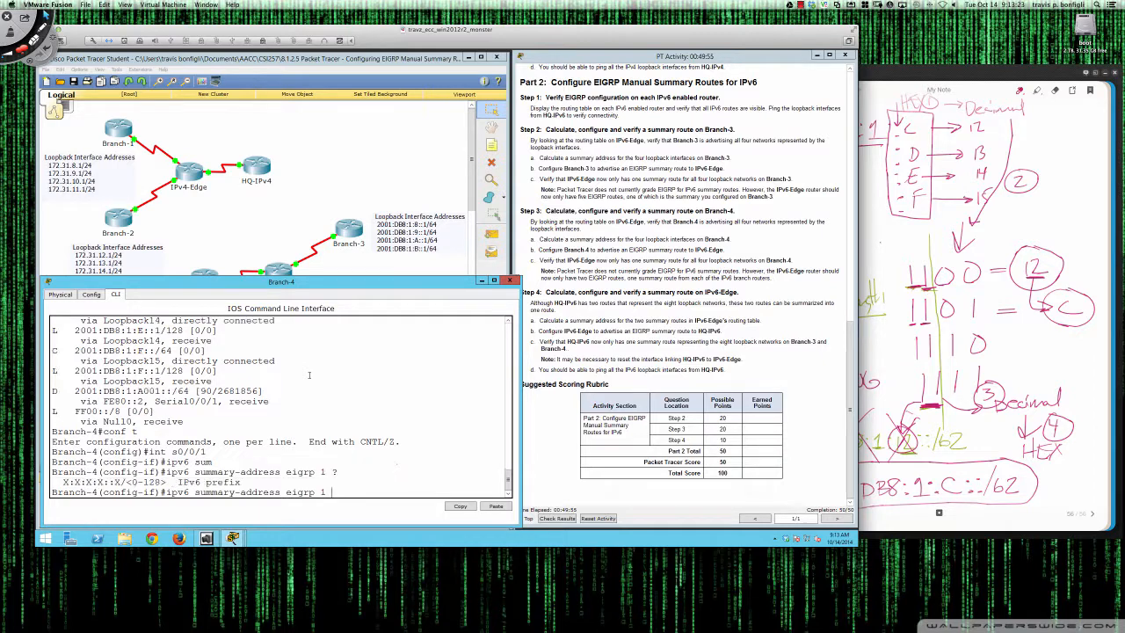
pyautogui.write('2001:db8:1:c::/6')
pyautogui.press('Return')
pyautogui.press('Return')
pyautogui.press('Return')
pyautogui.press('Return')
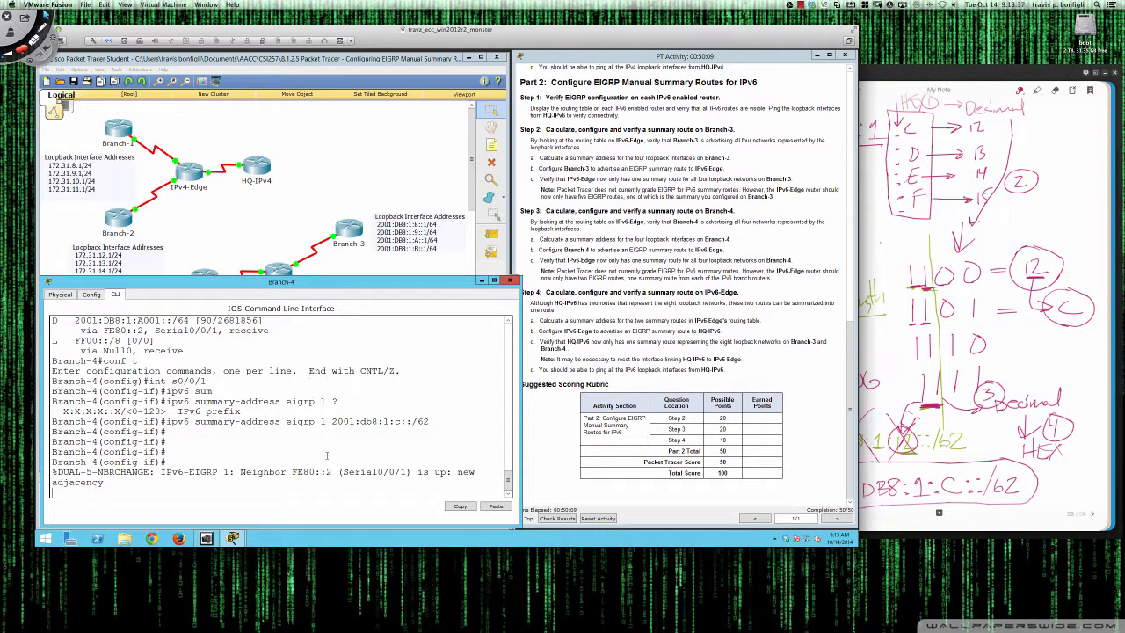
# Step: Open IPv6-Edge's command line and display its full IPv6 routing table with sh ipv6 route
pyautogui.click(278, 270)
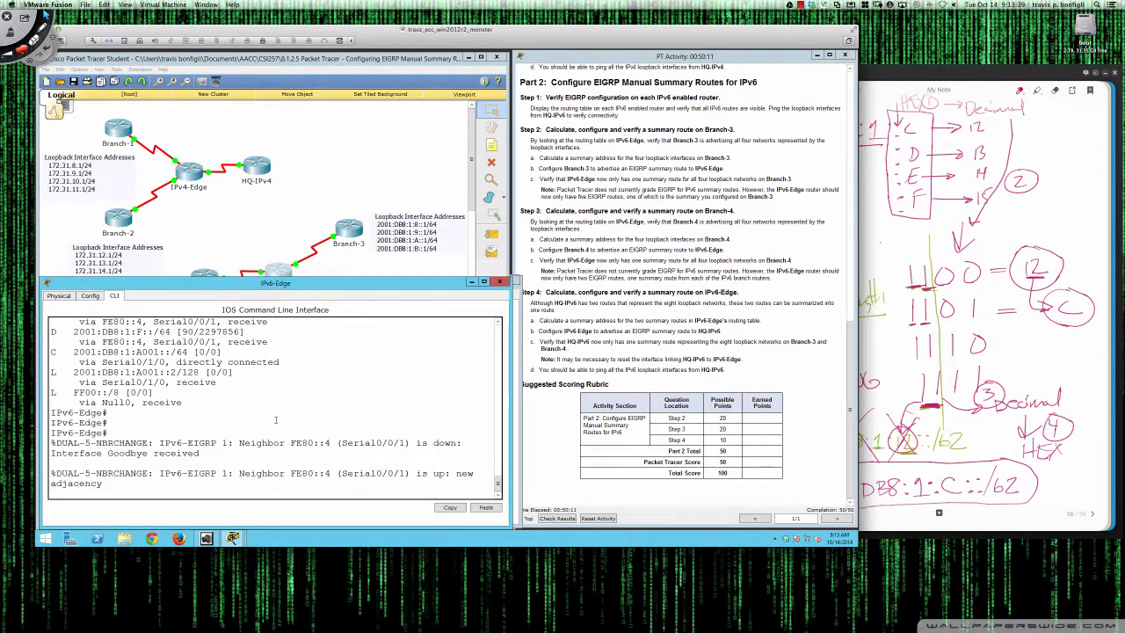
pyautogui.press('Return')
pyautogui.press('Return')
pyautogui.press('Return')
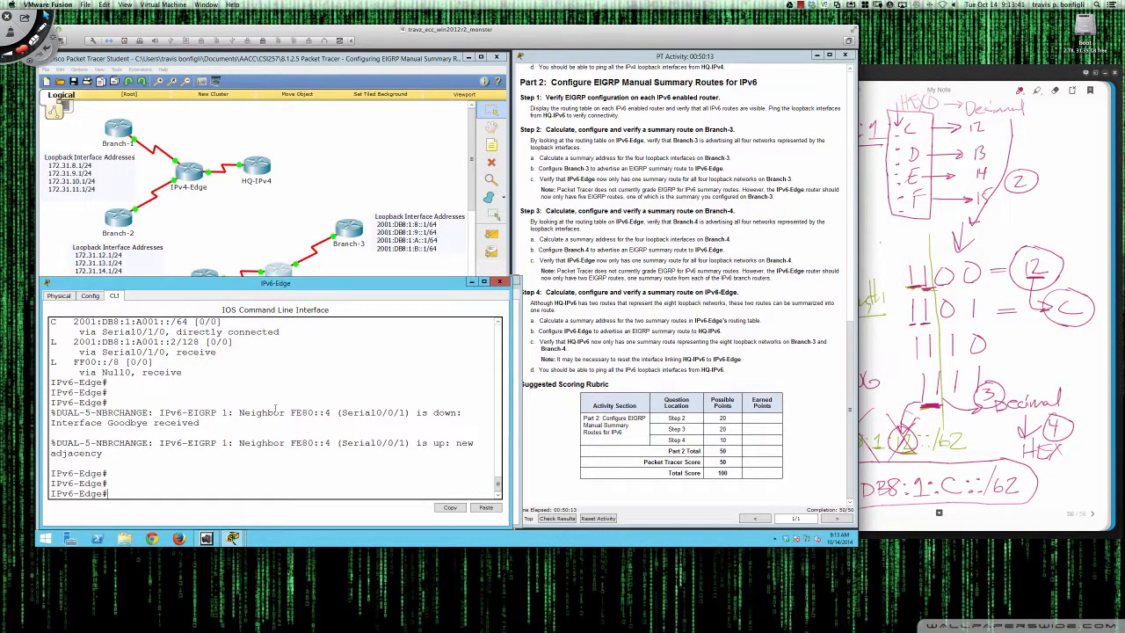
pyautogui.press('Return')
pyautogui.press('Return')
pyautogui.press('Return')
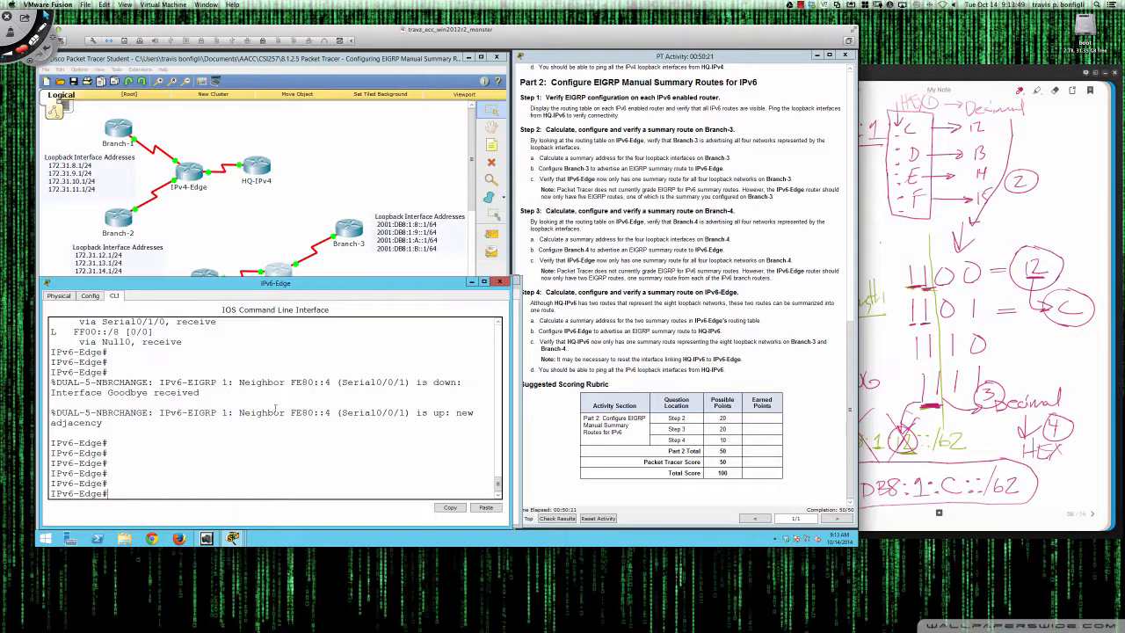
pyautogui.write('sh ipv6 route')
pyautogui.press('Return')
pyautogui.press('space')
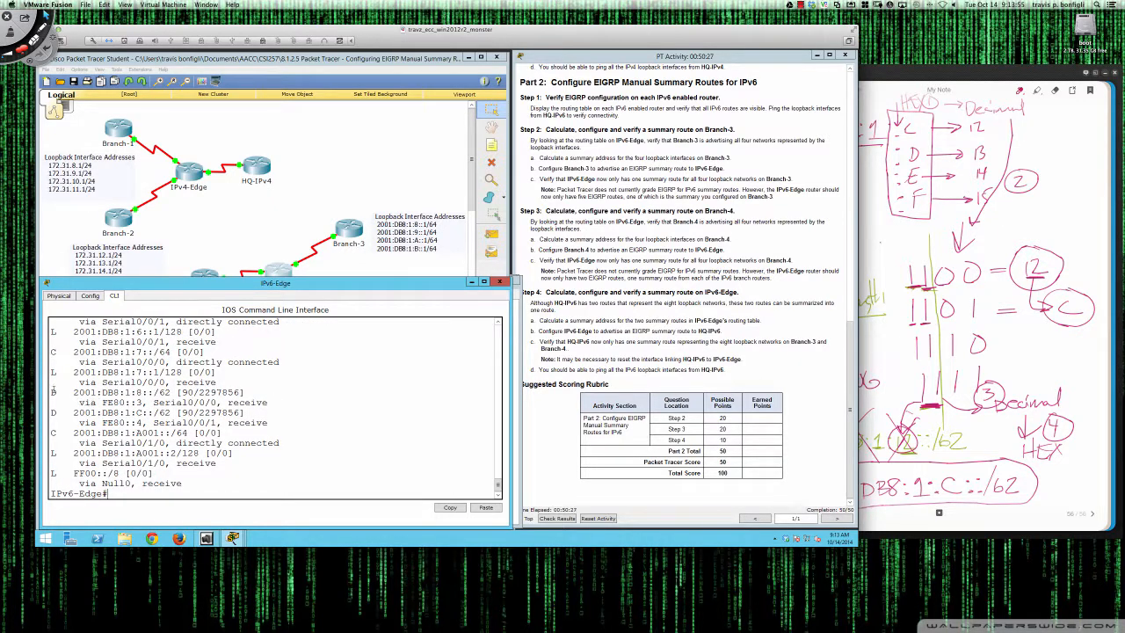
# Step: Highlight the 2001:DB8:1:8::/62 and 2001:DB8:1:C::/62 EIGRP summary routes in IPv6-Edge's routing table
pyautogui.moveTo(52, 392); pyautogui.dragTo(173, 403)
pyautogui.click(123, 411)
pyautogui.moveTo(51, 412); pyautogui.dragTo(270, 423)
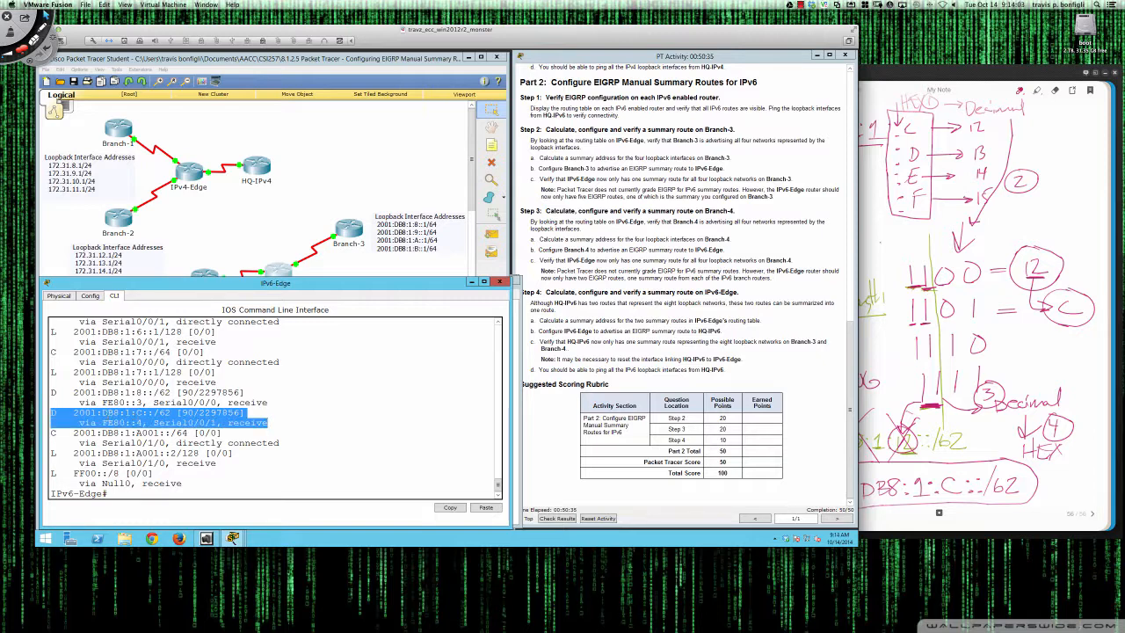
pyautogui.moveTo(51, 392); pyautogui.dragTo(286, 423)
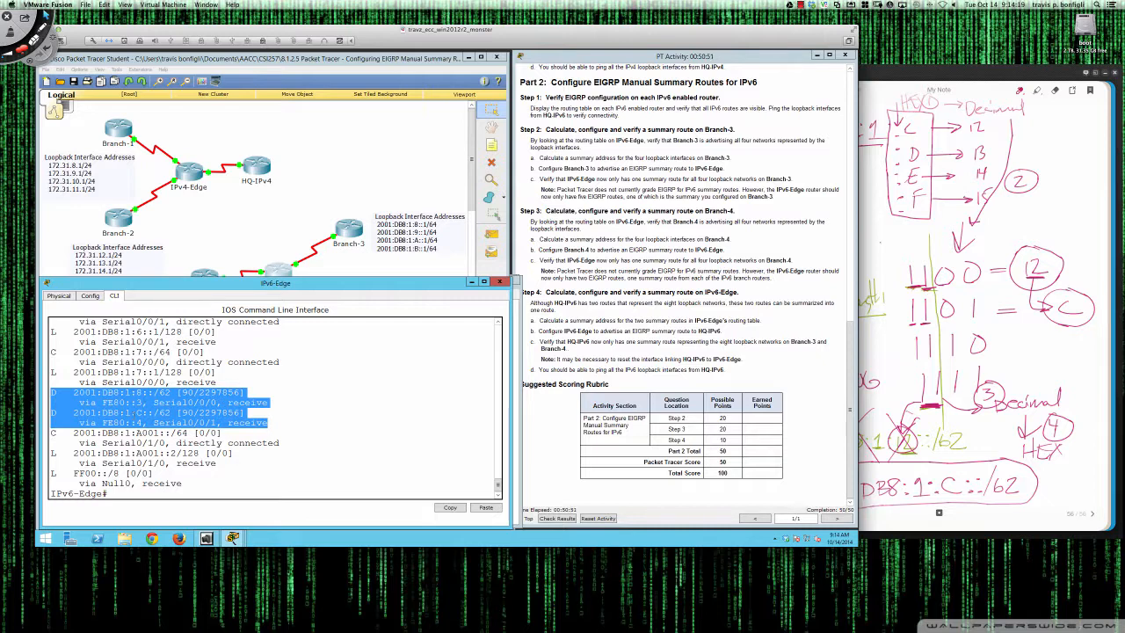
# Step: Reopen IPv6-Edge's command line and highlight the 2001:DB8:1:8::/62 and 2001:DB8:1:C::/62 routes once more
pyautogui.click(255, 253)
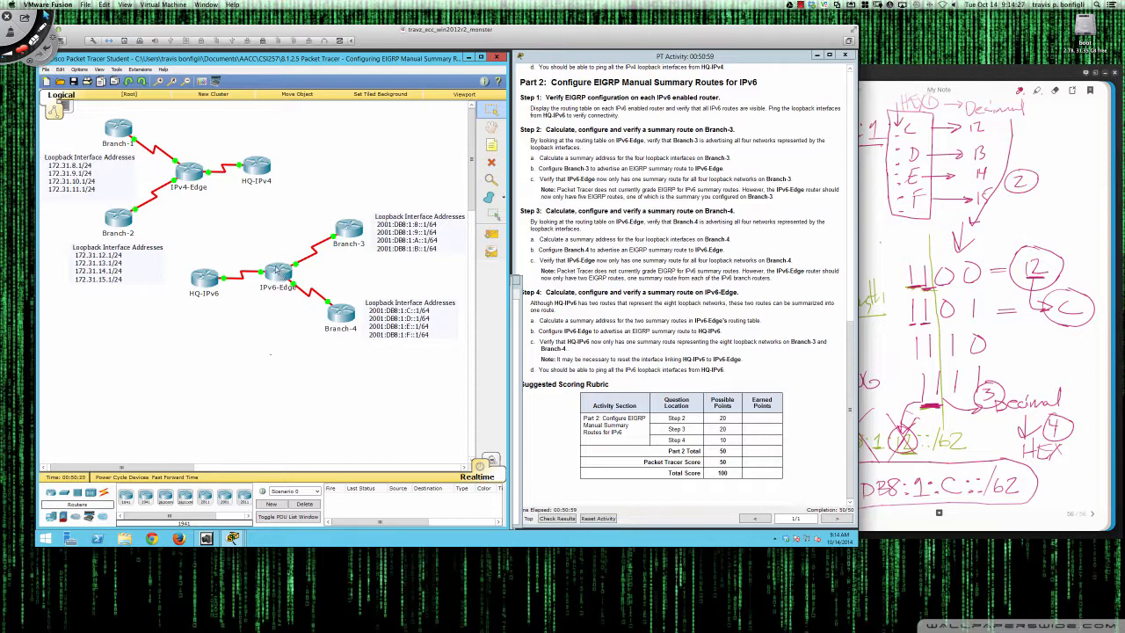
pyautogui.click(274, 273)
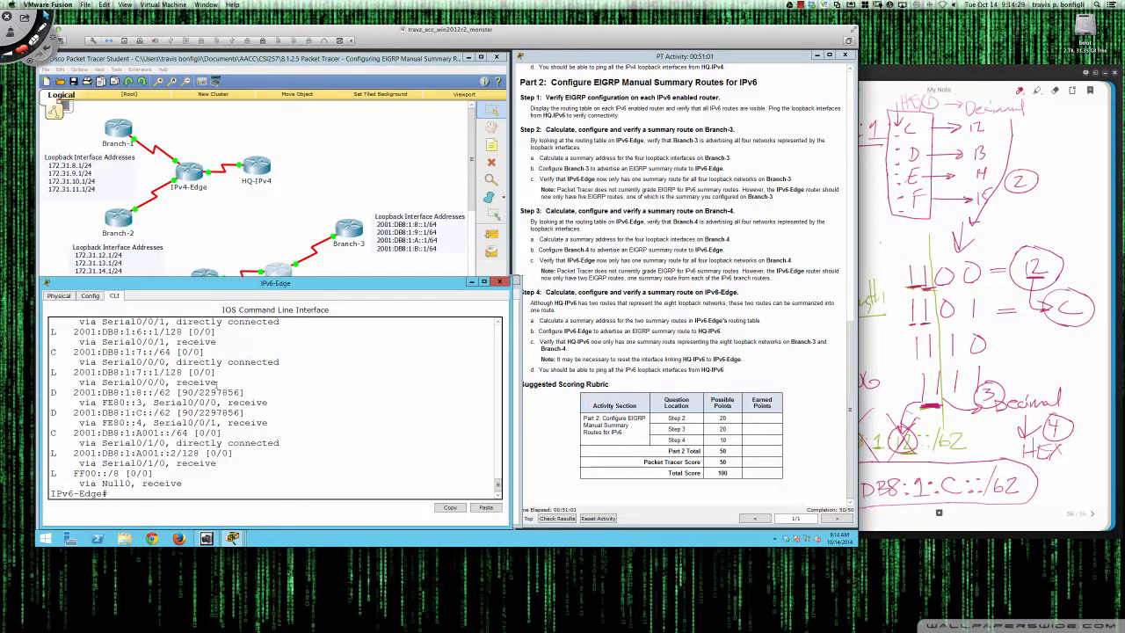
pyautogui.moveTo(51, 392); pyautogui.dragTo(275, 422)
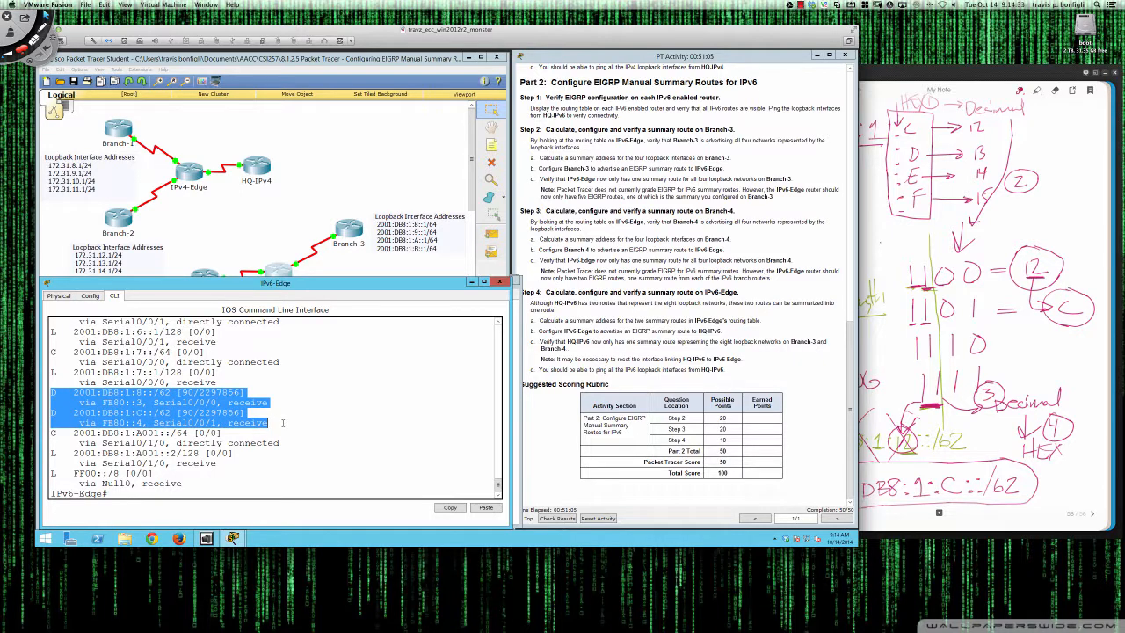
pyautogui.click(219, 248)
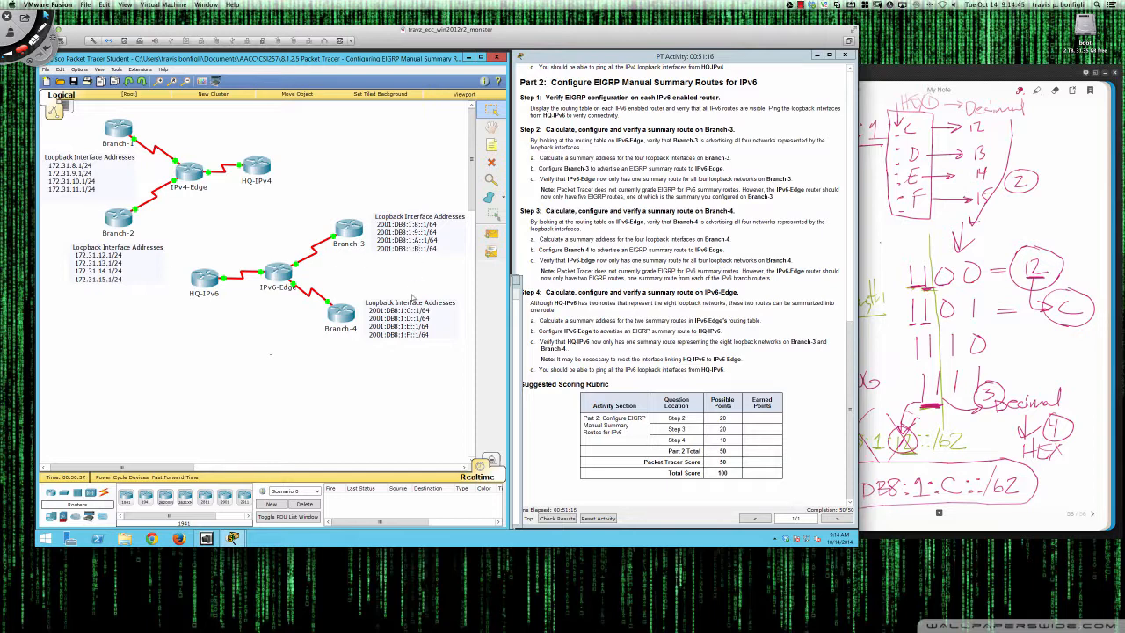
# Step: On IPv6-Edge, list the interfaces with sh ip int bri and sh ipv6 int bri, then highlight the entries from Serial0/1/0 onward
pyautogui.click(278, 274)
pyautogui.click(317, 401)
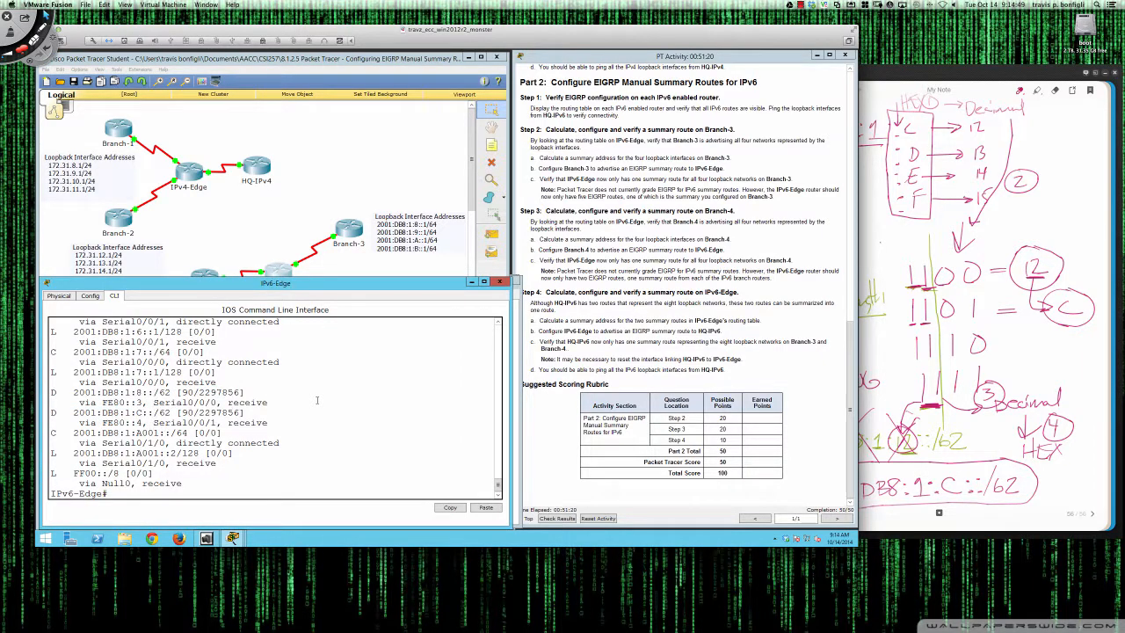
pyautogui.write('sh ip int bri')
pyautogui.press('Return')
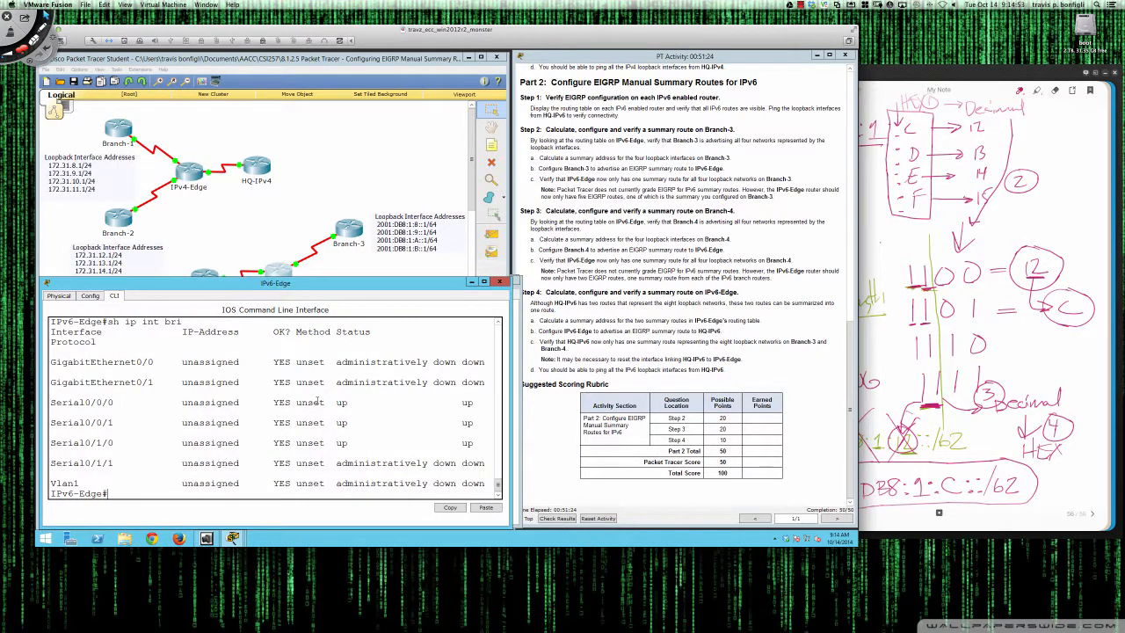
pyautogui.write('sh ipv6 int bri')
pyautogui.press('Return')
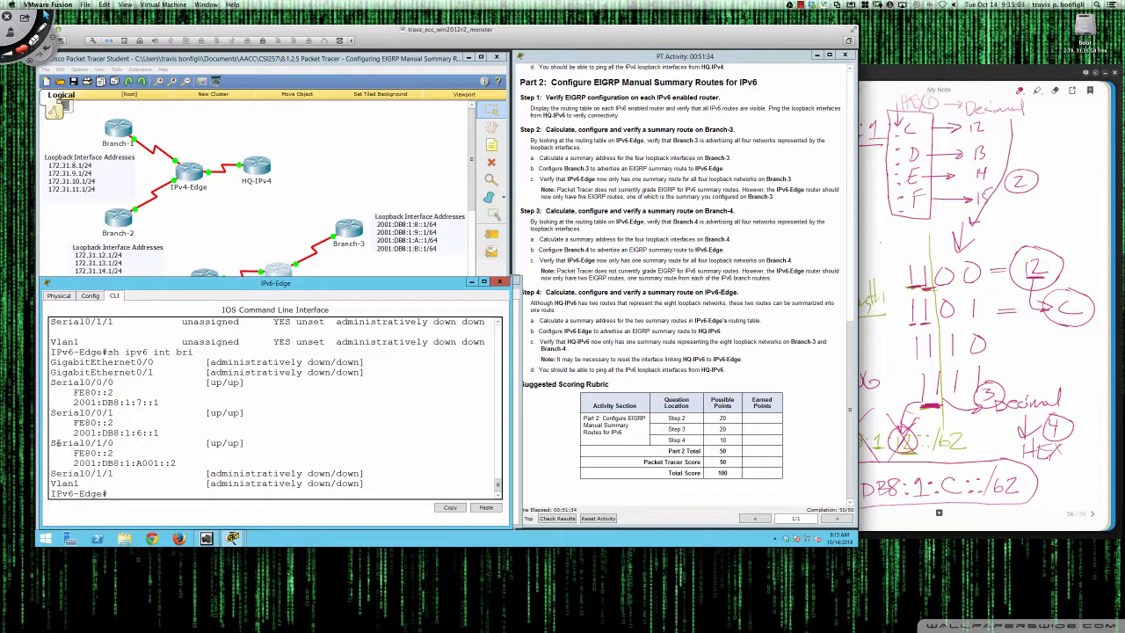
pyautogui.moveTo(51, 443); pyautogui.dragTo(376, 483)
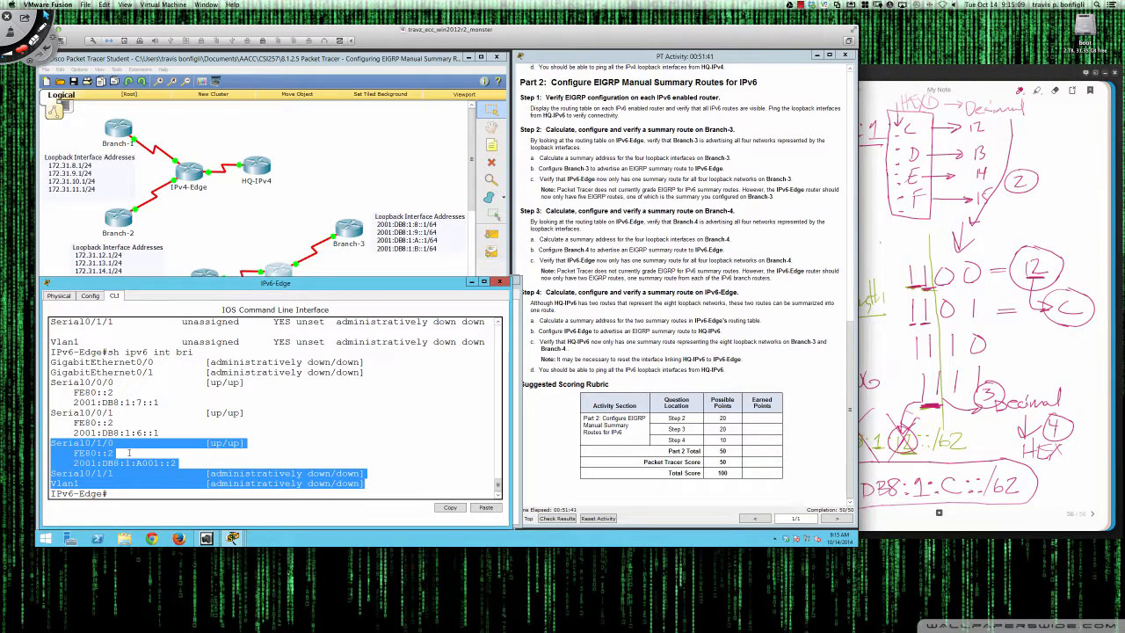
pyautogui.click(128, 452)
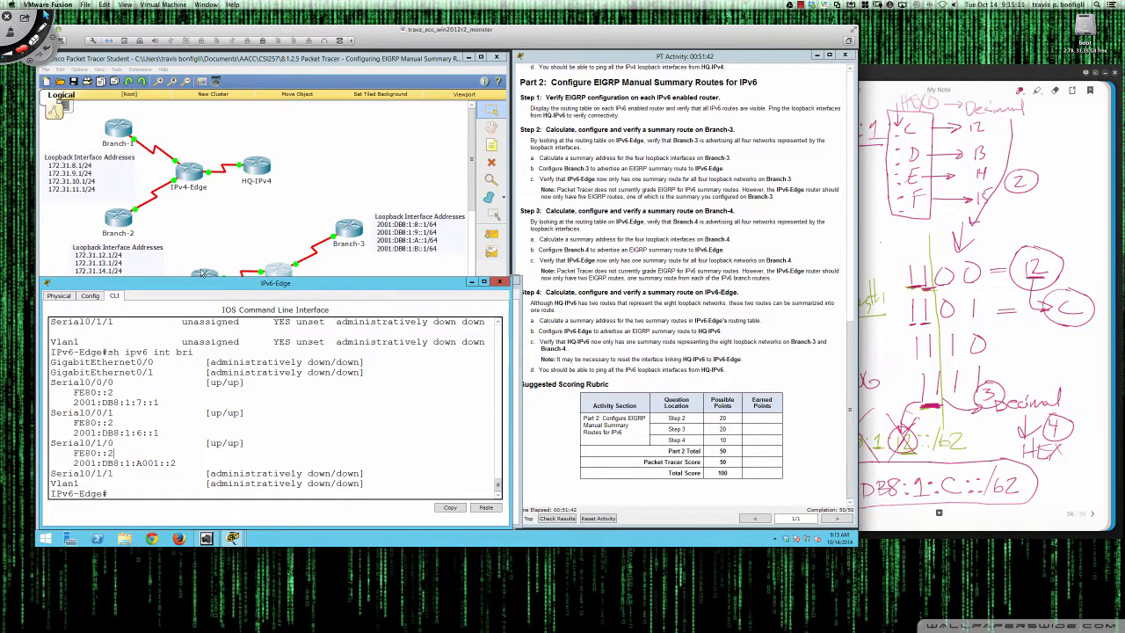
# Step: Open HQ-IPv6's command line in a widened device window and enter privileged mode
pyautogui.click(202, 274)
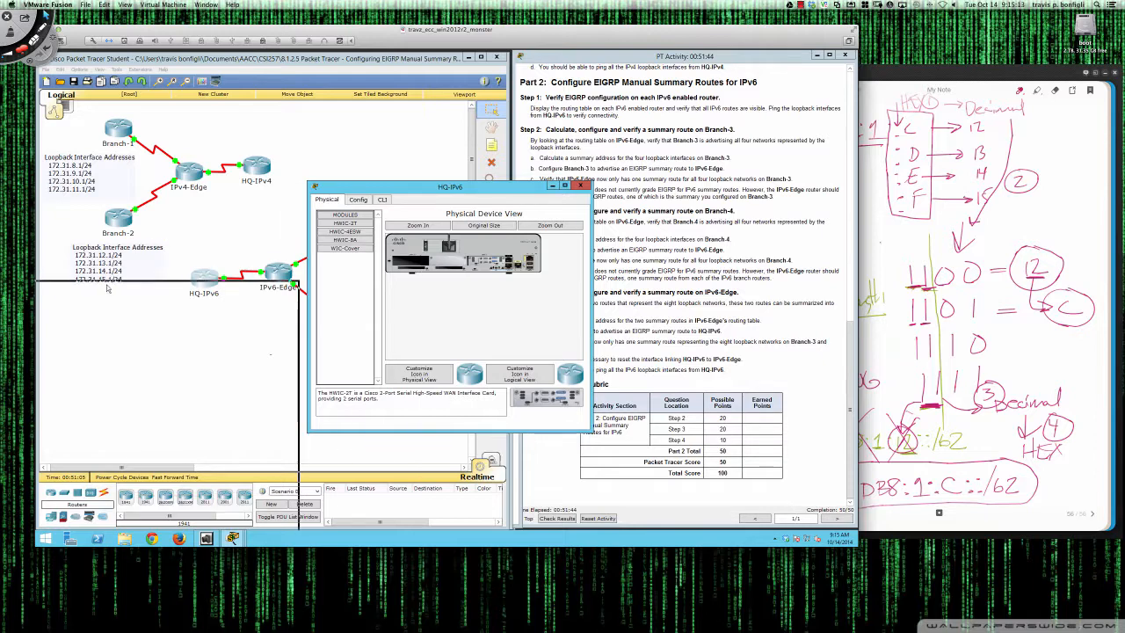
pyautogui.moveTo(107, 288); pyautogui.dragTo(132, 282)
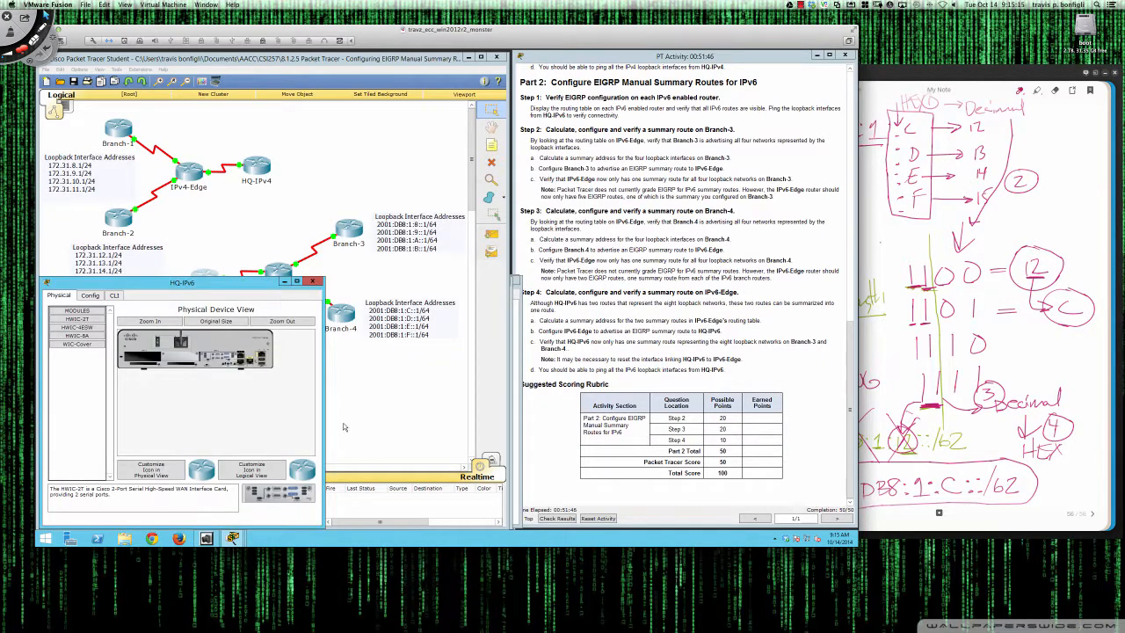
pyautogui.moveTo(322, 429); pyautogui.dragTo(514, 424)
pyautogui.click(113, 296)
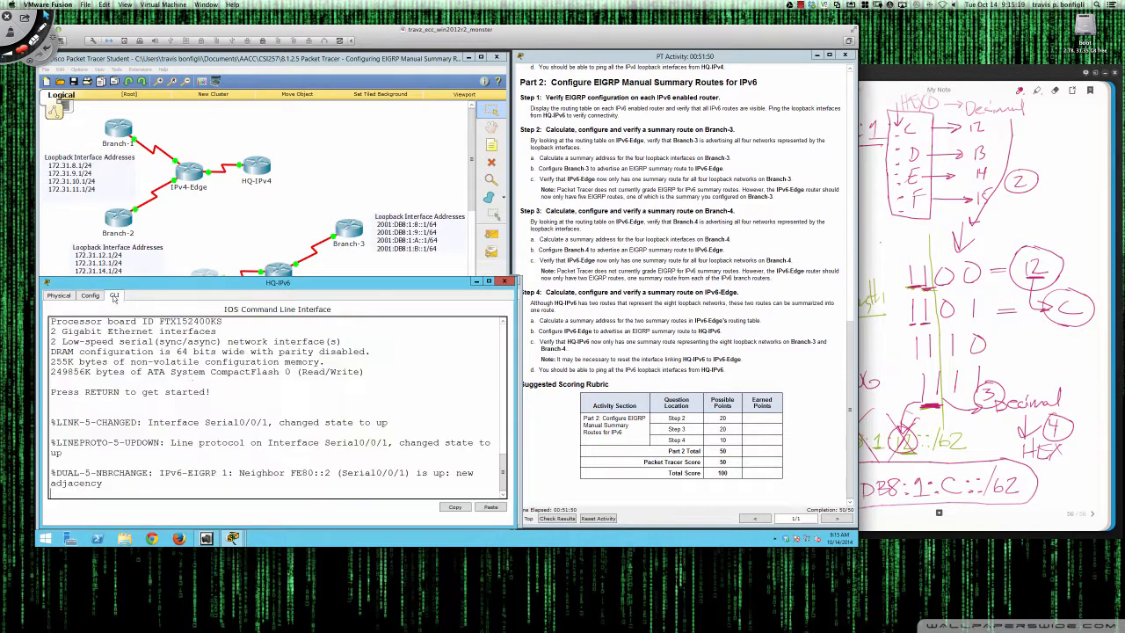
pyautogui.press('Return')
pyautogui.press('Return')
pyautogui.press('Return')
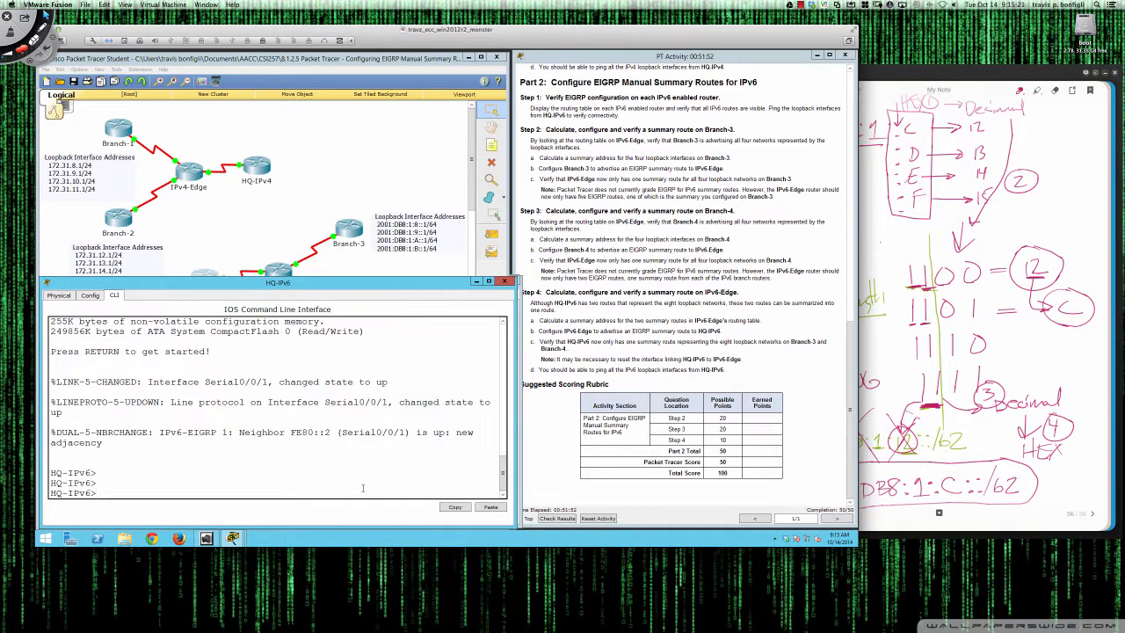
pyautogui.write('en')
pyautogui.press('Return')
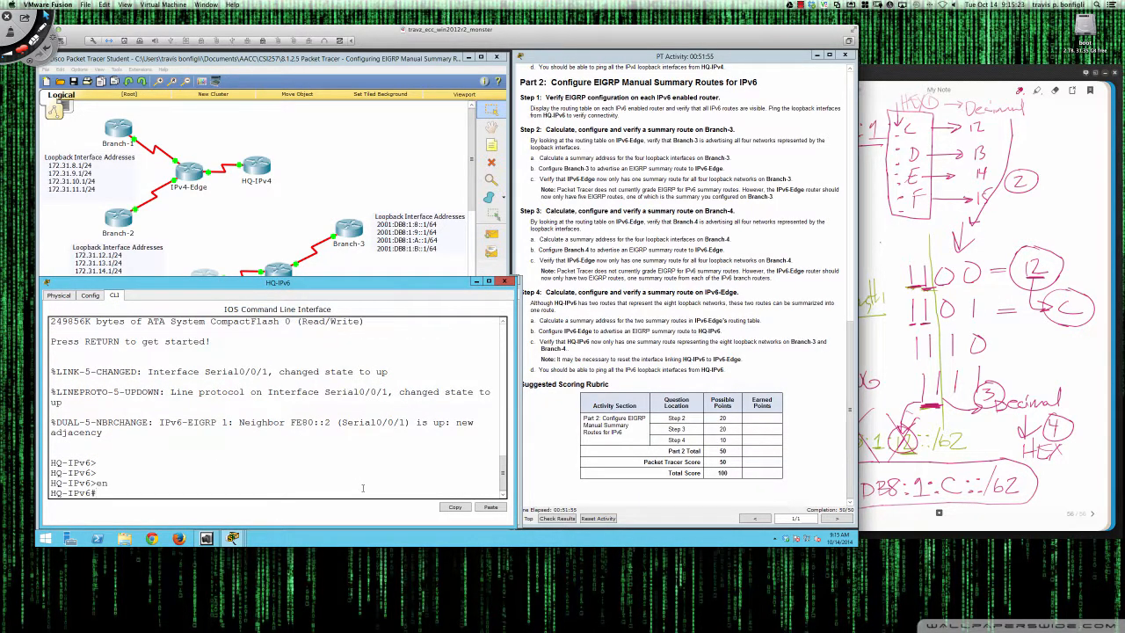
pyautogui.press('Return')
# Step: Display HQ-IPv6's routing table with sh ipv6 route and highlight the two /62 EIGRP summary routes
pyautogui.write('sh ip')
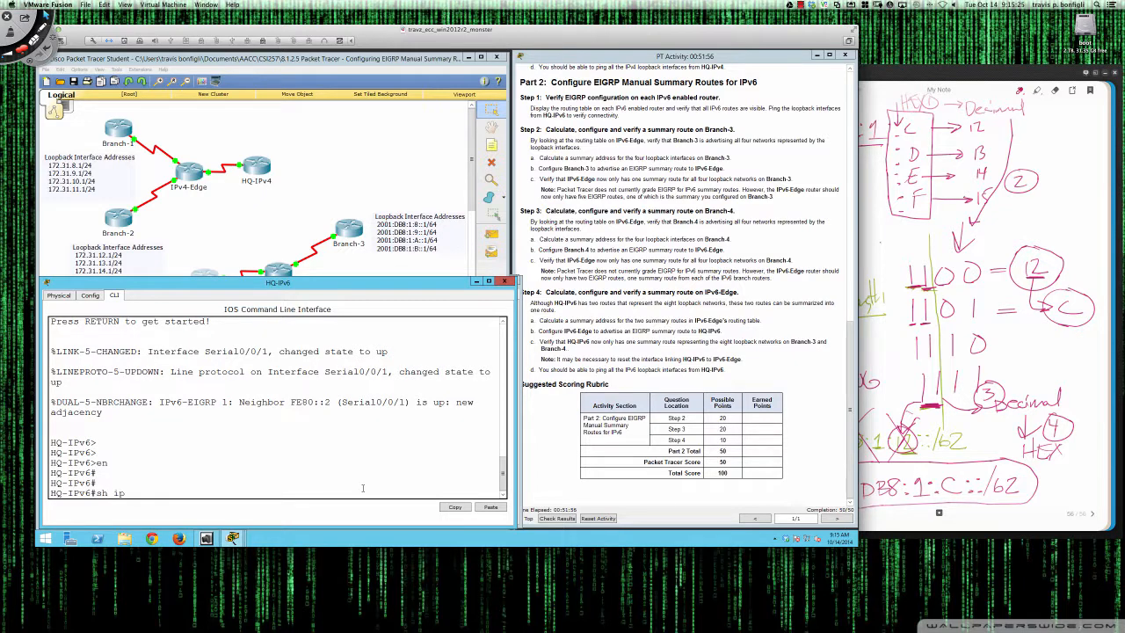
pyautogui.write('v6 route')
pyautogui.press('Return')
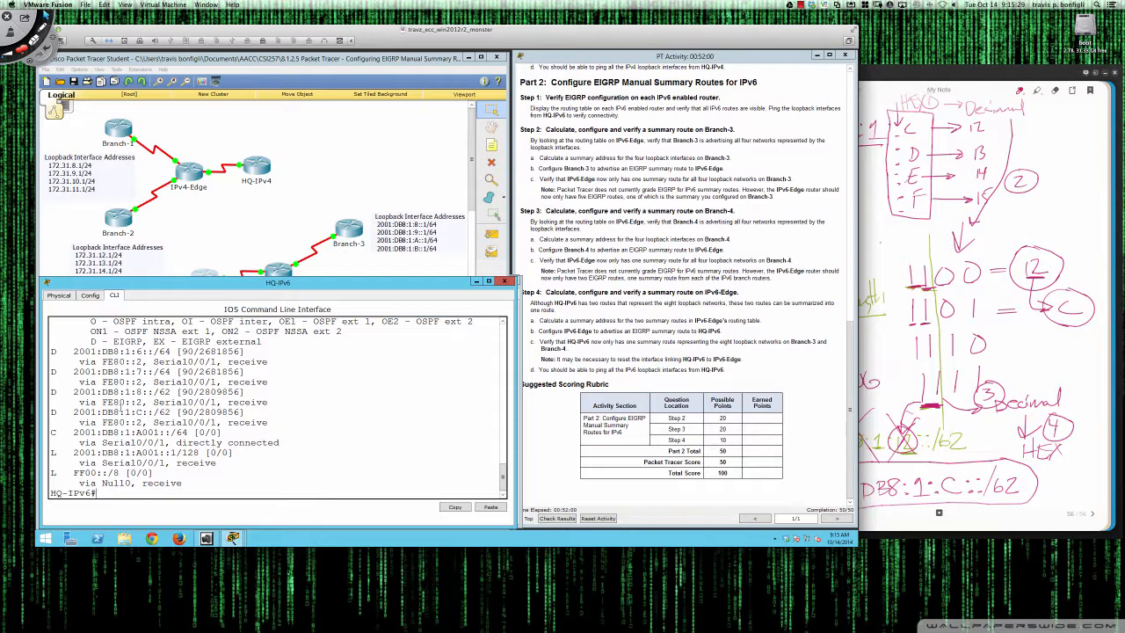
pyautogui.moveTo(56, 394); pyautogui.dragTo(304, 423)
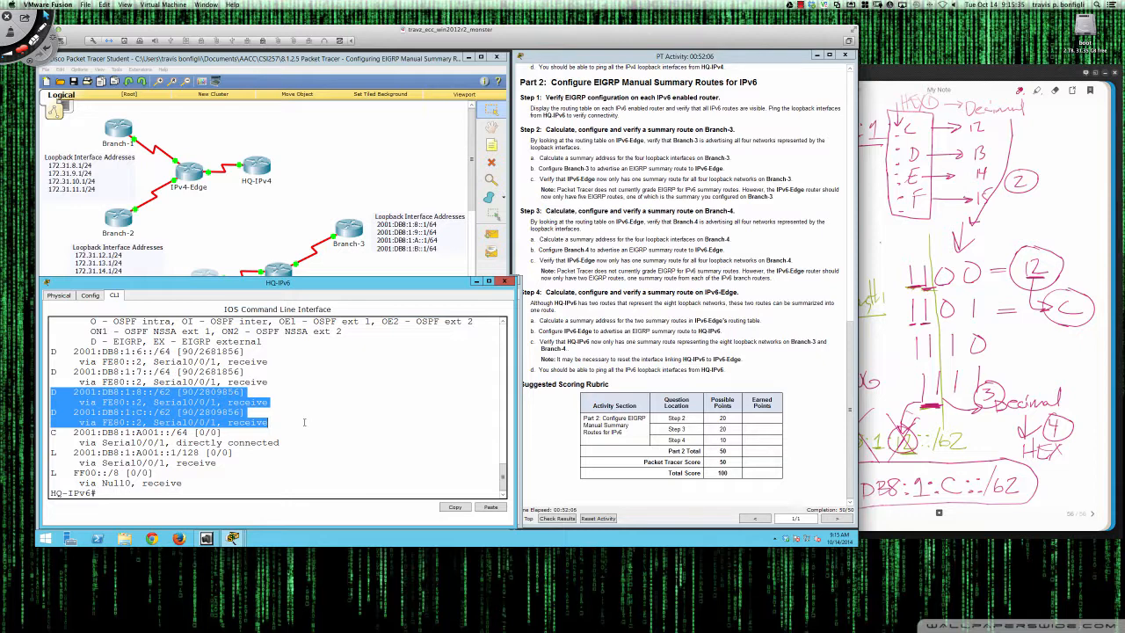
pyautogui.click(304, 423)
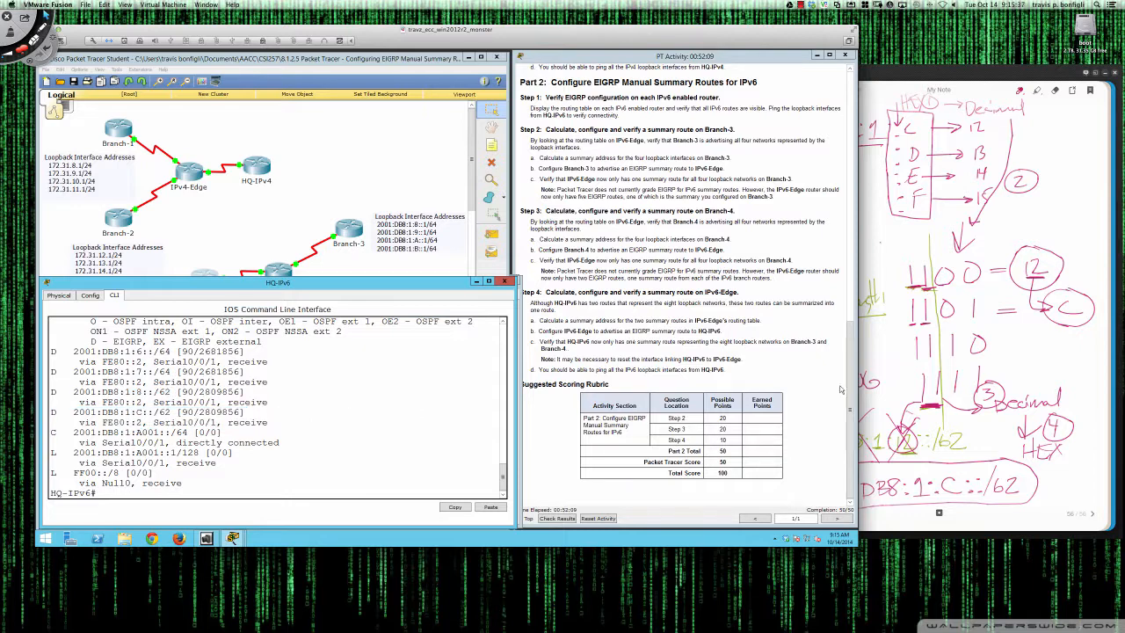
# Step: Switch to the Bamboo note, add a blank page, and write 2001:DB8:1:8 → :F with the 8-to-F range boxed
pyautogui.click(1011, 400)
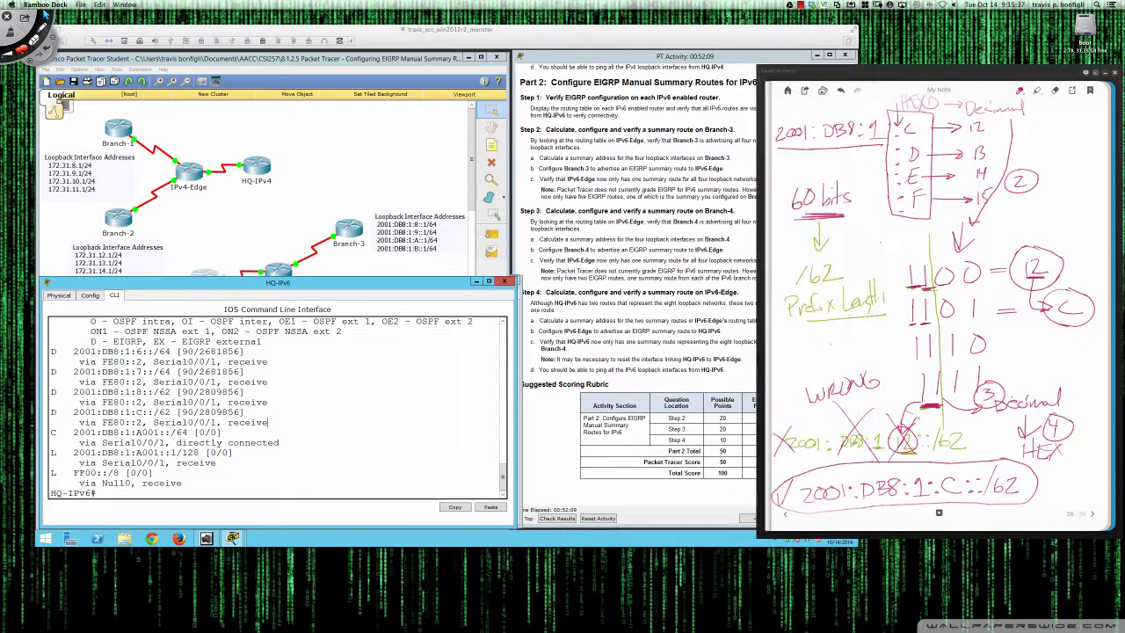
pyautogui.click(1092, 515)
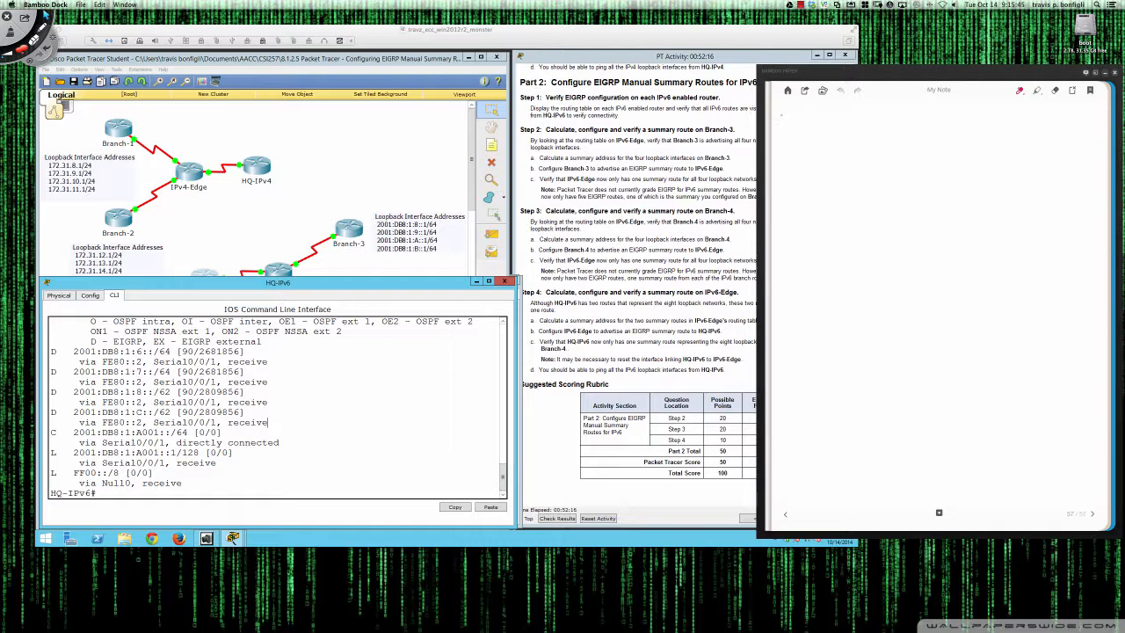
pyautogui.moveTo(779, 115); pyautogui.dragTo(794, 115)
pyautogui.moveTo(803, 115)
pyautogui.mouseDown()
pyautogui.moveTo(847, 125)
pyautogui.moveTo(926, 116)
pyautogui.mouseUp()
pyautogui.click(853, 122)
pyautogui.moveTo(920, 113); pyautogui.dragTo(919, 120)
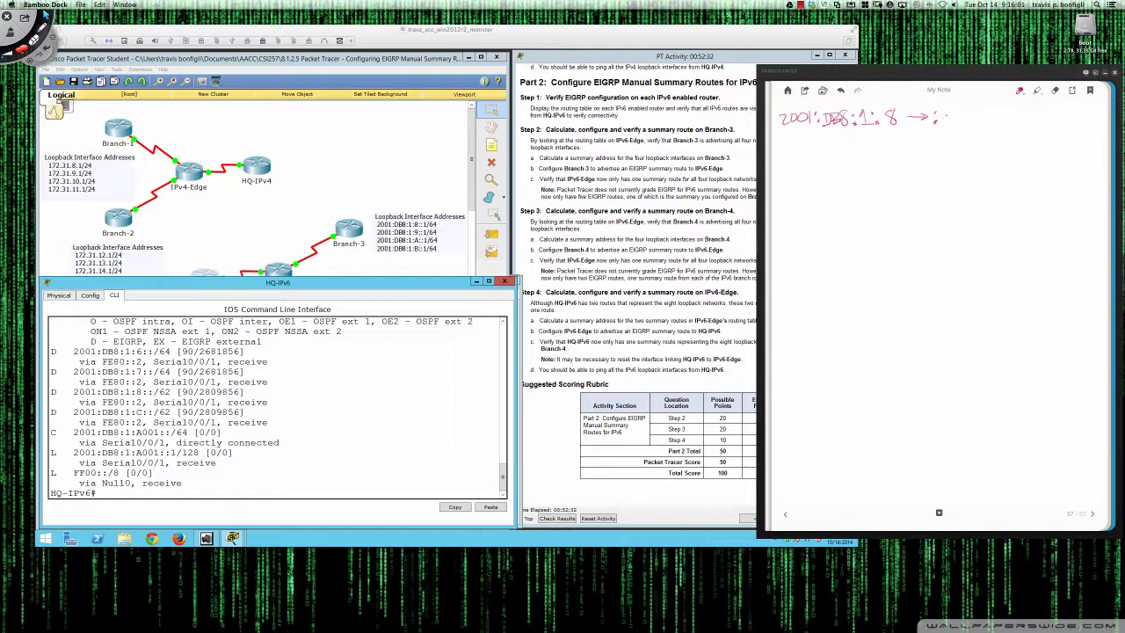
pyautogui.moveTo(945, 112); pyautogui.dragTo(955, 111)
pyautogui.moveTo(946, 116); pyautogui.dragTo(952, 116)
pyautogui.moveTo(872, 100)
pyautogui.mouseDown()
pyautogui.moveTo(873, 133)
pyautogui.moveTo(952, 131)
pyautogui.moveTo(966, 100)
pyautogui.mouseUp()
# Step: Write "8 NETWORKS" beside the address range and double-underline it
pyautogui.moveTo(995, 110)
pyautogui.mouseDown()
pyautogui.moveTo(1010, 122)
pyautogui.moveTo(1014, 112)
pyautogui.mouseUp()
pyautogui.moveTo(1018, 115); pyautogui.dragTo(1076, 123)
pyautogui.moveTo(1081, 110); pyautogui.dragTo(1073, 124)
pyautogui.moveTo(985, 128); pyautogui.dragTo(1060, 131)
pyautogui.moveTo(1061, 133); pyautogui.dragTo(979, 136)
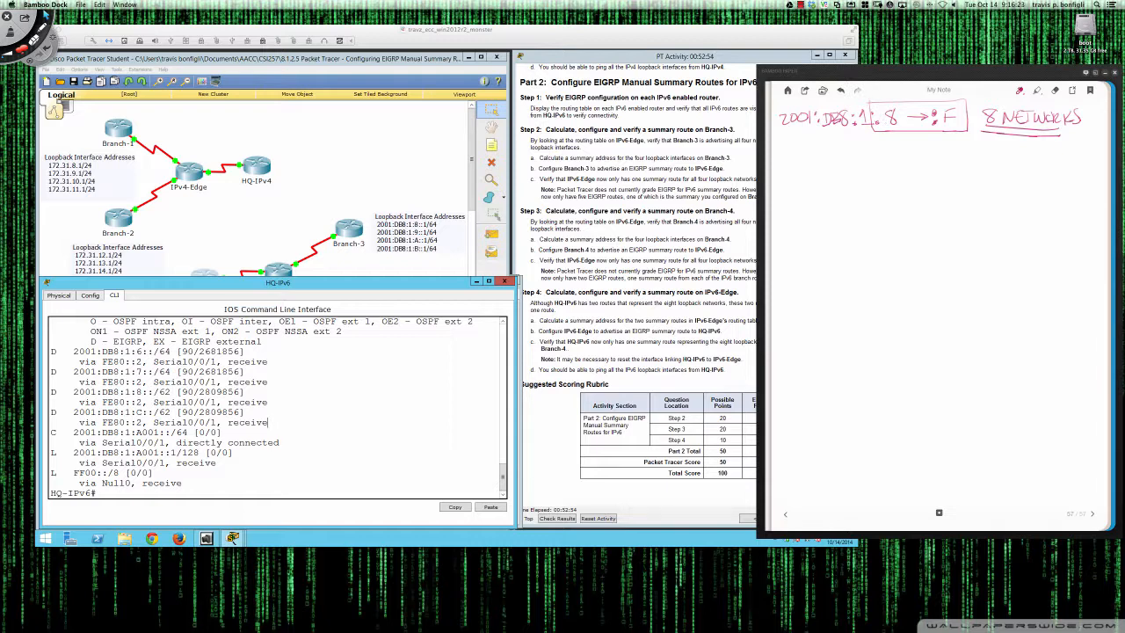
# Step: Mark 8 and F with arrows and underlines, and note "60 Bits" beneath the underlined 2001:DB8:1 prefix
pyautogui.moveTo(878, 92)
pyautogui.mouseDown()
pyautogui.moveTo(878, 113)
pyautogui.moveTo(885, 103)
pyautogui.mouseUp()
pyautogui.click(942, 111)
pyautogui.moveTo(790, 134)
pyautogui.mouseDown()
pyautogui.moveTo(863, 132)
pyautogui.moveTo(800, 160)
pyautogui.moveTo(814, 151)
pyautogui.moveTo(828, 162)
pyautogui.mouseUp()
pyautogui.moveTo(833, 155); pyautogui.dragTo(839, 162)
pyautogui.moveTo(837, 153)
pyautogui.mouseDown()
pyautogui.moveTo(848, 152)
pyautogui.moveTo(841, 163)
pyautogui.mouseUp()
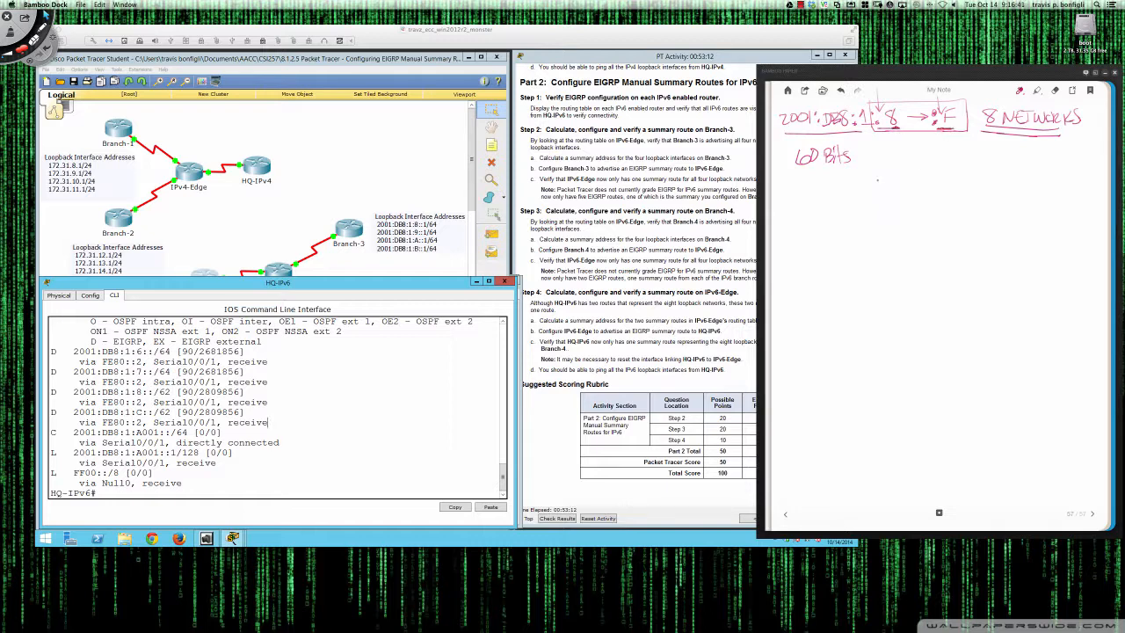
# Step: Write the binary rows 1000, 1001, 1010 and 1011, labelled 8, 9, 10/A and 11/B
pyautogui.moveTo(880, 157)
pyautogui.mouseDown()
pyautogui.moveTo(880, 171)
pyautogui.moveTo(900, 159)
pyautogui.moveTo(957, 159)
pyautogui.moveTo(908, 187)
pyautogui.moveTo(932, 187)
pyautogui.mouseUp()
pyautogui.moveTo(886, 223)
pyautogui.mouseDown()
pyautogui.moveTo(886, 235)
pyautogui.moveTo(910, 225)
pyautogui.mouseUp()
pyautogui.moveTo(942, 220)
pyautogui.mouseDown()
pyautogui.moveTo(942, 235)
pyautogui.moveTo(964, 223)
pyautogui.mouseUp()
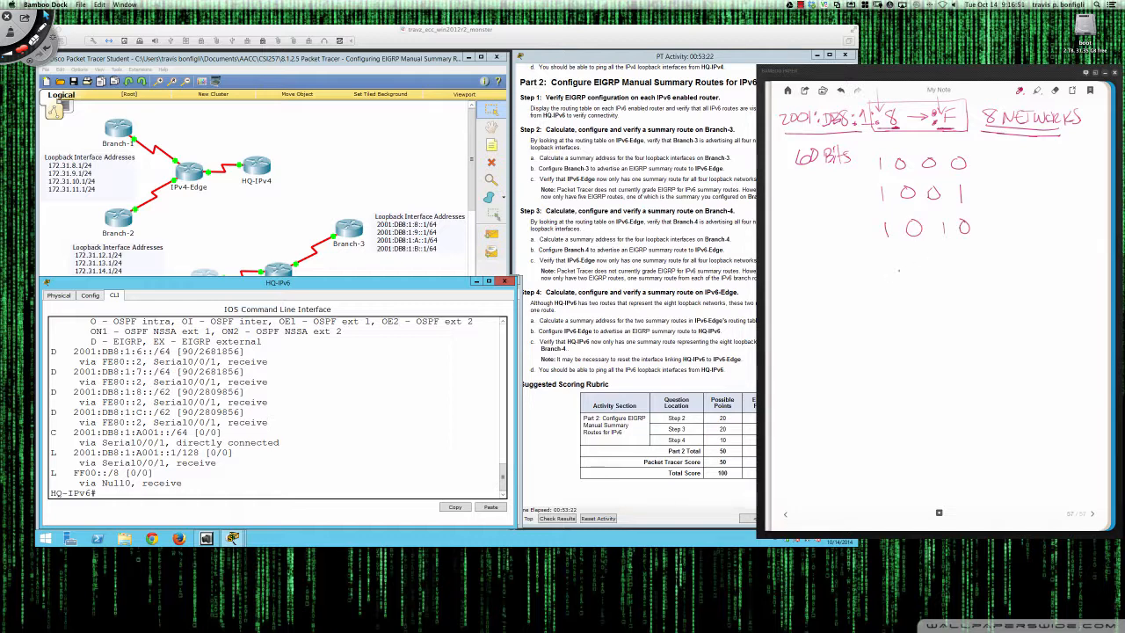
pyautogui.moveTo(890, 258)
pyautogui.mouseDown()
pyautogui.moveTo(889, 277)
pyautogui.moveTo(923, 256)
pyautogui.mouseUp()
pyautogui.moveTo(1017, 152)
pyautogui.mouseDown()
pyautogui.moveTo(1032, 220)
pyautogui.moveTo(1043, 232)
pyautogui.moveTo(1062, 226)
pyautogui.mouseUp()
pyautogui.moveTo(988, 264); pyautogui.dragTo(1037, 266)
pyautogui.moveTo(1052, 241)
pyautogui.mouseDown()
pyautogui.moveTo(1045, 267)
pyautogui.moveTo(1065, 271)
pyautogui.mouseUp()
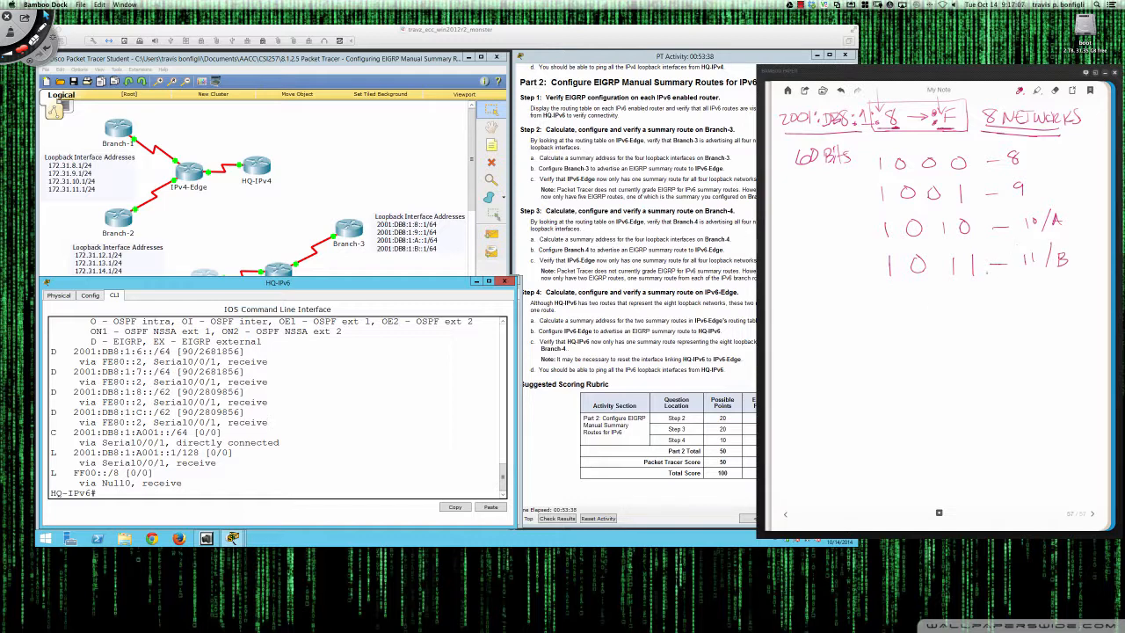
# Step: Add the binary rows 1100 and 1101, labelled 12/C and 13/D
pyautogui.moveTo(895, 304)
pyautogui.mouseDown()
pyautogui.moveTo(895, 323)
pyautogui.moveTo(950, 302)
pyautogui.moveTo(1065, 307)
pyautogui.mouseUp()
pyautogui.moveTo(898, 345)
pyautogui.mouseDown()
pyautogui.moveTo(898, 367)
pyautogui.moveTo(919, 368)
pyautogui.moveTo(947, 344)
pyautogui.mouseUp()
pyautogui.moveTo(970, 341)
pyautogui.mouseDown()
pyautogui.moveTo(970, 357)
pyautogui.moveTo(1019, 343)
pyautogui.mouseUp()
pyautogui.moveTo(1037, 331)
pyautogui.mouseDown()
pyautogui.moveTo(1037, 349)
pyautogui.moveTo(1055, 357)
pyautogui.mouseUp()
pyautogui.moveTo(1073, 326); pyautogui.dragTo(1071, 348)
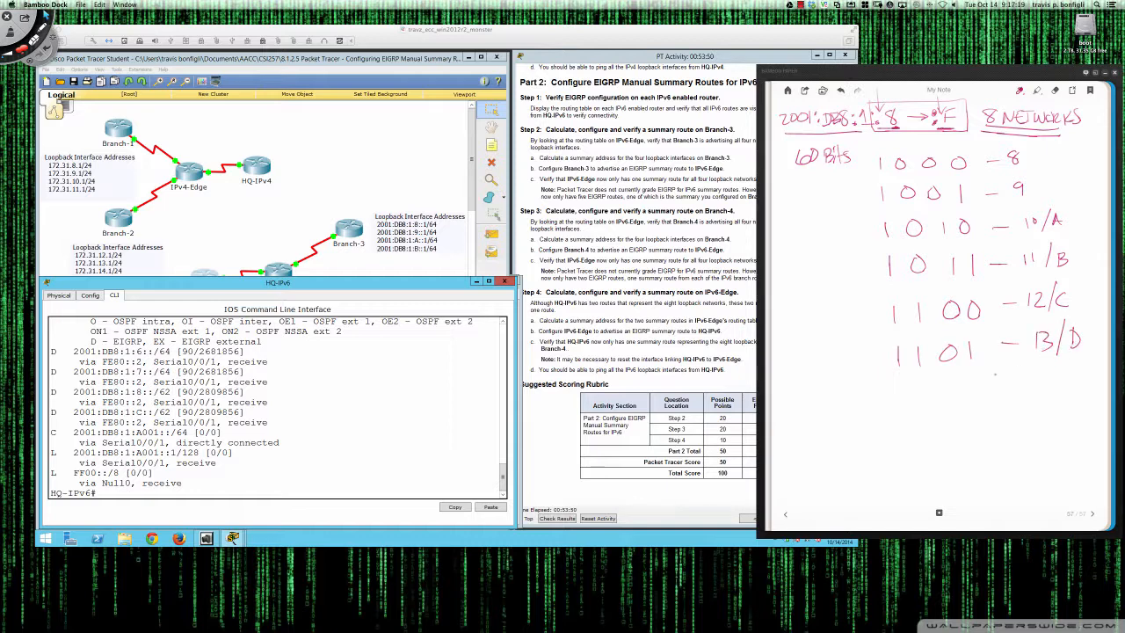
# Step: Complete the binary list with rows 1110 and 1111, labelled 14/E and 15/F
pyautogui.moveTo(901, 388)
pyautogui.mouseDown()
pyautogui.moveTo(902, 408)
pyautogui.moveTo(918, 408)
pyautogui.moveTo(951, 404)
pyautogui.moveTo(972, 384)
pyautogui.mouseUp()
pyautogui.moveTo(1039, 372); pyautogui.dragTo(1039, 397)
pyautogui.moveTo(1049, 375)
pyautogui.mouseDown()
pyautogui.moveTo(1058, 406)
pyautogui.moveTo(1083, 394)
pyautogui.mouseUp()
pyautogui.moveTo(905, 439); pyautogui.dragTo(905, 462)
pyautogui.moveTo(923, 435); pyautogui.dragTo(925, 462)
pyautogui.moveTo(951, 435)
pyautogui.mouseDown()
pyautogui.moveTo(952, 455)
pyautogui.moveTo(979, 452)
pyautogui.mouseUp()
pyautogui.moveTo(1041, 423); pyautogui.dragTo(1042, 443)
pyautogui.moveTo(1050, 423)
pyautogui.mouseDown()
pyautogui.moveTo(1053, 445)
pyautogui.moveTo(1066, 420)
pyautogui.moveTo(1064, 450)
pyautogui.moveTo(1084, 443)
pyautogui.mouseUp()
pyautogui.moveTo(1081, 418); pyautogui.dragTo(1099, 415)
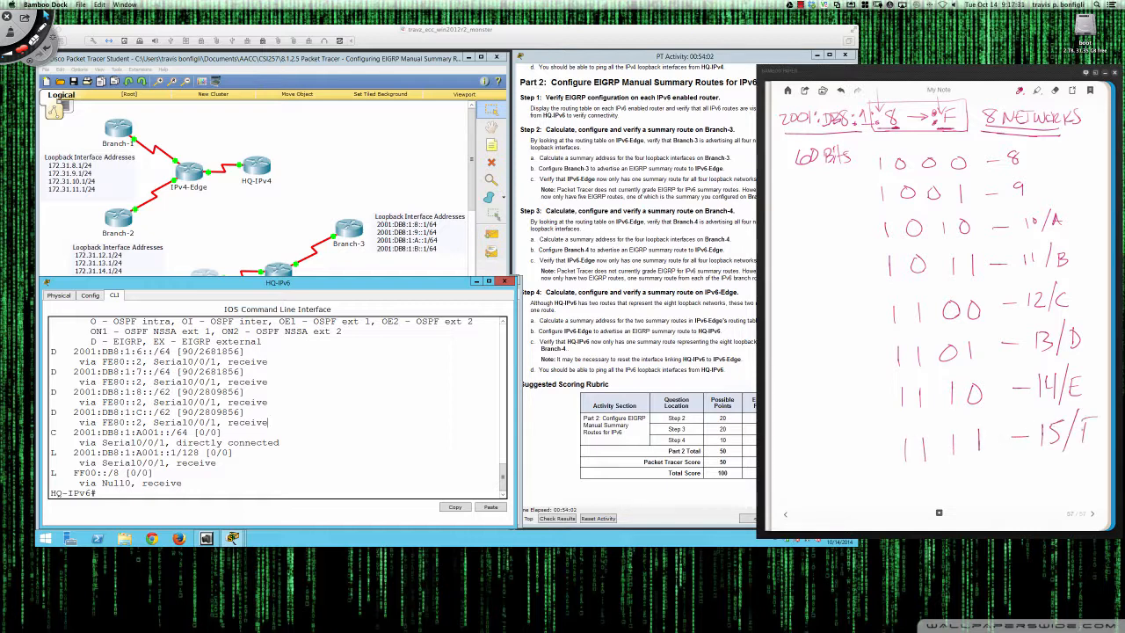
# Step: Change the ink to green and draw an arrow and a vertical dividing line marking the common first bit of all rows
pyautogui.rightClick(798, 222)
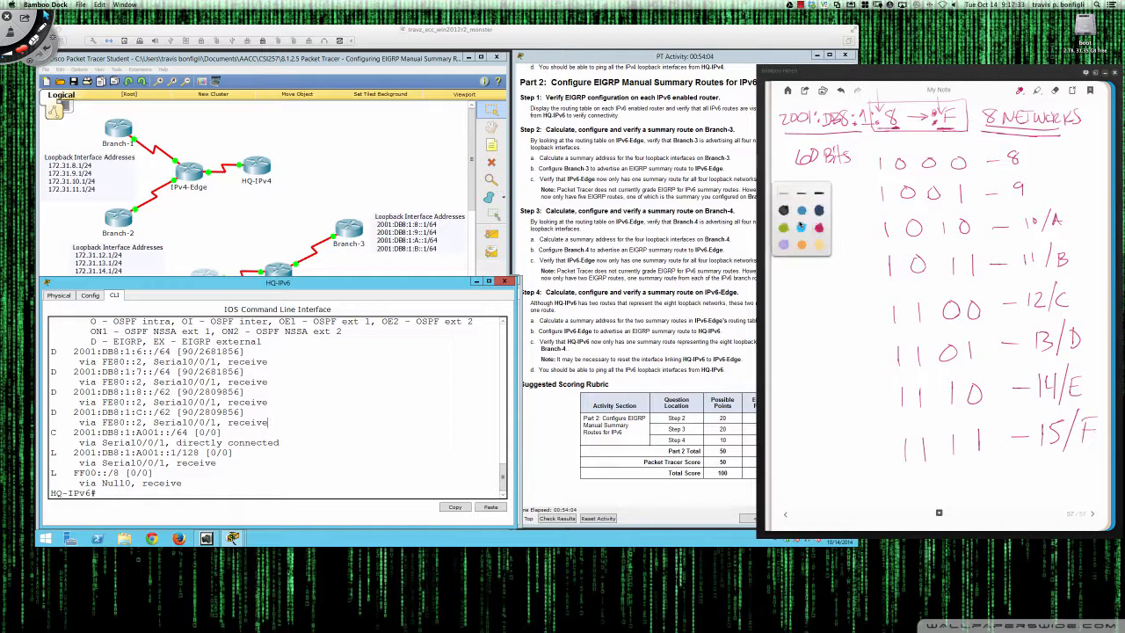
pyautogui.click(785, 228)
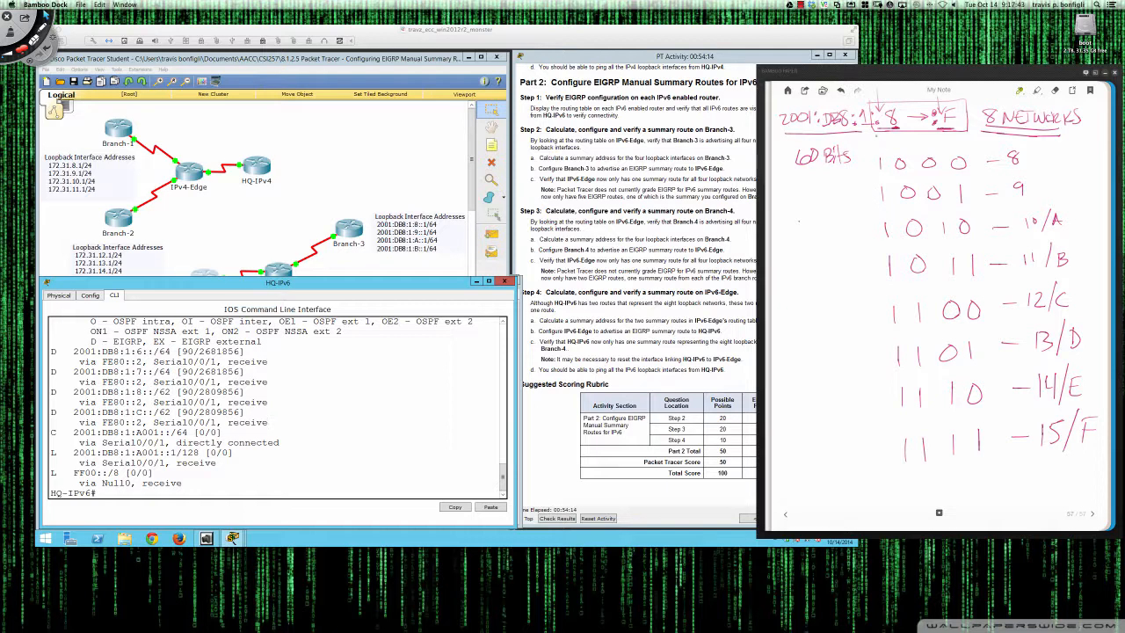
pyautogui.moveTo(877, 134); pyautogui.dragTo(877, 149)
pyautogui.moveTo(888, 142); pyautogui.dragTo(914, 483)
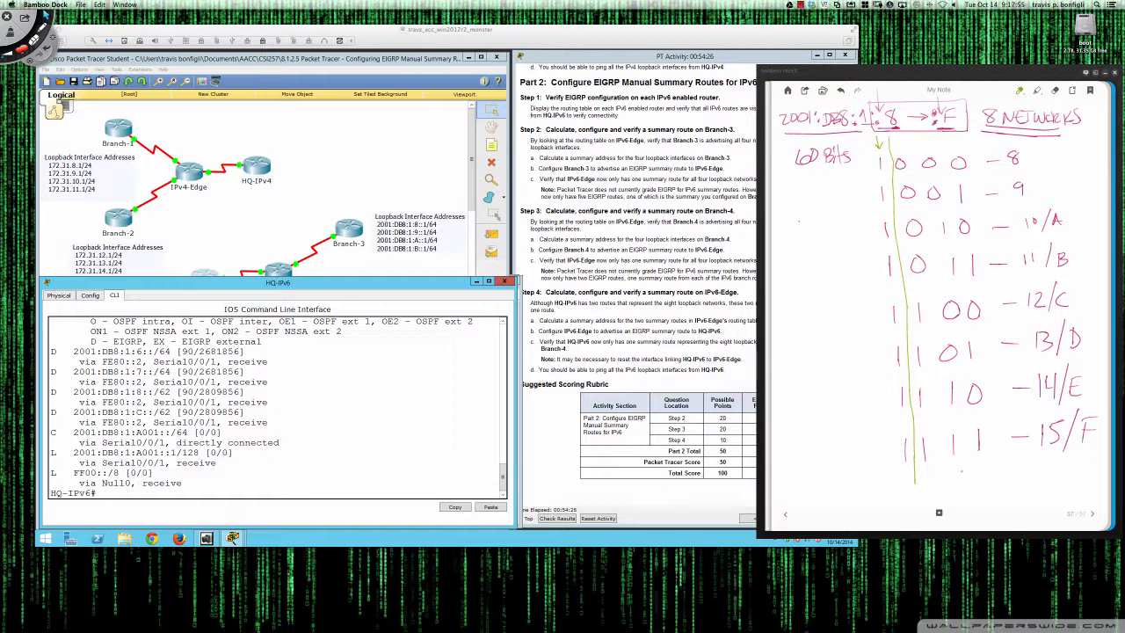
# Step: Write 2³=8 below the three non-matching bit columns and circle the 8
pyautogui.moveTo(961, 470)
pyautogui.mouseDown()
pyautogui.moveTo(973, 482)
pyautogui.moveTo(977, 468)
pyautogui.moveTo(994, 470)
pyautogui.mouseUp()
pyautogui.moveTo(982, 473)
pyautogui.mouseDown()
pyautogui.moveTo(1003, 474)
pyautogui.moveTo(1007, 459)
pyautogui.mouseUp()
pyautogui.moveTo(1011, 452)
pyautogui.mouseDown()
pyautogui.moveTo(991, 479)
pyautogui.moveTo(1024, 466)
pyautogui.moveTo(1000, 484)
pyautogui.moveTo(1018, 484)
pyautogui.mouseUp()
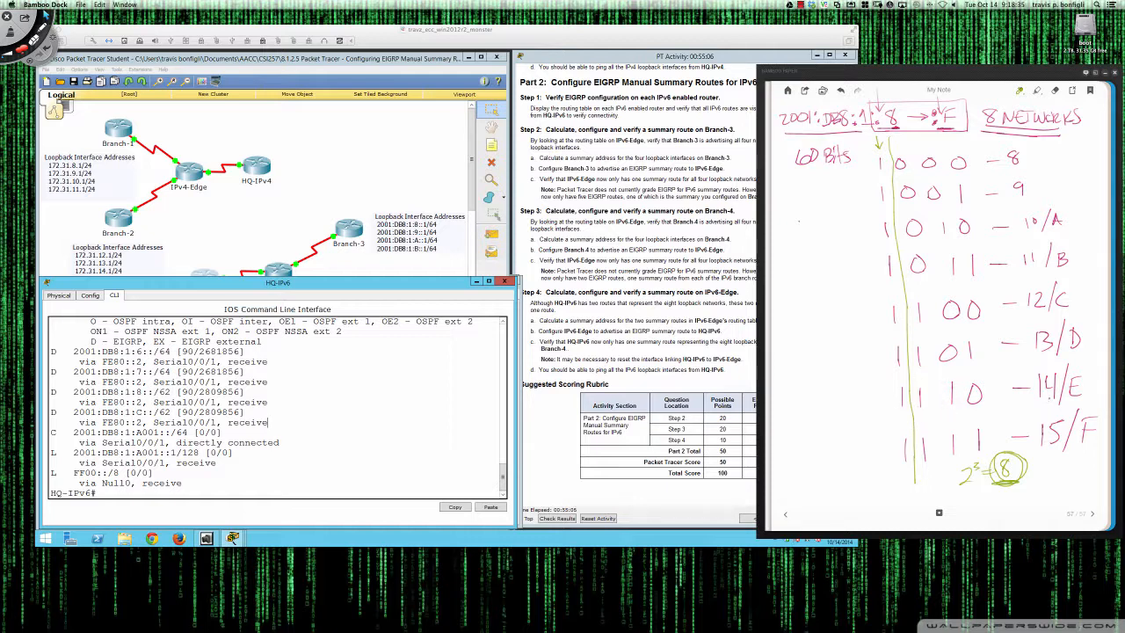
# Step: Underline the common first bit and write the summary network 2001:DB8:1:8:: below the binary rows
pyautogui.moveTo(1049, 400); pyautogui.dragTo(1071, 398)
pyautogui.moveTo(777, 494); pyautogui.dragTo(788, 500)
pyautogui.moveTo(792, 490); pyautogui.dragTo(890, 495)
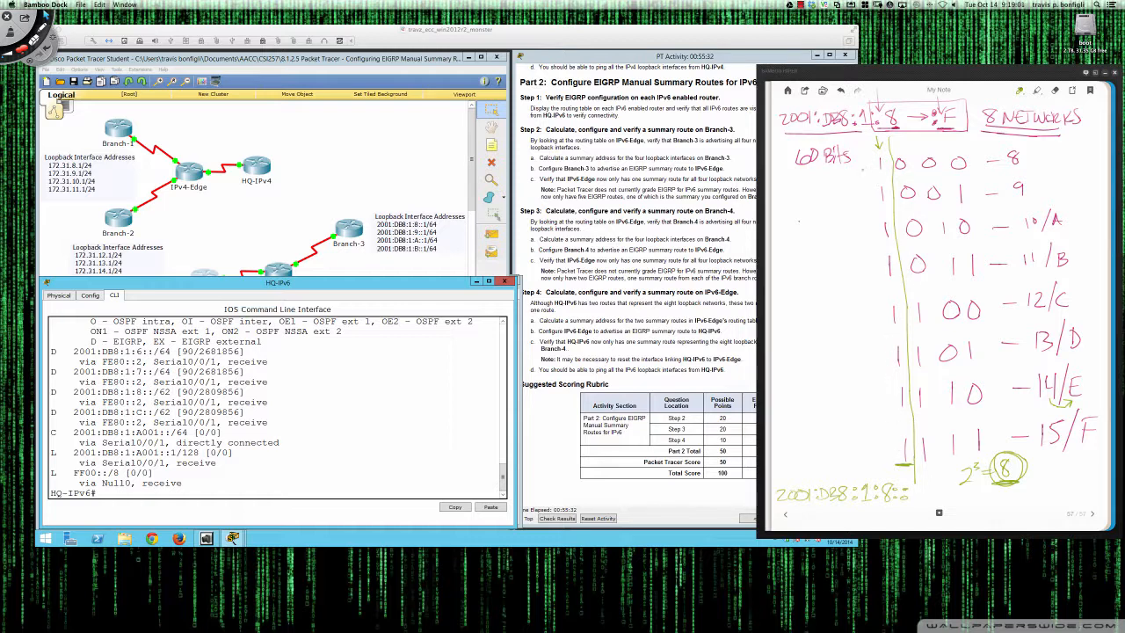
# Step: Note /61 as the prefix length, complete the summary as 2001:DB8:1:8::/61, and circle it
pyautogui.moveTo(812, 185)
pyautogui.mouseDown()
pyautogui.moveTo(799, 206)
pyautogui.moveTo(813, 200)
pyautogui.mouseUp()
pyautogui.moveTo(829, 187)
pyautogui.mouseDown()
pyautogui.moveTo(834, 225)
pyautogui.moveTo(791, 250)
pyautogui.moveTo(804, 248)
pyautogui.mouseUp()
pyautogui.moveTo(806, 250)
pyautogui.mouseDown()
pyautogui.moveTo(874, 253)
pyautogui.moveTo(803, 265)
pyautogui.mouseUp()
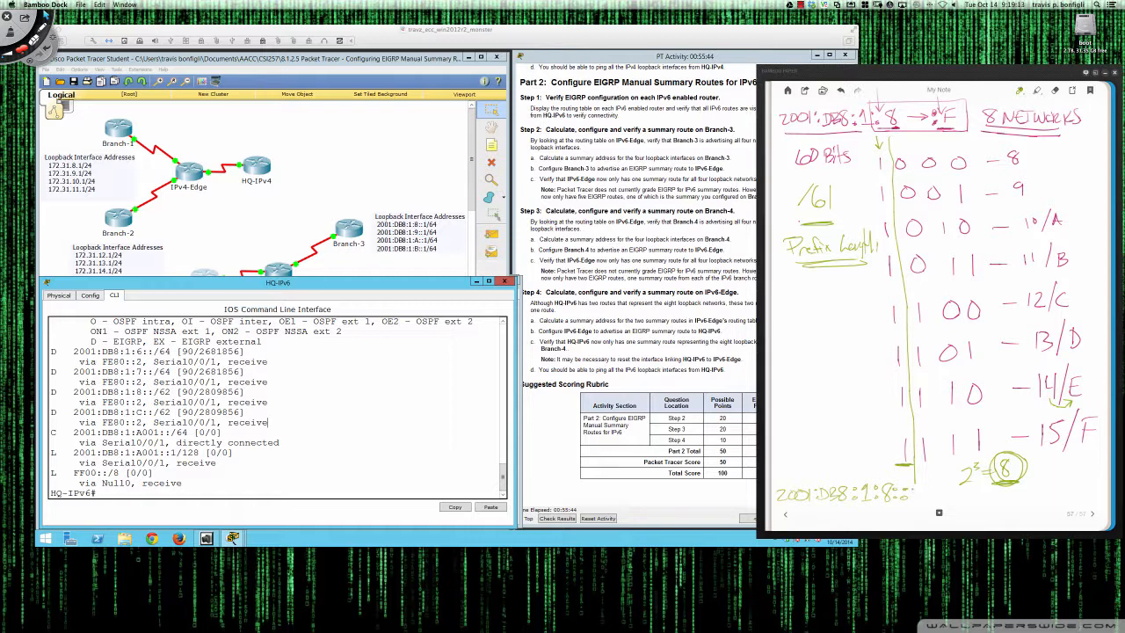
pyautogui.moveTo(920, 482)
pyautogui.mouseDown()
pyautogui.moveTo(912, 495)
pyautogui.moveTo(935, 503)
pyautogui.moveTo(863, 471)
pyautogui.moveTo(783, 471)
pyautogui.moveTo(773, 496)
pyautogui.moveTo(911, 504)
pyautogui.moveTo(951, 494)
pyautogui.moveTo(935, 471)
pyautogui.mouseUp()
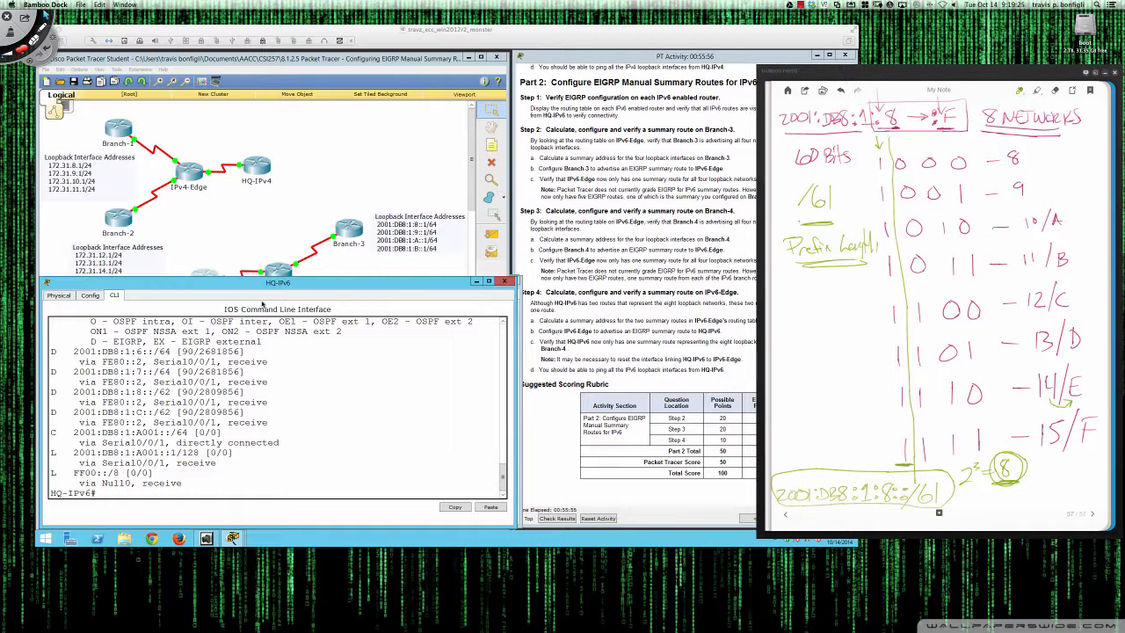
pyautogui.click(264, 305)
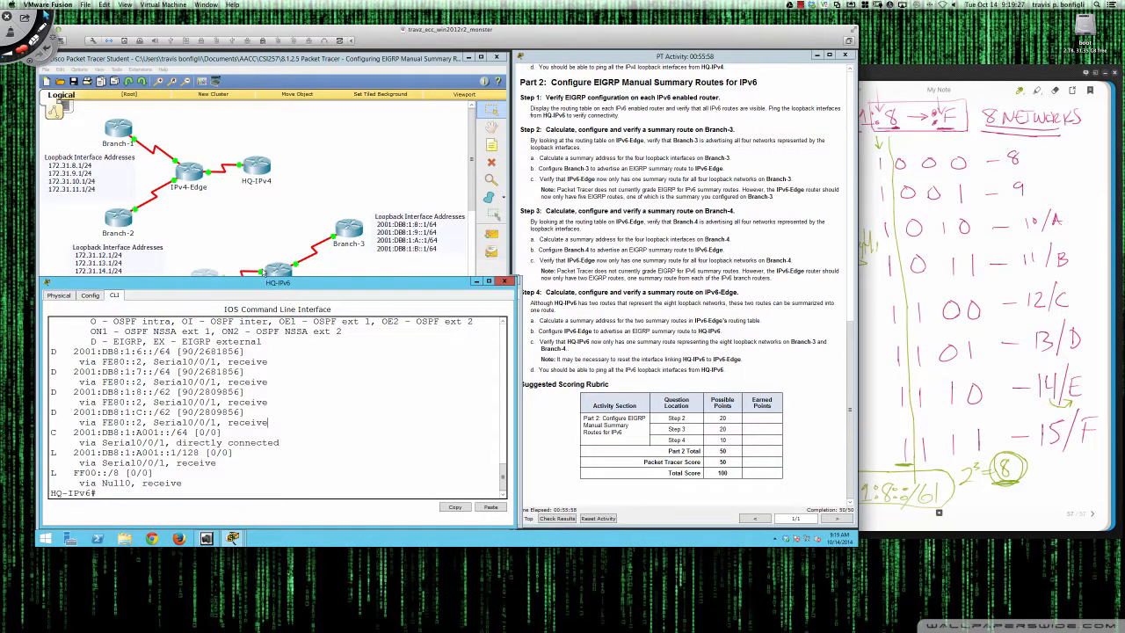
# Step: Open the IPv6-Edge command line and list its interfaces with sh ip int bri and sh ipv6 int bri
pyautogui.click(277, 272)
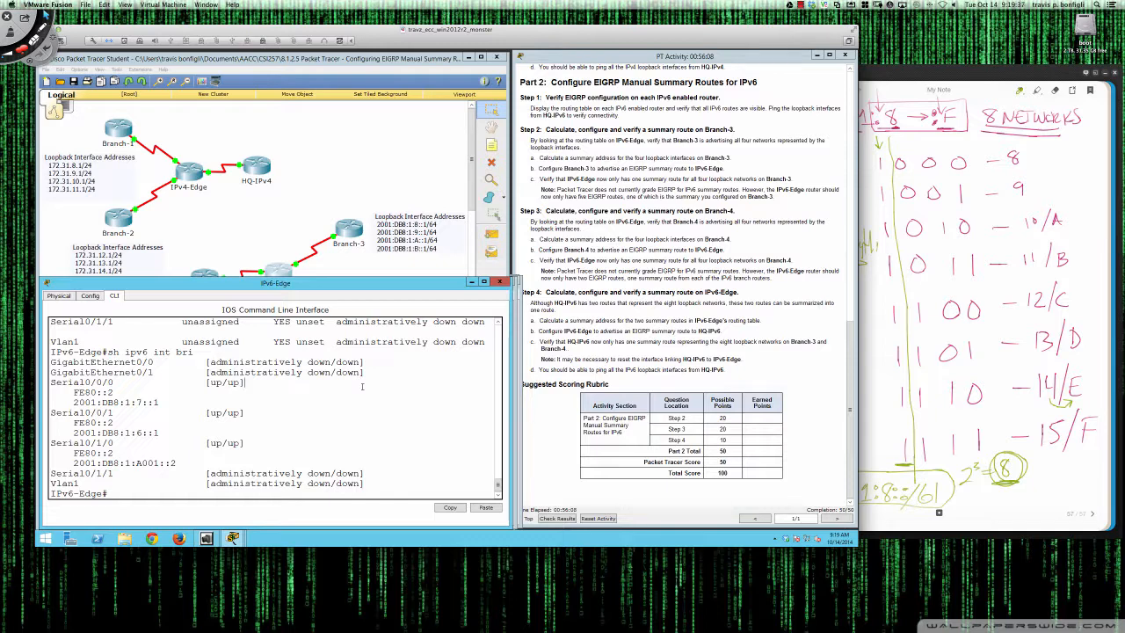
pyautogui.press('Return')
pyautogui.press('Return')
pyautogui.press('Return')
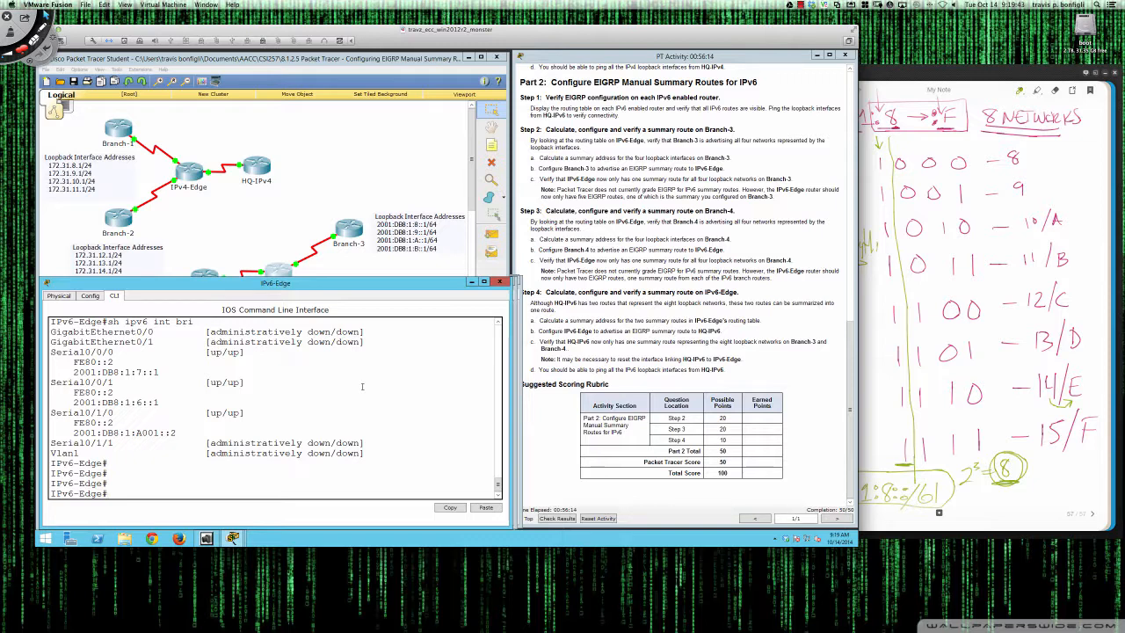
pyautogui.write('sh ip int bri')
pyautogui.press('Return')
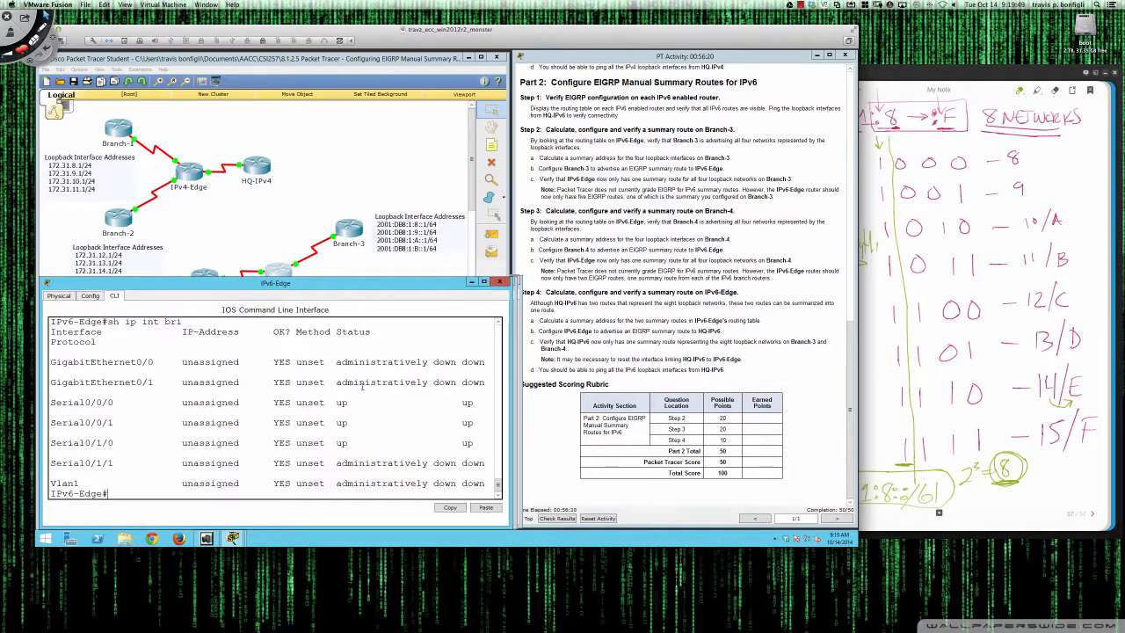
pyautogui.write('sh ipv6 int bri')
pyautogui.press('Return')
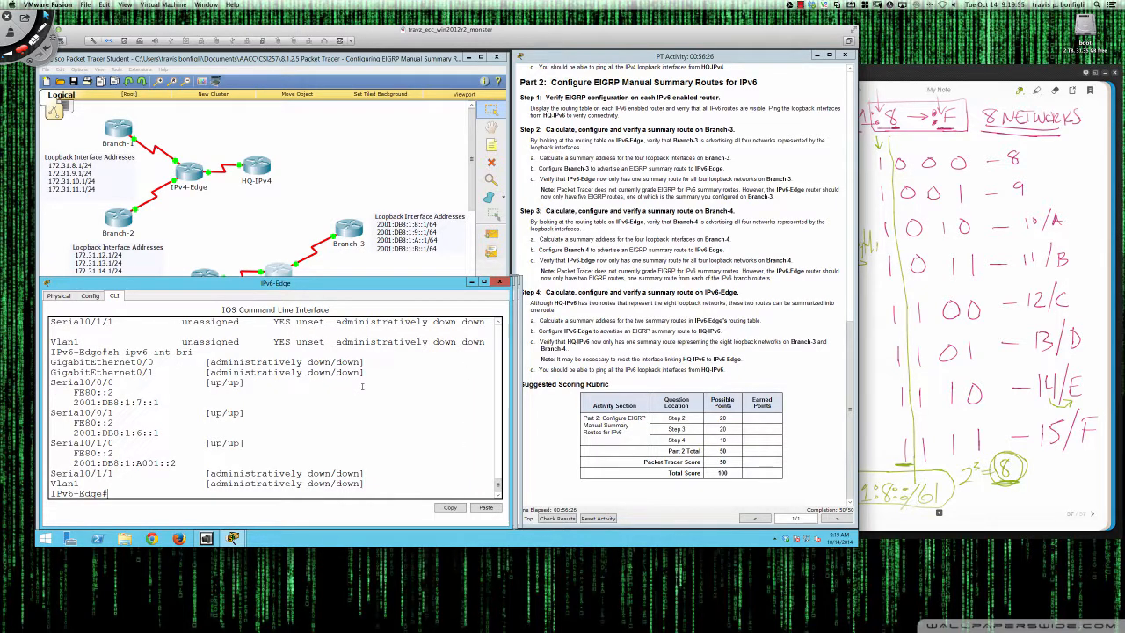
# Step: Enter interface configuration mode for s0/1/0 on IPv6-Edge
pyautogui.press('Return')
pyautogui.press('Return')
pyautogui.write('conf t')
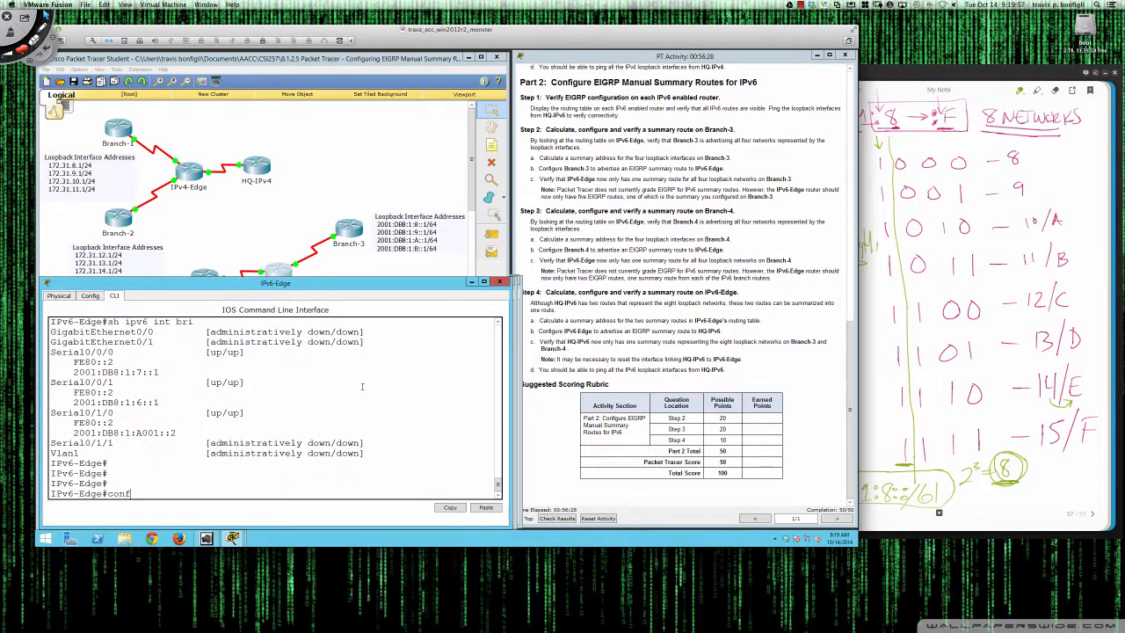
pyautogui.press('Return')
pyautogui.write('int')
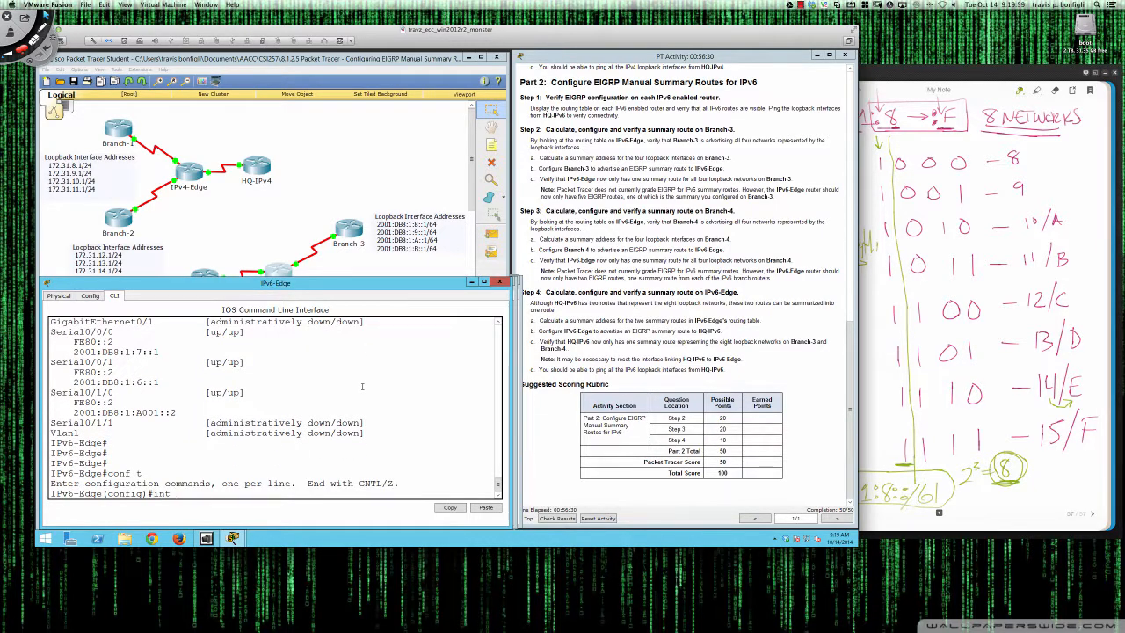
pyautogui.write(' s0/1/0')
pyautogui.press('Return')
# Step: Configure the IPv6 summary address 2001:db8:1:8::/61 for EIGRP 1 on the interface
pyautogui.write('ipv')
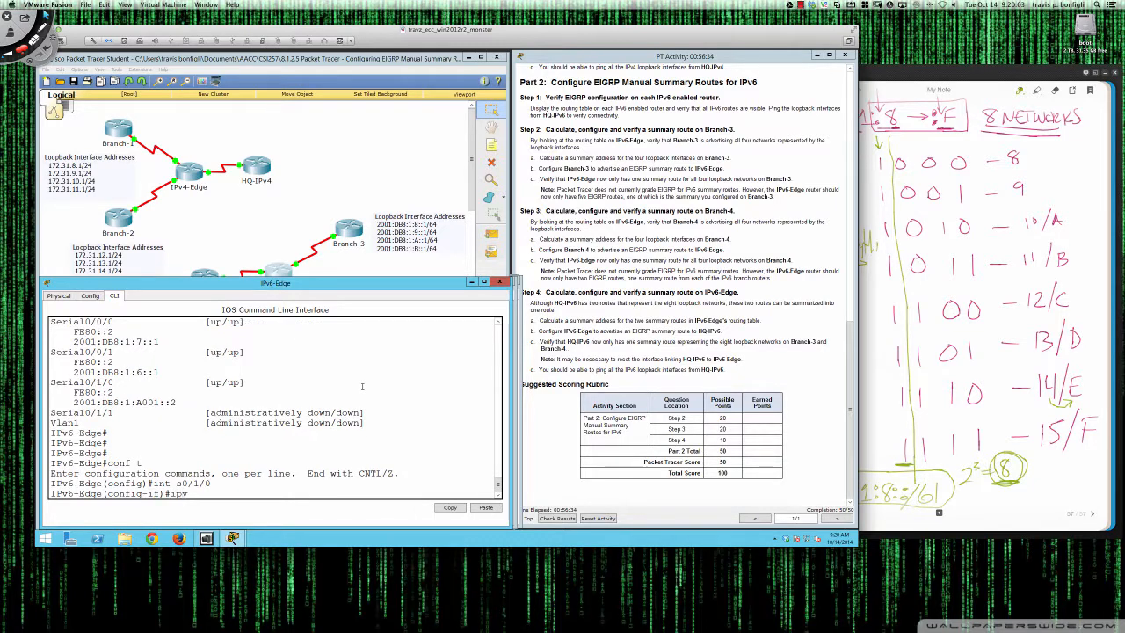
pyautogui.write('6 summ')
pyautogui.press('Tab')
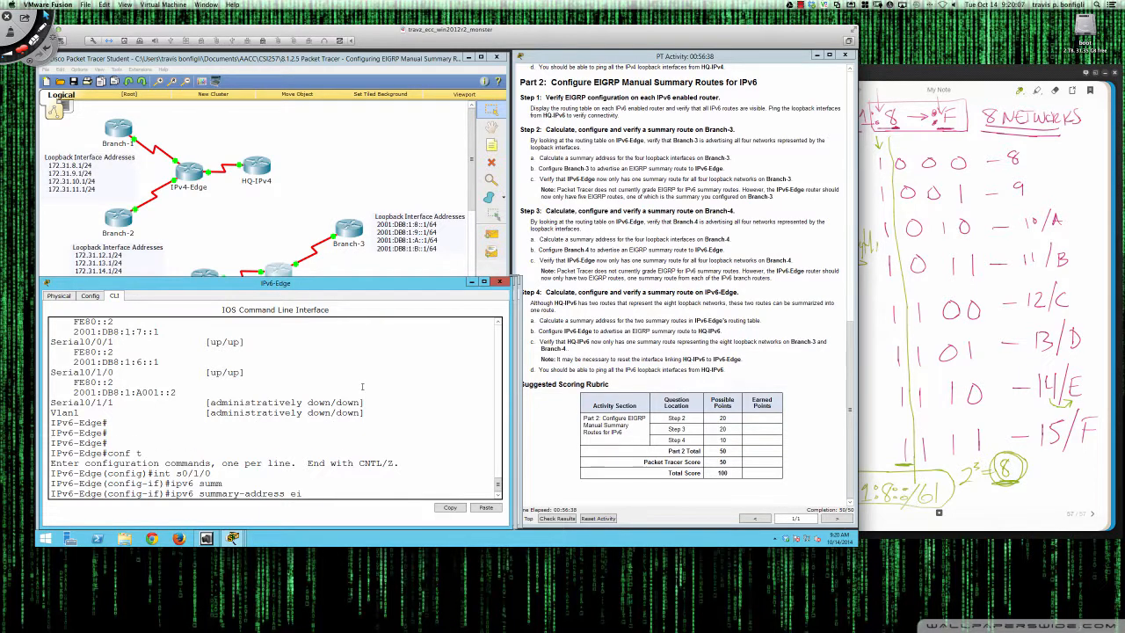
pyautogui.write('ei')
pyautogui.press('Tab')
pyautogui.write('1')
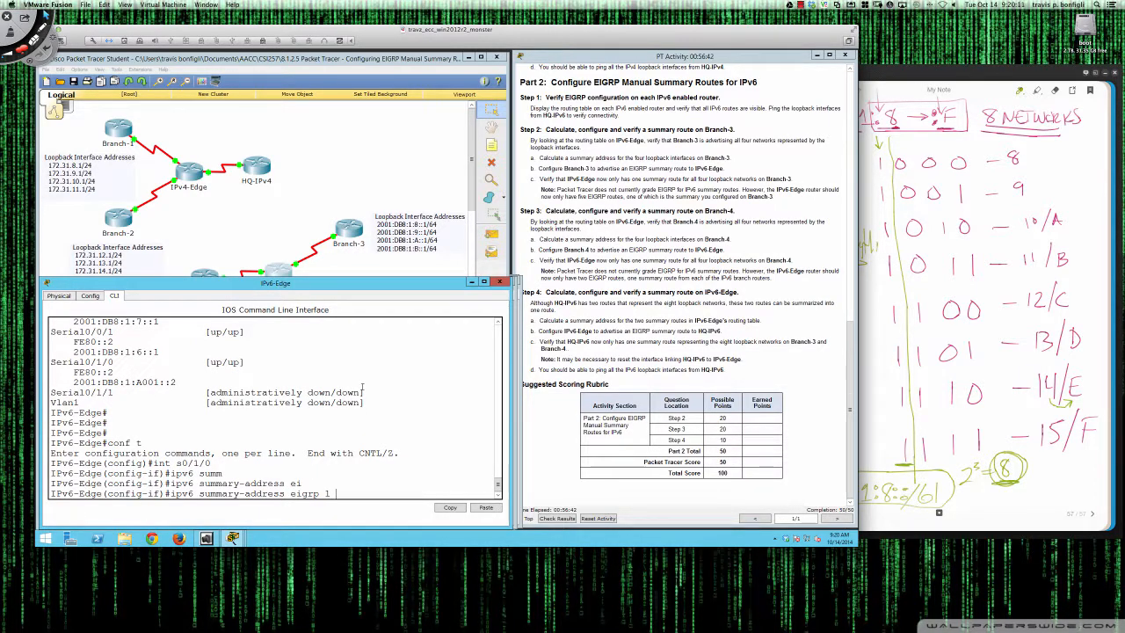
pyautogui.write(' 2001:db8:1:8::/61')
pyautogui.press('Return')
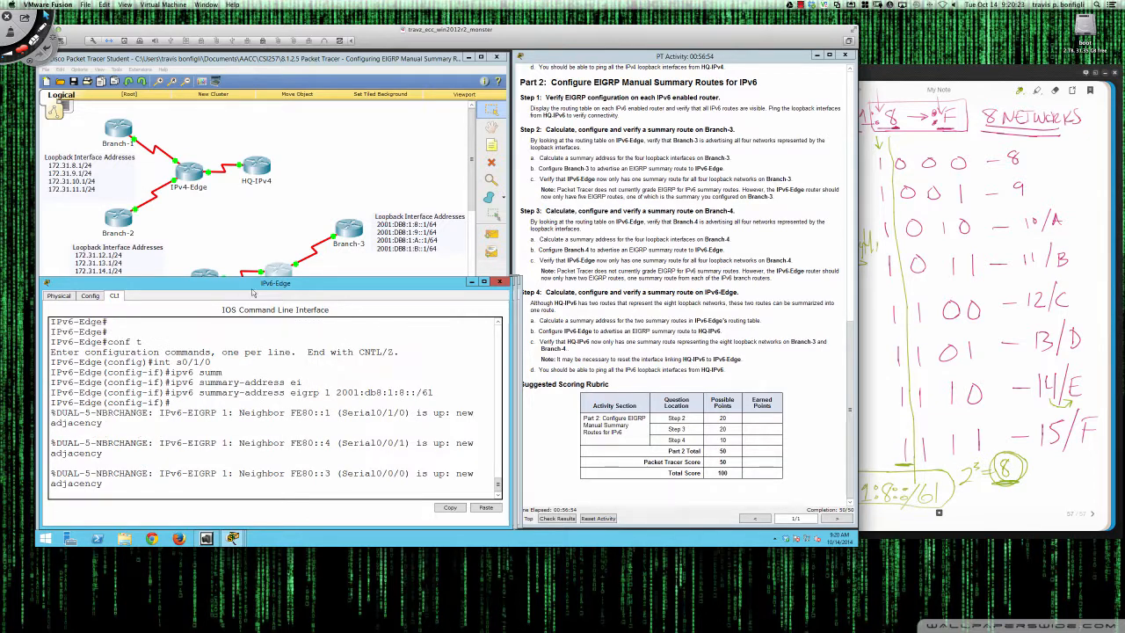
# Step: Open the HQ-IPv6 command line and highlight the two /62 summary routes in the earlier routing table output
pyautogui.click(227, 265)
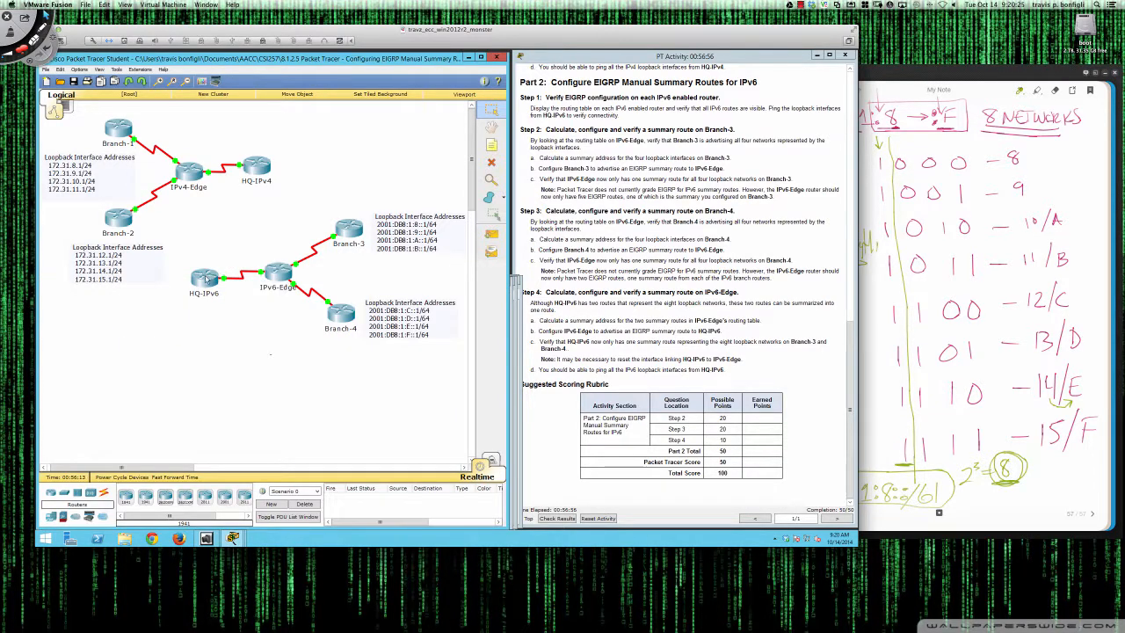
pyautogui.click(206, 277)
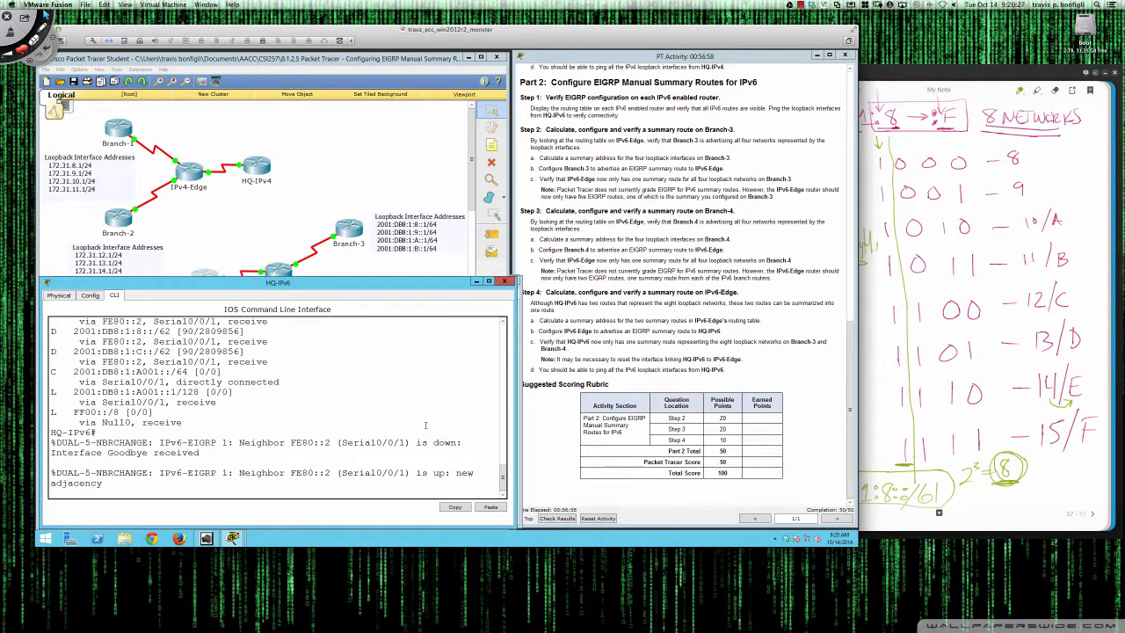
pyautogui.press('Return')
pyautogui.press('Return')
pyautogui.press('Return')
pyautogui.scroll(2, 273, 396)
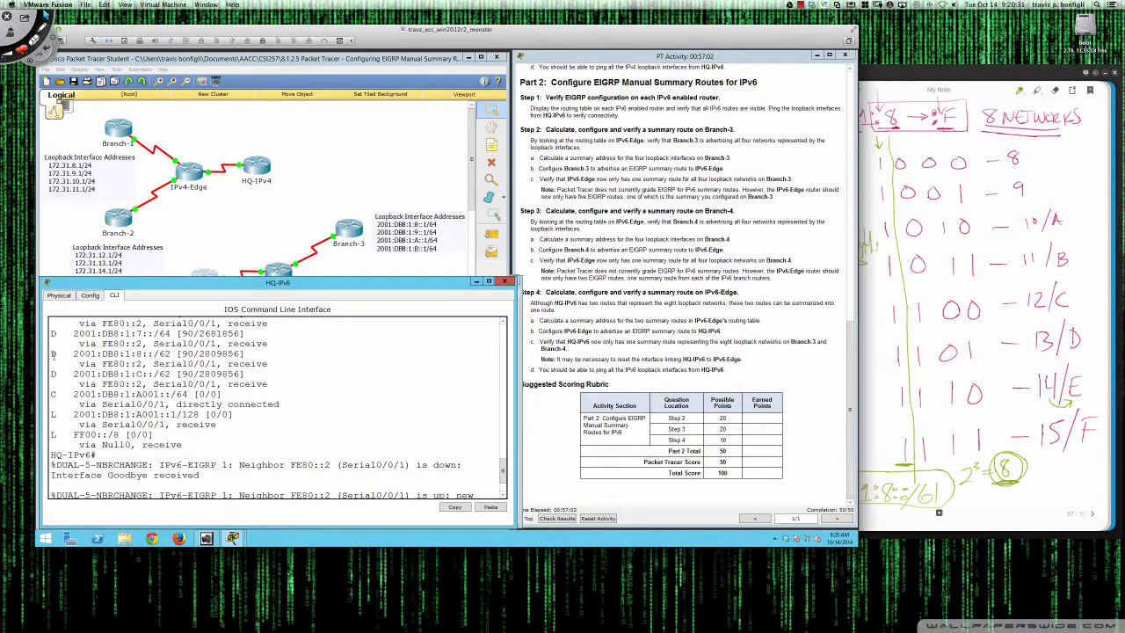
pyautogui.moveTo(53, 354); pyautogui.dragTo(277, 393)
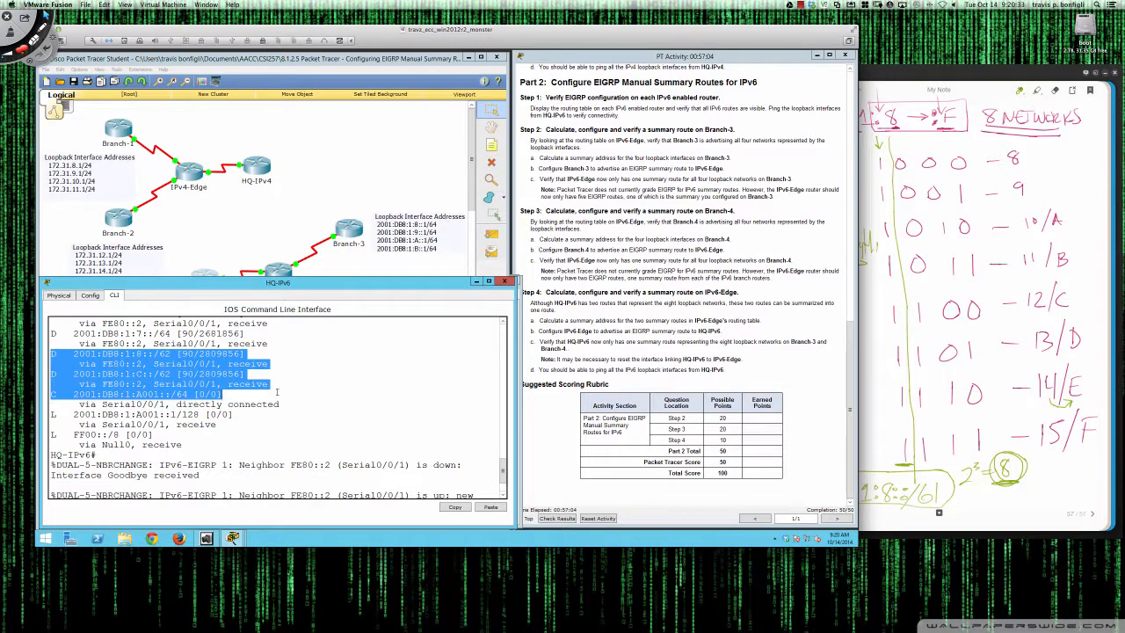
pyautogui.click(331, 399)
pyautogui.scroll(-2, 332, 399)
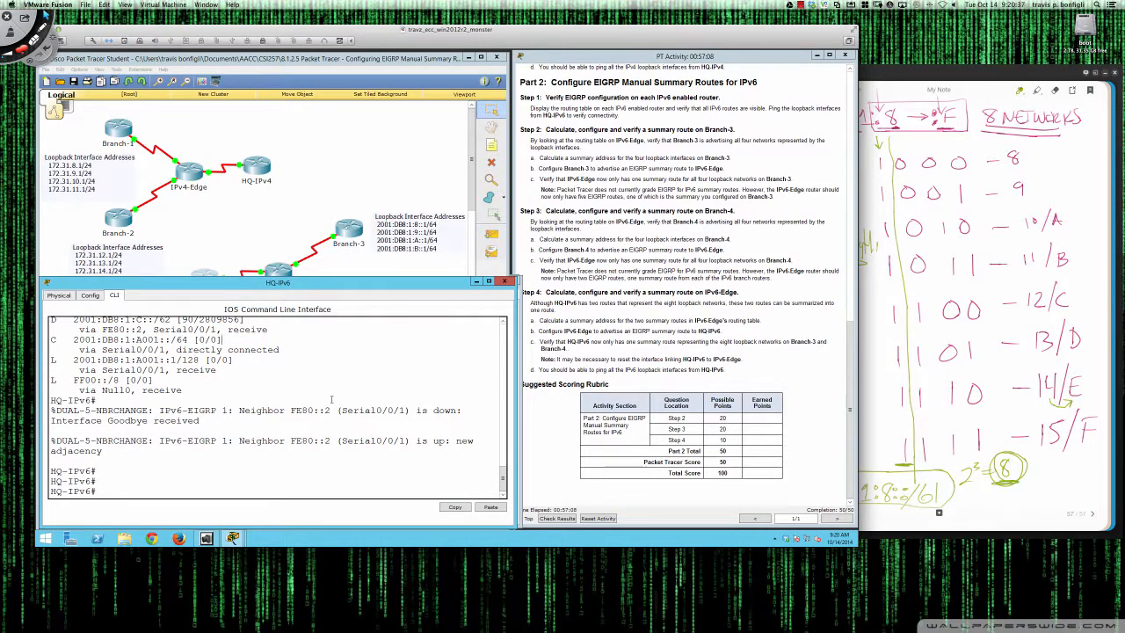
# Step: Display the IPv6 routing table on HQ-IPv6 with sh ipv6 route and highlight the 2001:DB8:1:8::/61 route
pyautogui.write('sh ipv6 route')
pyautogui.press('Return')
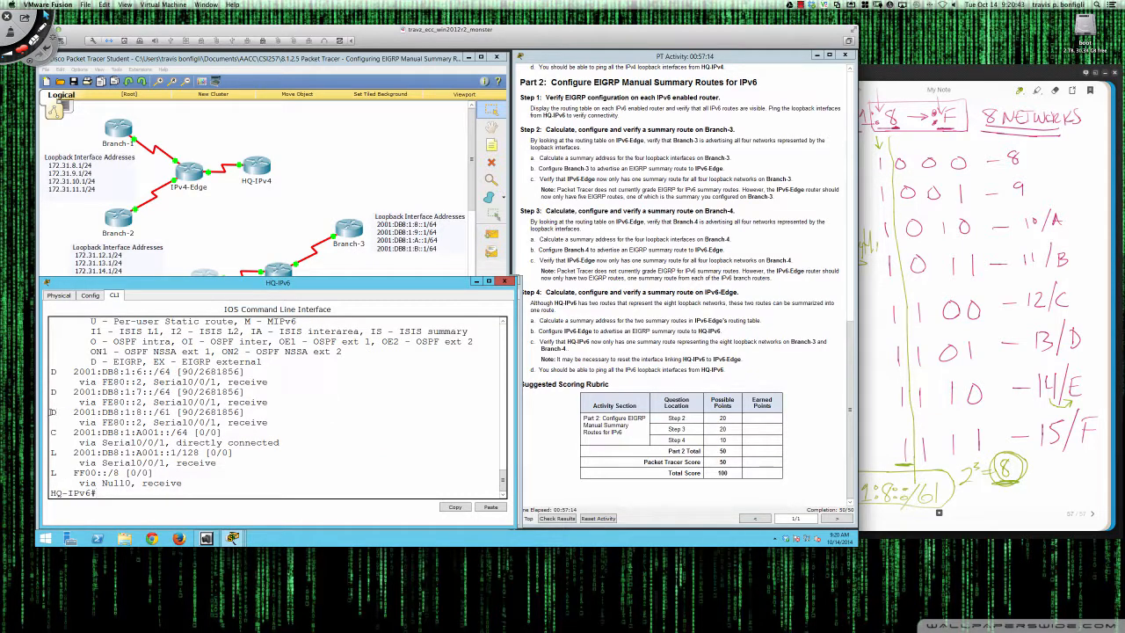
pyautogui.moveTo(52, 412); pyautogui.dragTo(270, 422)
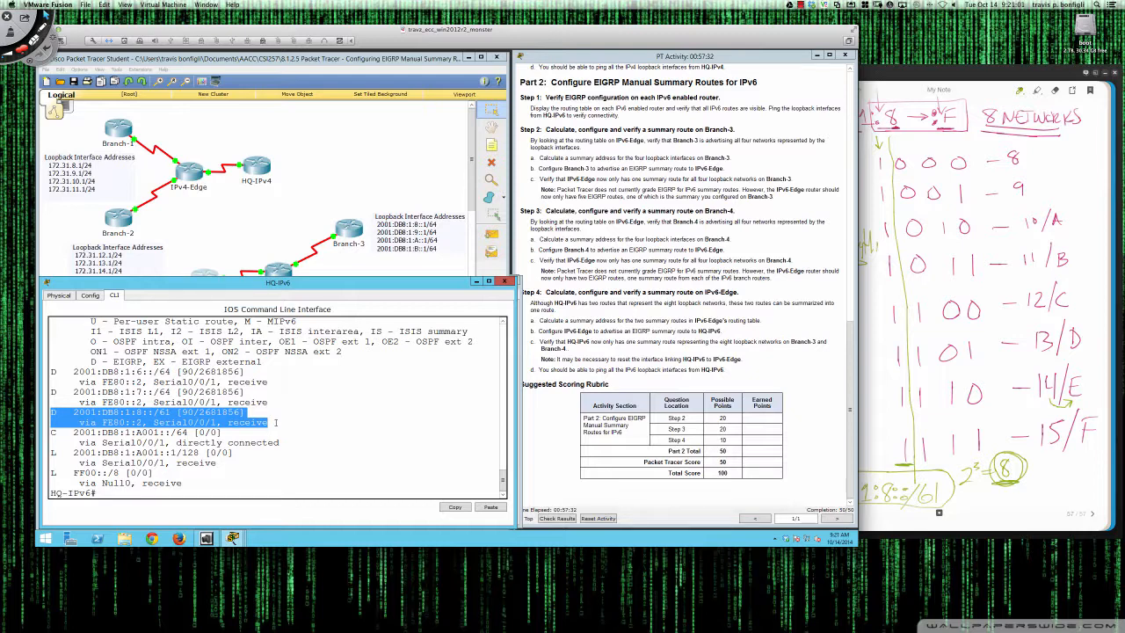
pyautogui.click(276, 422)
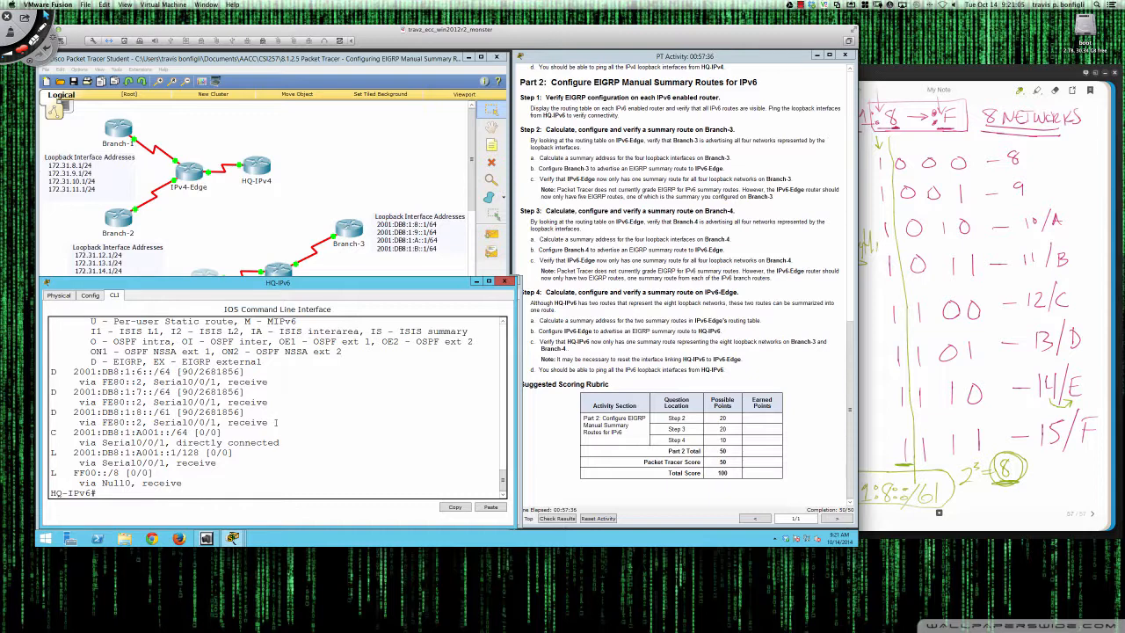
# Step: Switch to the handwritten notes in Bamboo Dock and go back to the previous page with the 2001:DB8:1:C::/62 calculation
pyautogui.click(958, 276)
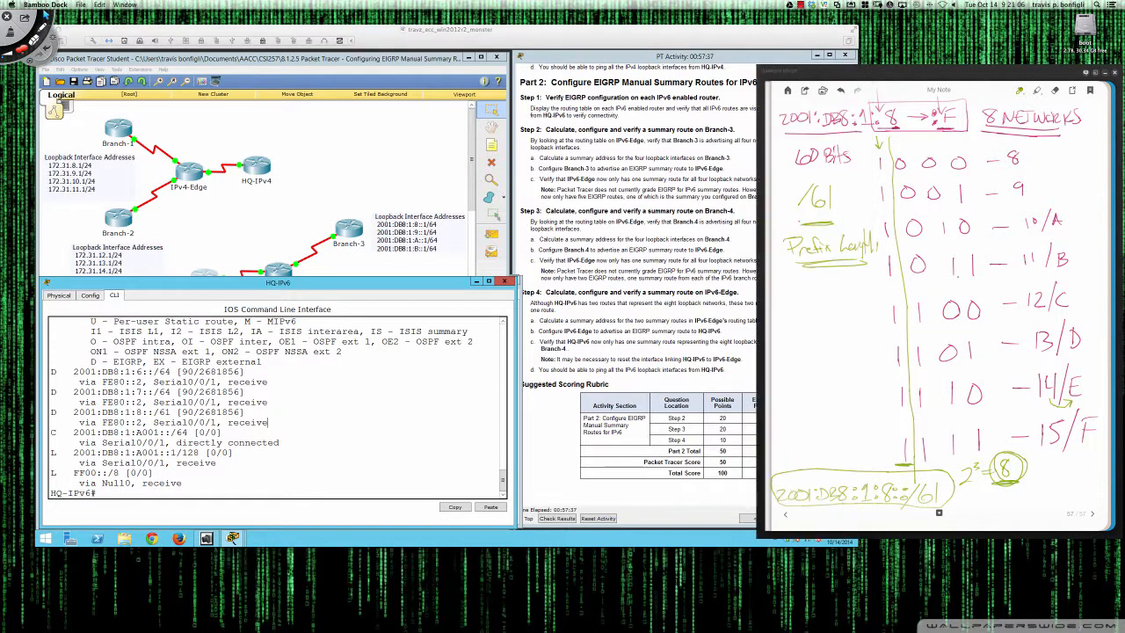
pyautogui.click(786, 515)
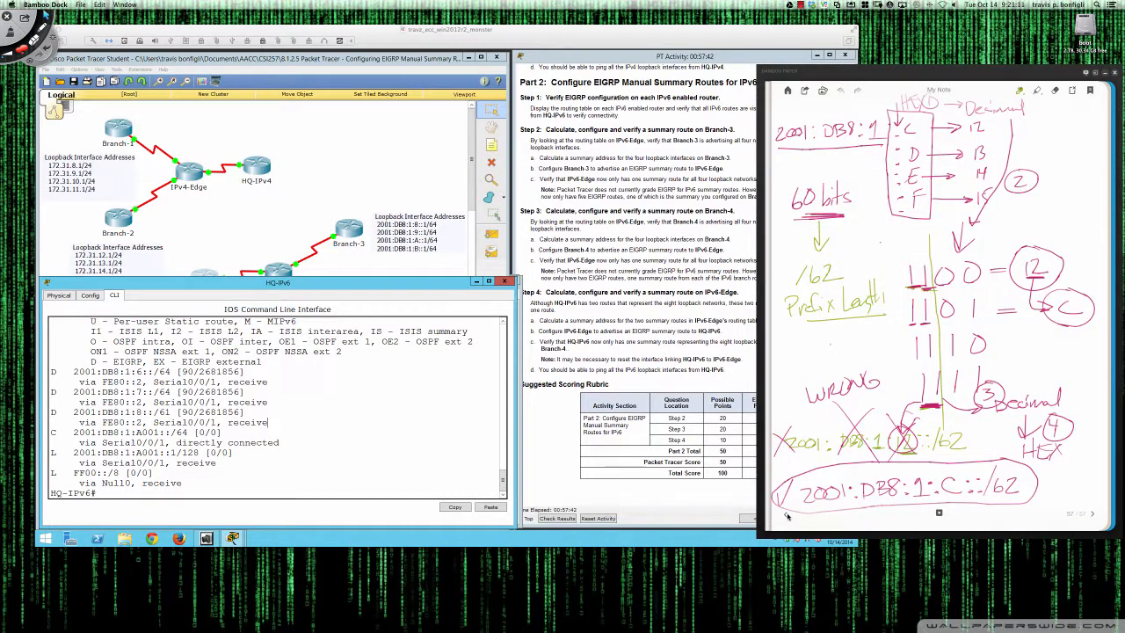